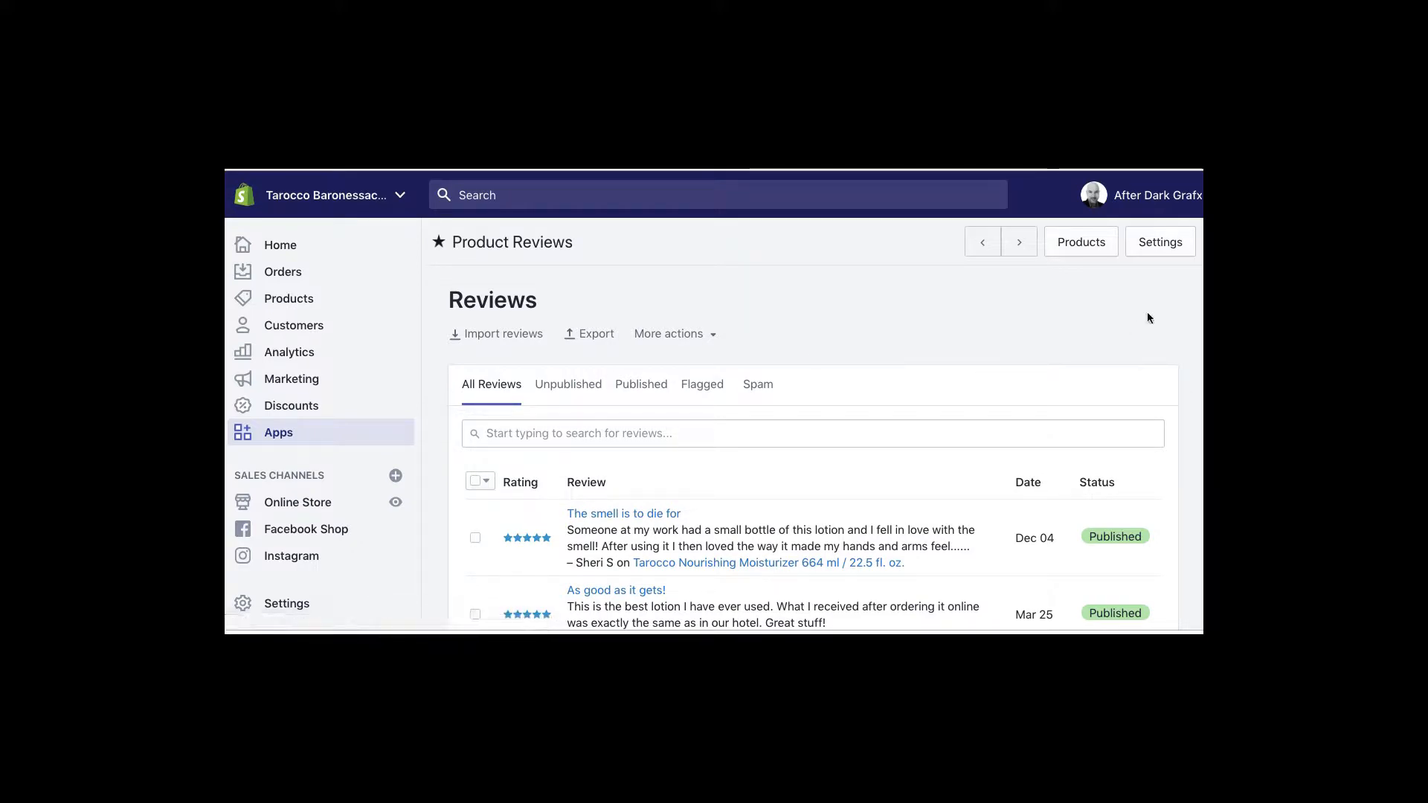
Set Auto publish to Disabled in Product Reviews settings, save, and return to the Reviews list
scroll(755, 500, down, 3)
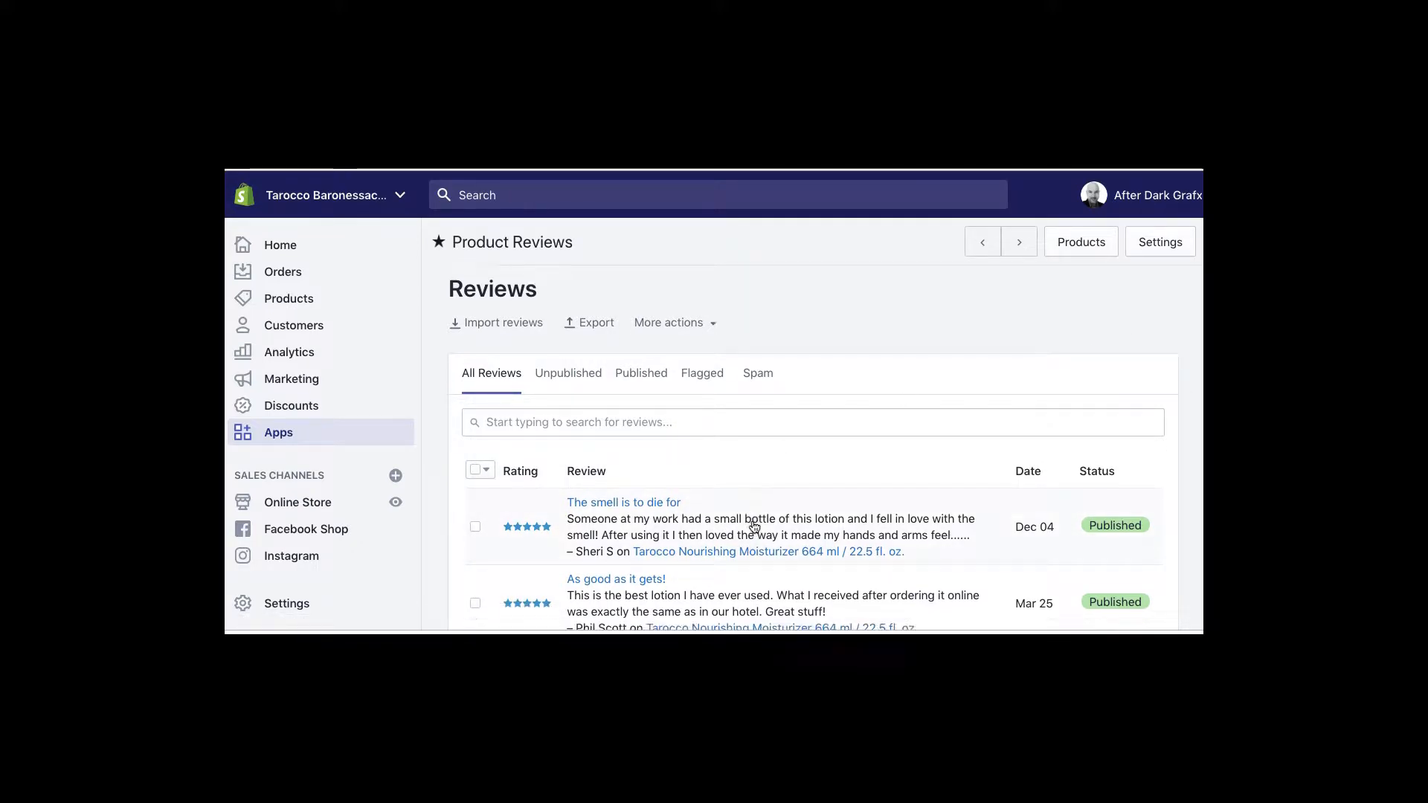
scroll(754, 527, up, 3)
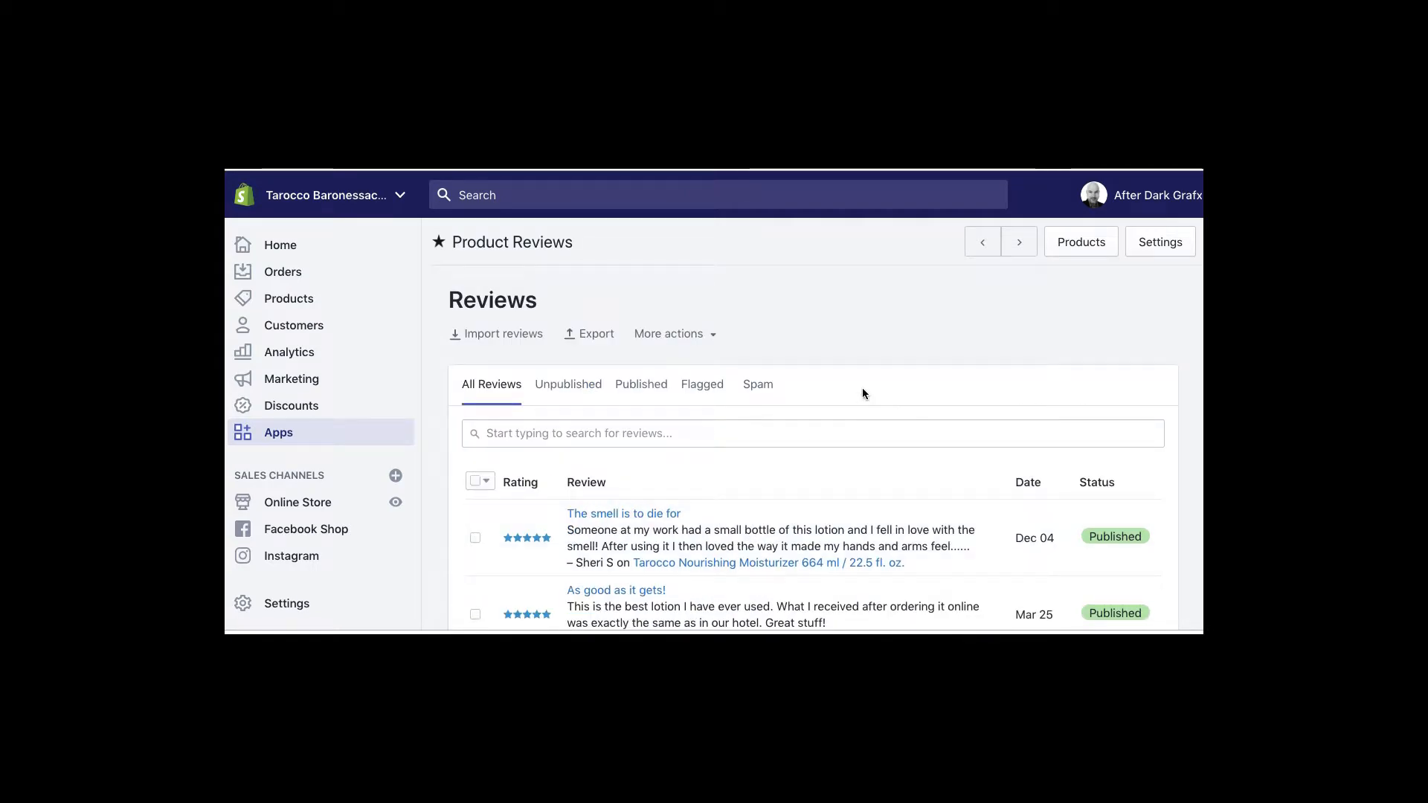
click(1154, 242)
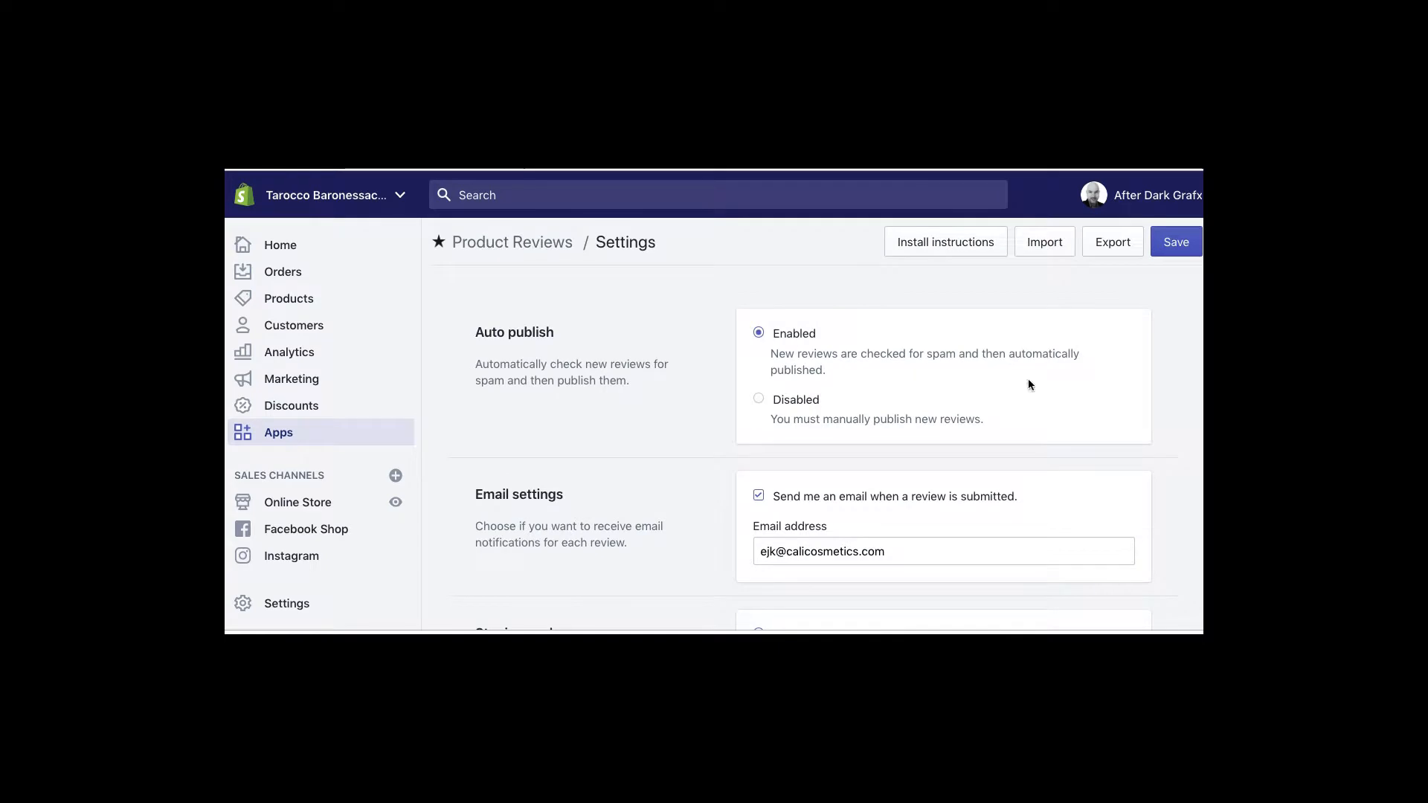
click(759, 398)
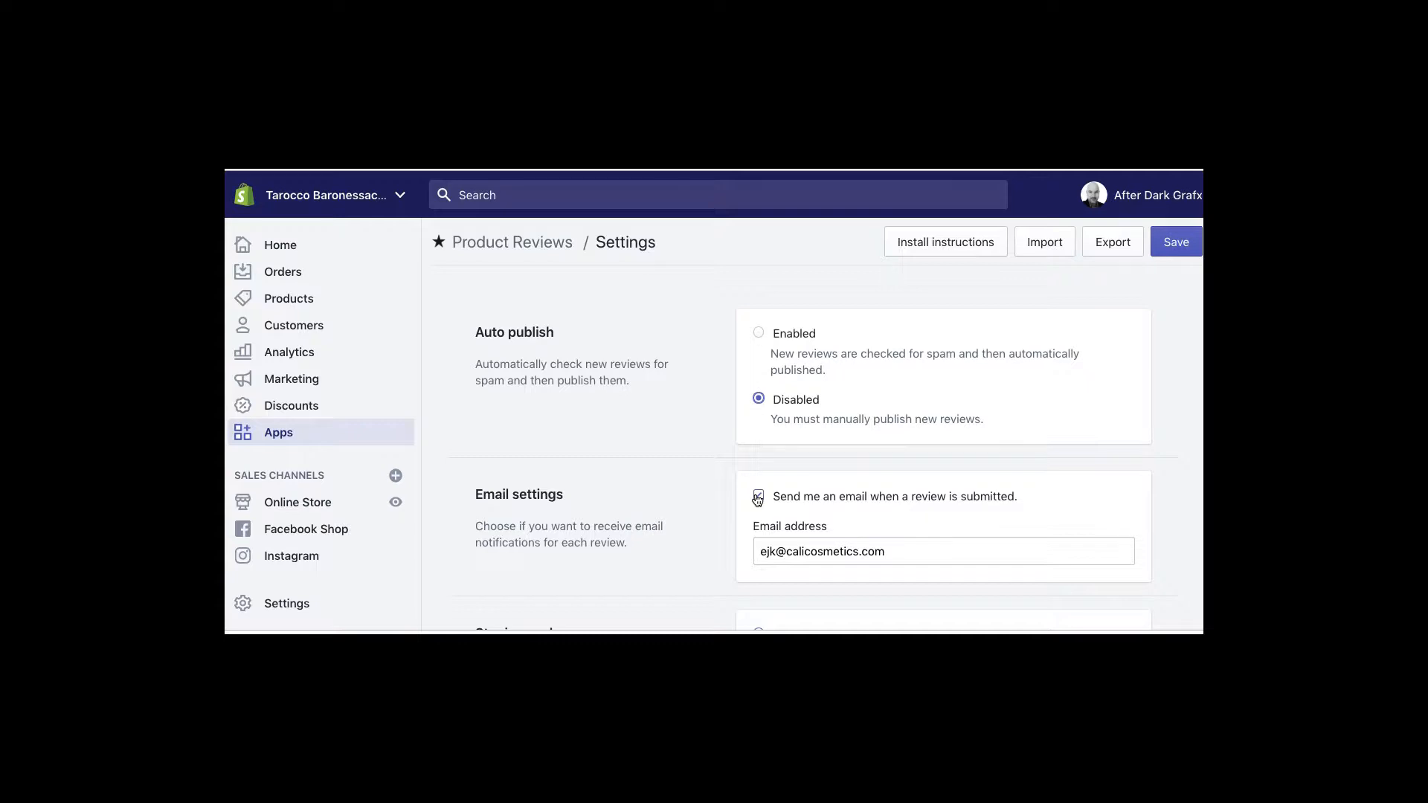
scroll(697, 543, down, 4)
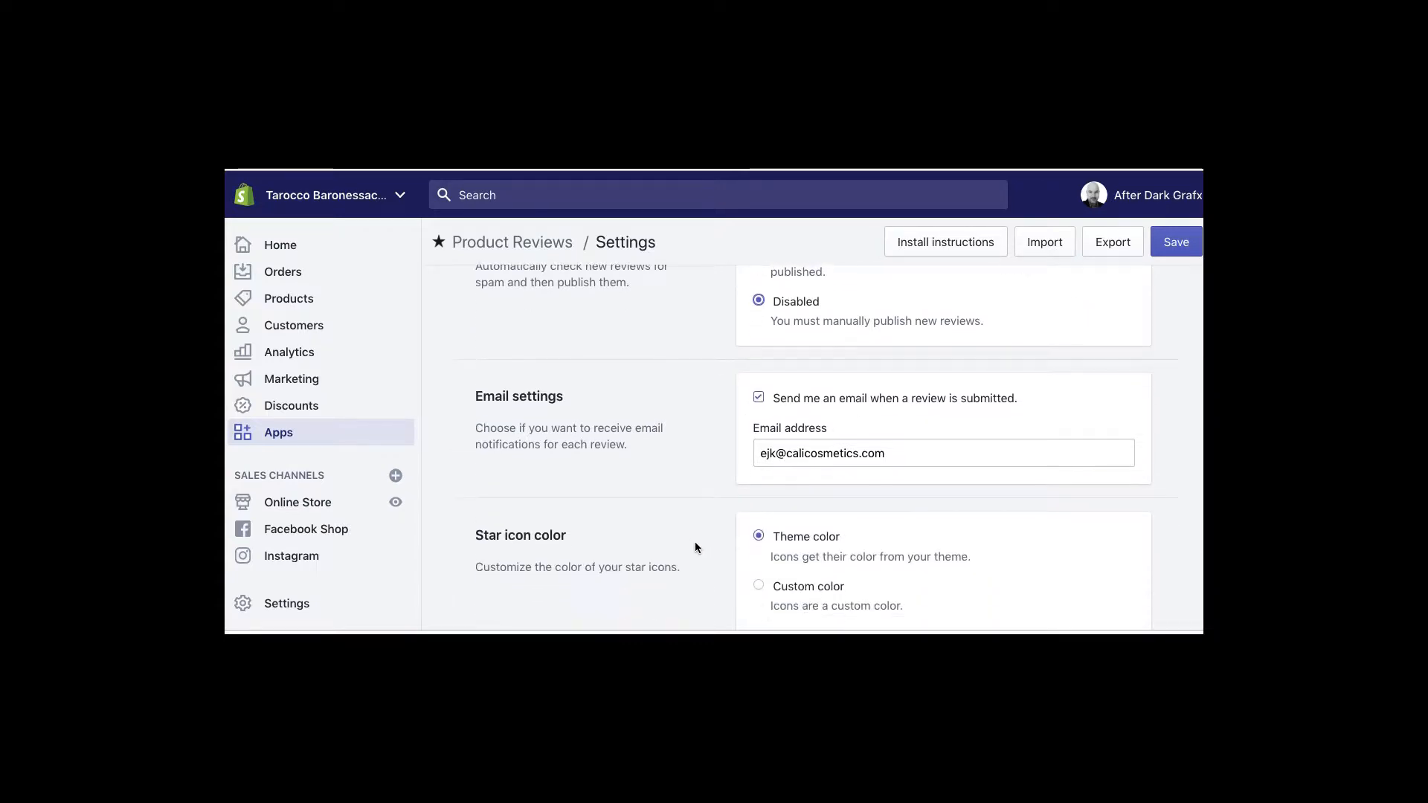
scroll(695, 547, up, 4)
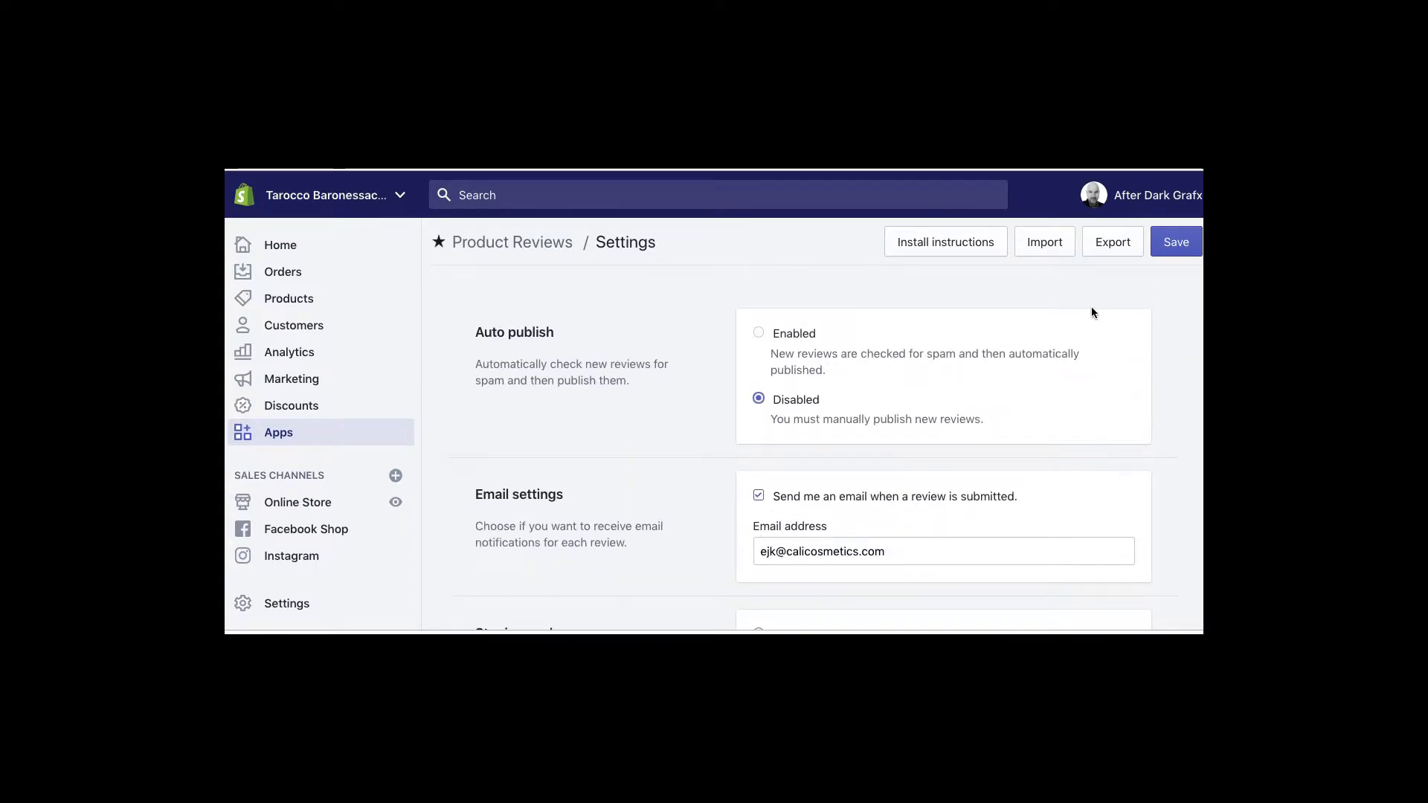
click(1178, 249)
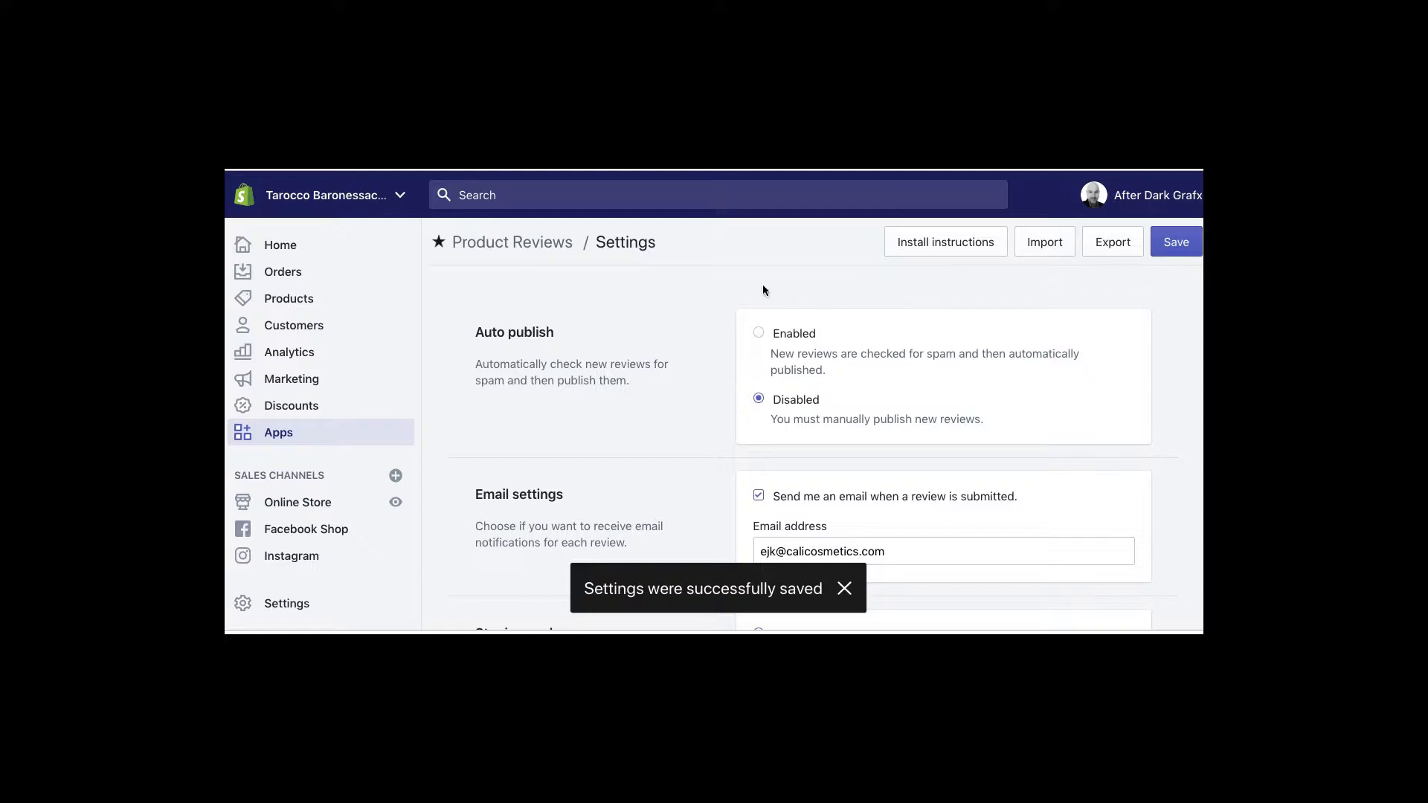
click(505, 245)
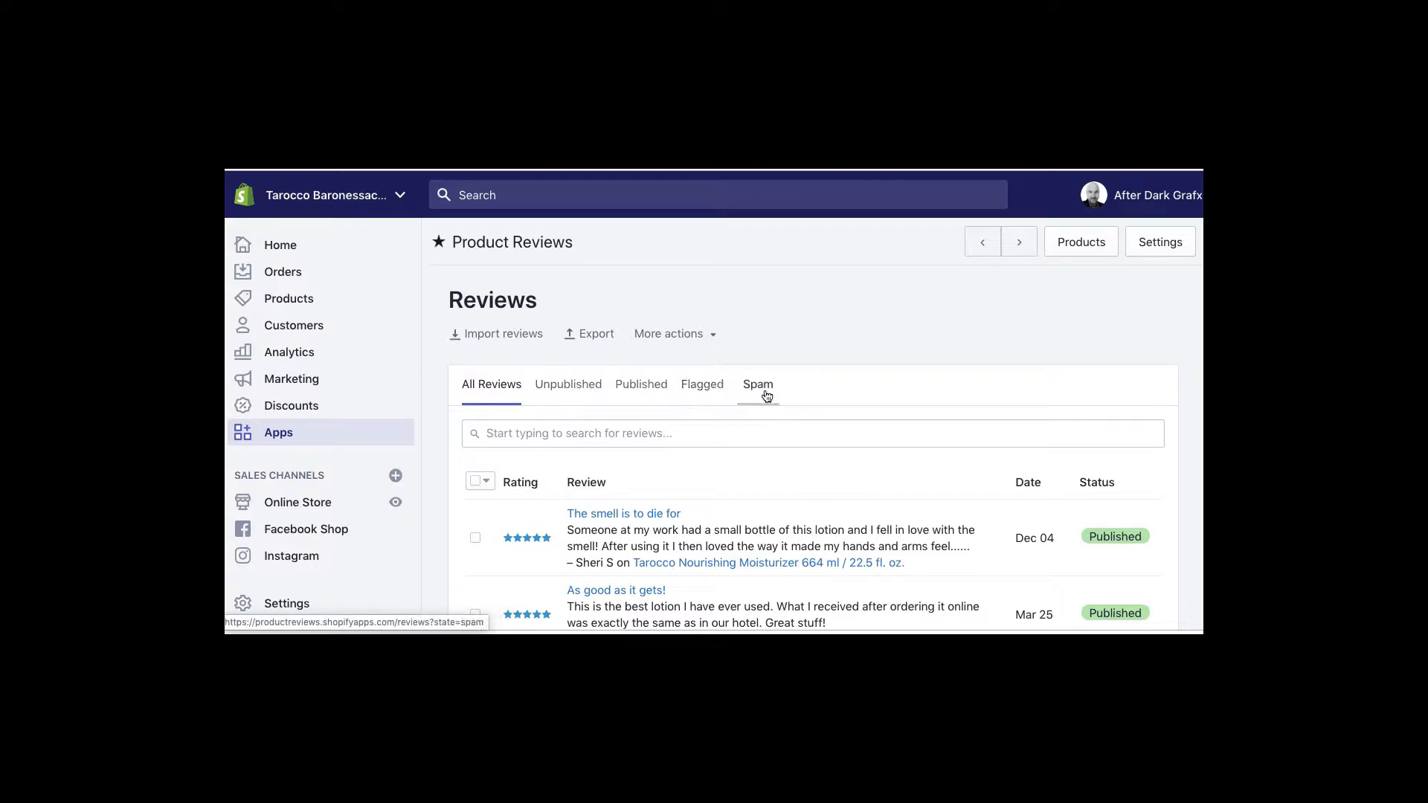
Check the More actions and Bulk actions menus for all 16 reviews, then open Products
click(717, 334)
click(781, 322)
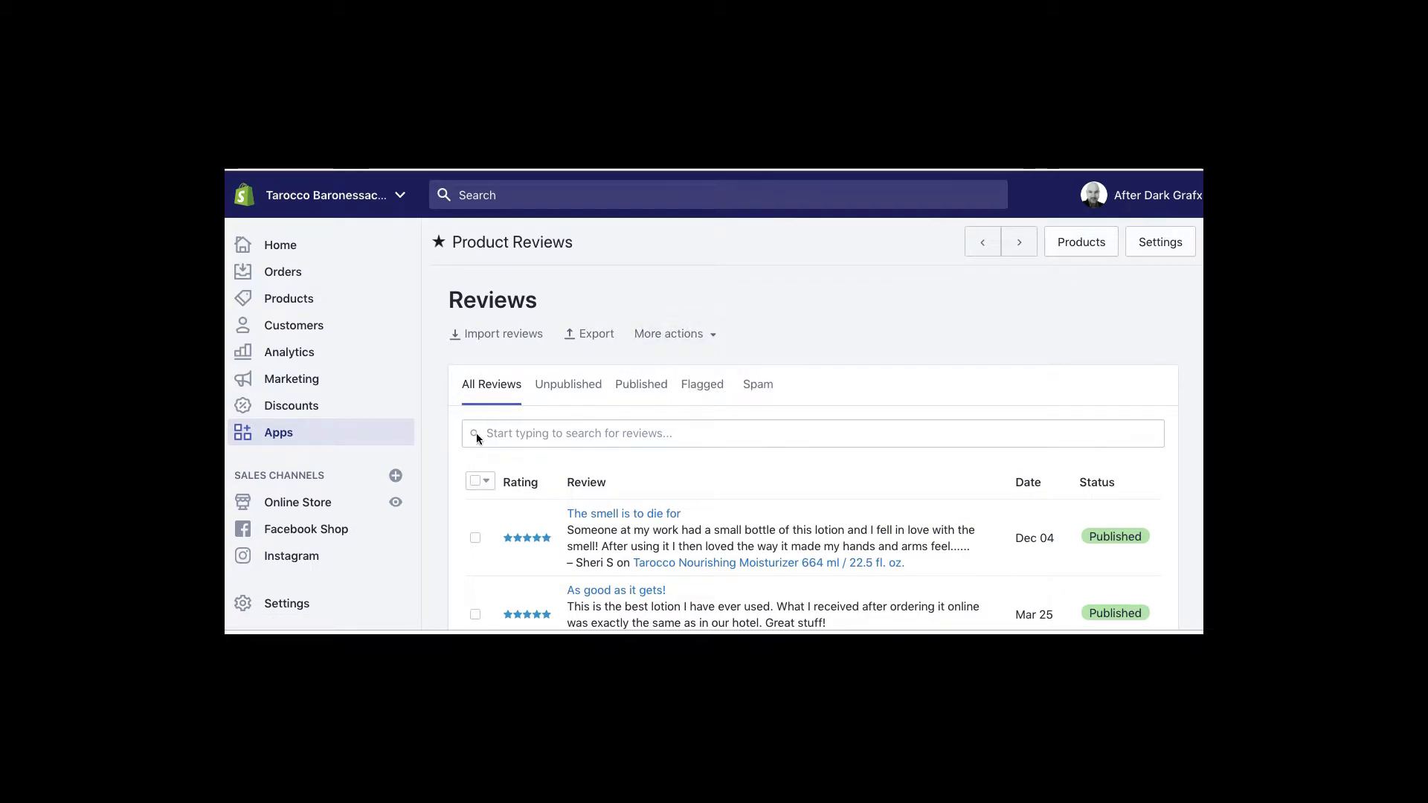
click(480, 479)
click(668, 484)
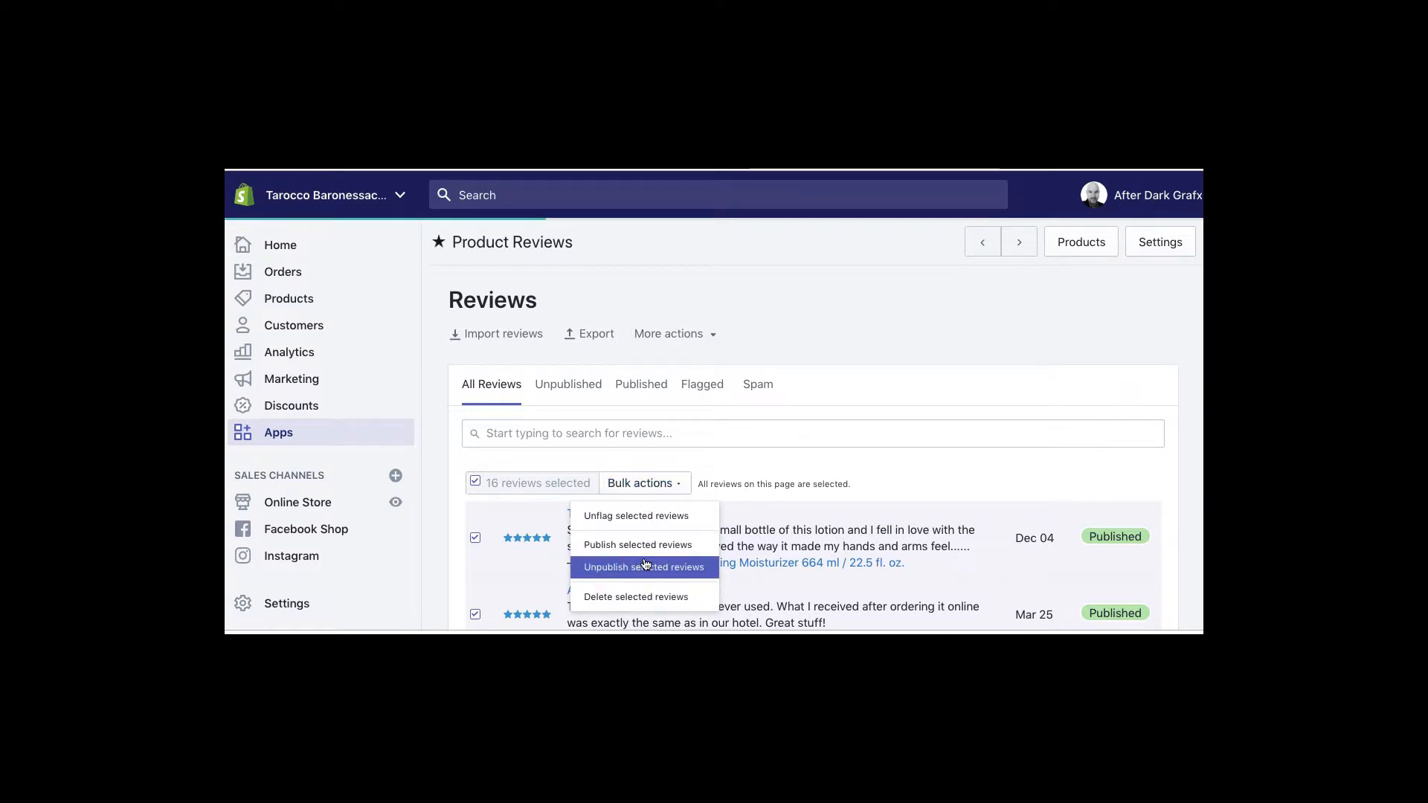
click(726, 446)
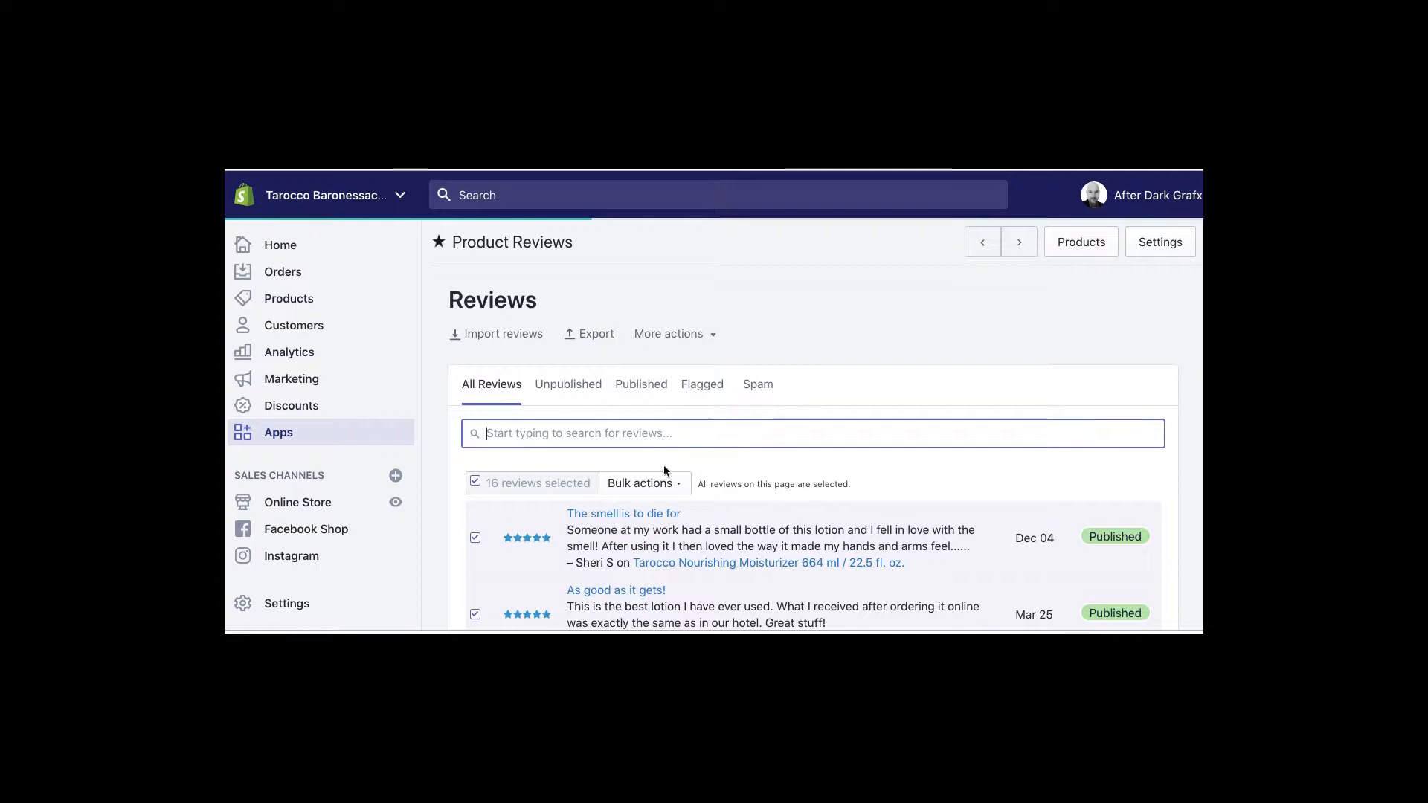
click(475, 482)
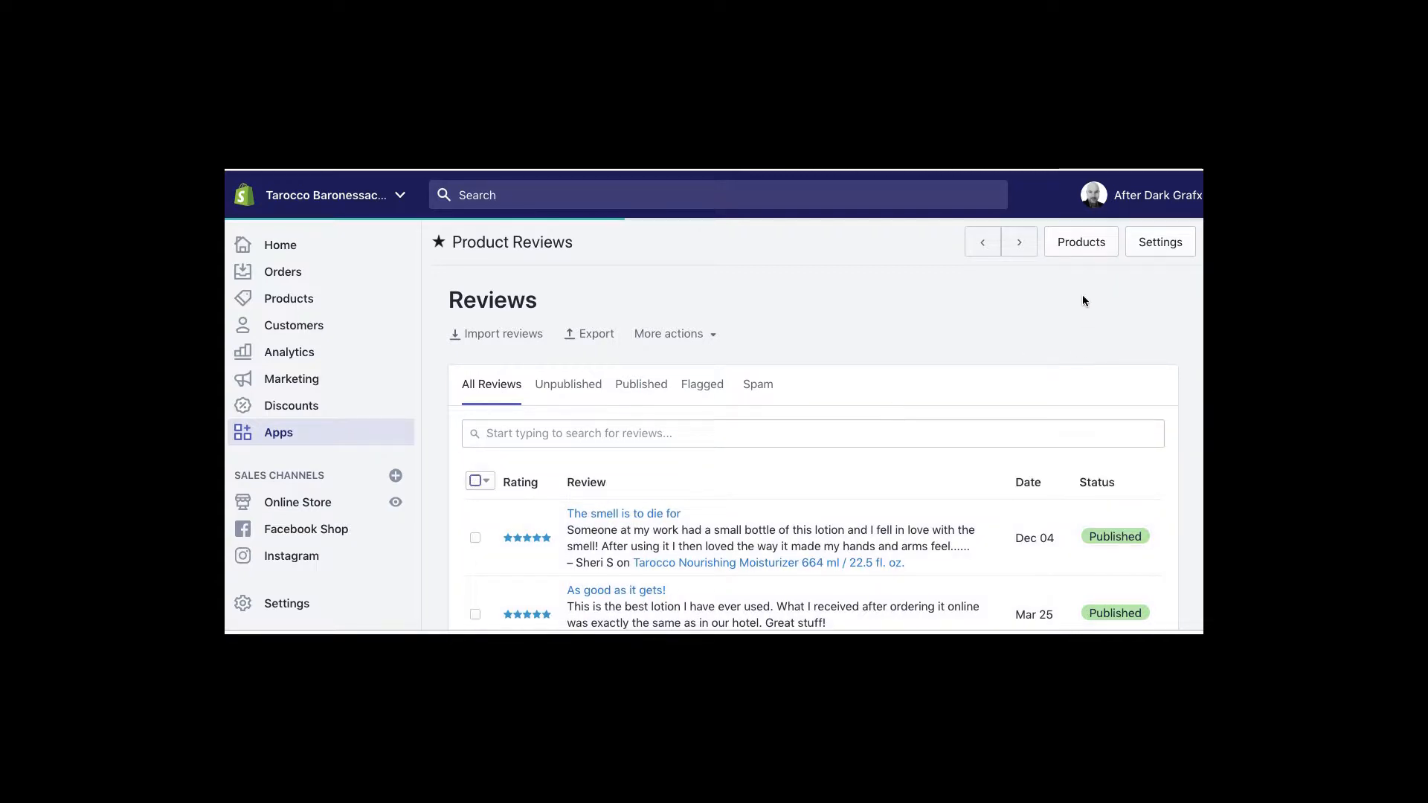
click(1081, 243)
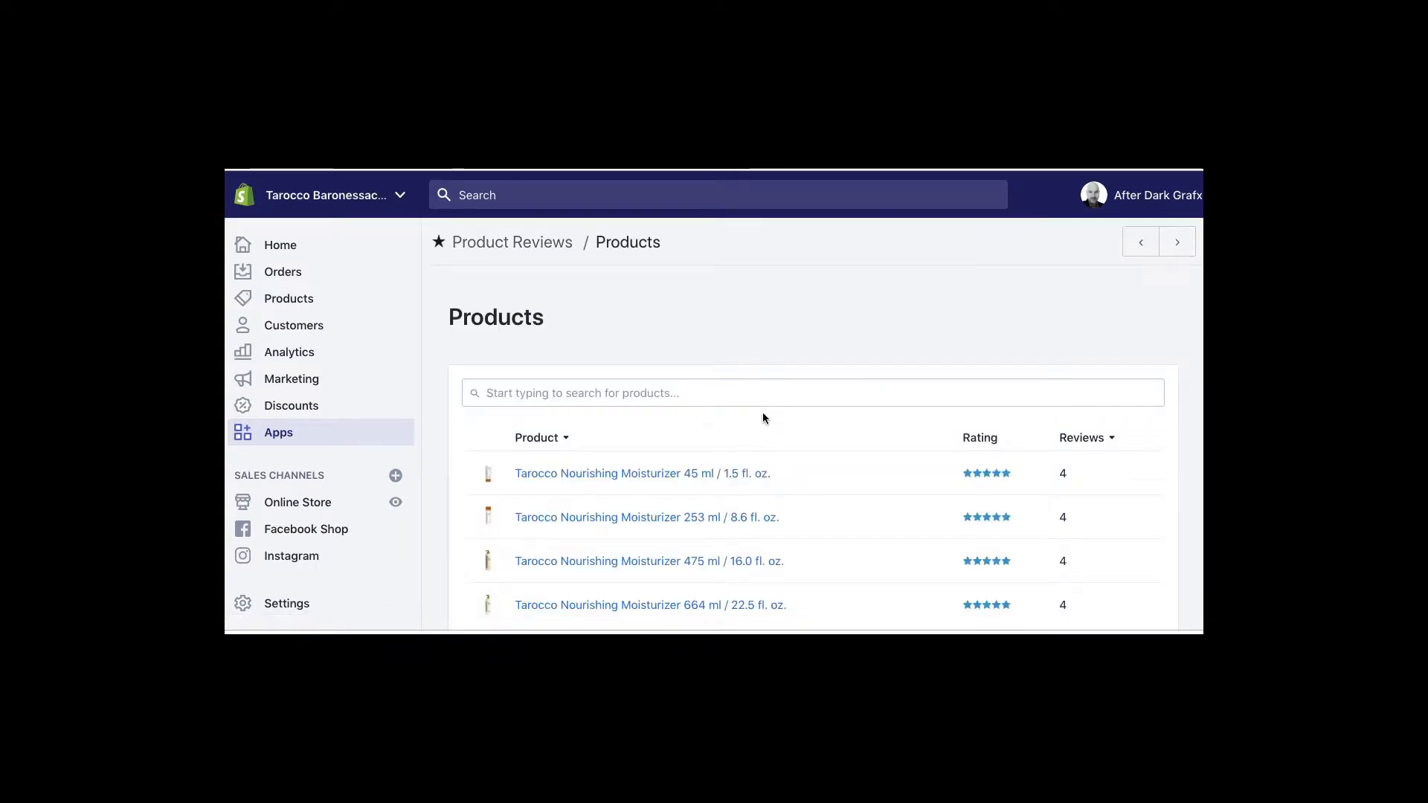
Inspect the 45 ml moisturizer's reviews and their bulk actions, then go back to all reviews
scroll(828, 403, down, 2)
scroll(801, 417, up, 2)
click(803, 488)
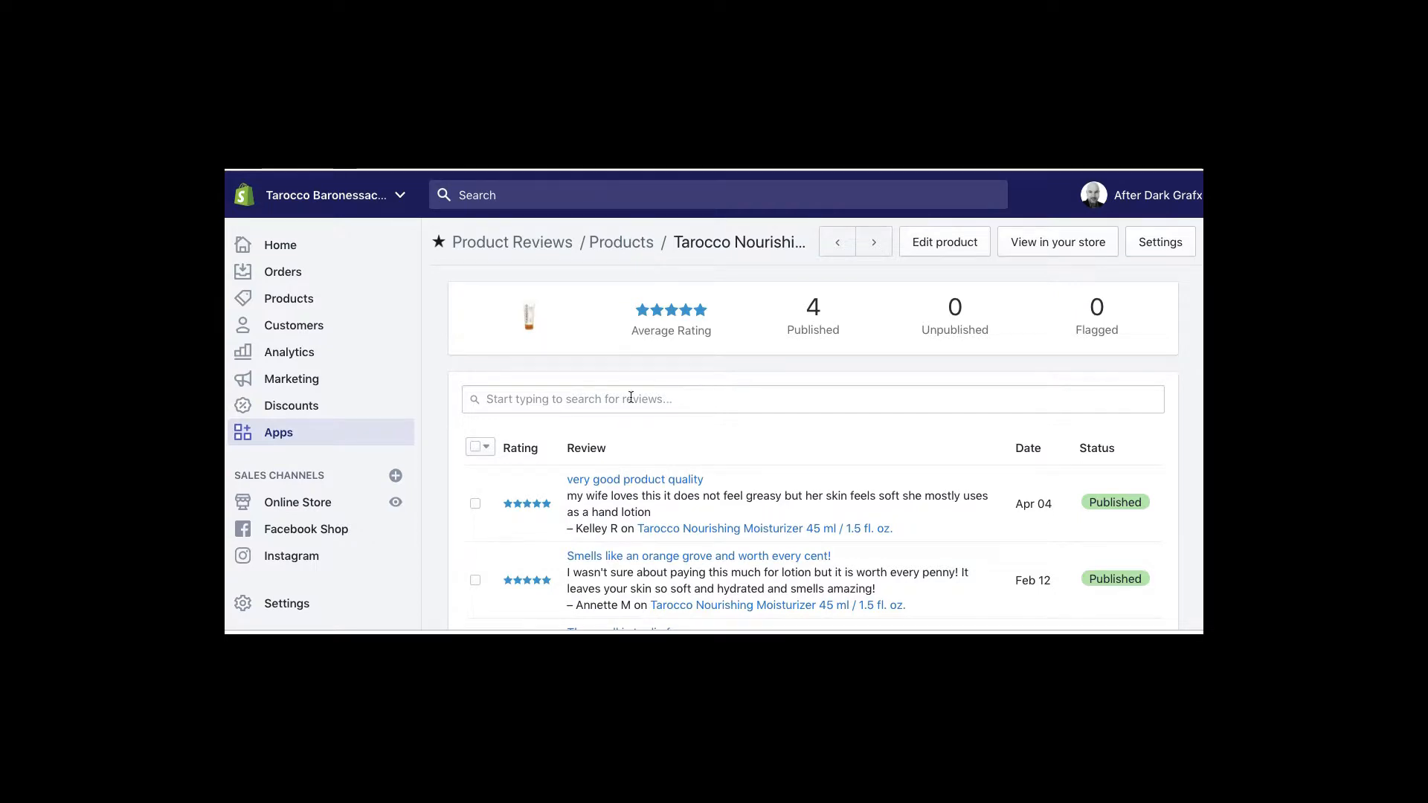
click(476, 506)
click(644, 450)
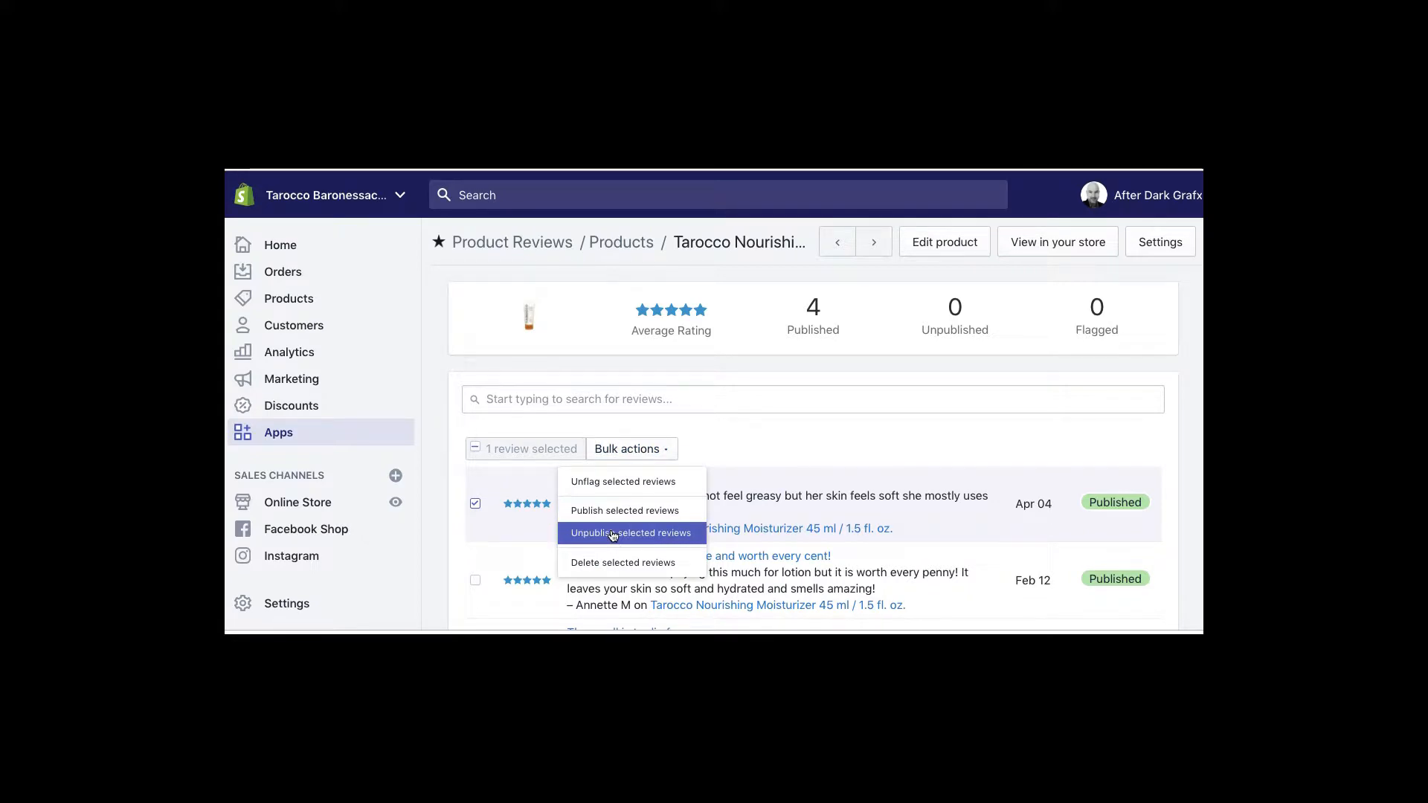
click(755, 449)
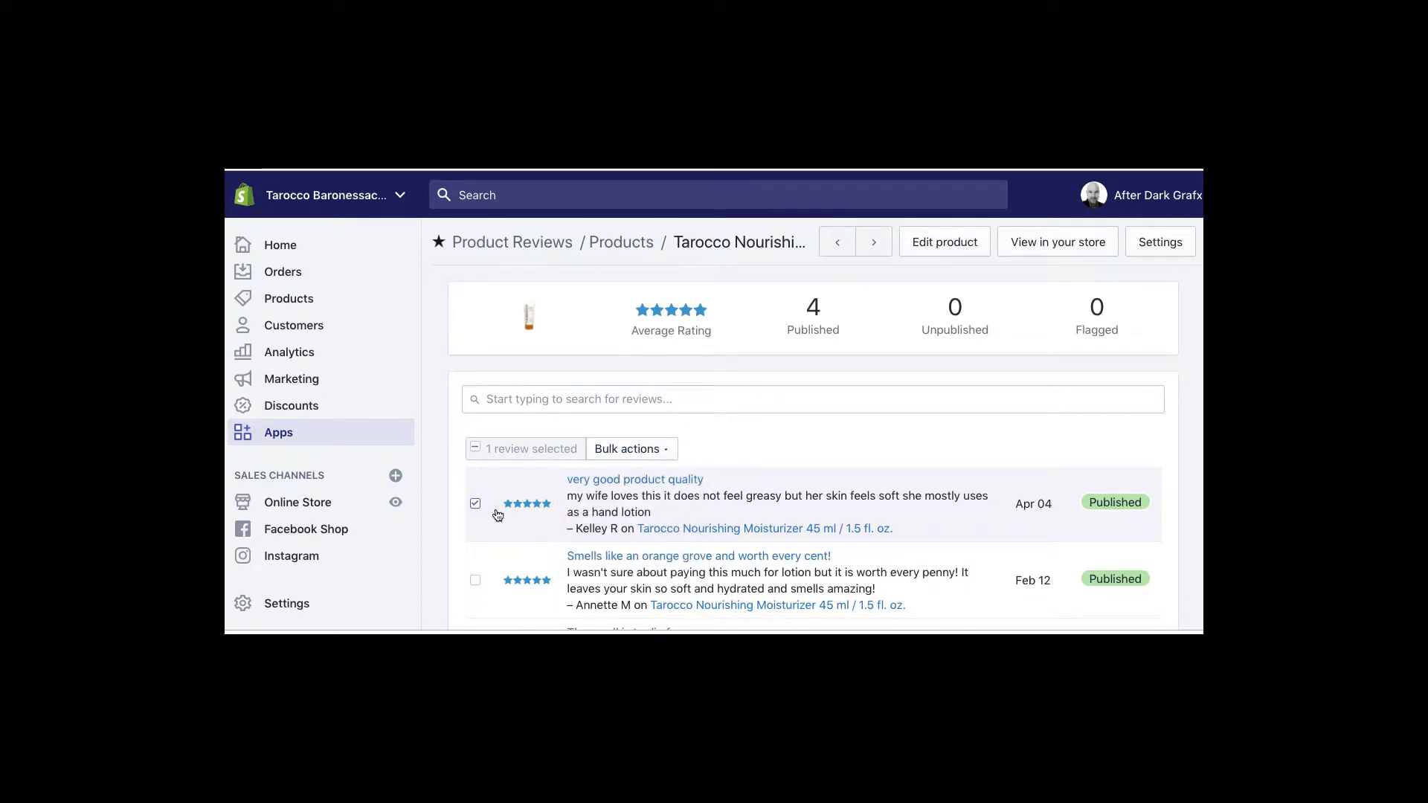
click(476, 504)
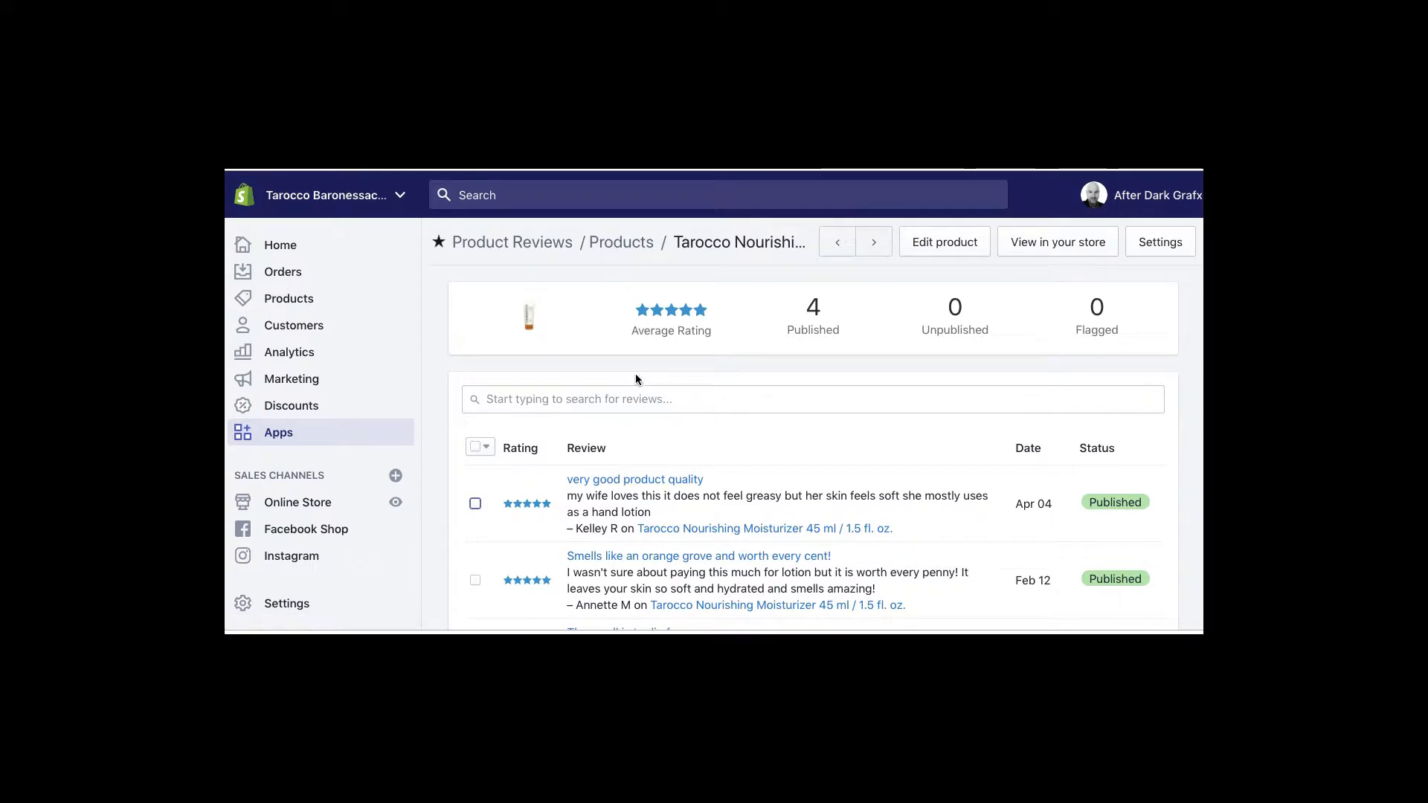
click(492, 242)
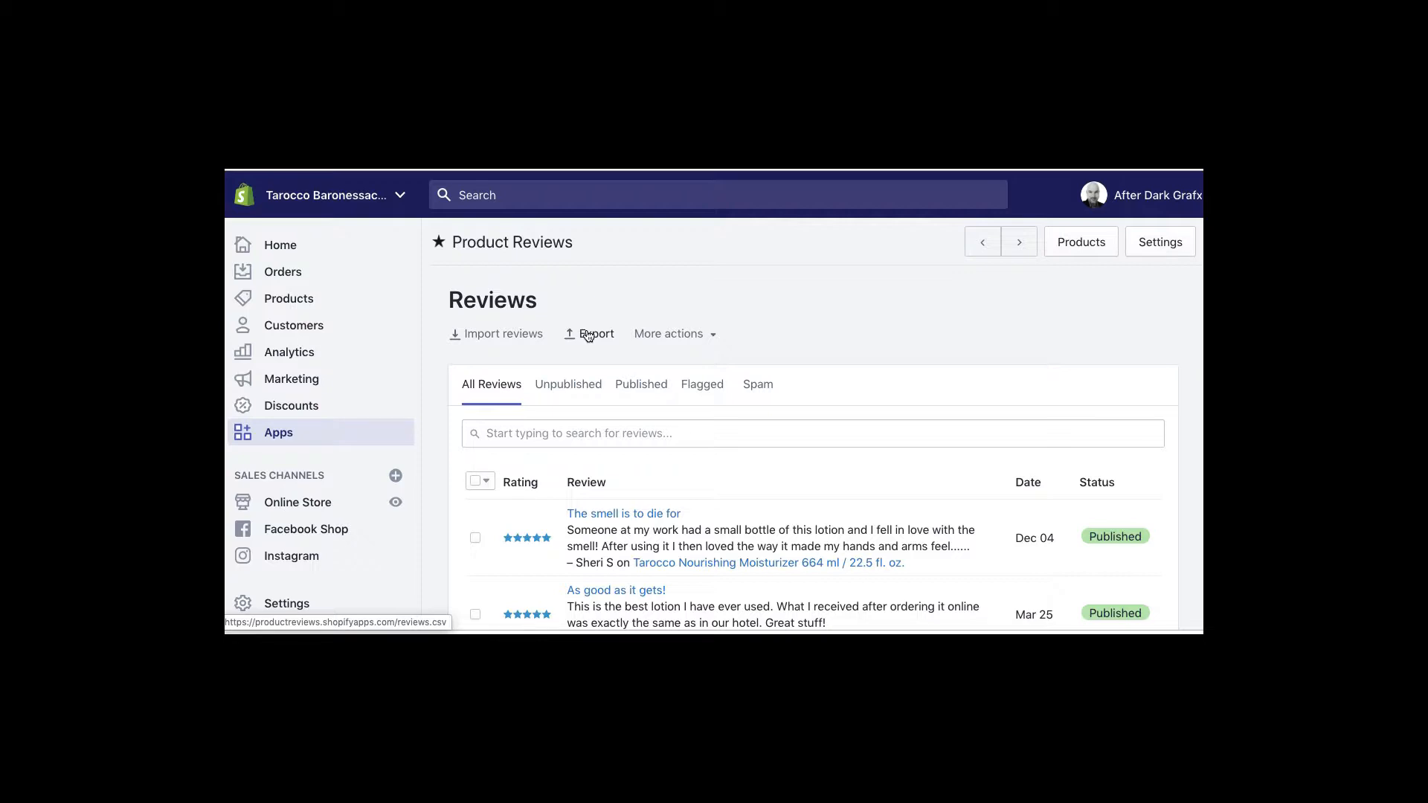
Switch to the reviews_template (1) table in Numbers, glancing at Downloads via File > Open
key(super+Tab)
key(super+Tab)
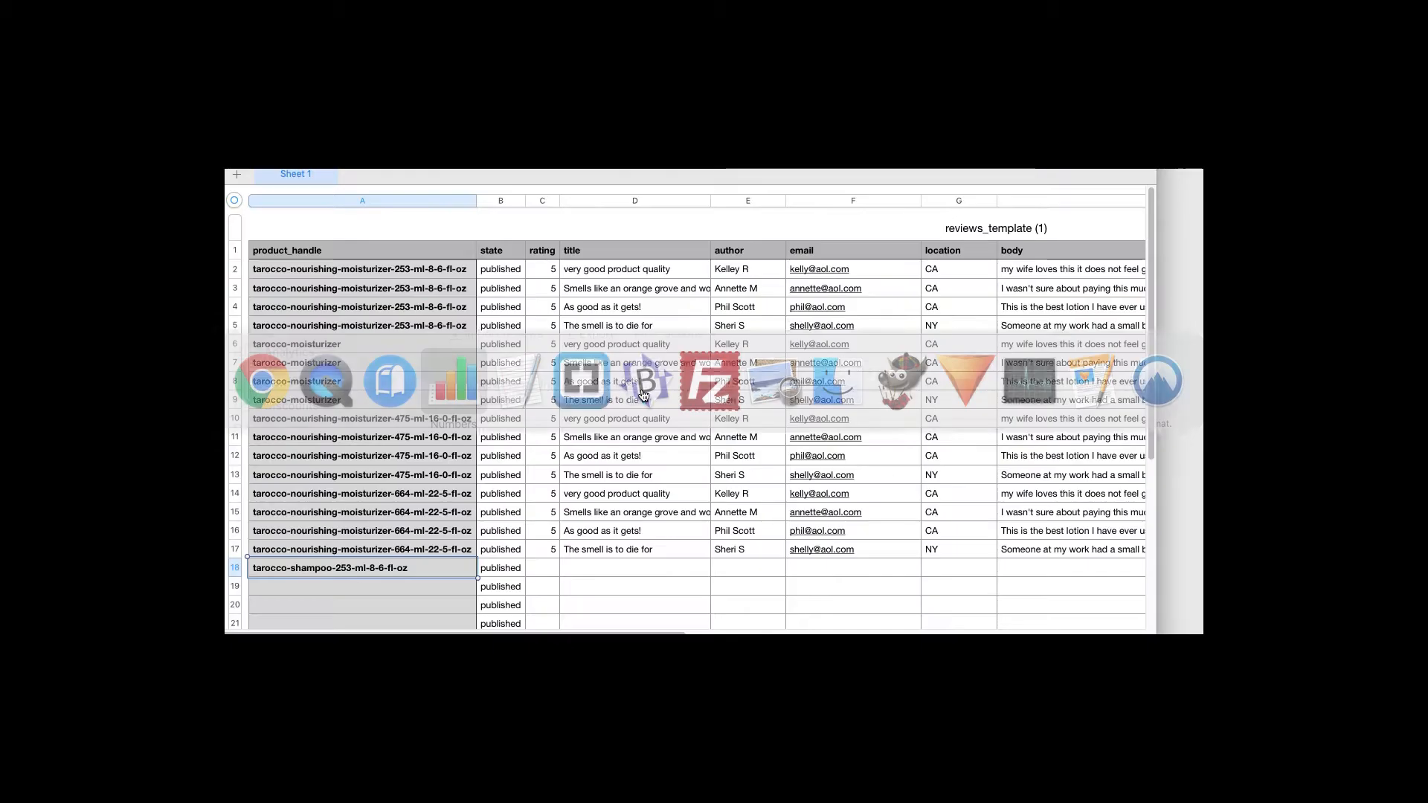
click(446, 230)
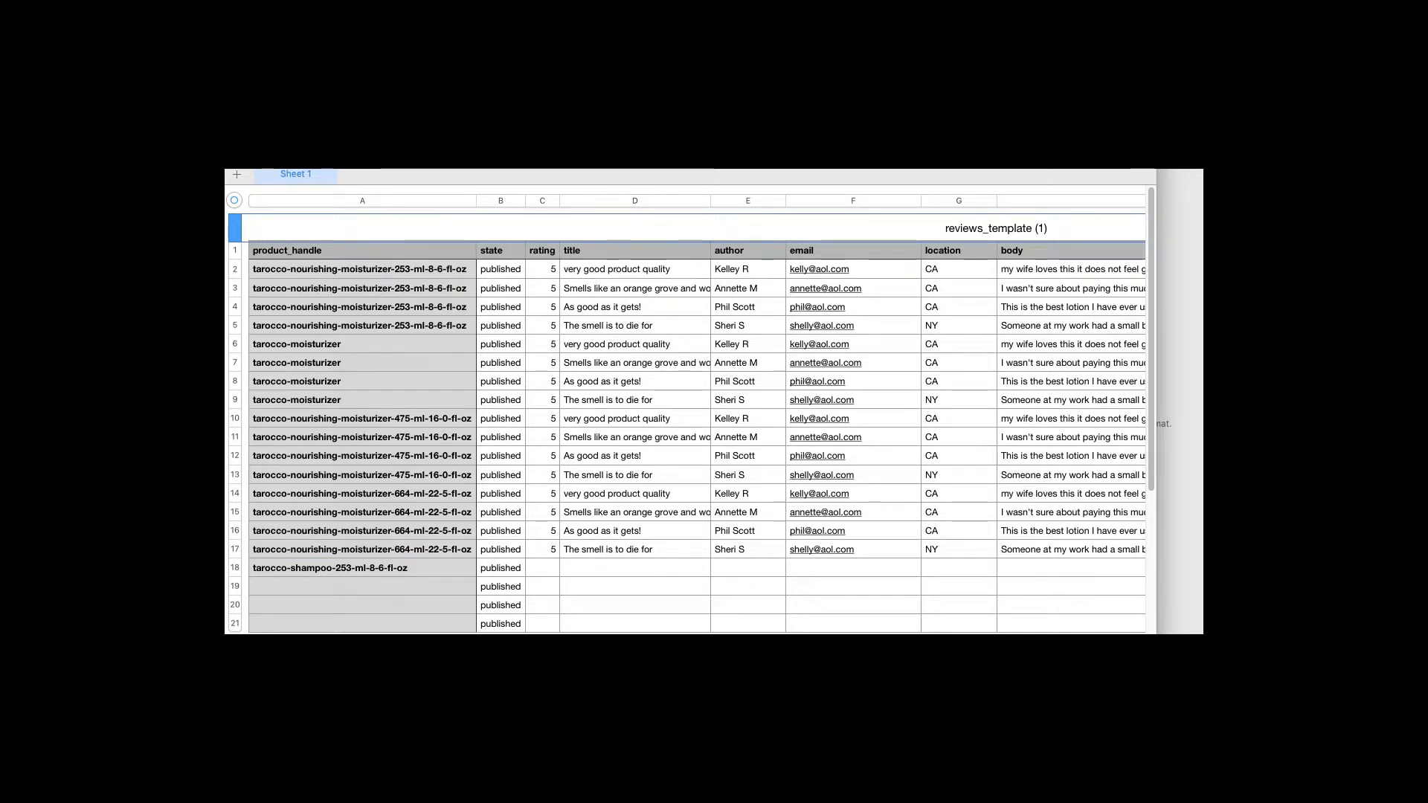
click(313, 105)
click(328, 135)
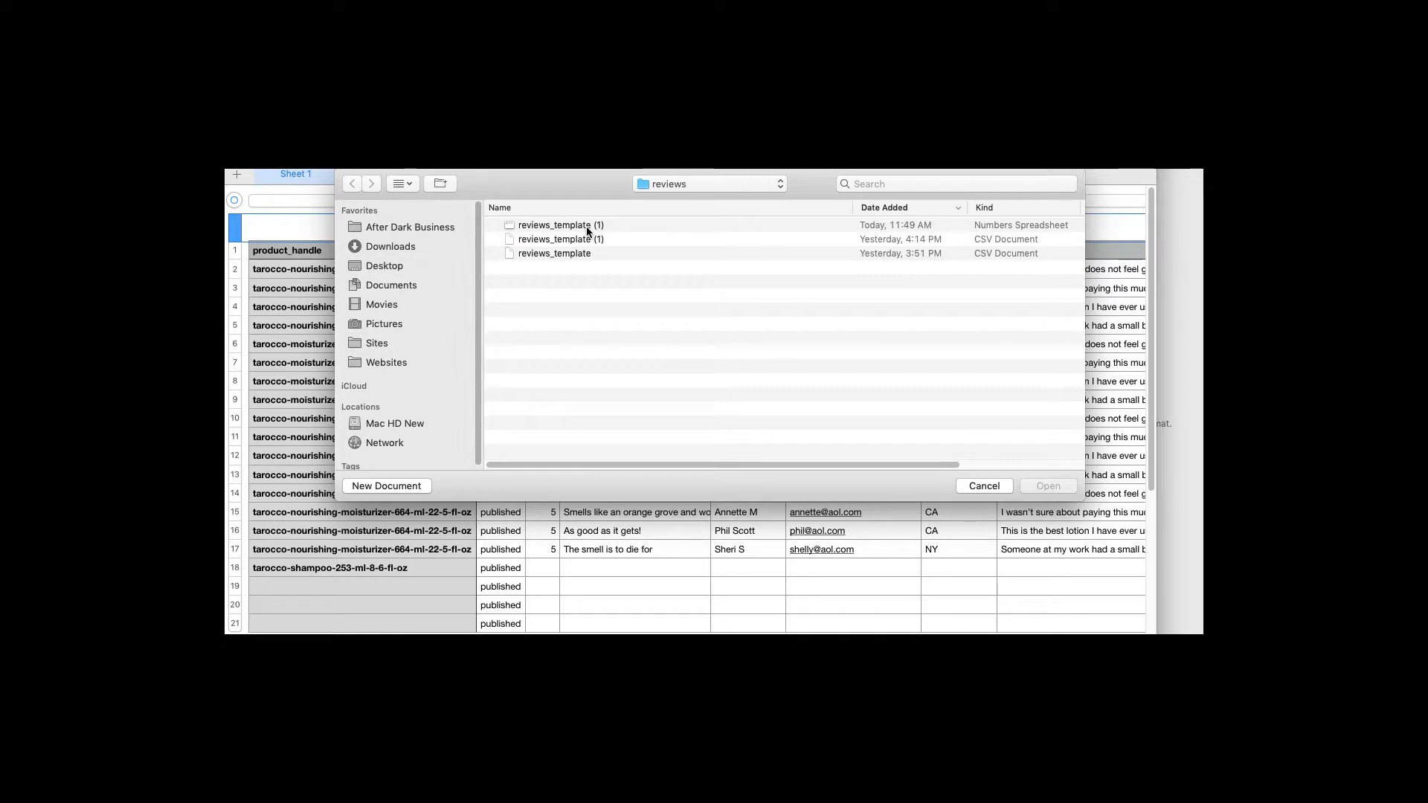
click(374, 248)
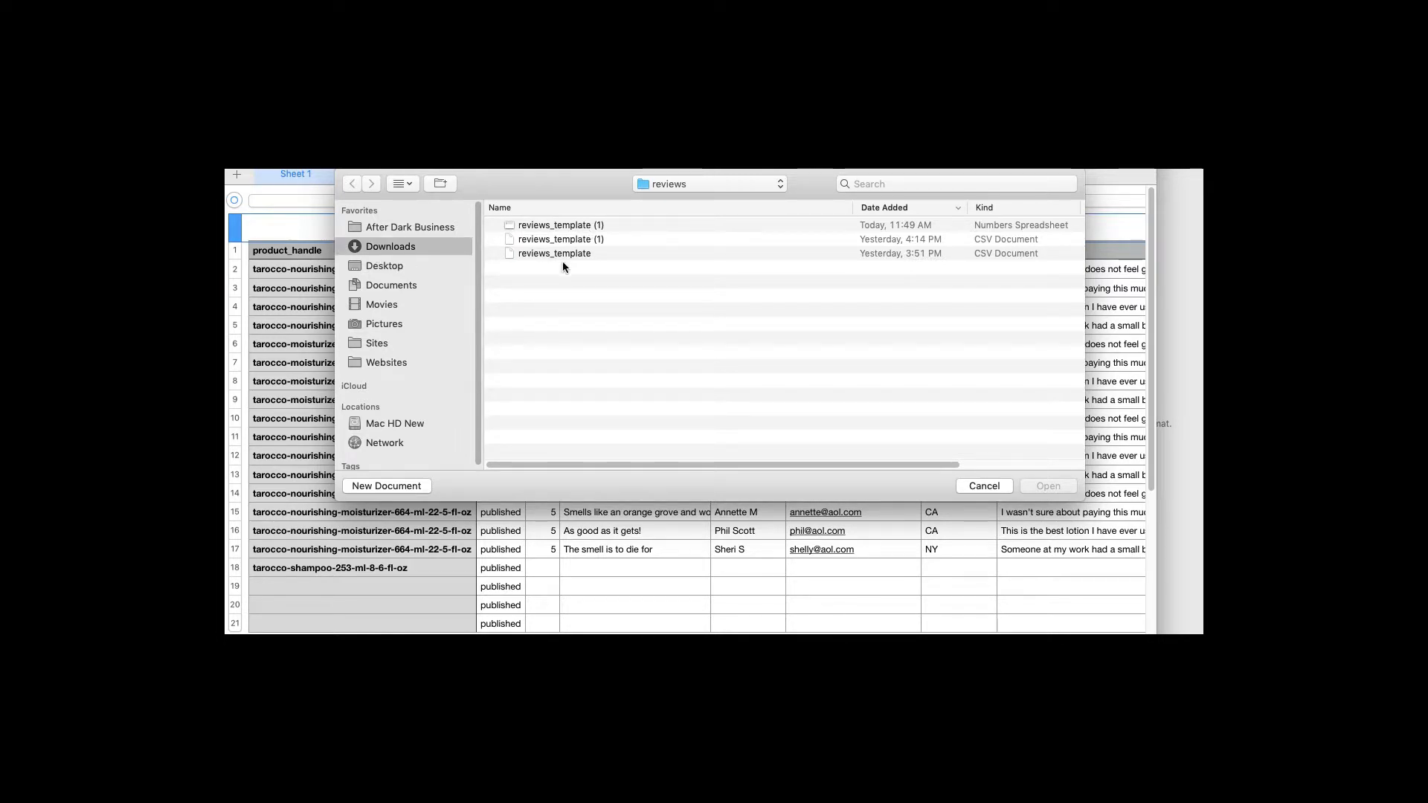
click(1046, 486)
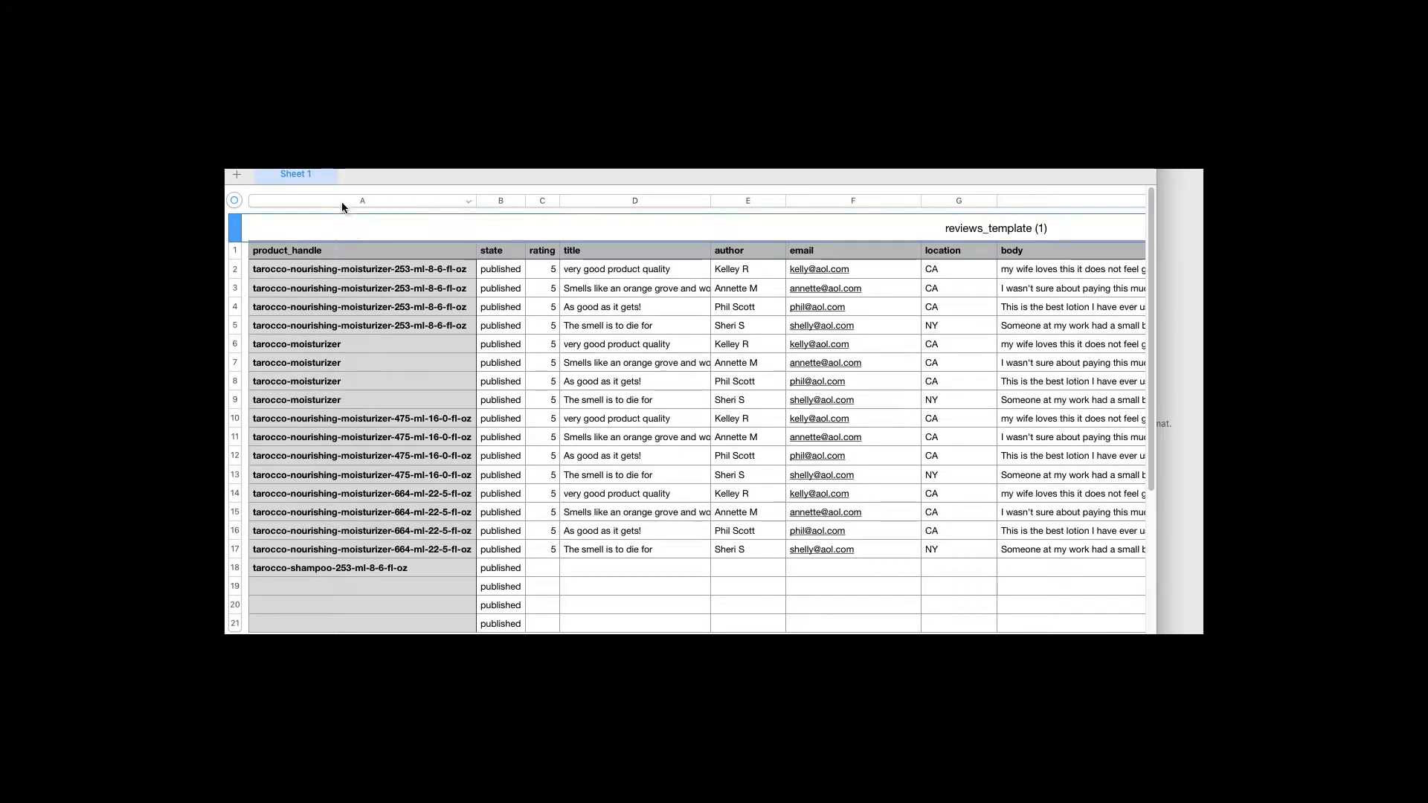
click(303, 104)
click(531, 308)
click(406, 248)
double_click(543, 227)
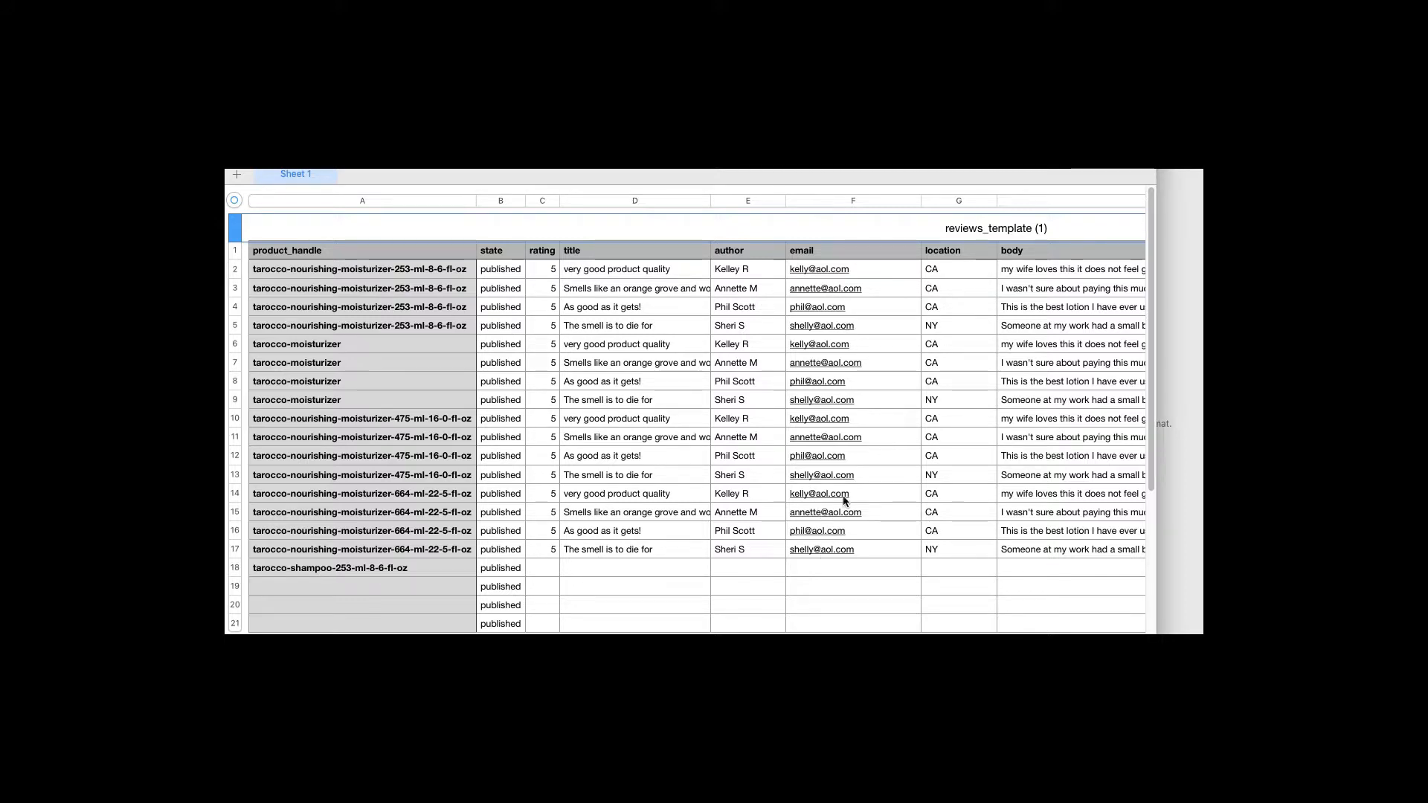
click(320, 290)
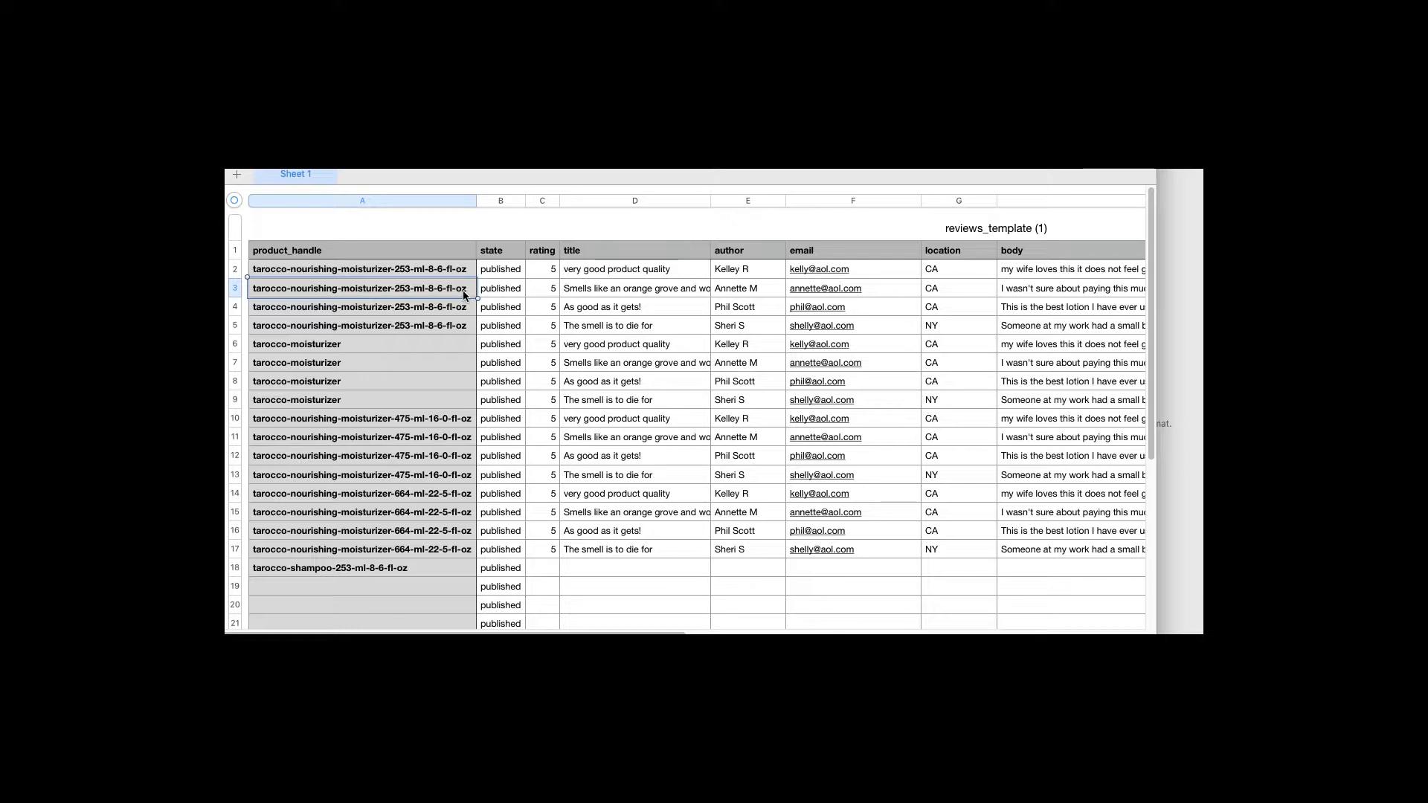
click(497, 271)
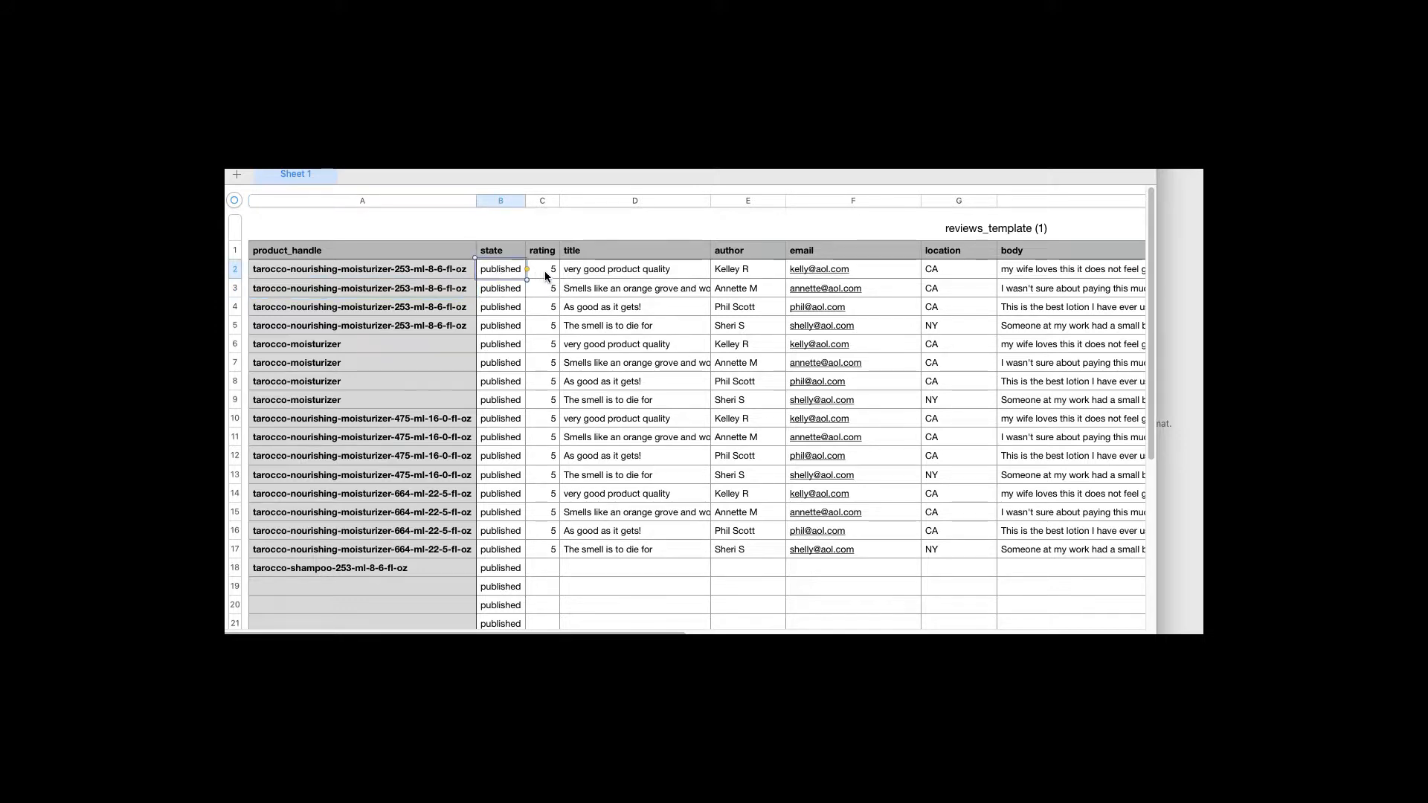
click(618, 275)
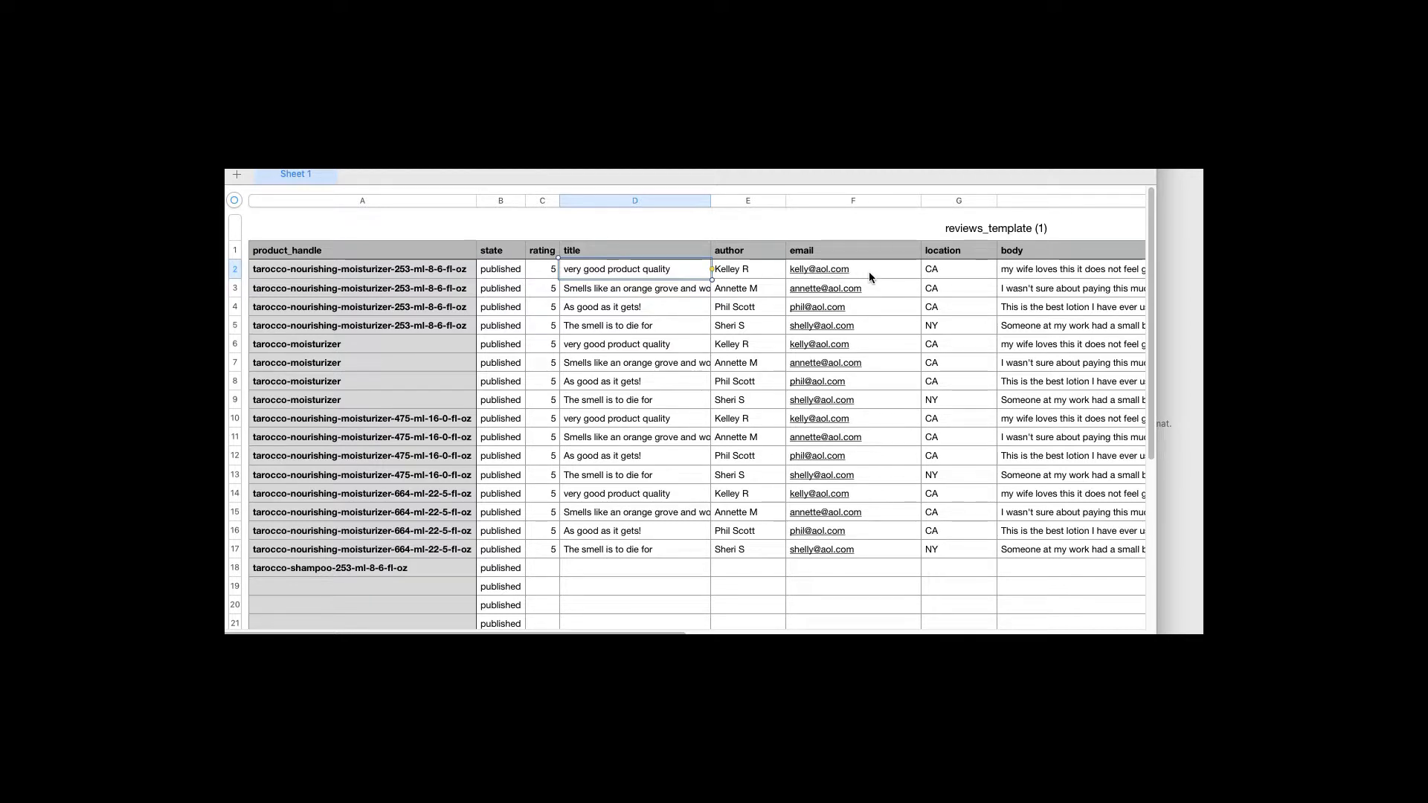
click(1010, 270)
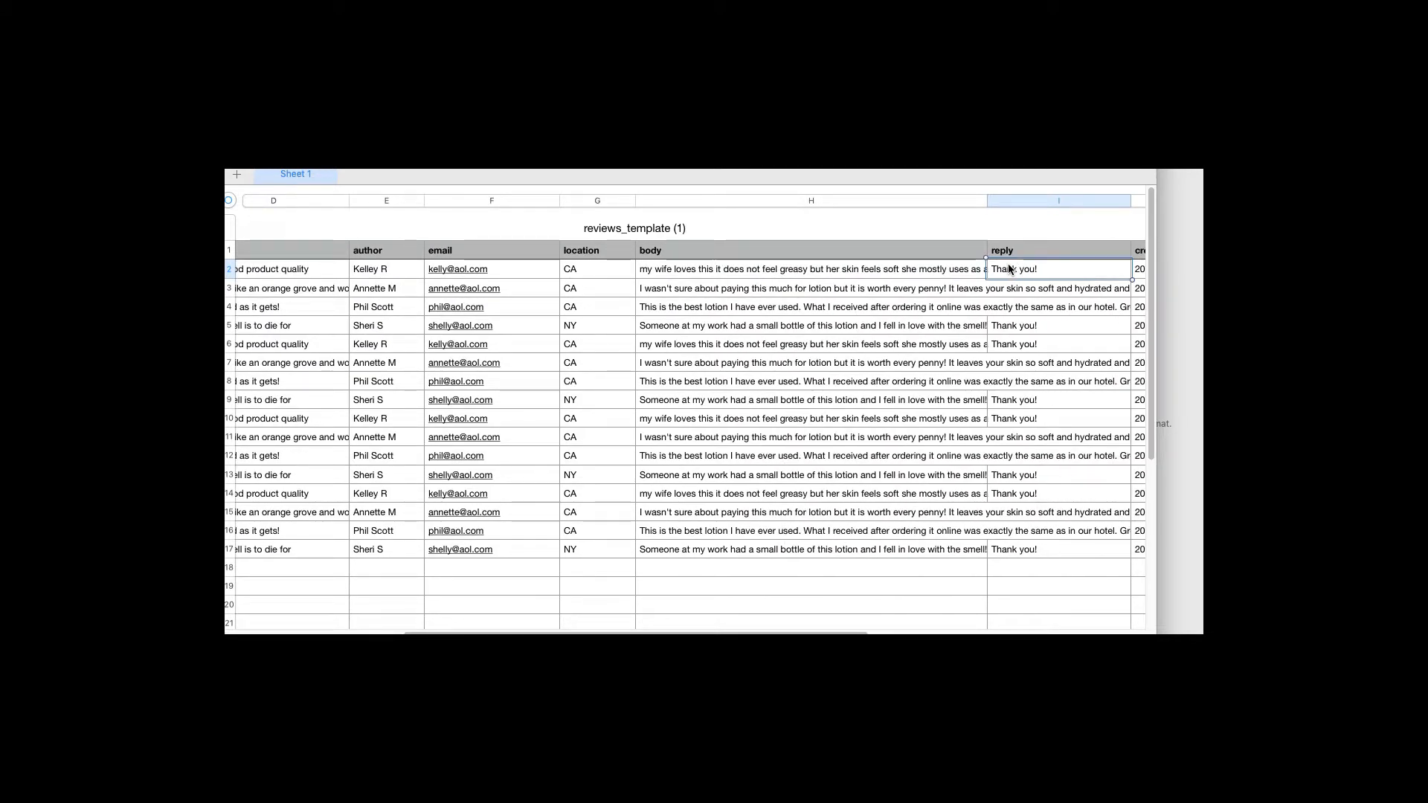
Review the created_at and replied_at dates in columns J and K, including empty row 5
key(Right)
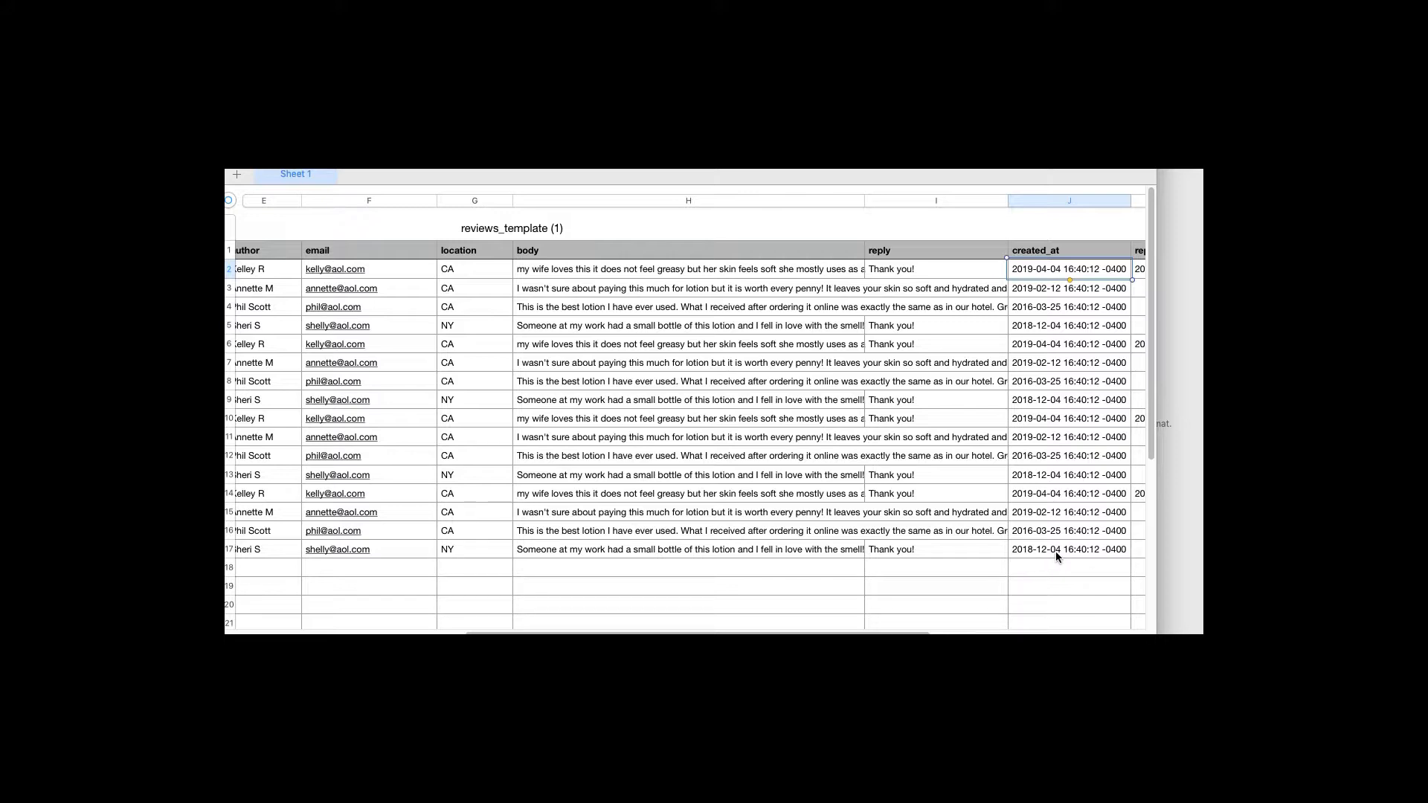
click(1041, 273)
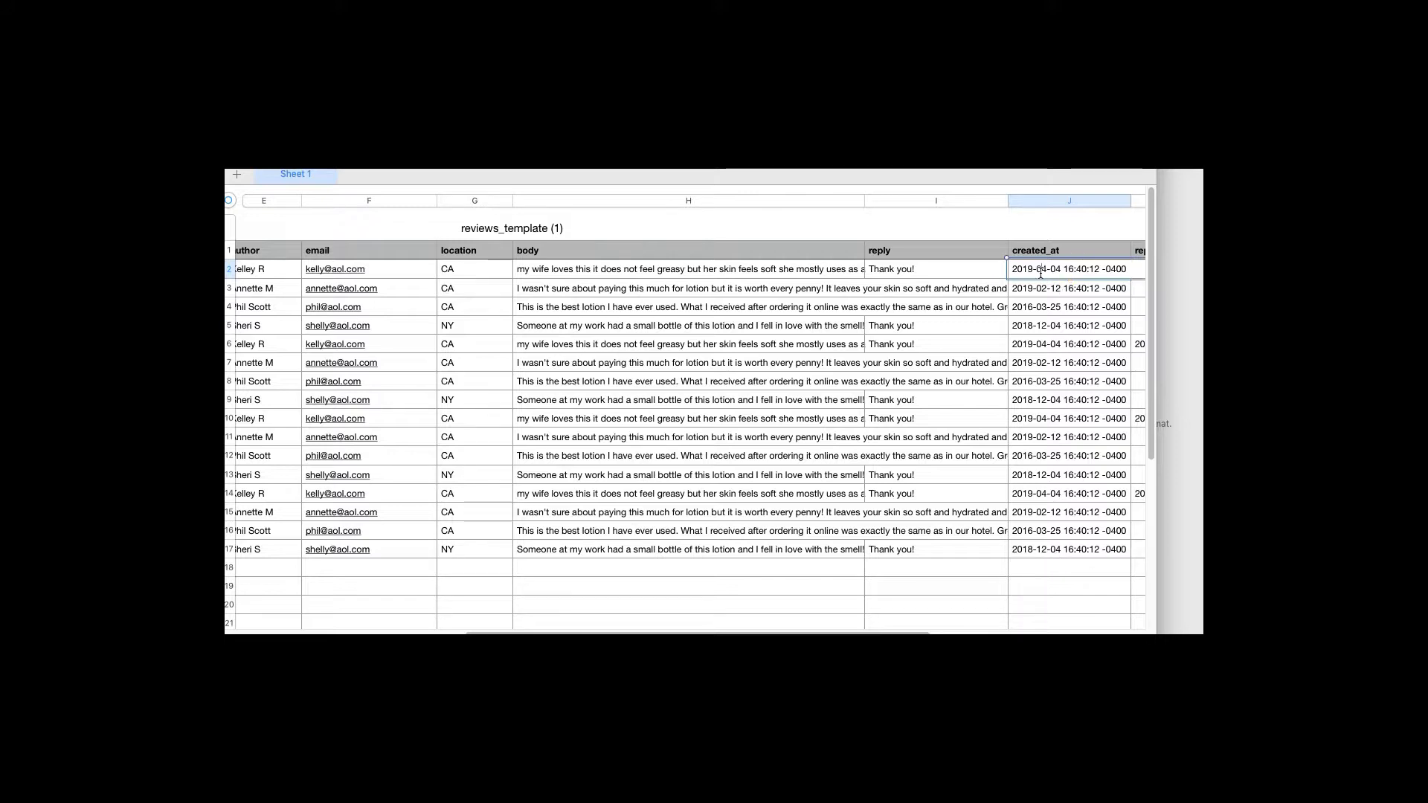
key(Tab)
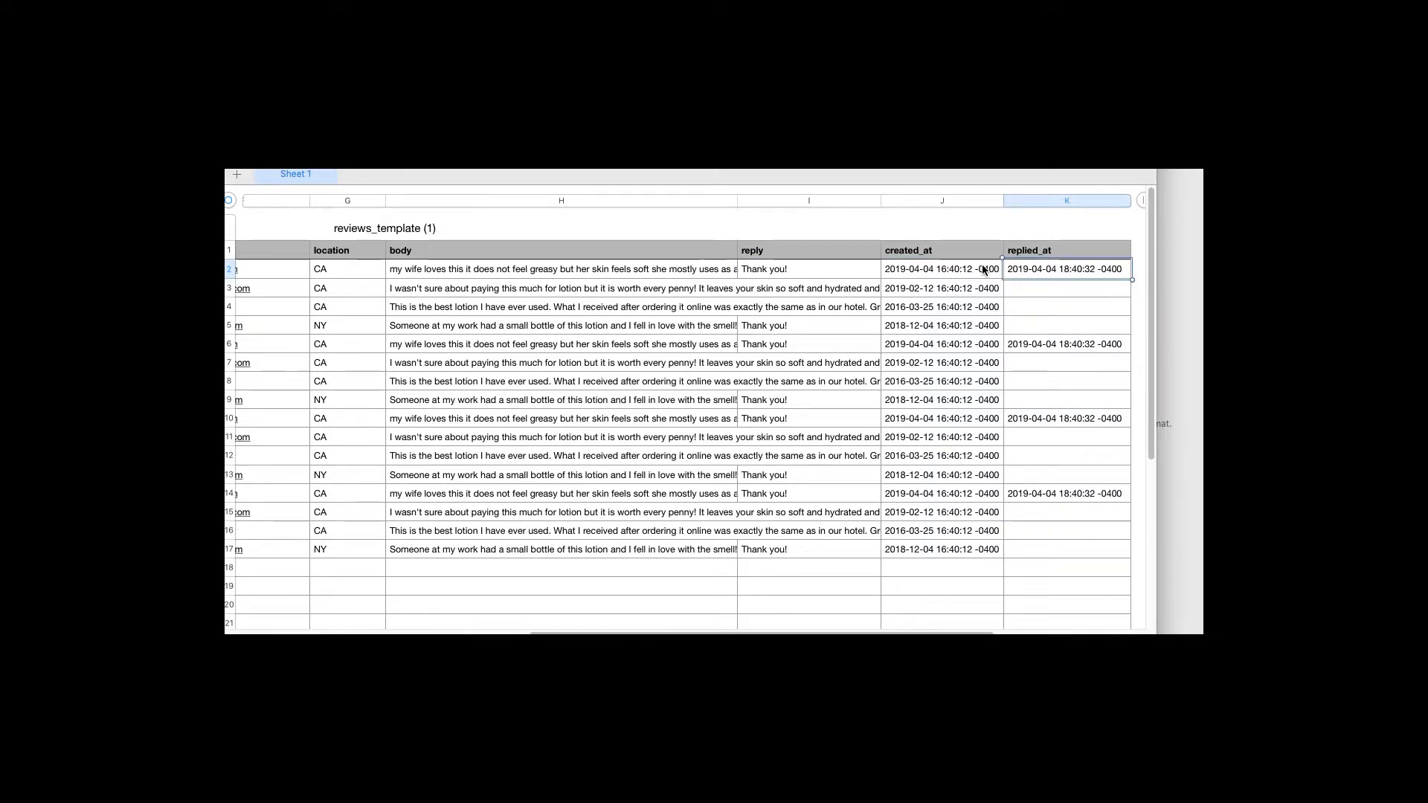
key(Down)
key(Down)
key(Down)
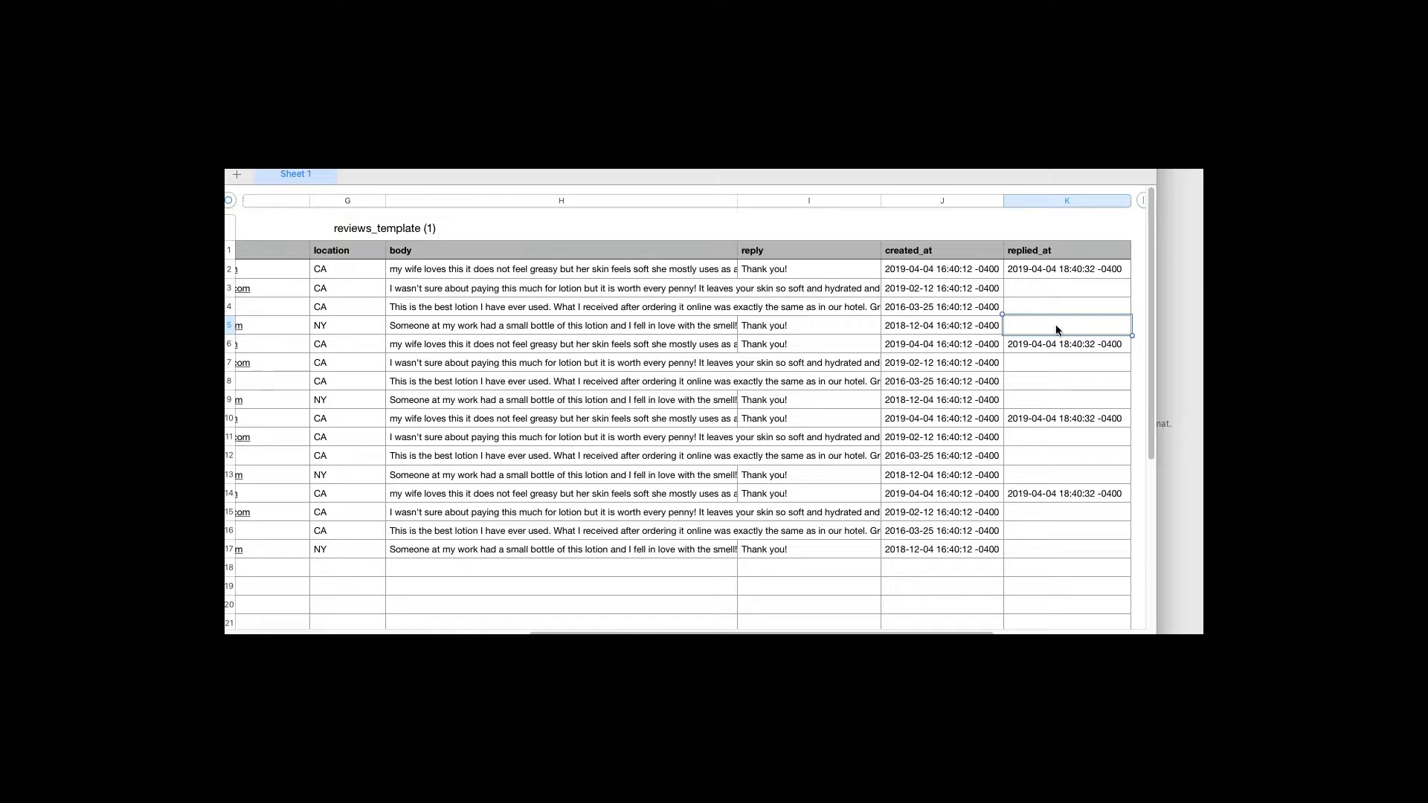
click(1056, 346)
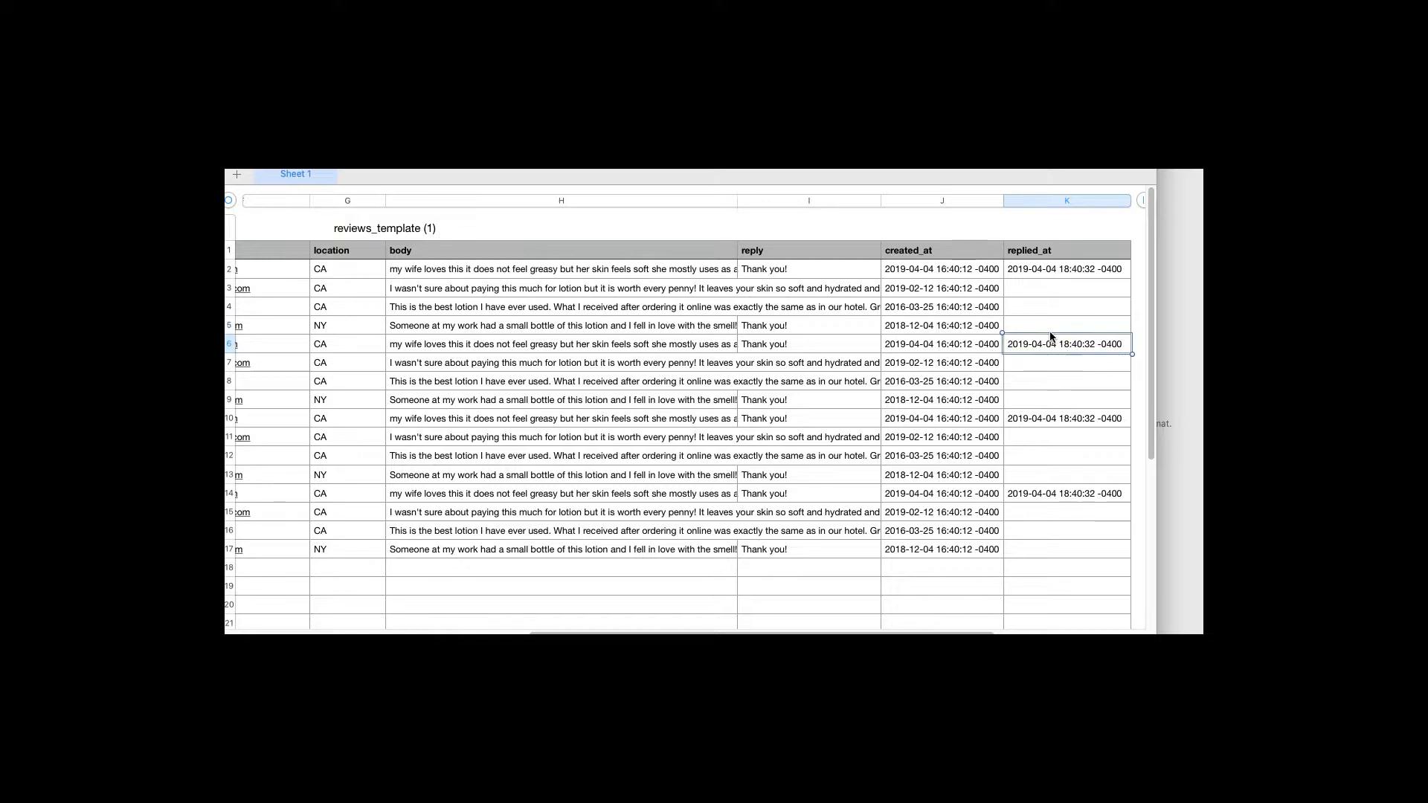
click(967, 332)
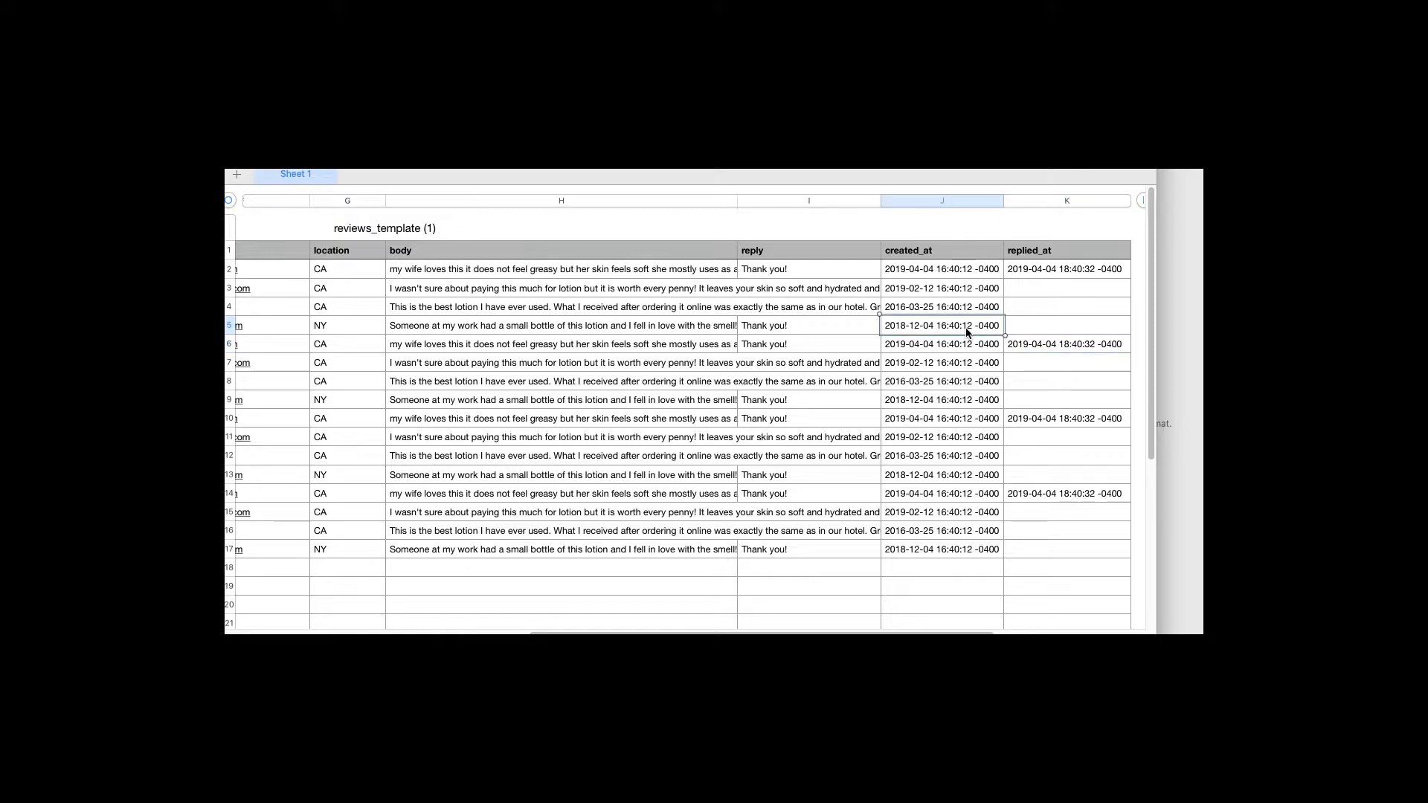
click(1052, 325)
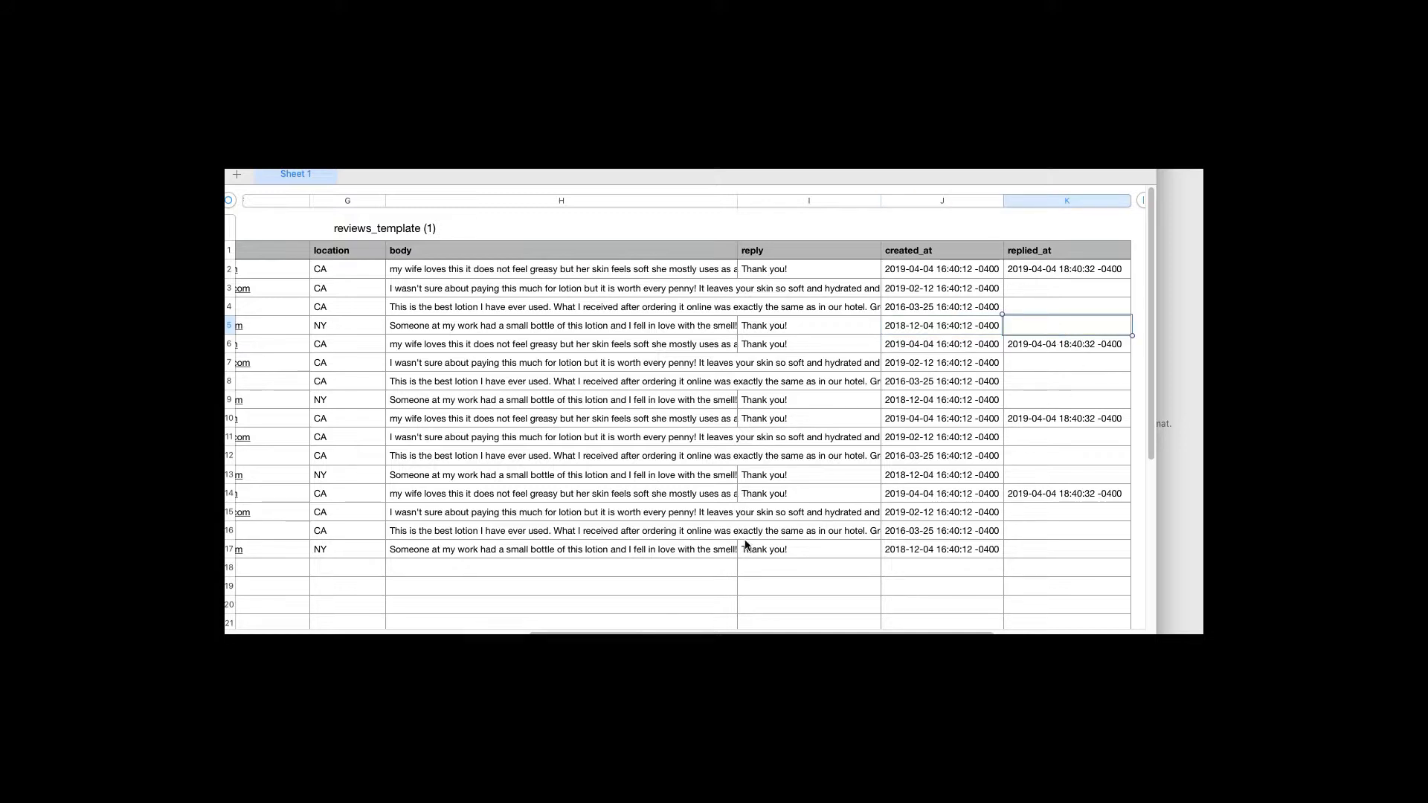
Locate the tarocco-shampoo handle in row 18, then return to Shopify Product Reviews
click(578, 477)
key(Left)
key(Left)
key(Left)
key(Left)
key(Left)
key(Left)
key(Left)
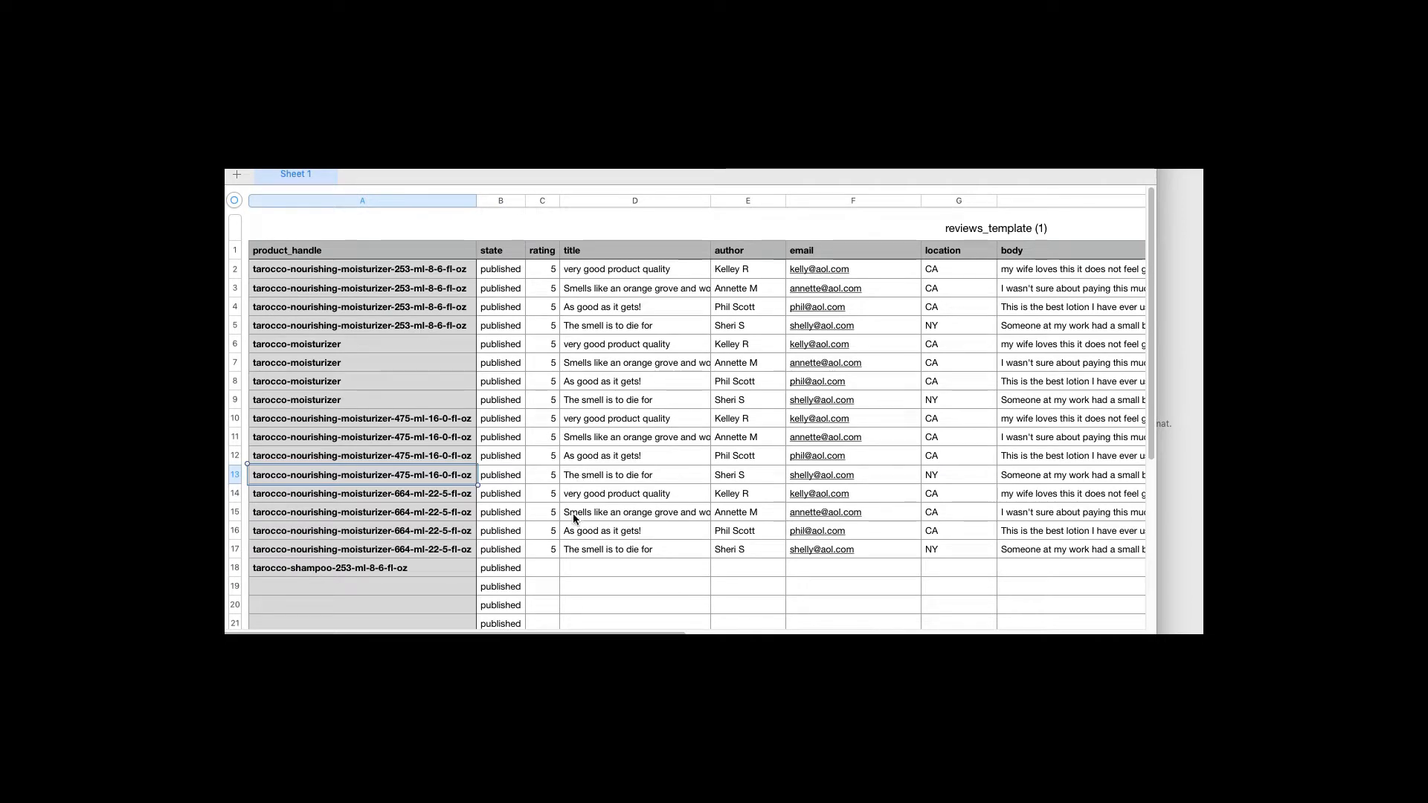
click(428, 565)
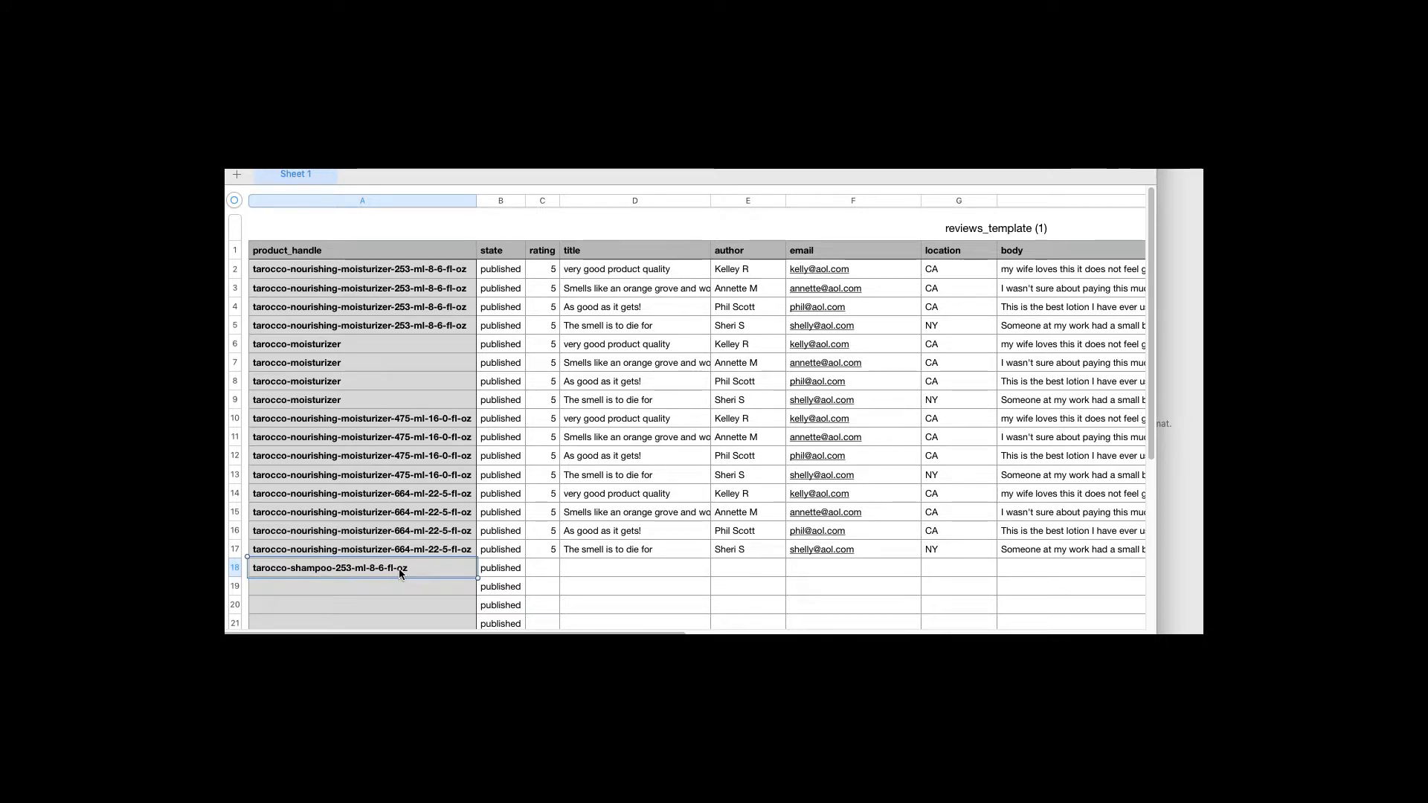
key(super+Tab)
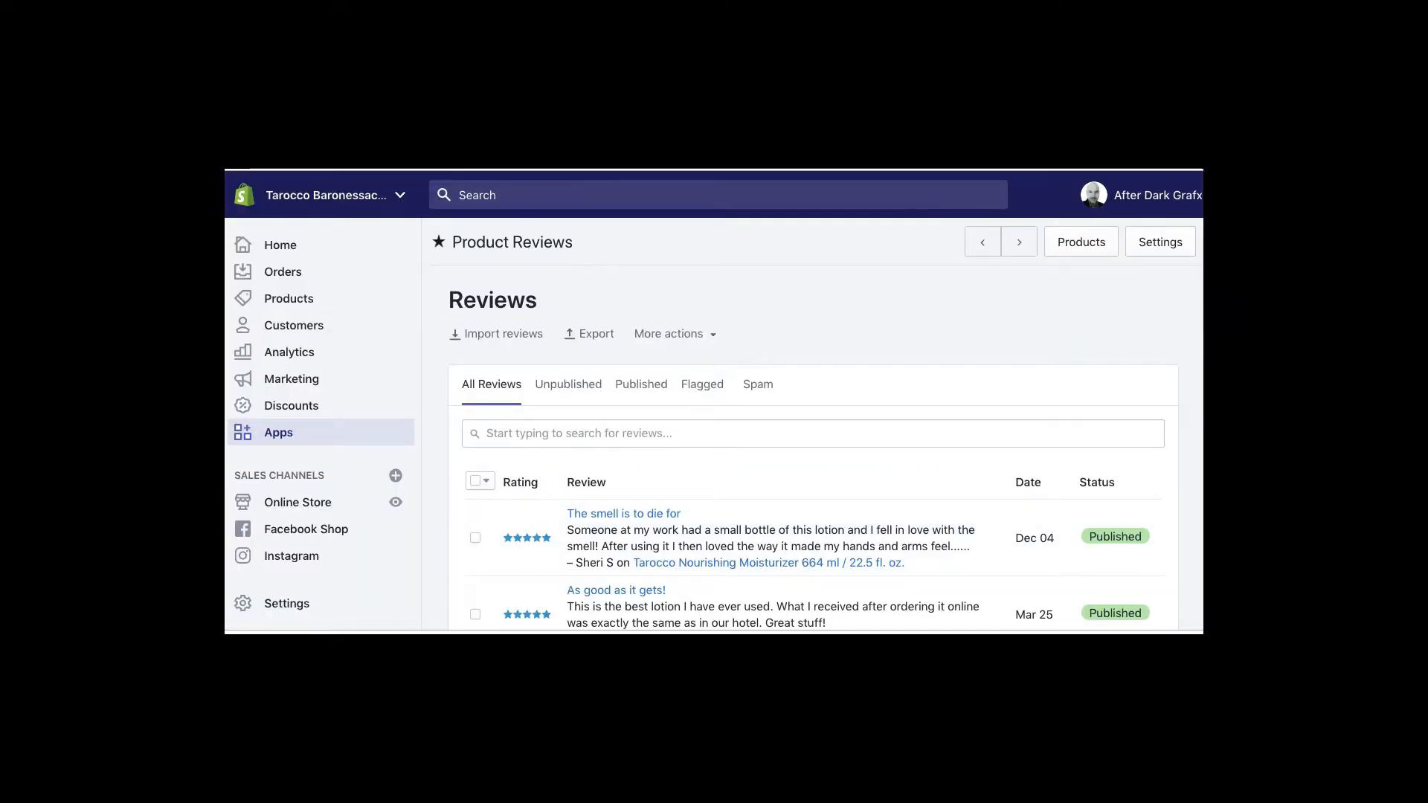
Open the storefront tab for Tarocco Moisturizing Shampoo 253 ml / 8.6 fl. oz
click(1004, 123)
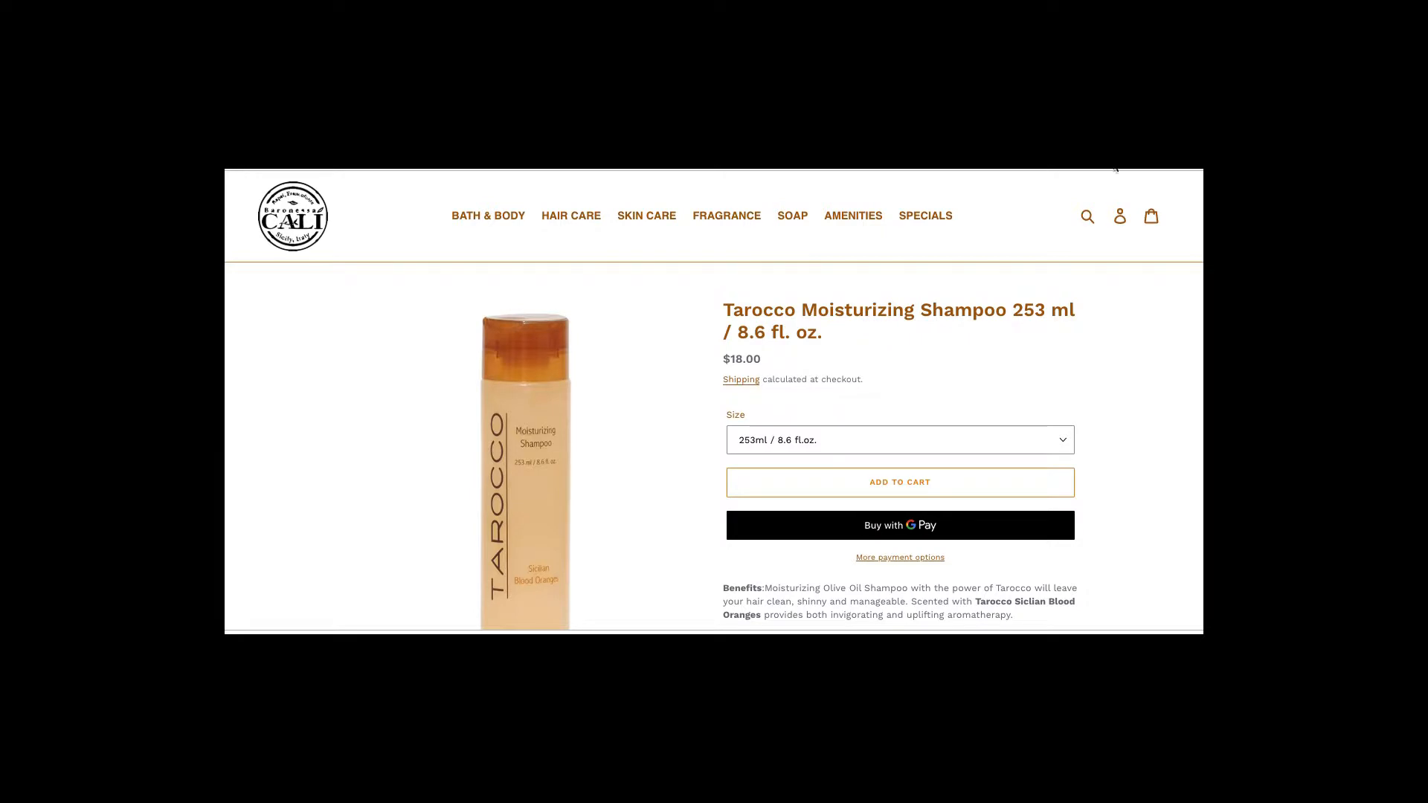
Highlight the handle tarocco-shampoo-253-ml-8-6-fl-oz in the product URL, then return to Numbers
drag(1041, 135, 1041, 163)
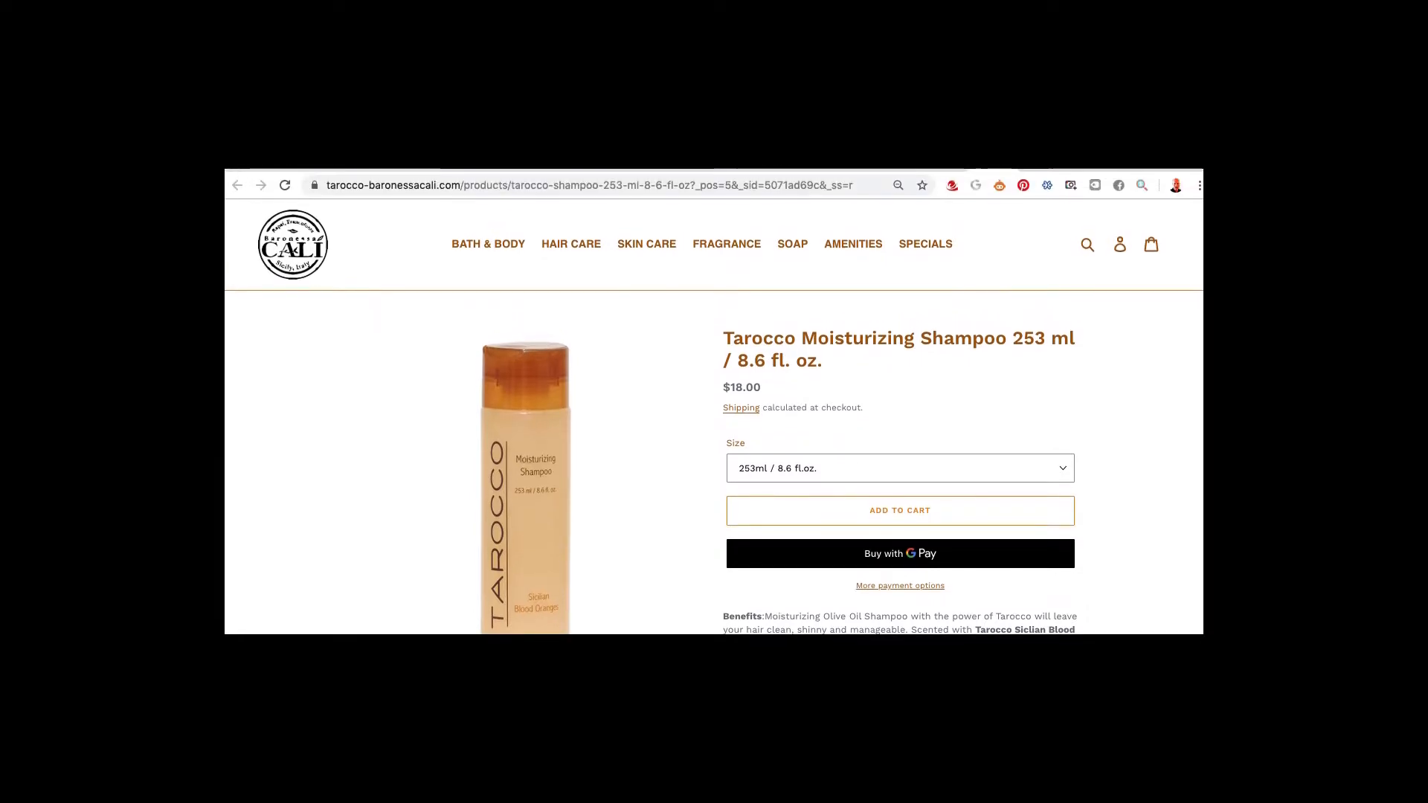
click(519, 186)
click(519, 188)
click(571, 190)
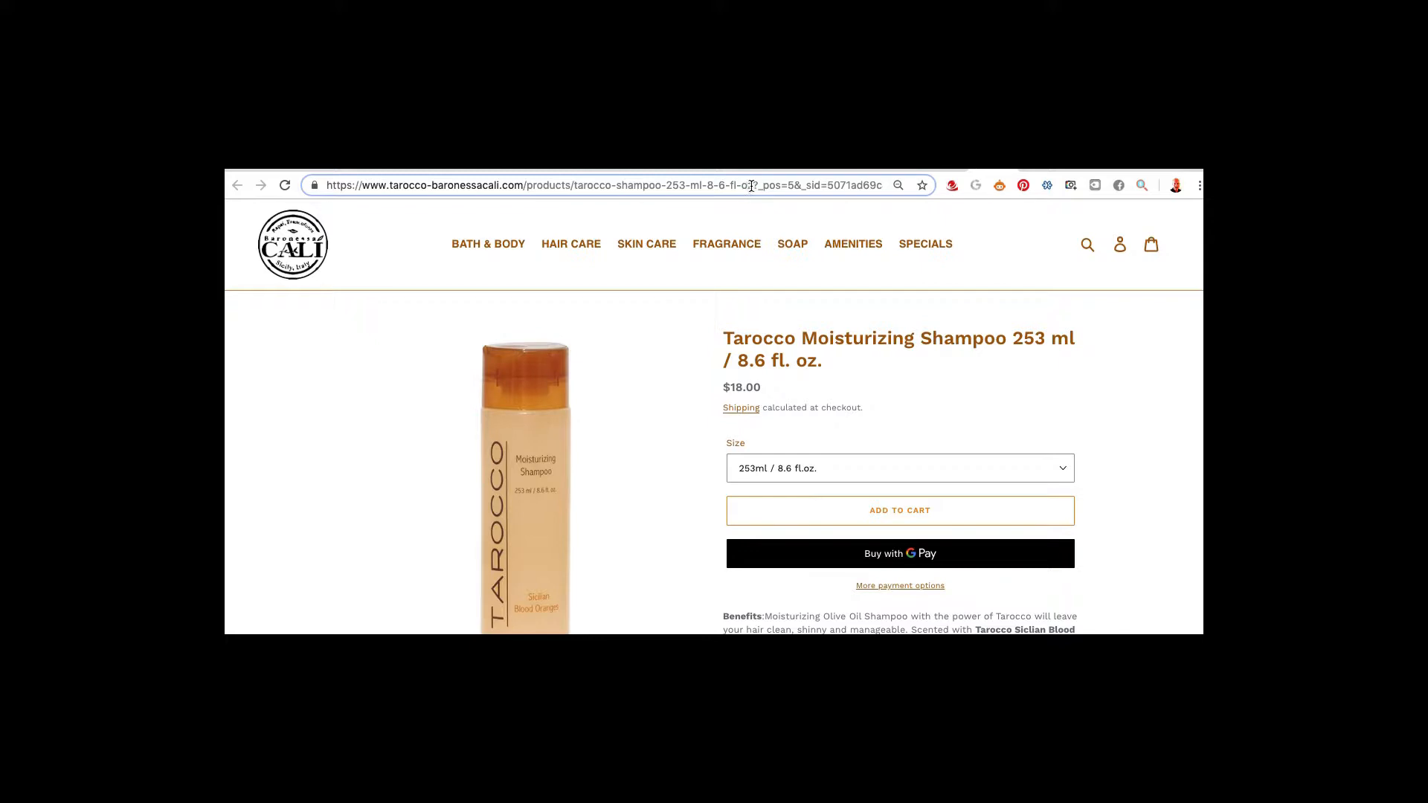
drag(753, 186, 573, 192)
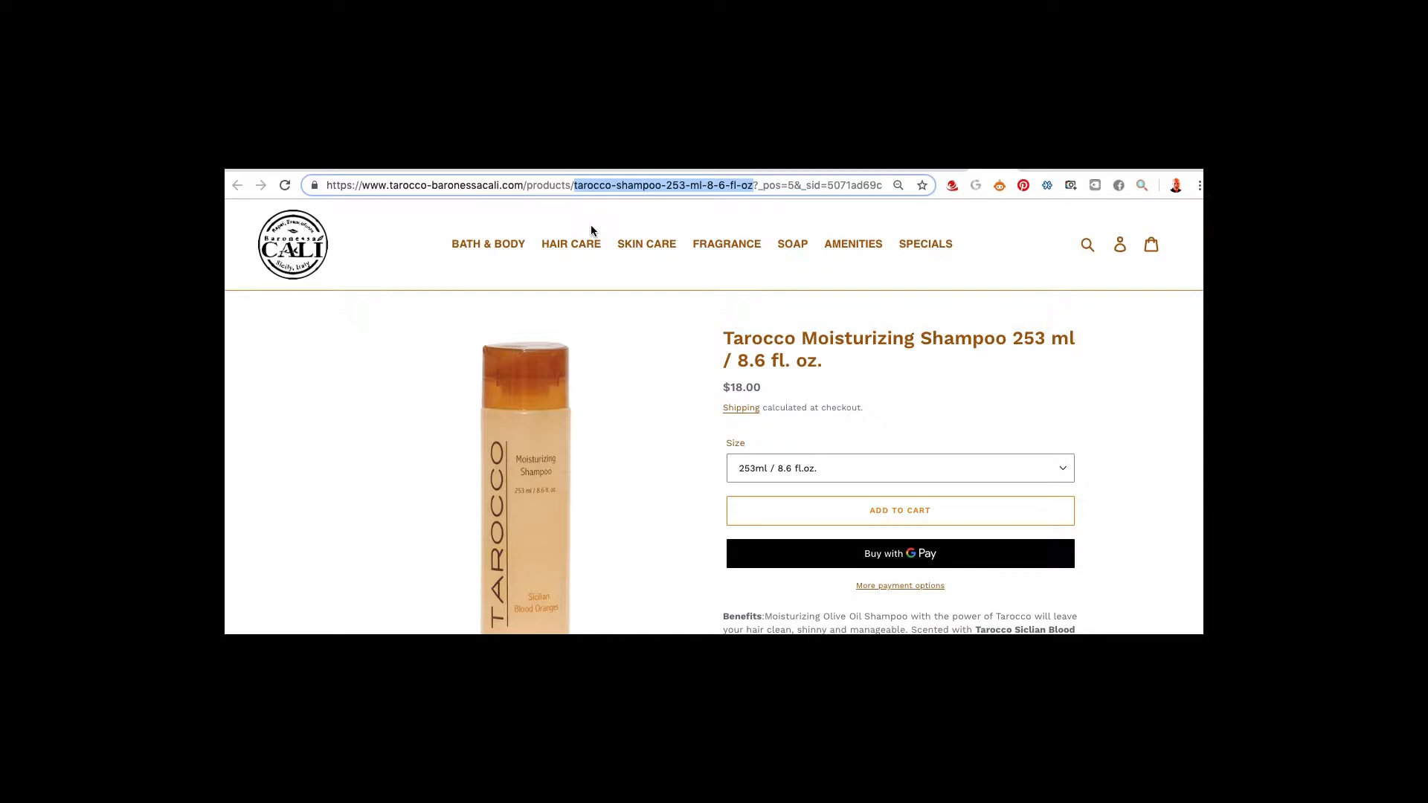
key(super+Tab)
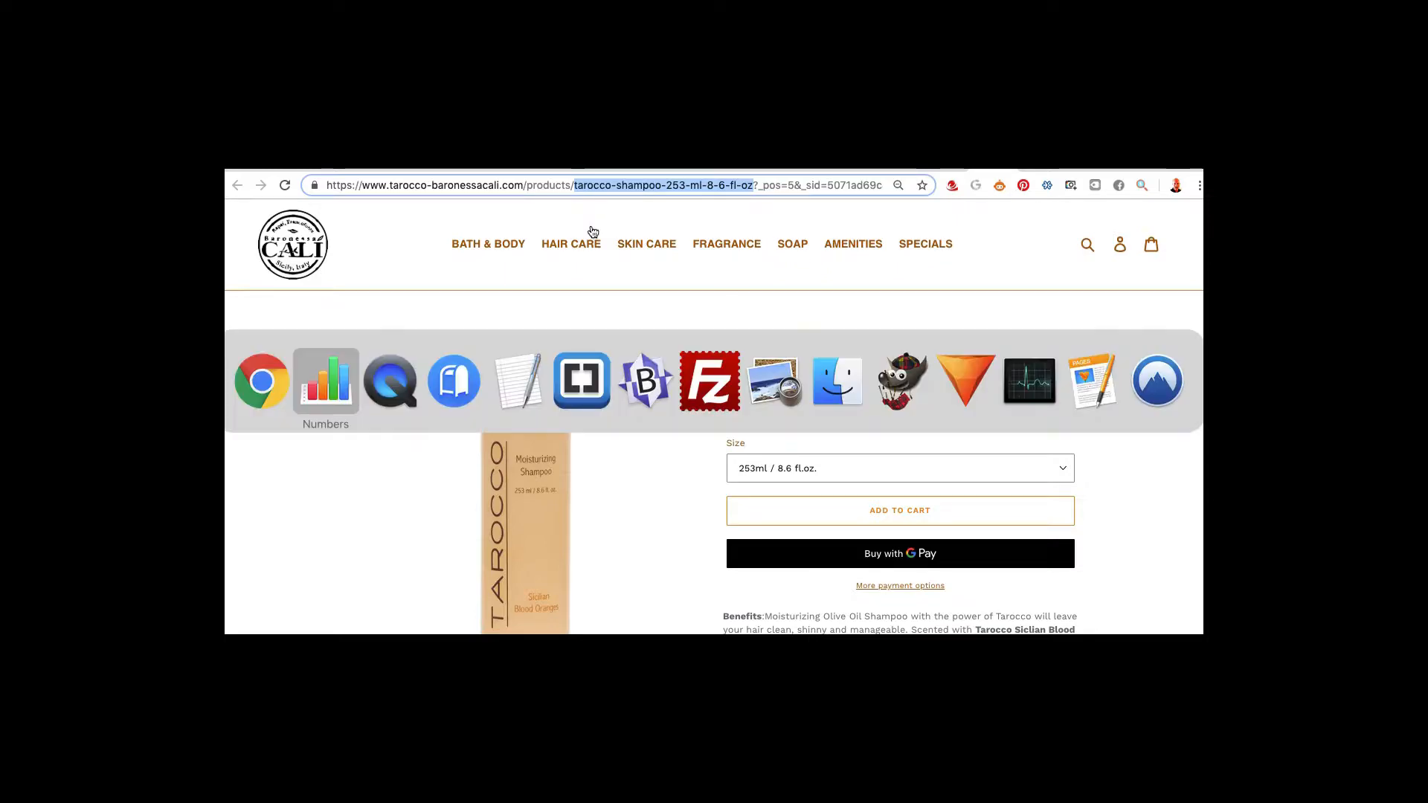
click(368, 587)
Verify the shampoo handle in A18 and the empty rating in C18, then switch to Mail
click(346, 570)
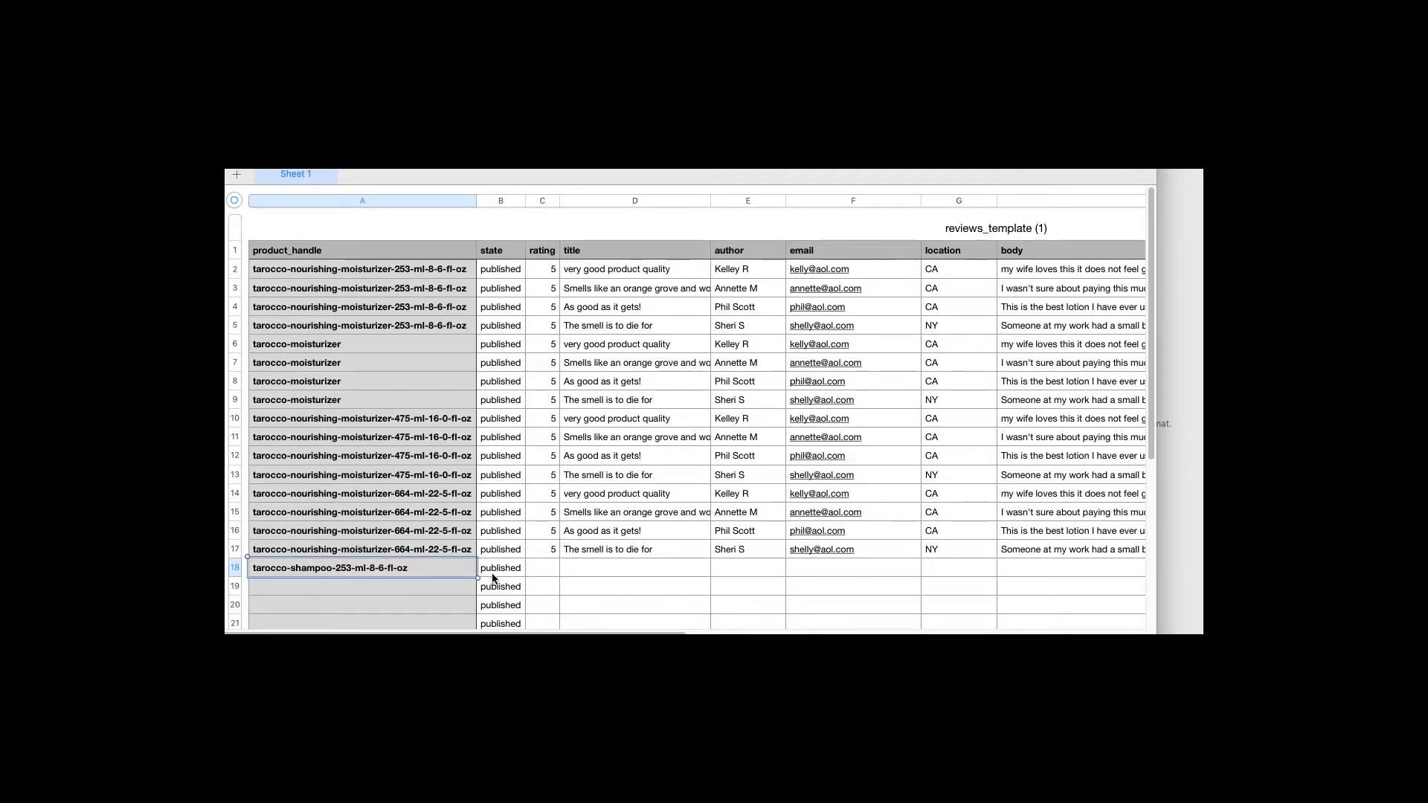
click(542, 571)
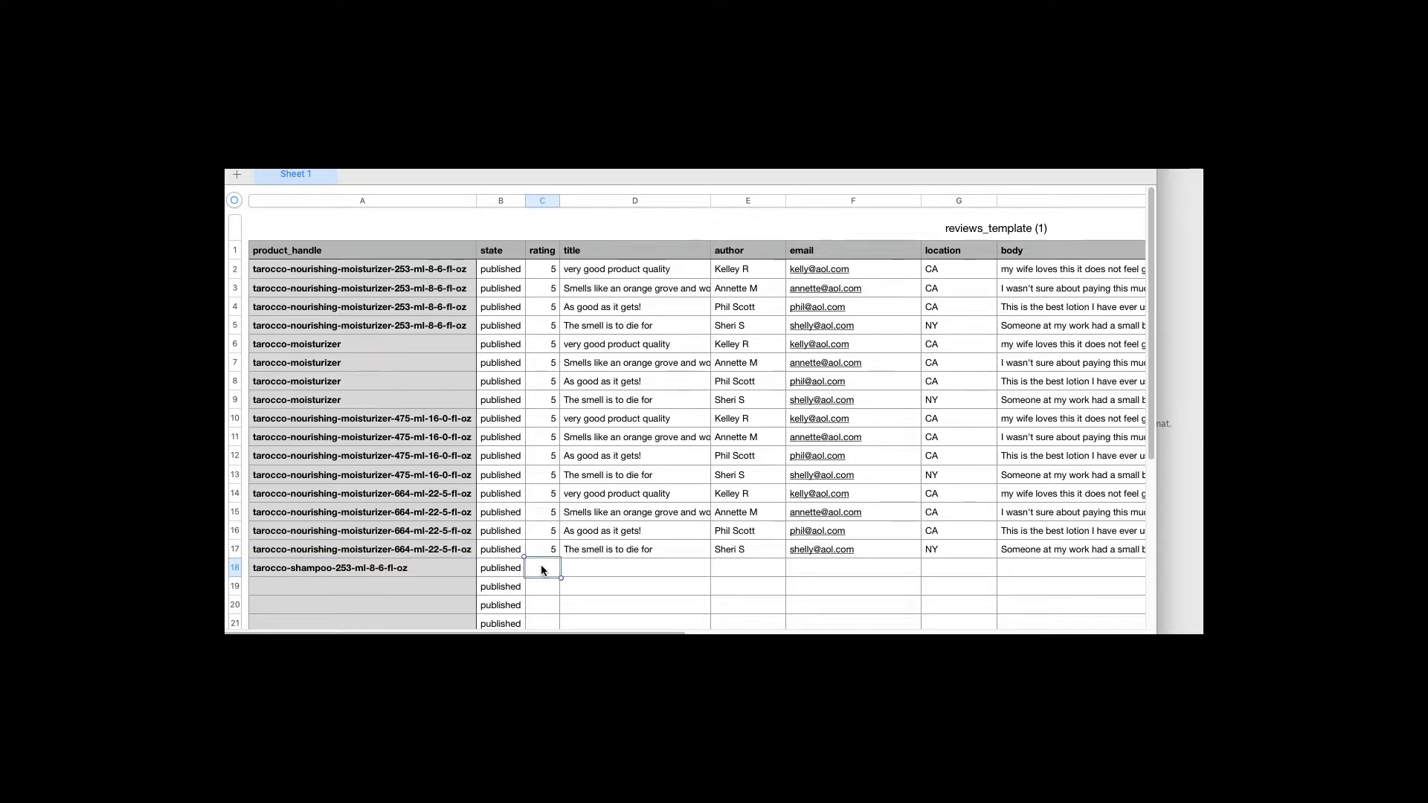
key(super+Tab)
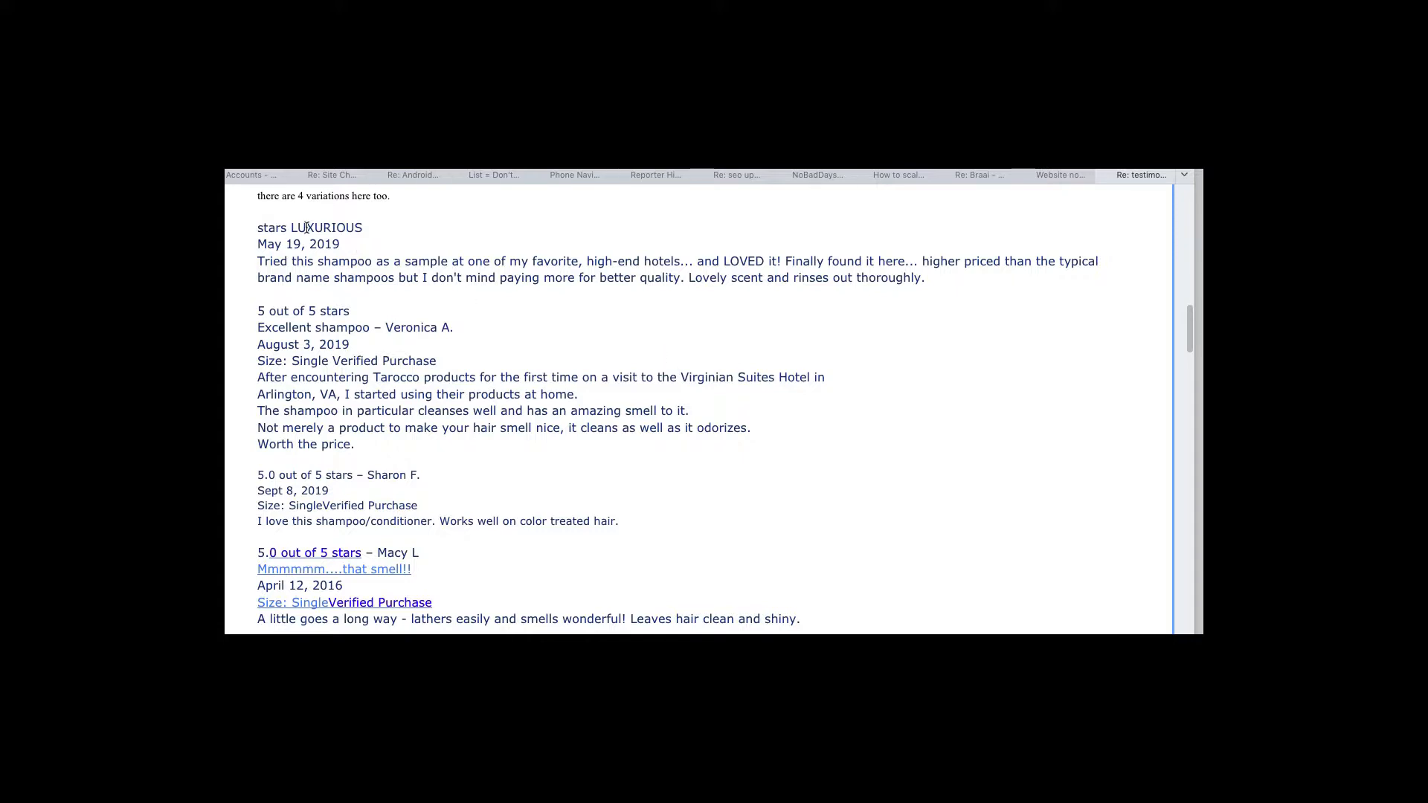
drag(292, 229, 368, 232)
click(372, 224)
Browse the storefront's Hair Care collection, then return to the shampoo 253 ml page
click(389, 378)
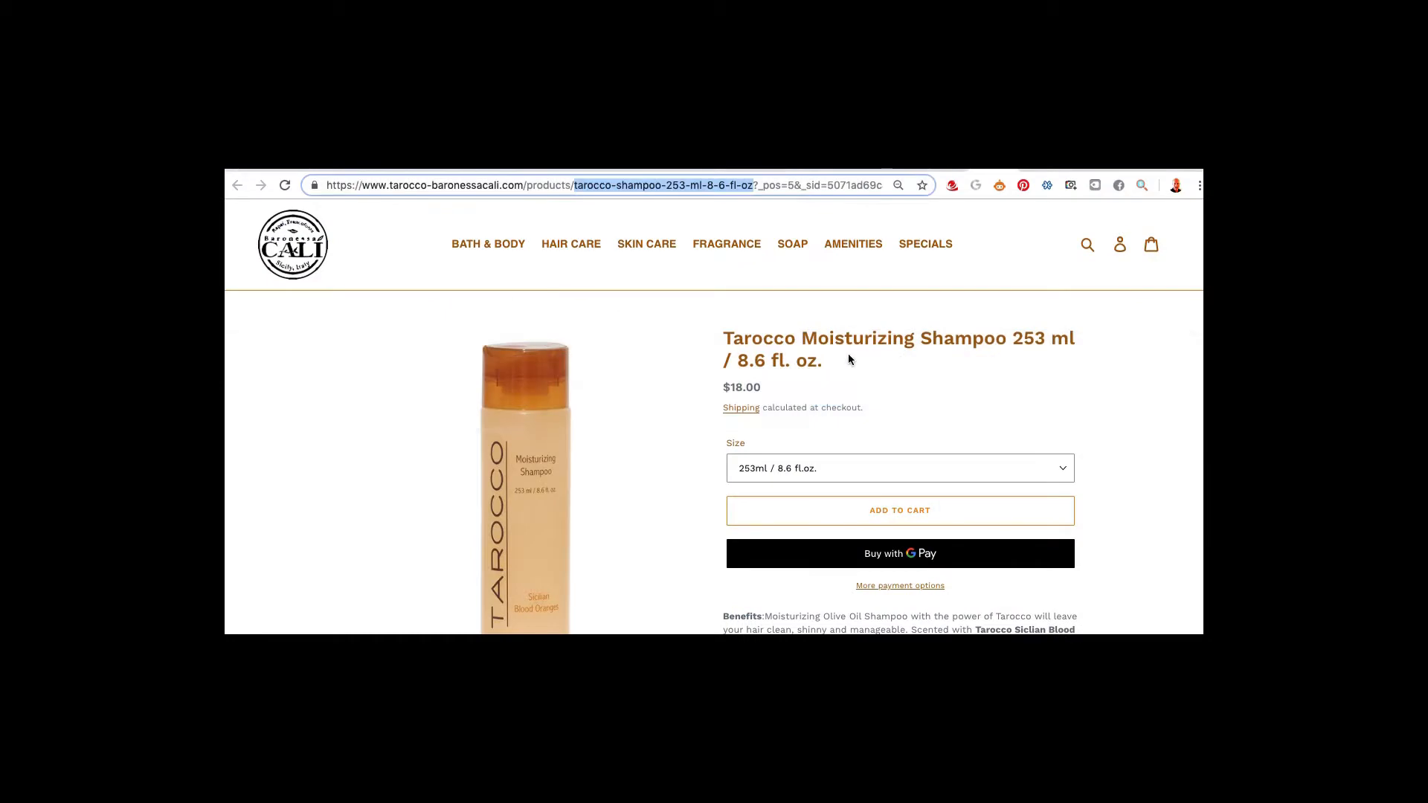
click(588, 245)
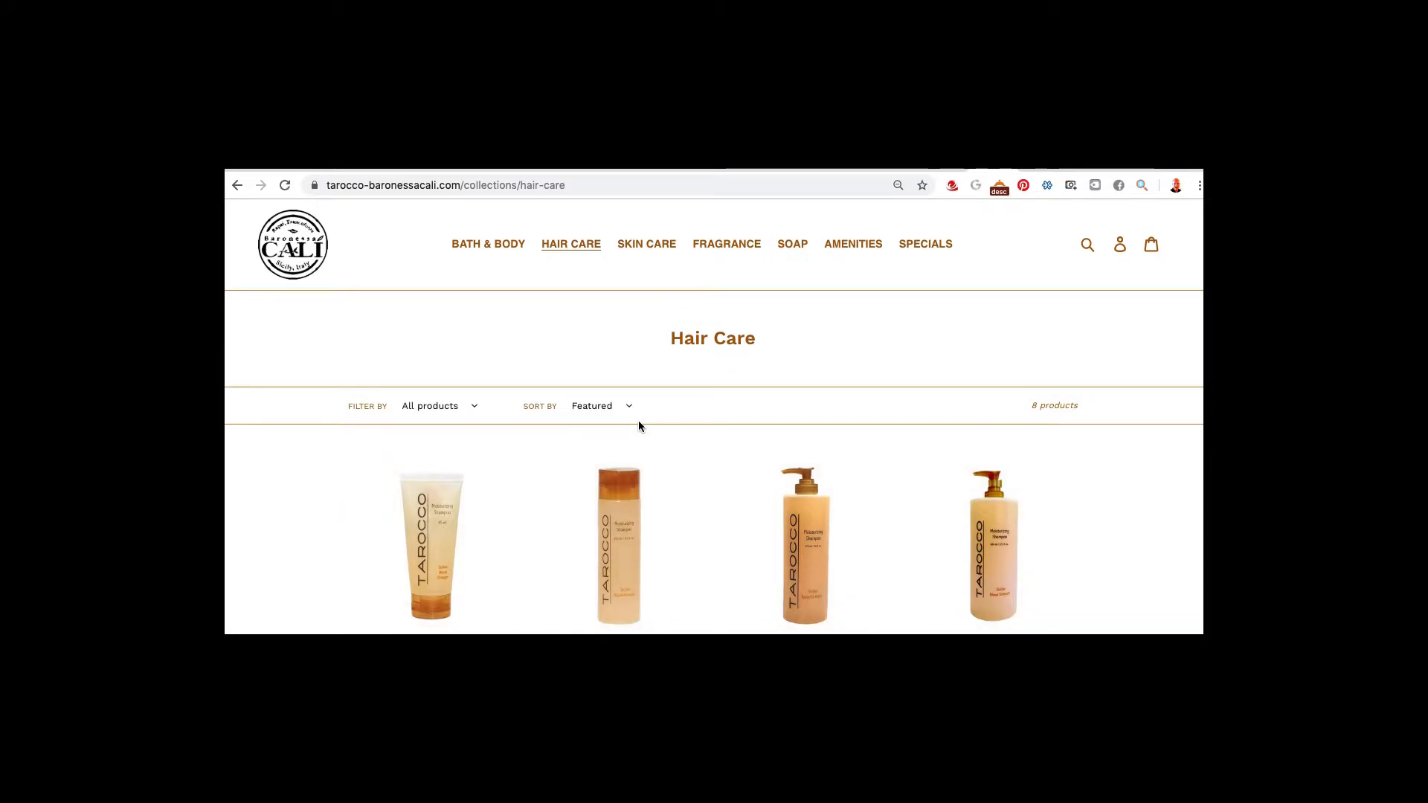
scroll(754, 471, down, 3)
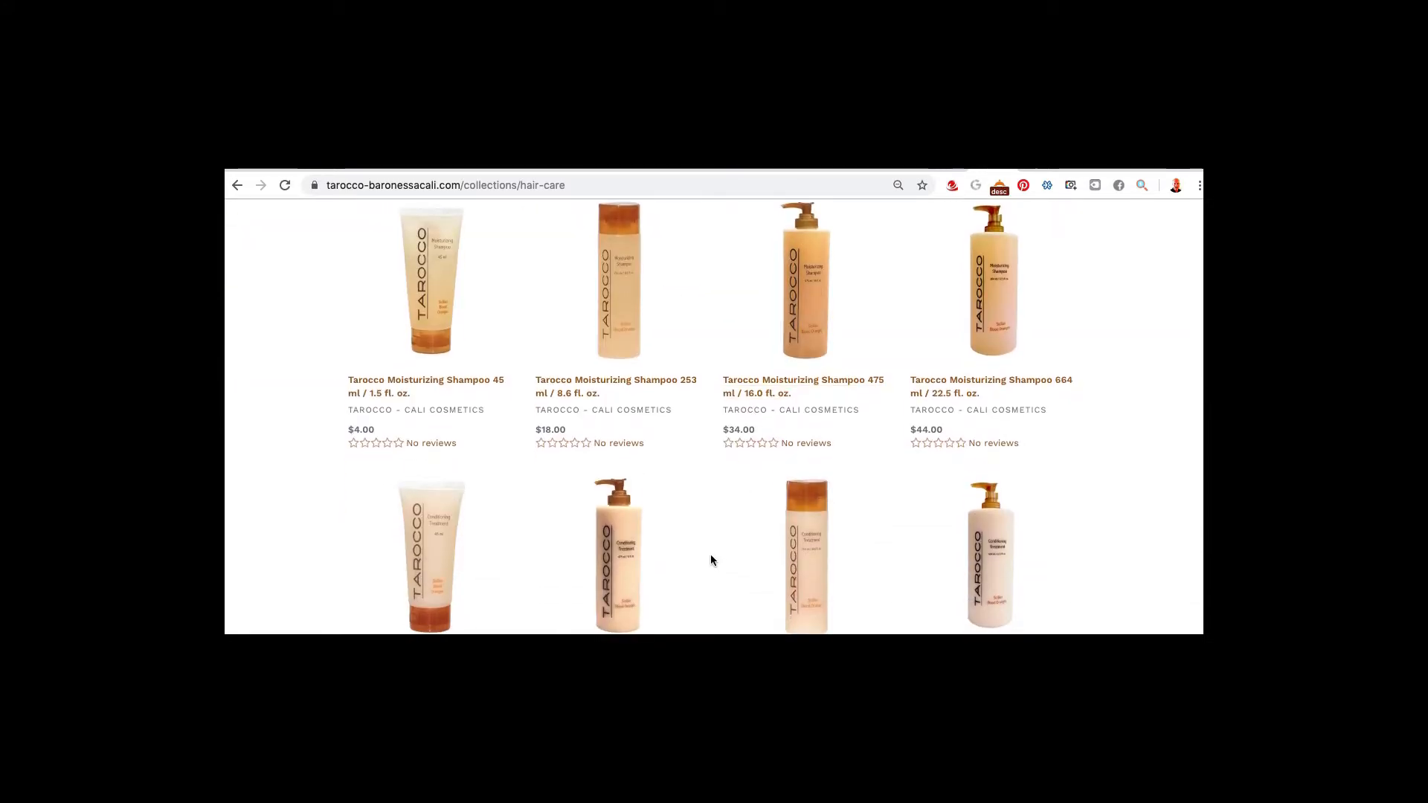
scroll(710, 560, down, 2)
scroll(712, 561, up, 3)
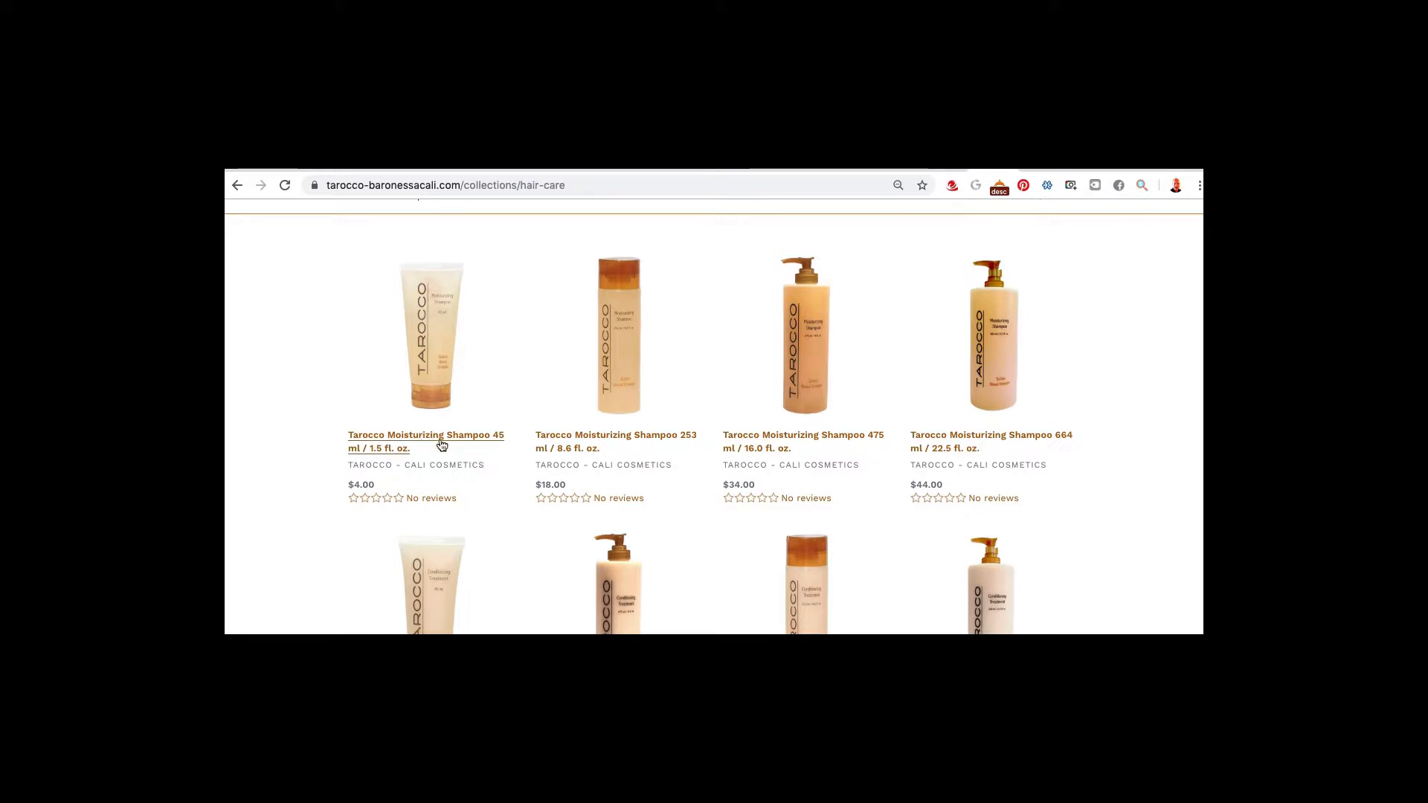
click(236, 182)
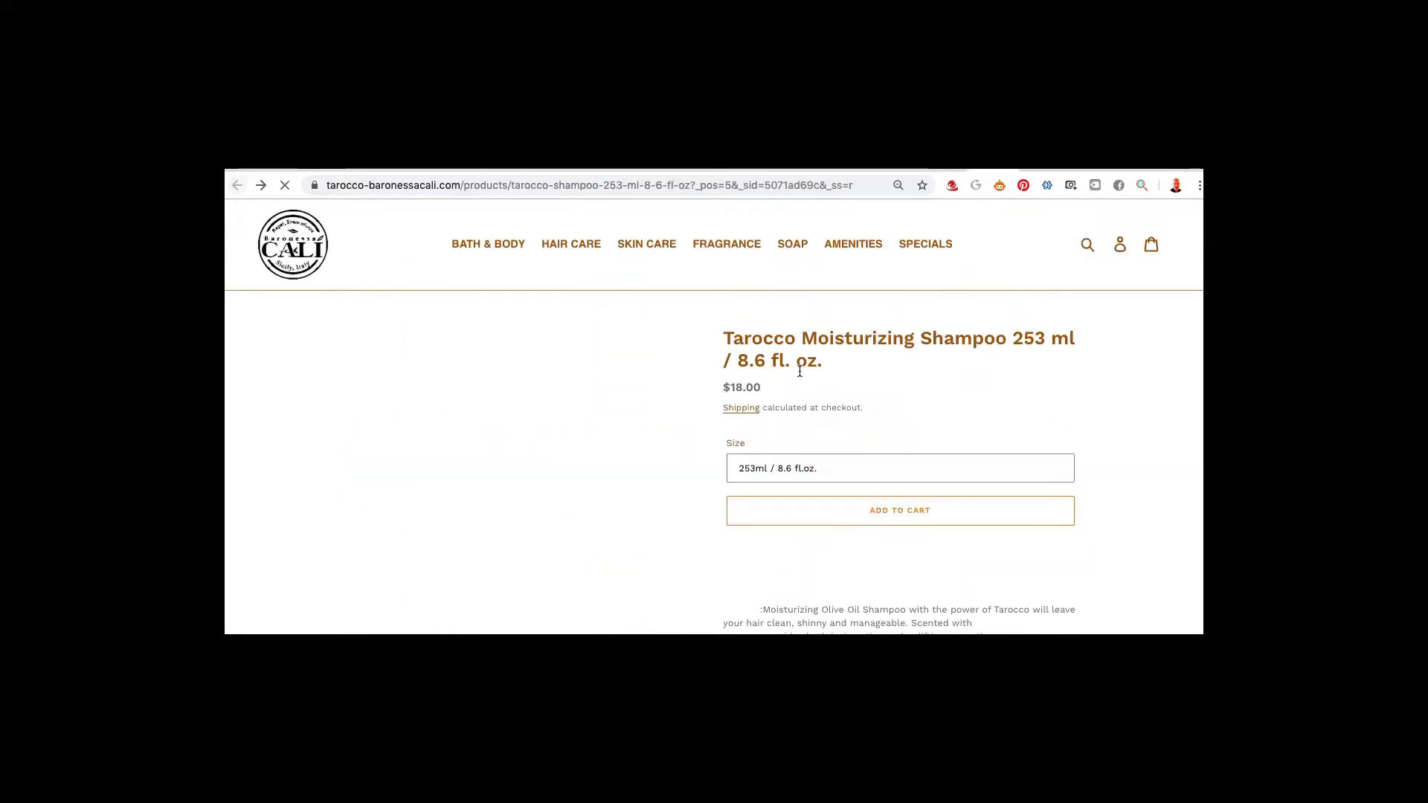
Confirm the shampoo's four sizes and its empty Customer Reviews section, then return to Numbers
click(837, 471)
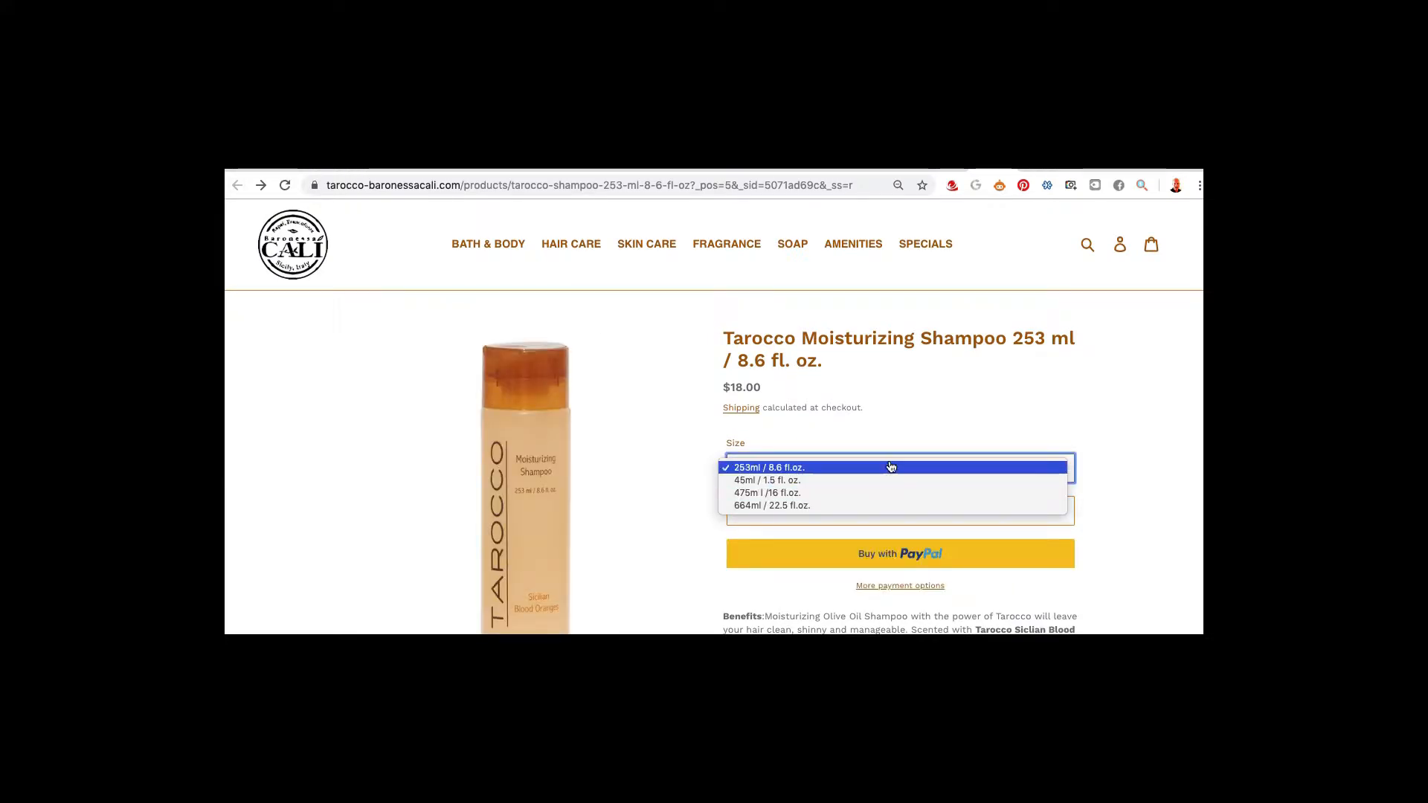
click(1131, 410)
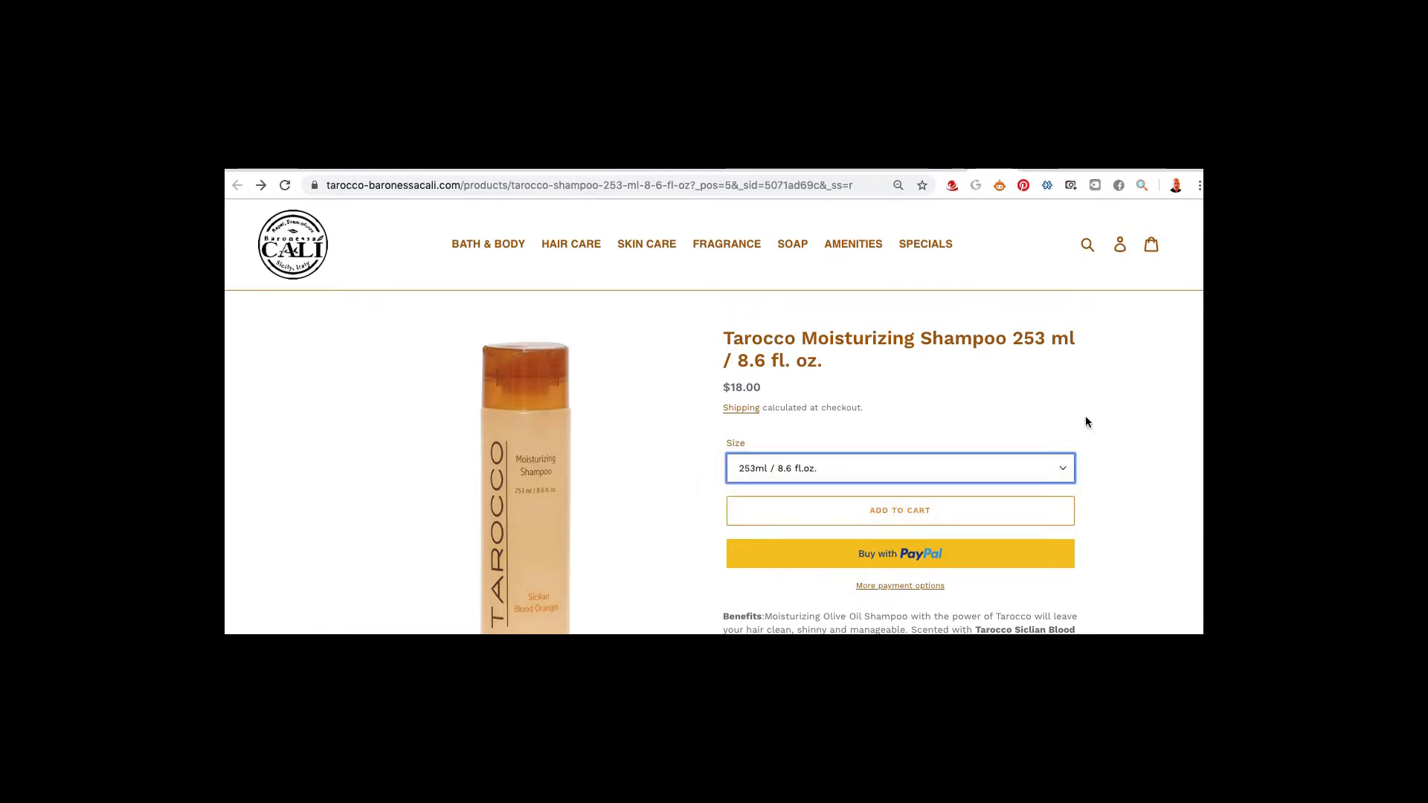
click(1060, 470)
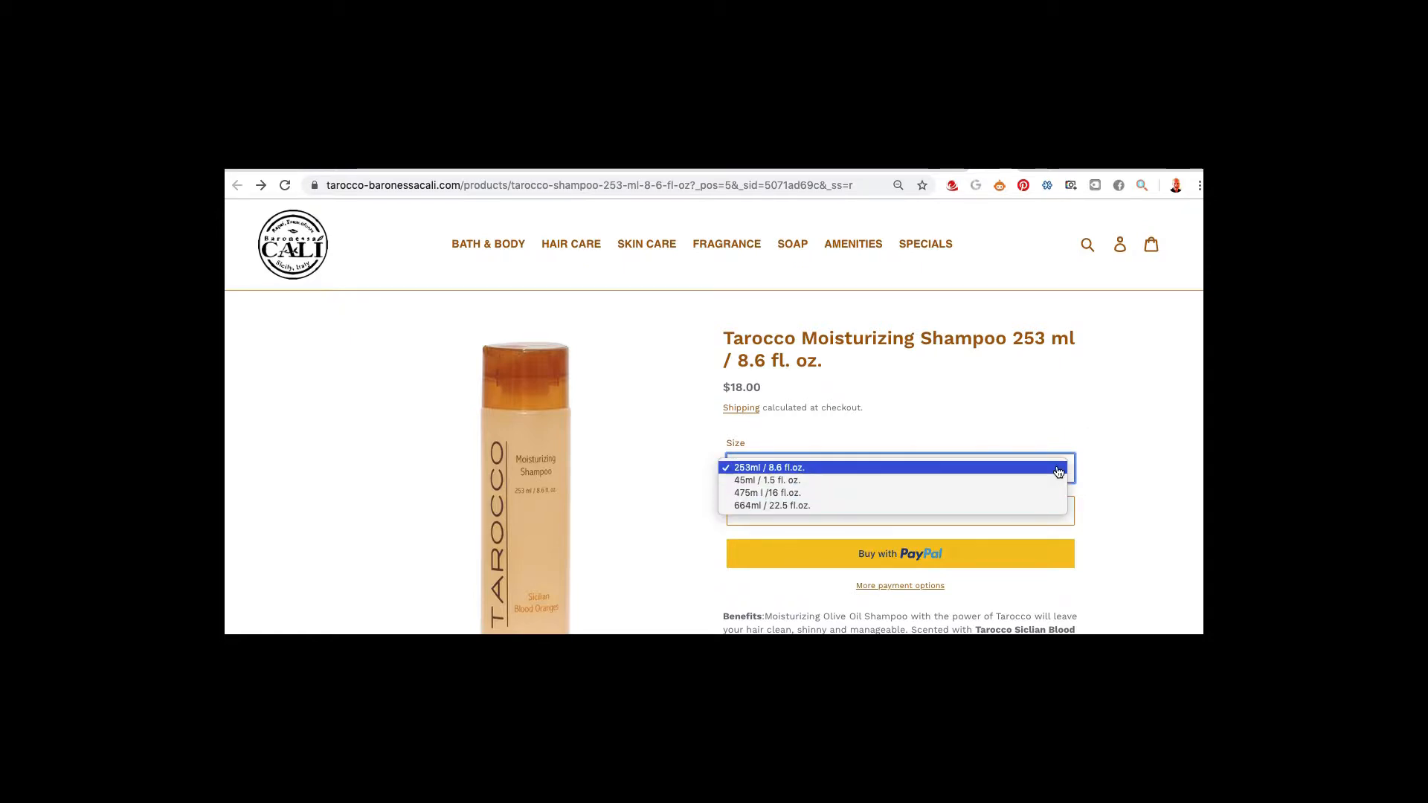
click(1147, 468)
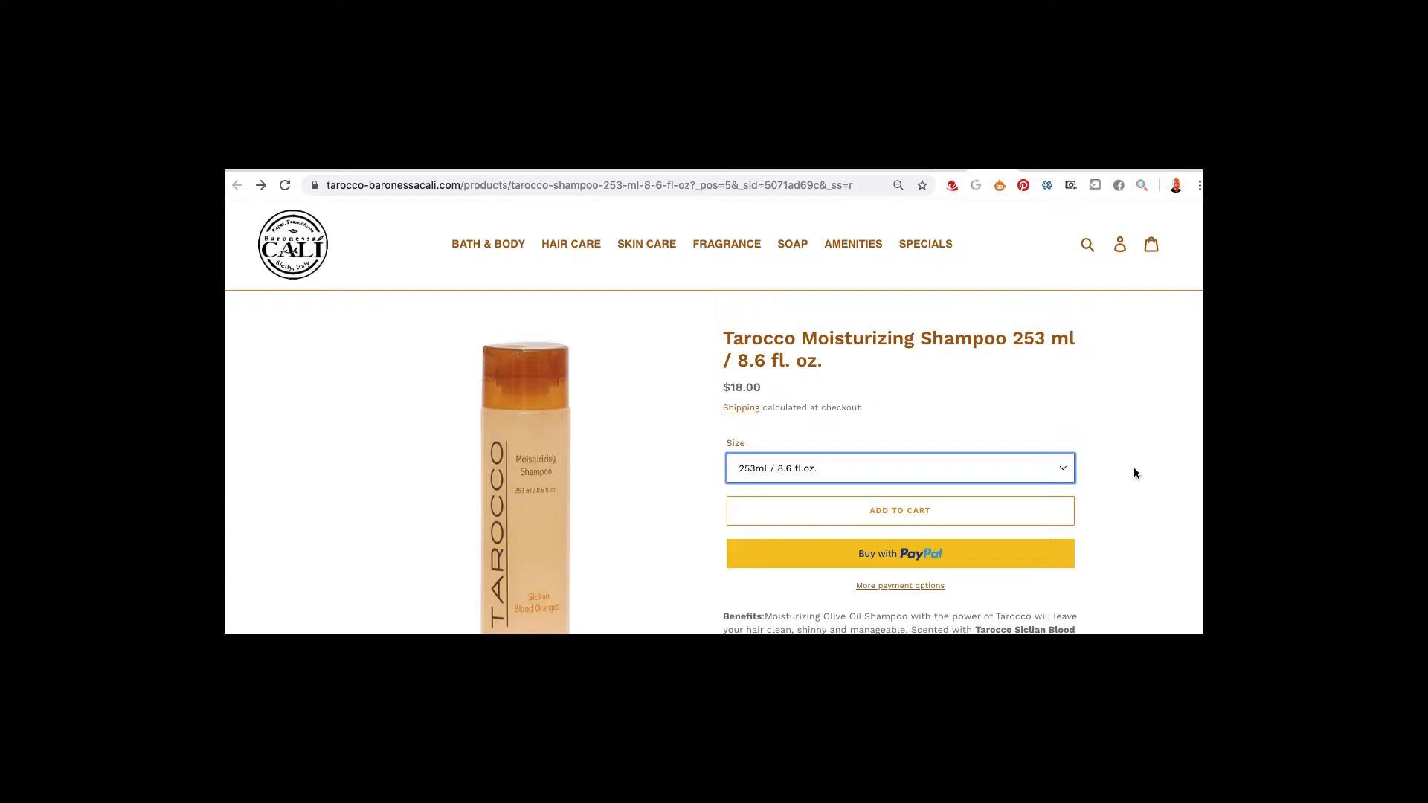
scroll(1134, 467, down, 5)
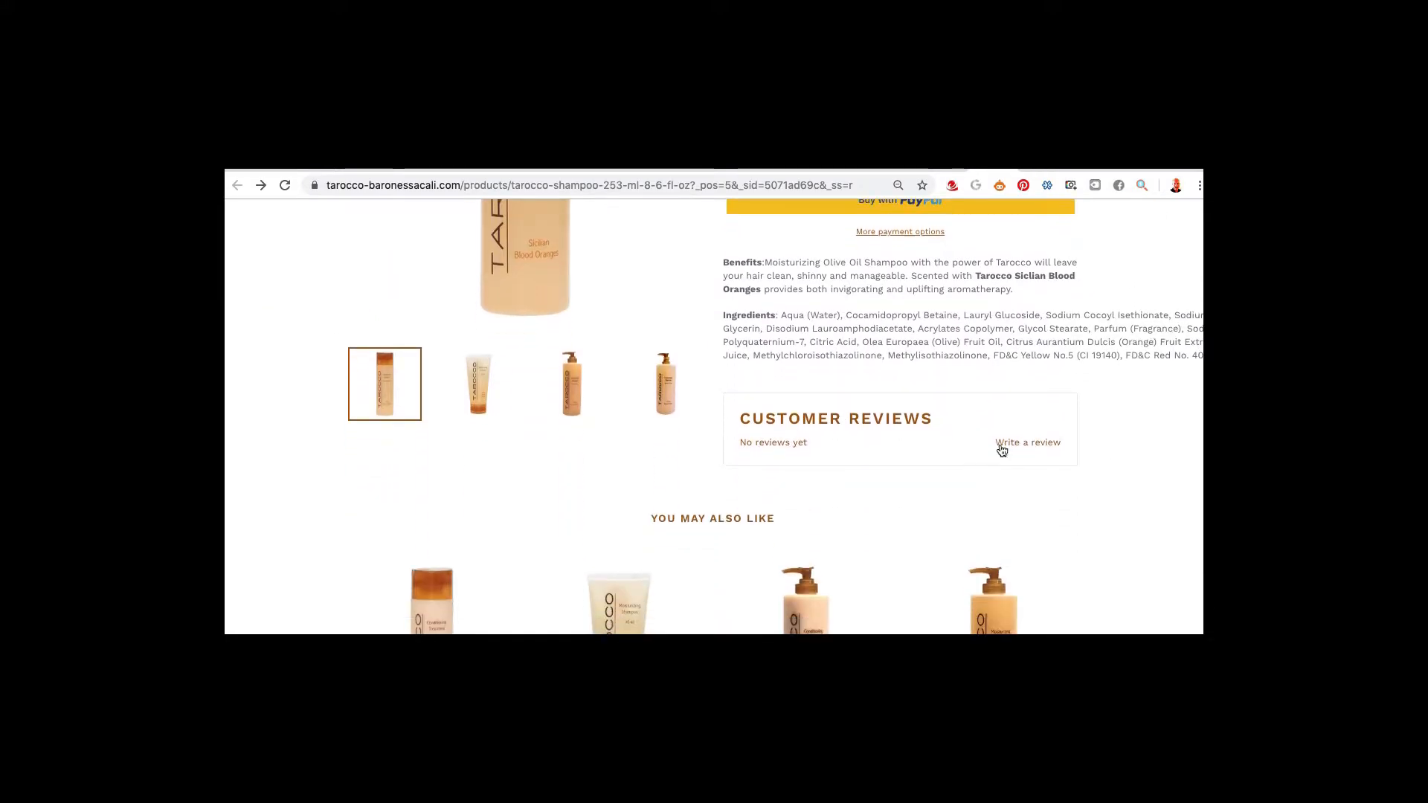
scroll(1004, 450, up, 2)
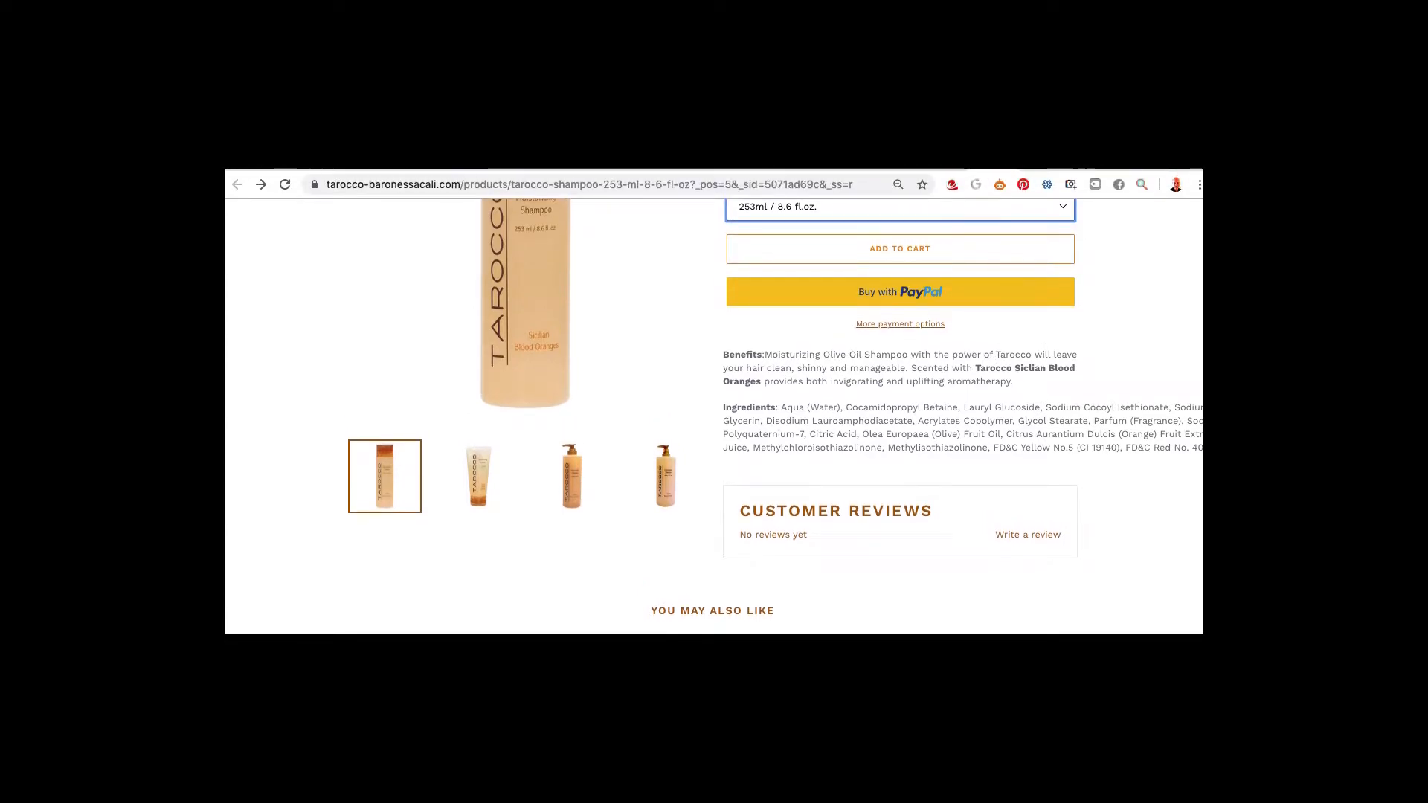
key(super+Tab)
key(super+Tab)
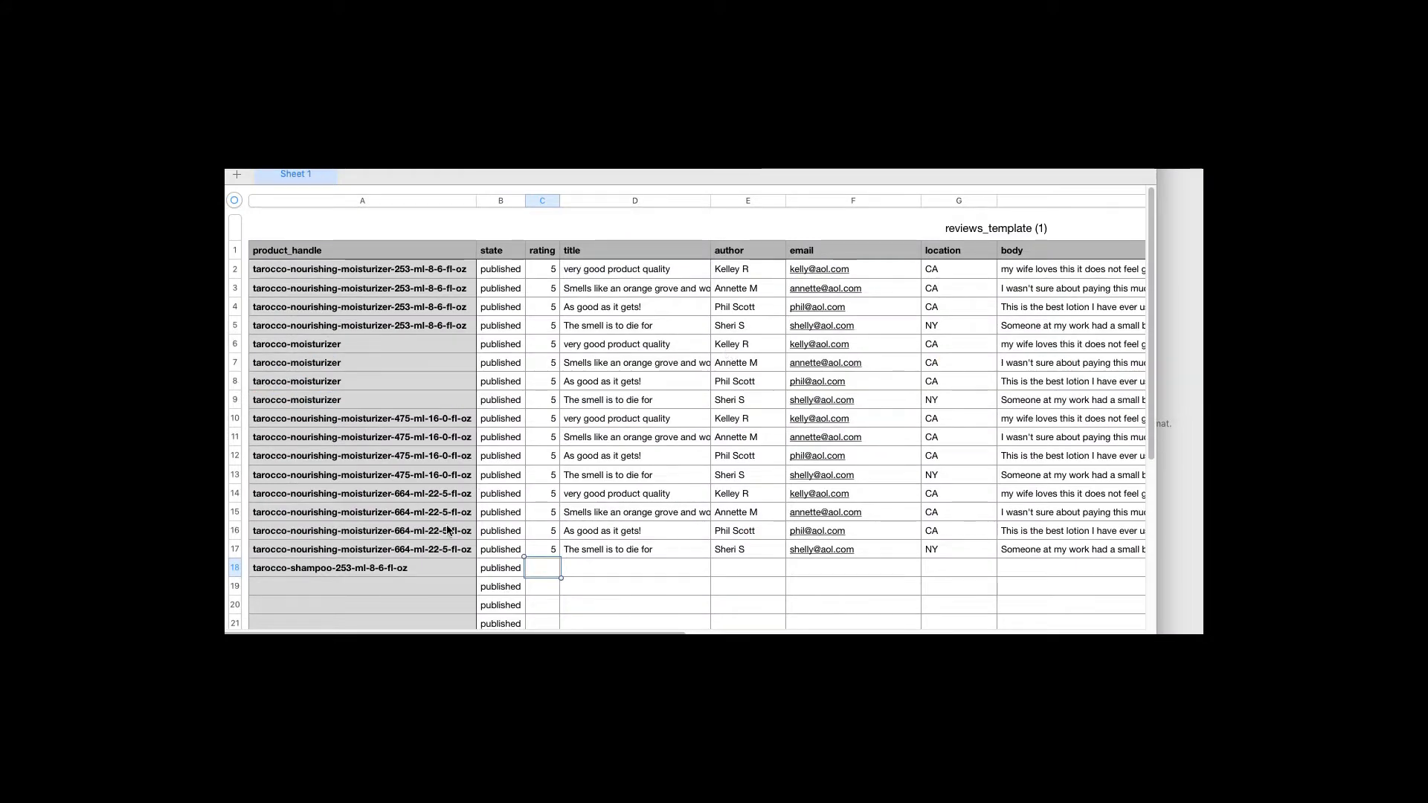
Enter LUXURIOUS as the review title in D18 and confirm rating 5 in C18
click(597, 567)
text(LUXURIOUS)
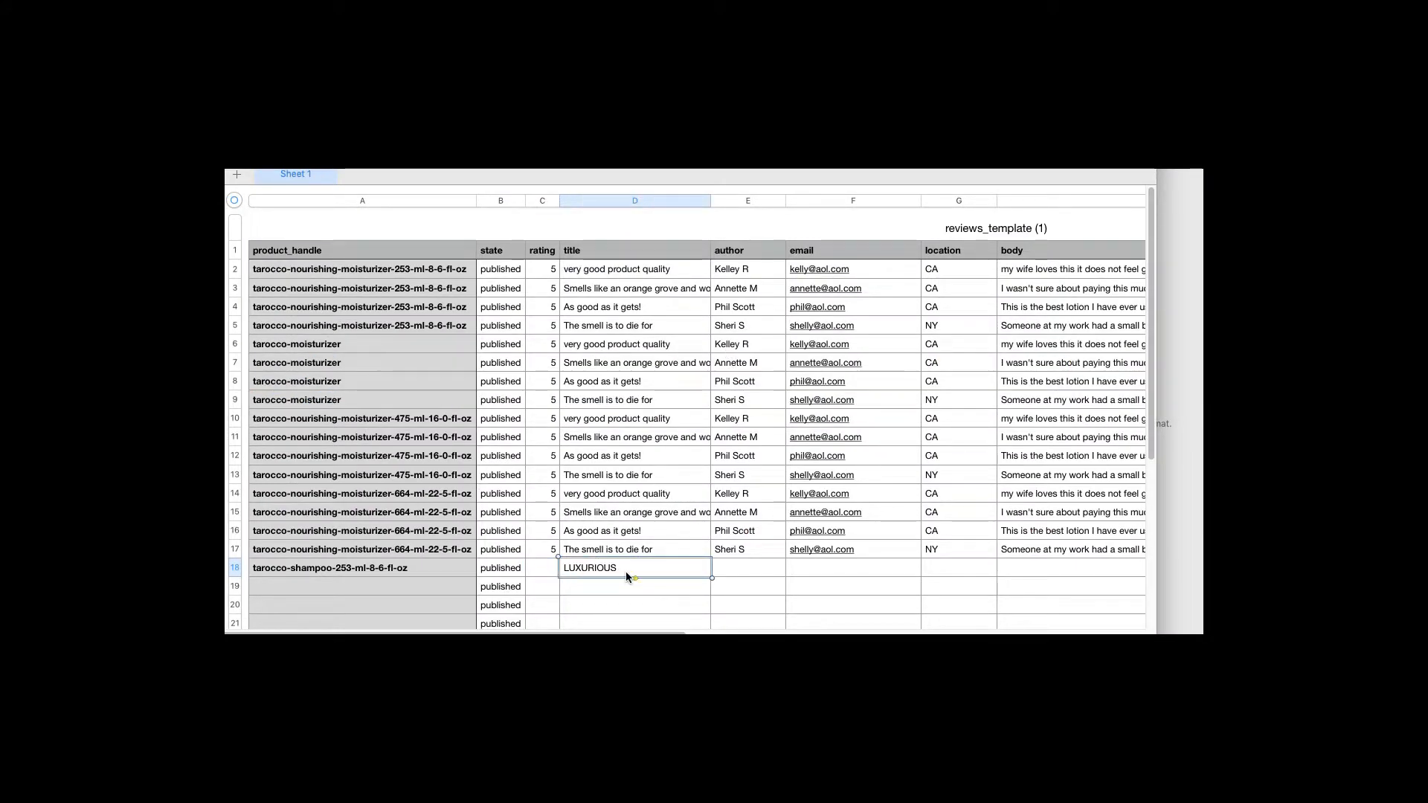
click(540, 574)
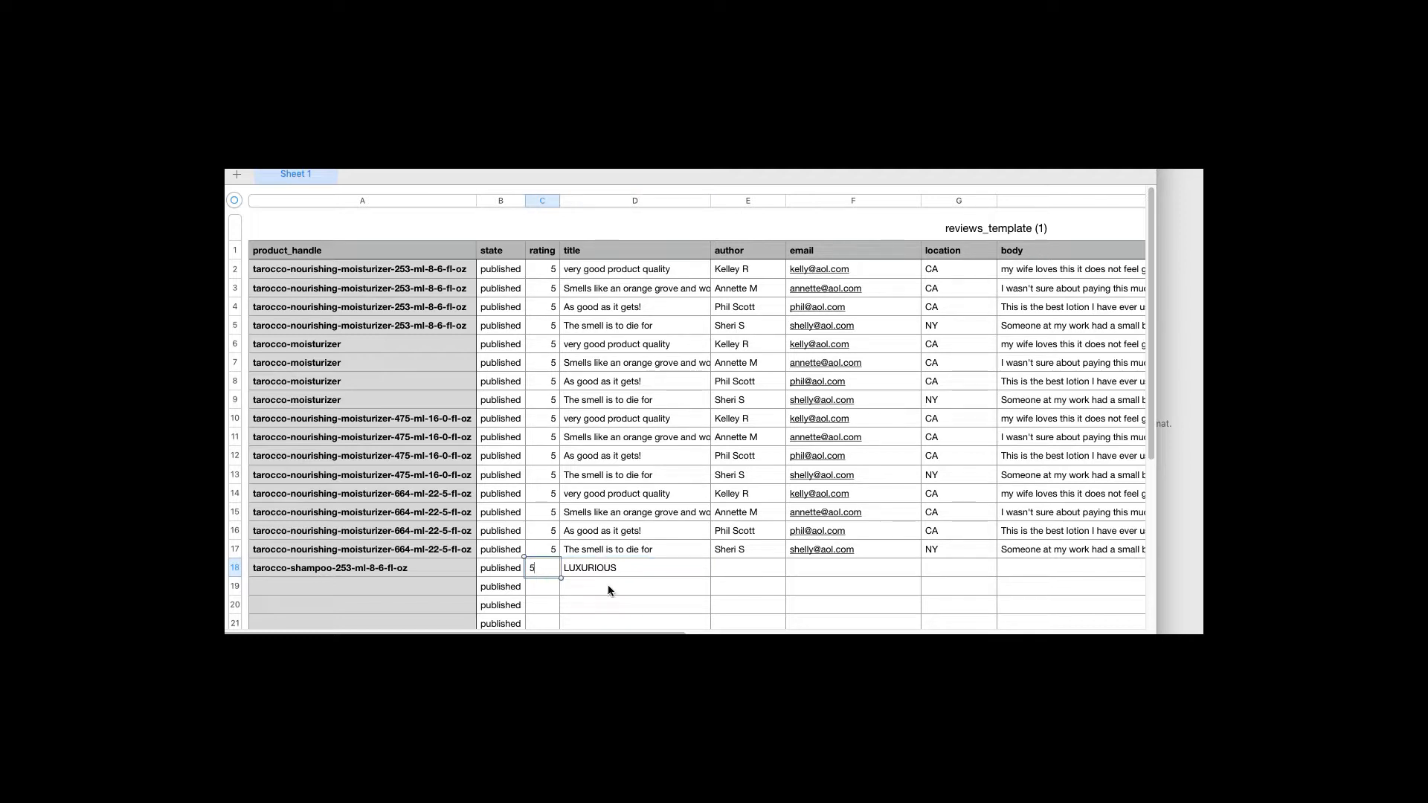
click(743, 570)
Fill E18–G18 with the reviewer's name, e-mail and location NJ, then switch to Mail
text(Kevin G.)
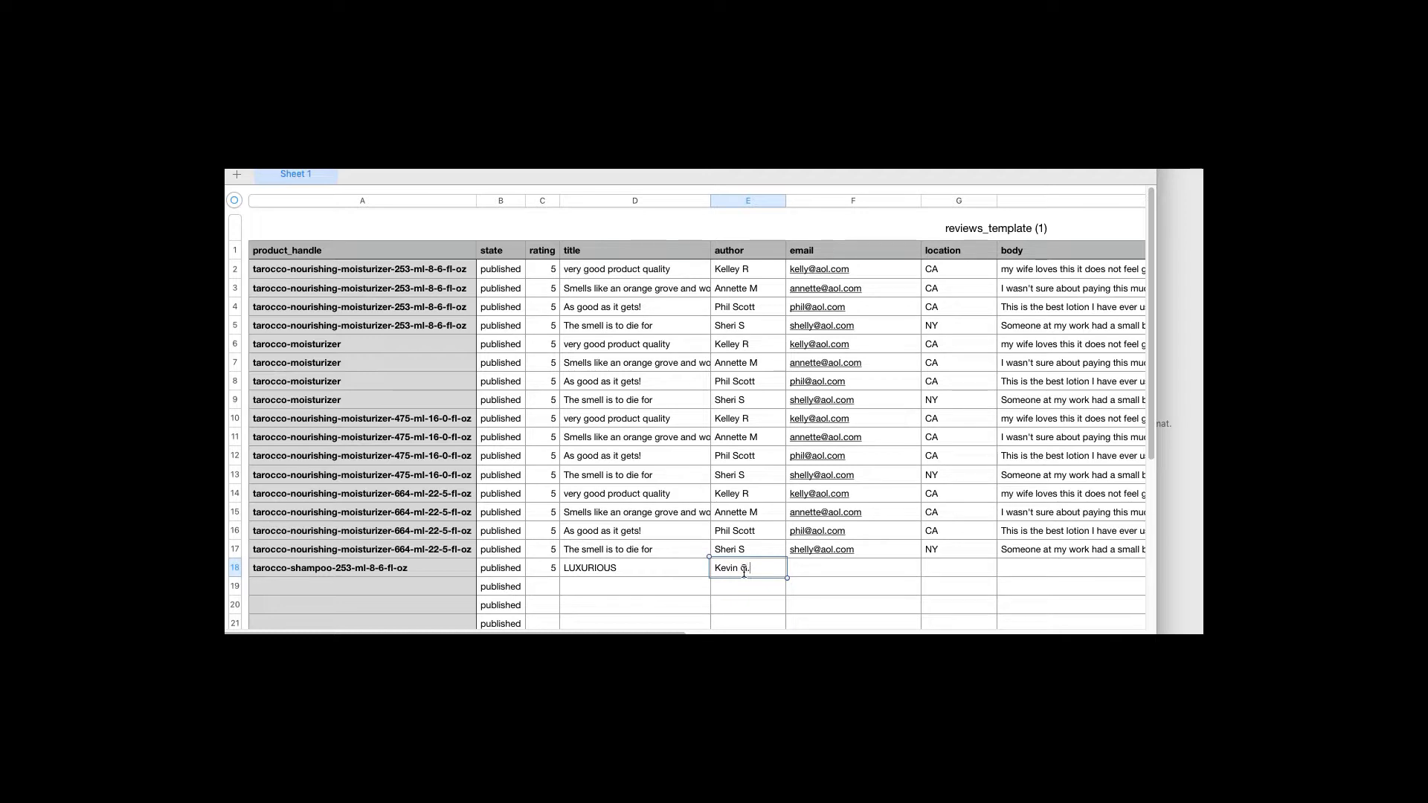
key(Tab)
text(kevin)
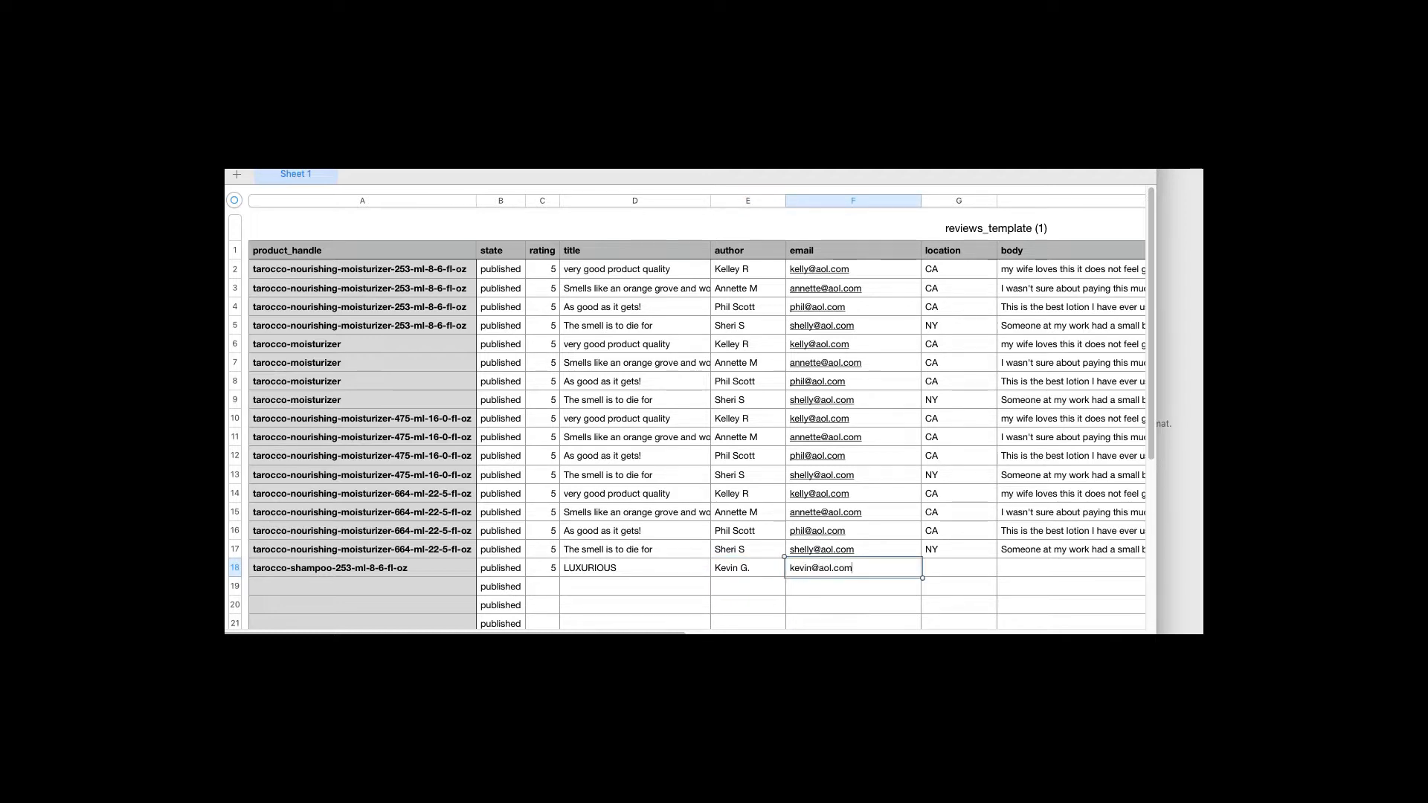
key(Tab)
text(NJ)
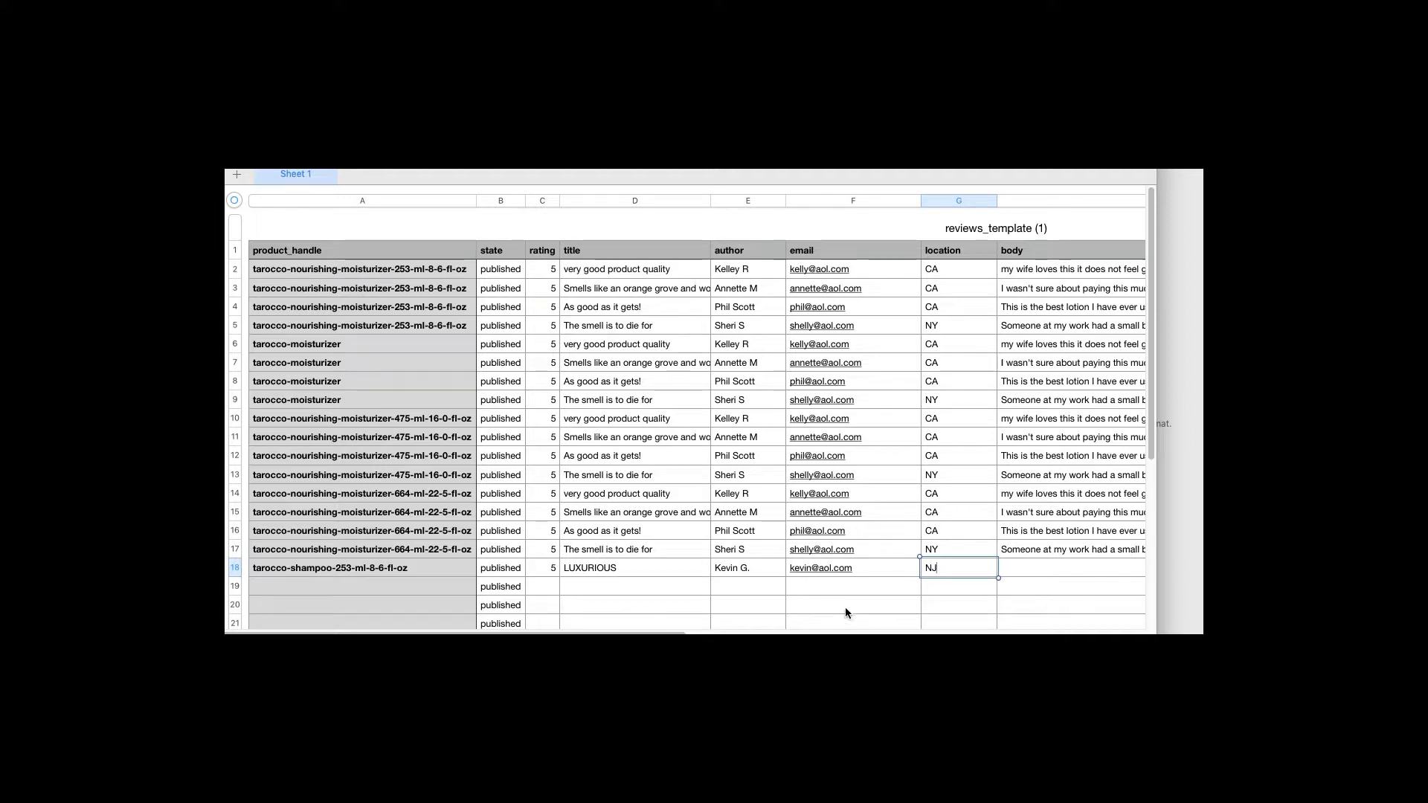
key(Tab)
key(super+Tab)
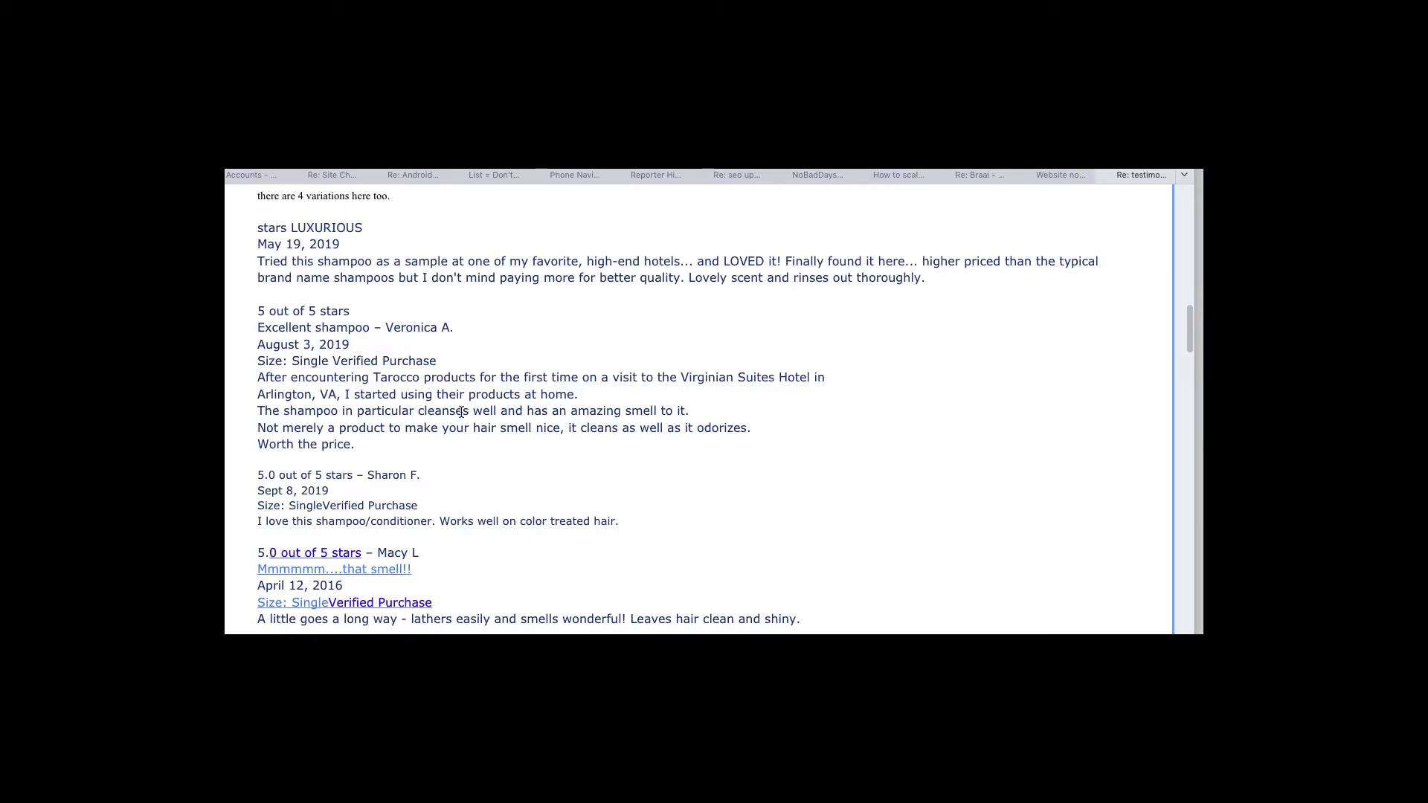
Paste the LUXURIOUS review paragraph ('Tried this shampoo as a sample…') from Mail into body cell H18
drag(256, 262, 337, 269)
drag(924, 297, 924, 281)
key(super+Tab)
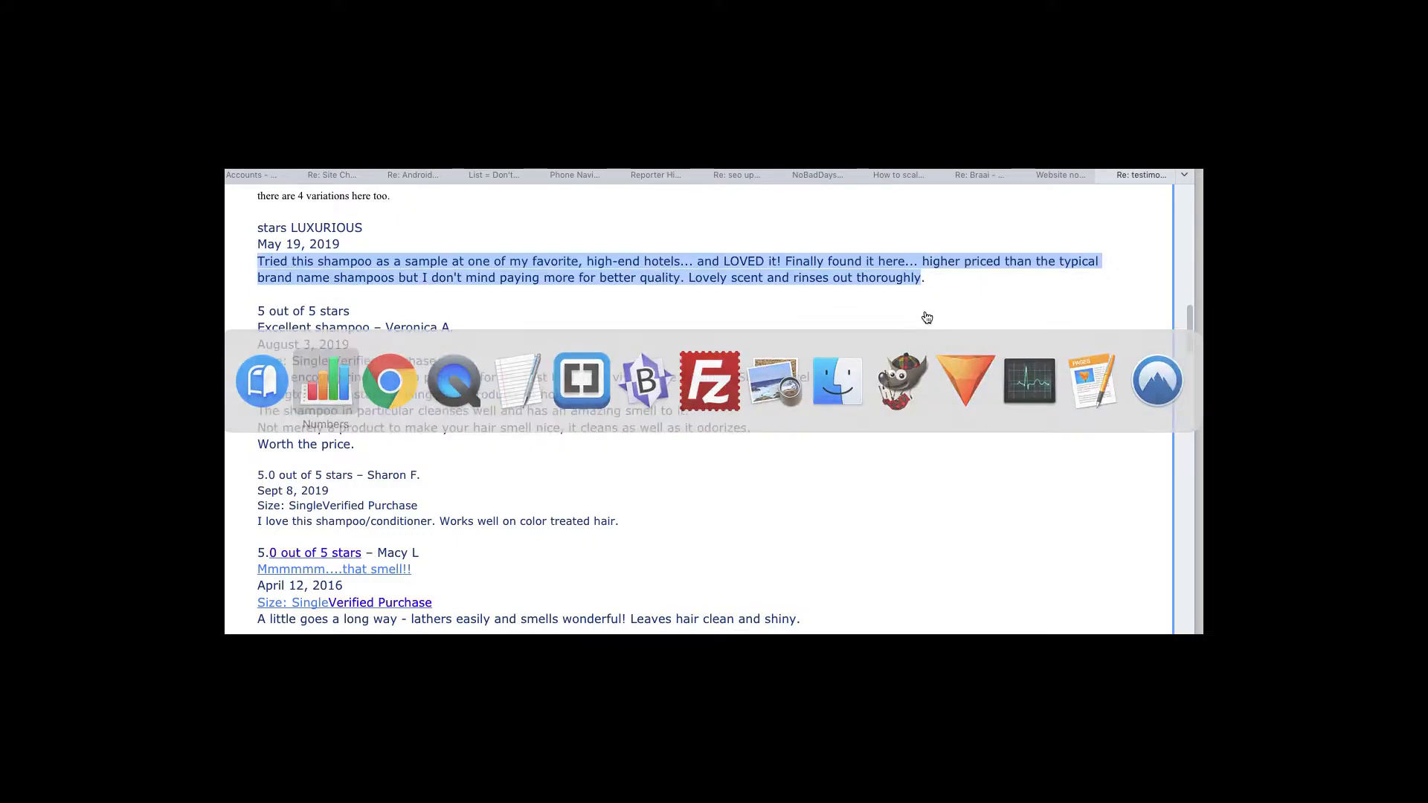
key(super+v)
key(Tab)
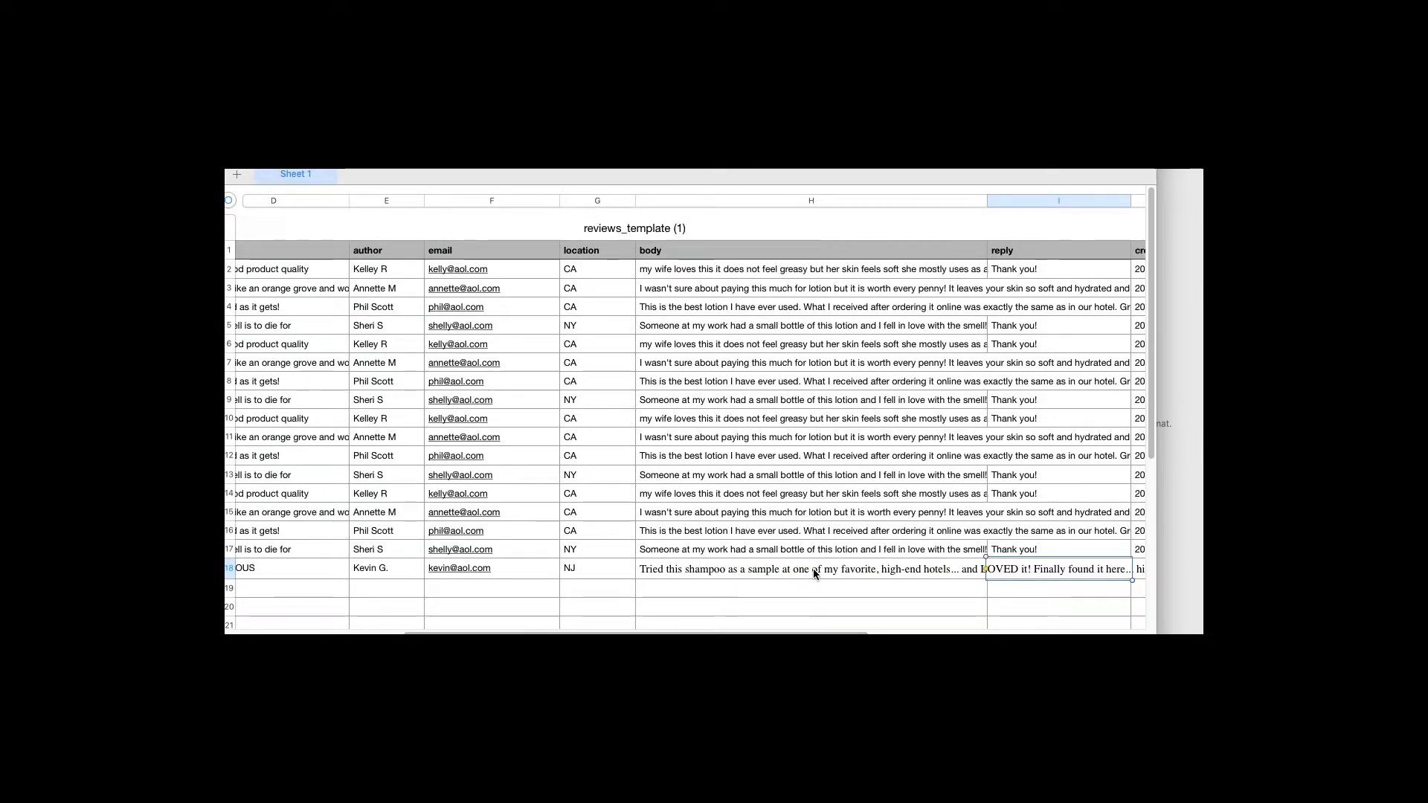
Look up the shampoo review's date, May 19, 2019, in the Mail message
key(Tab)
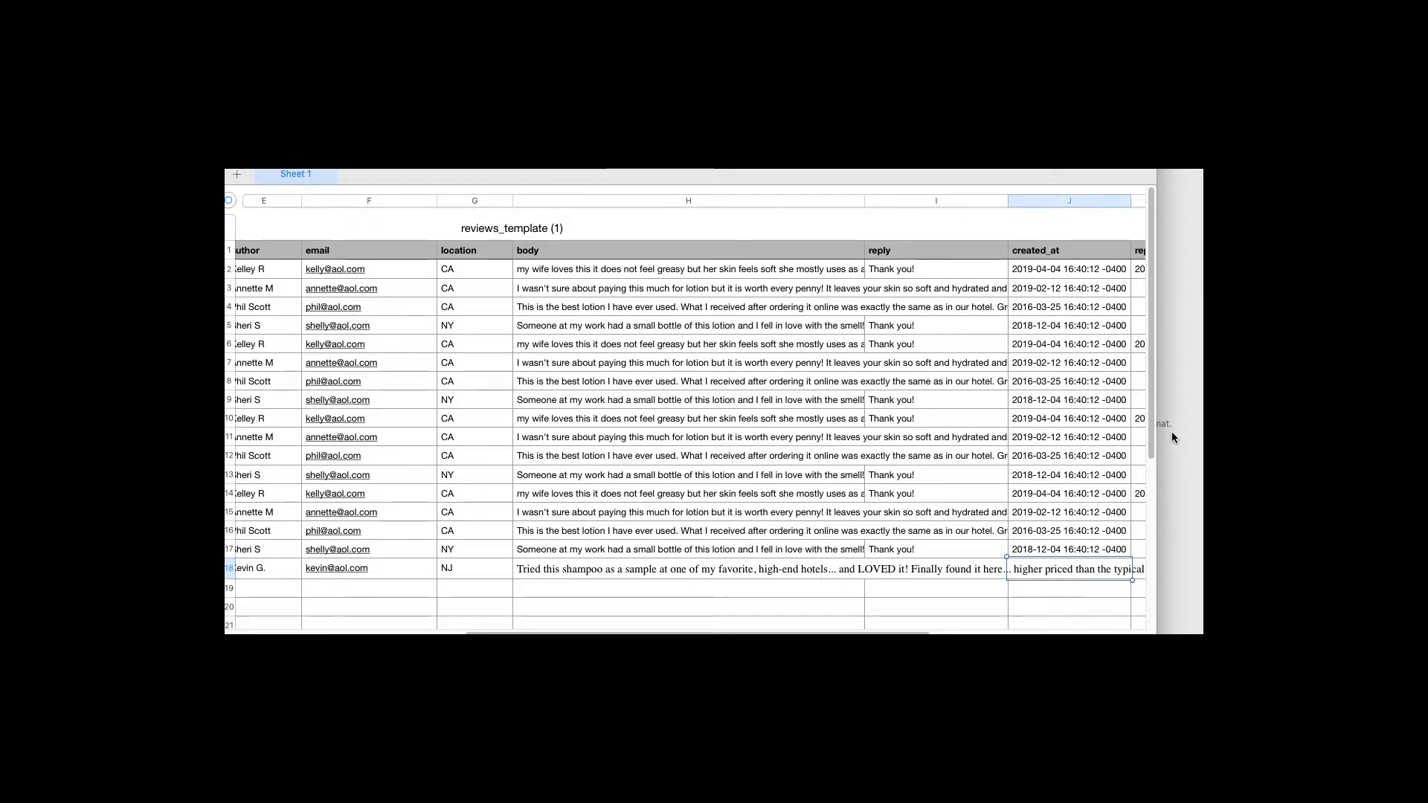
key(super+Tab)
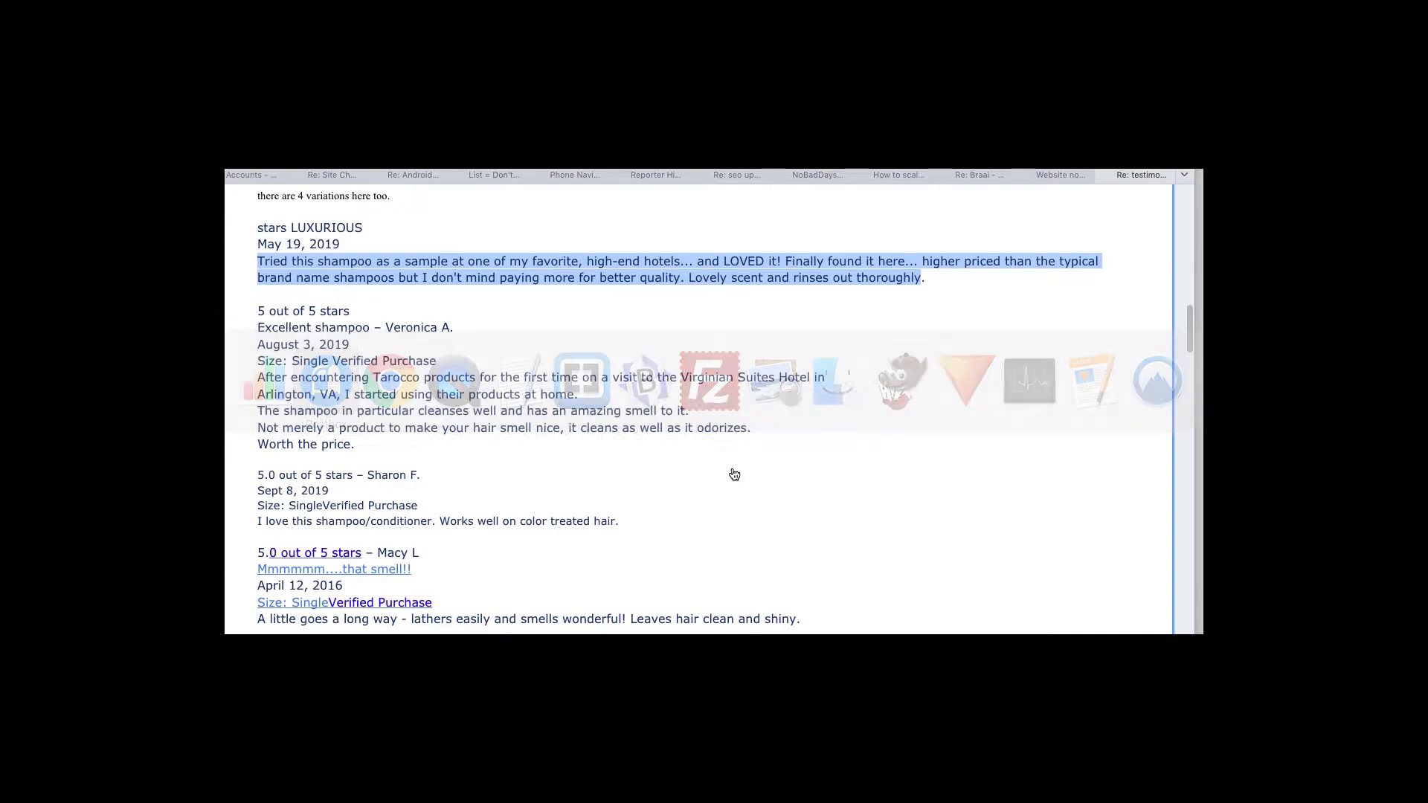
click(287, 248)
drag(346, 247, 258, 244)
click(314, 258)
key(super+Tab)
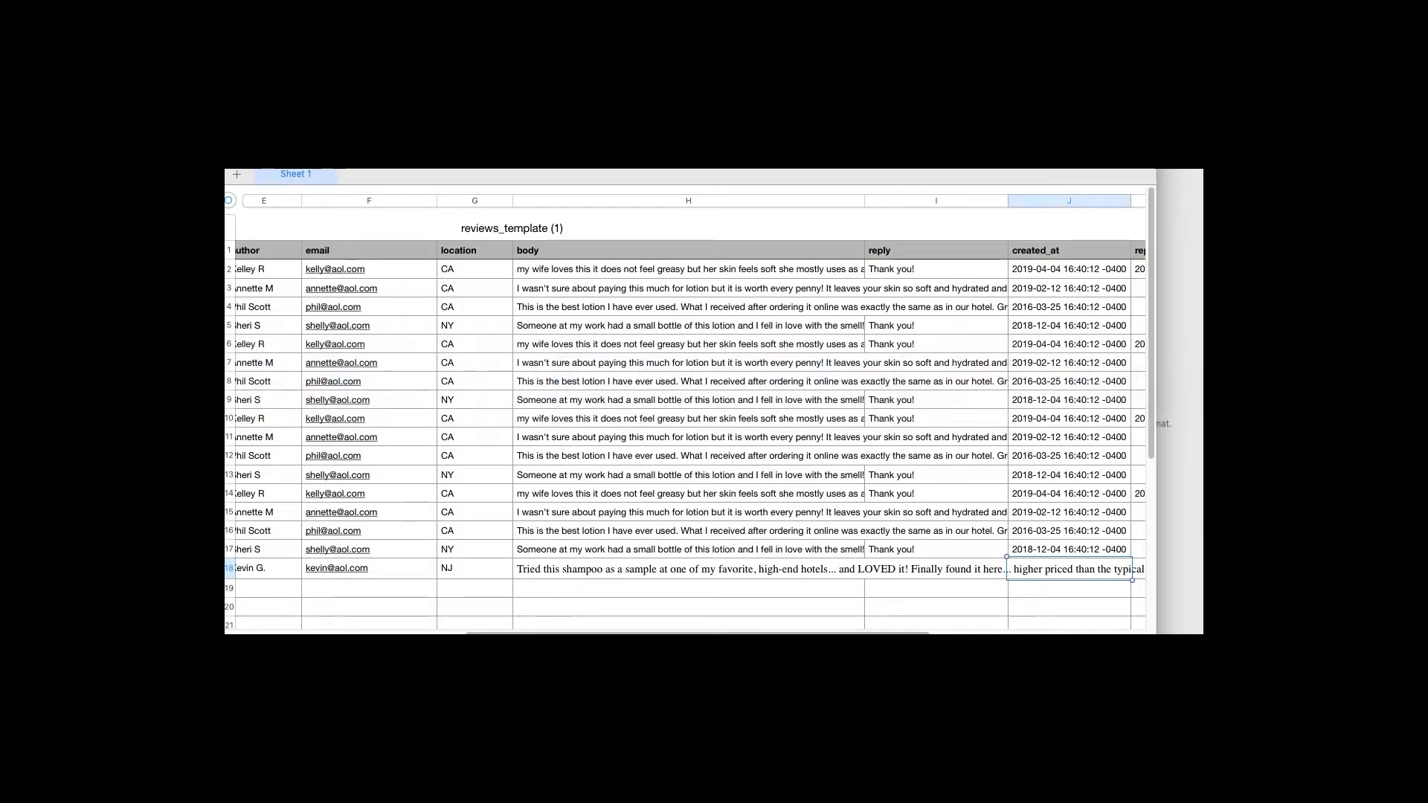
text(2018)
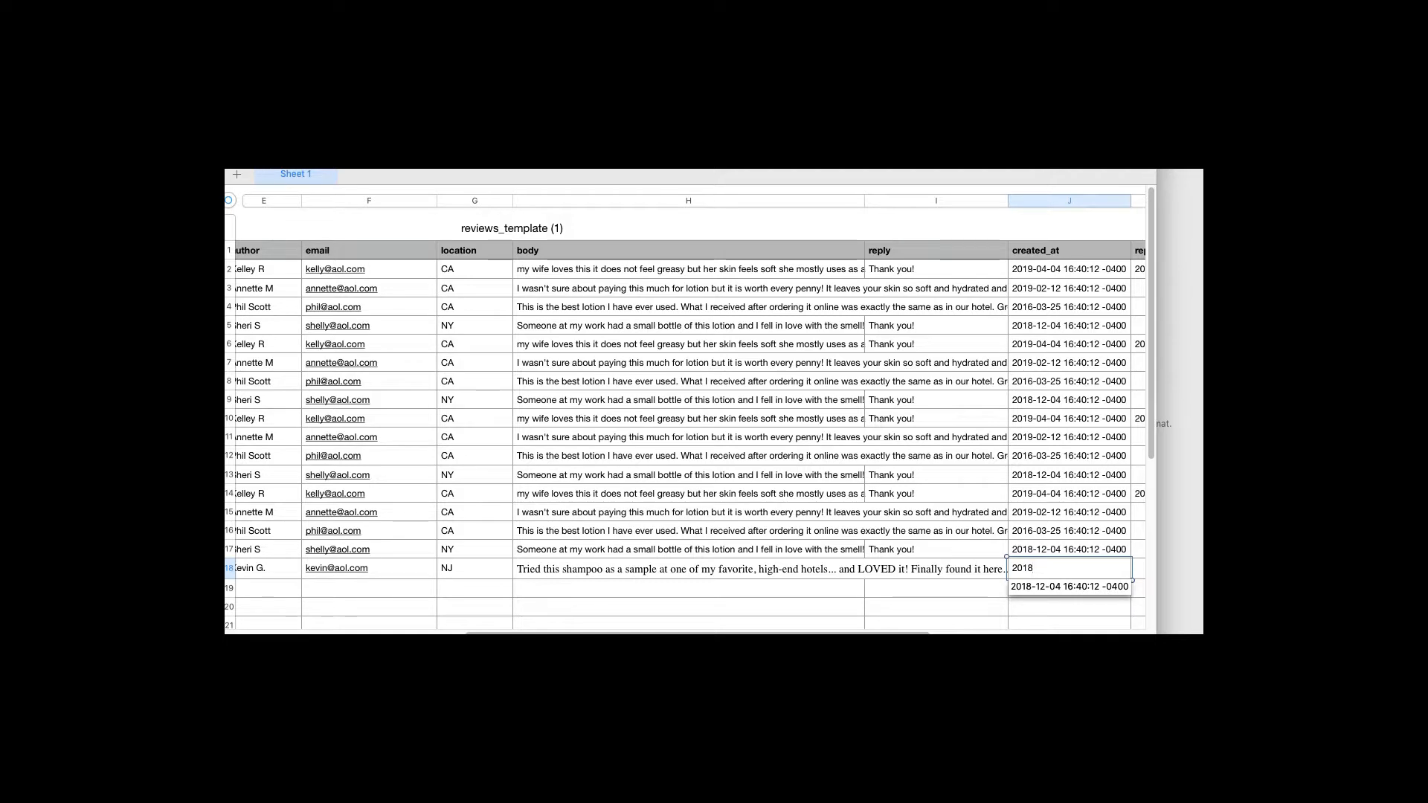
key(BackSpace)
text(9-)
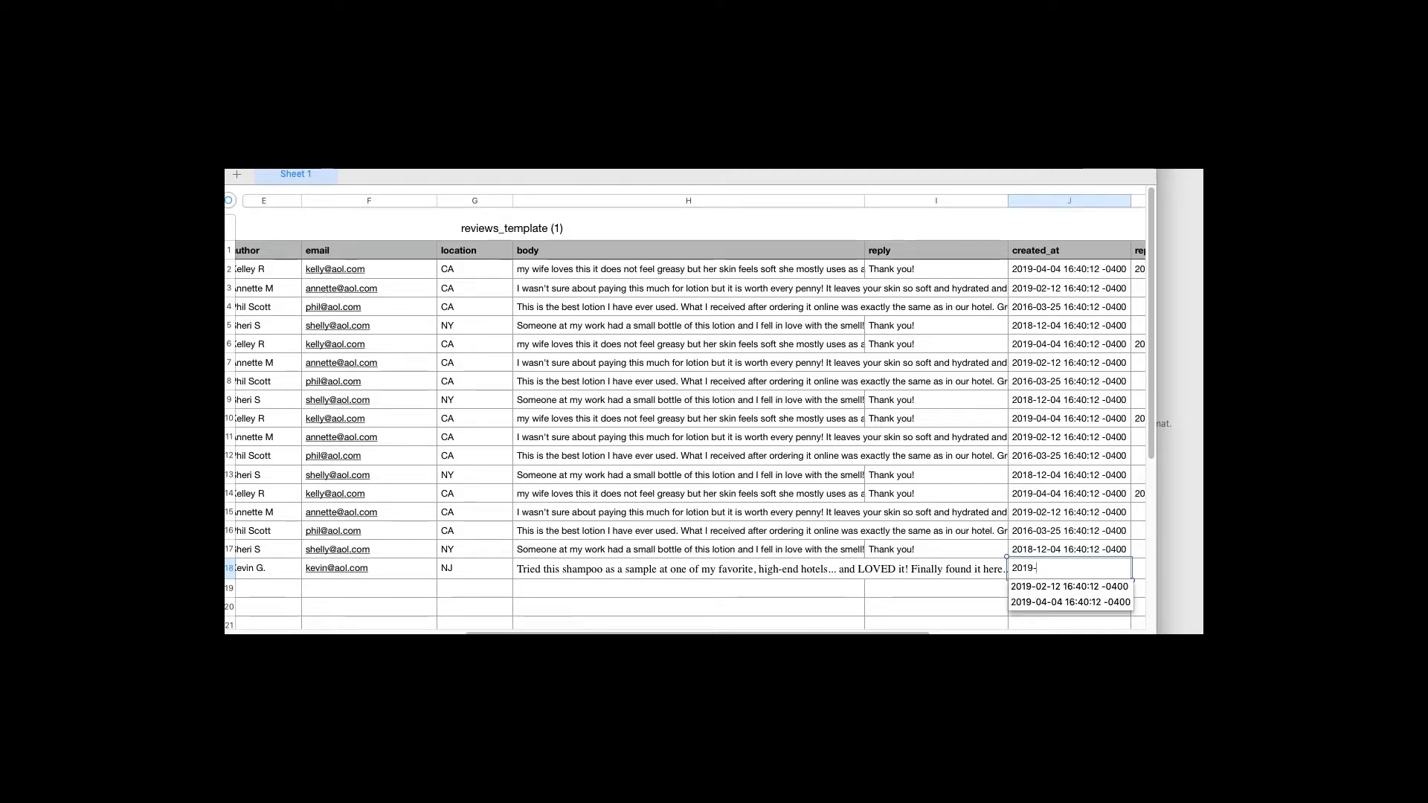
text(05)
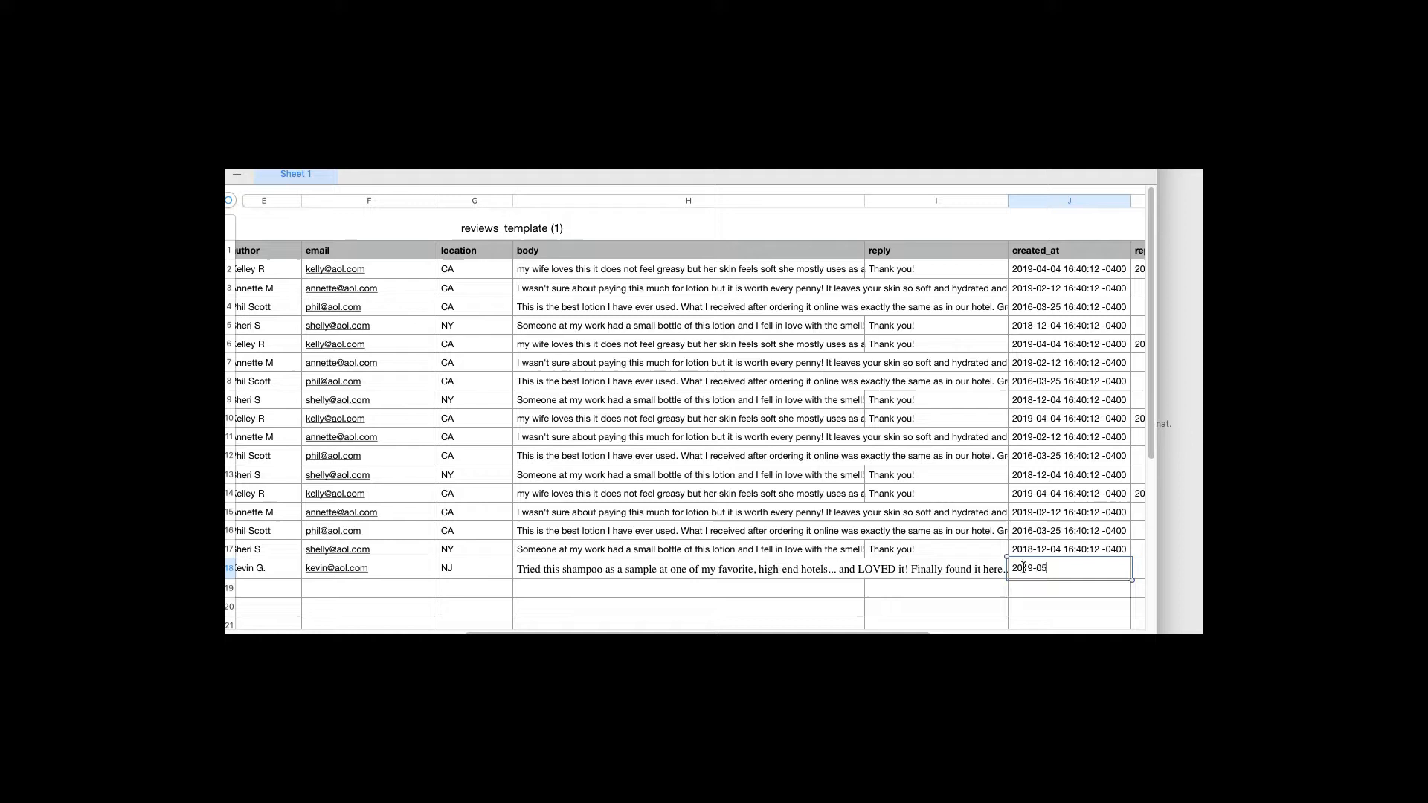
text(-19)
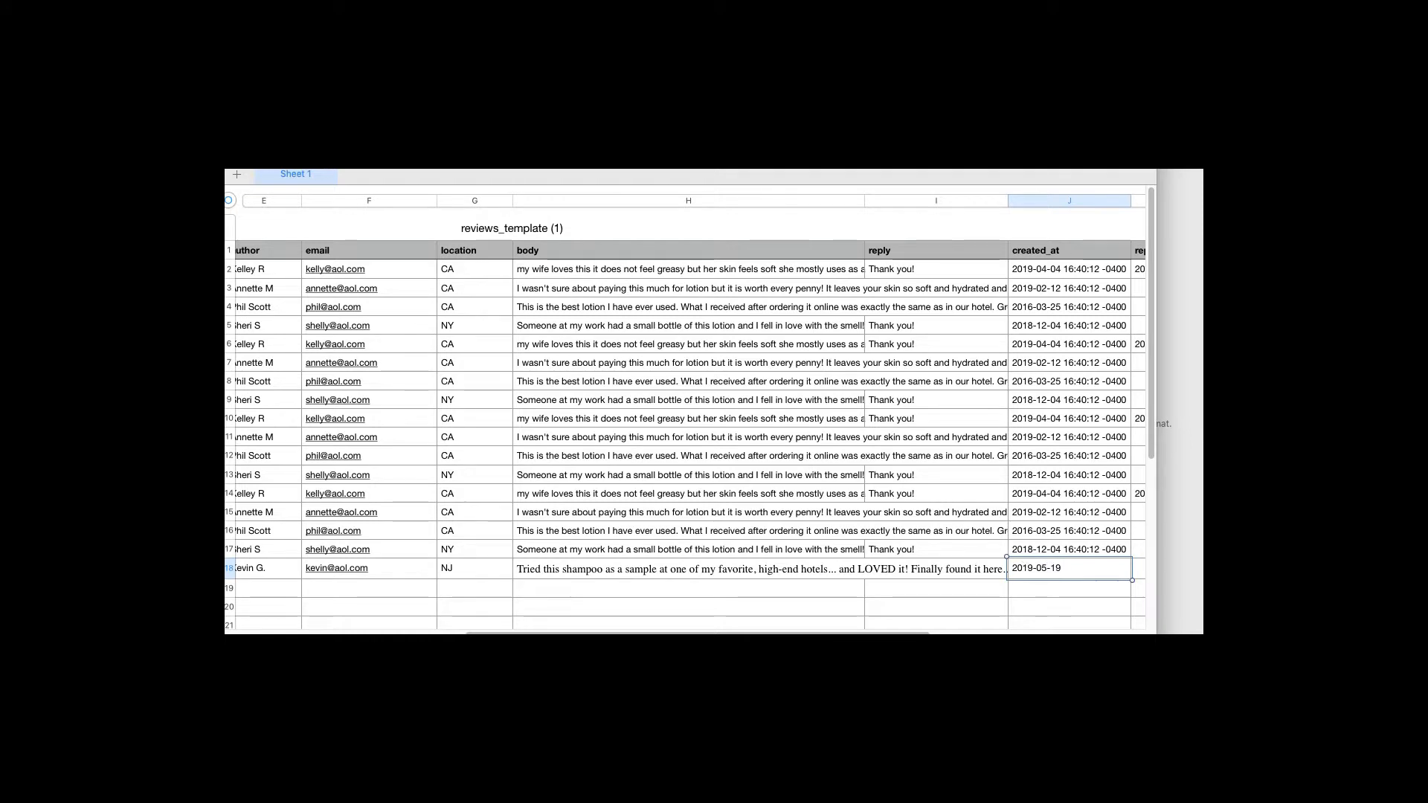
text( 16:40:12 -0400)
key(Tab)
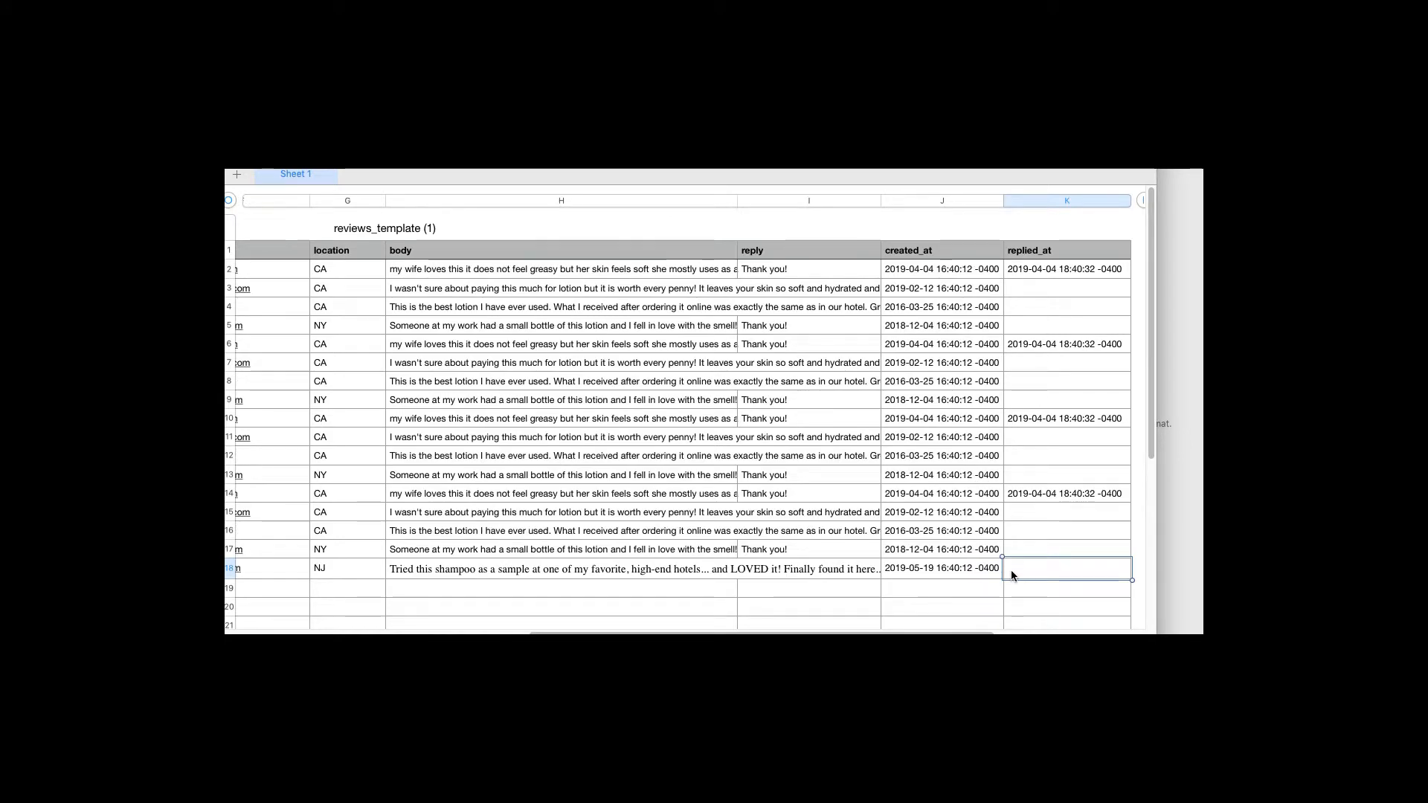
key(Left)
key(Left)
key(Left)
key(Left)
key(Left)
key(Left)
key(Left)
key(Left)
key(Left)
key(Left)
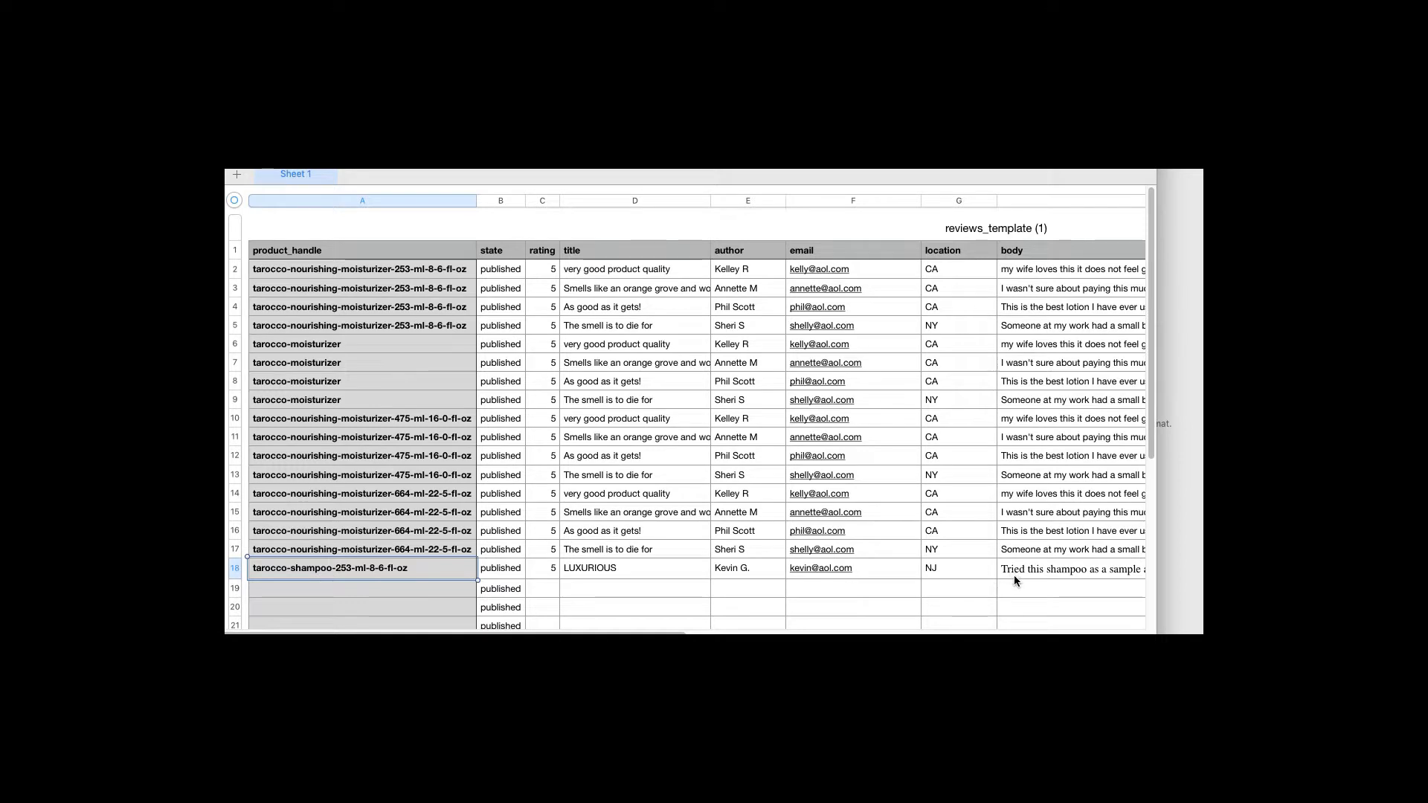
key(super+Tab)
key(super+Tab)
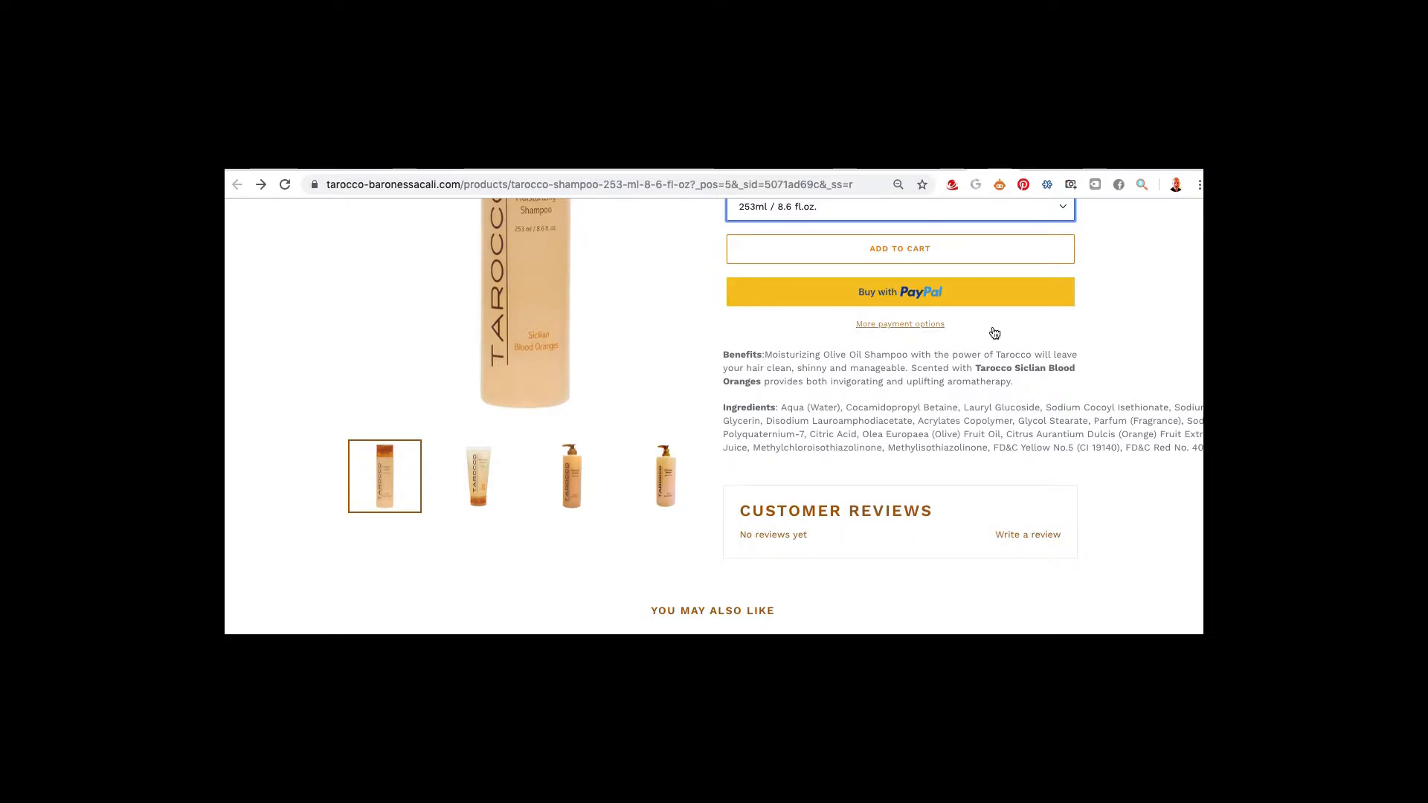
key(super+Tab)
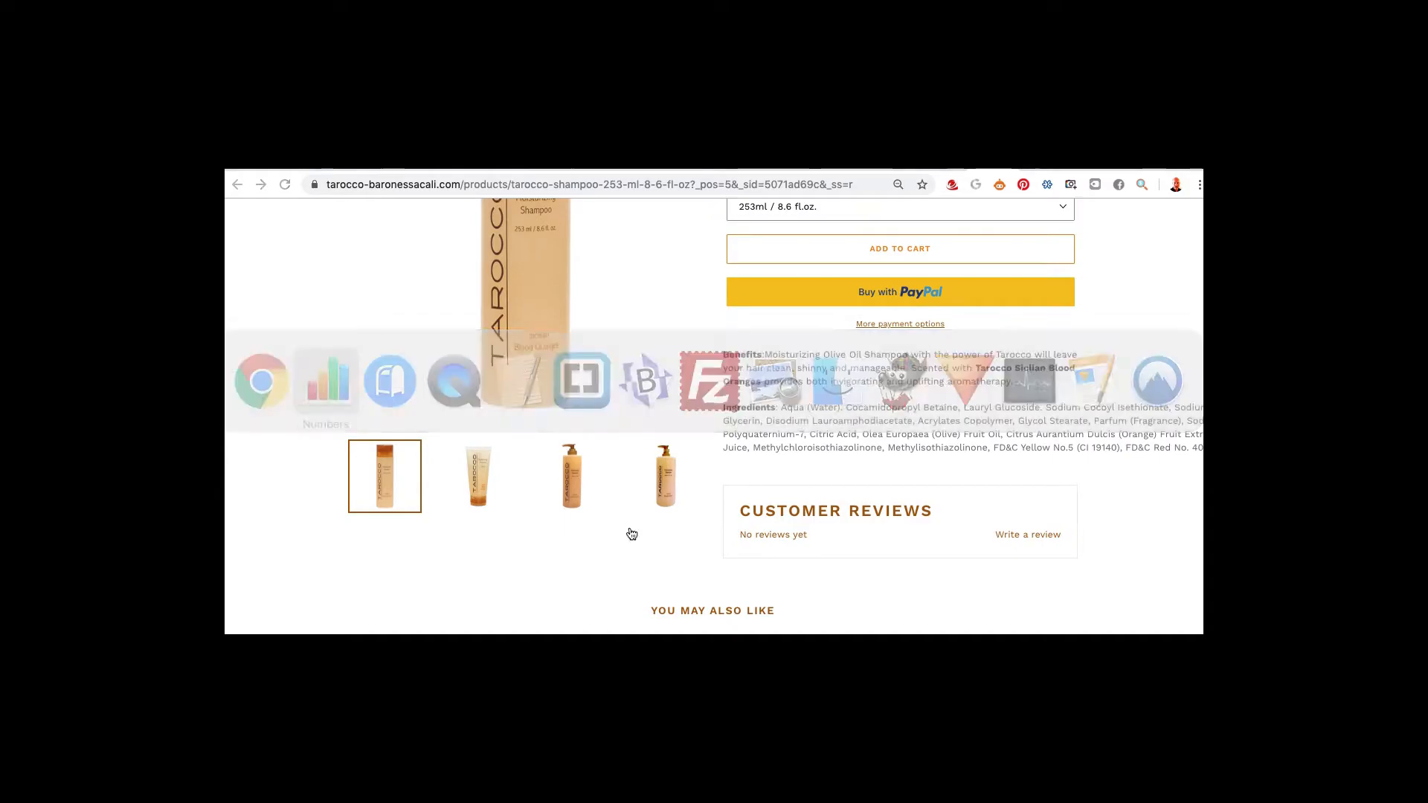
key(super+Tab)
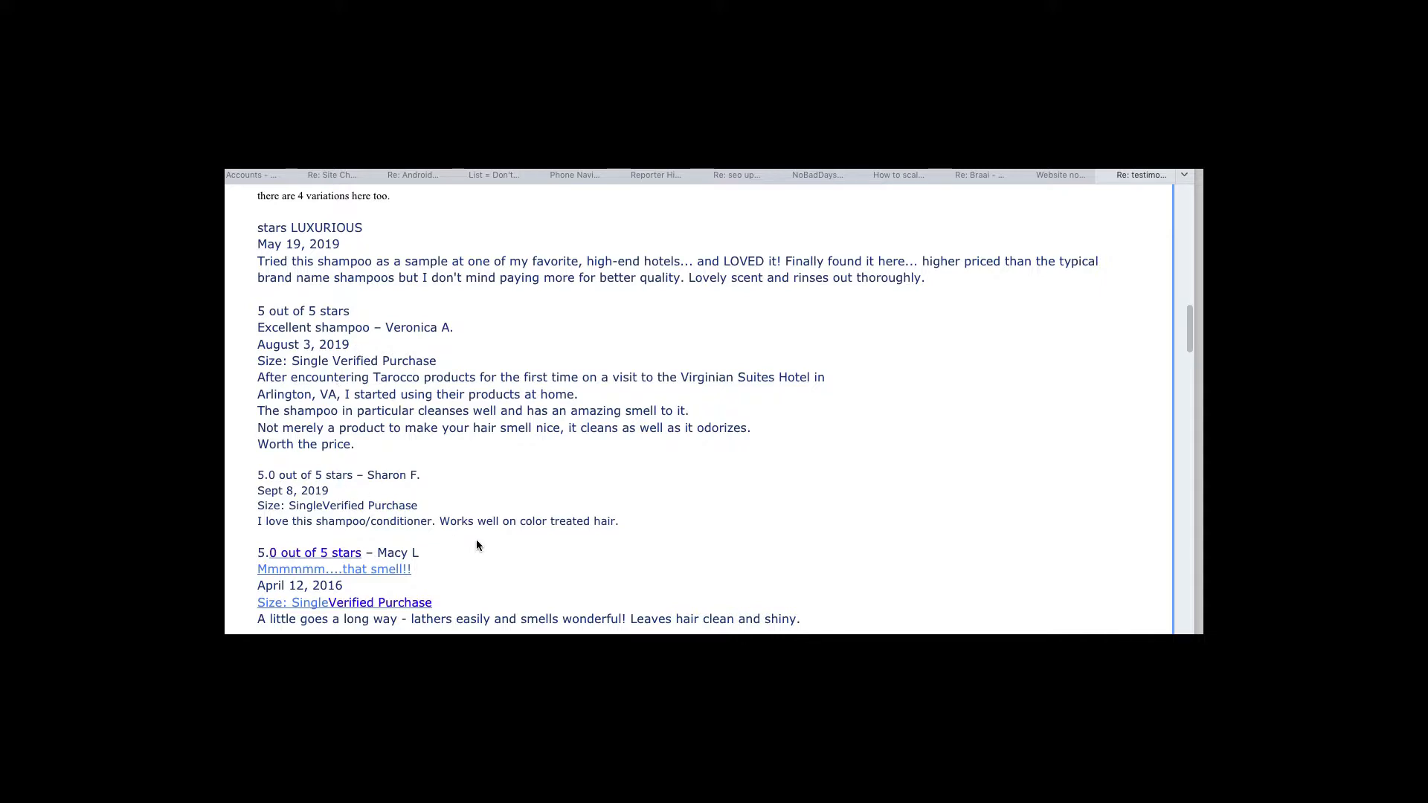
scroll(515, 549, down, 3)
scroll(516, 549, down, 1)
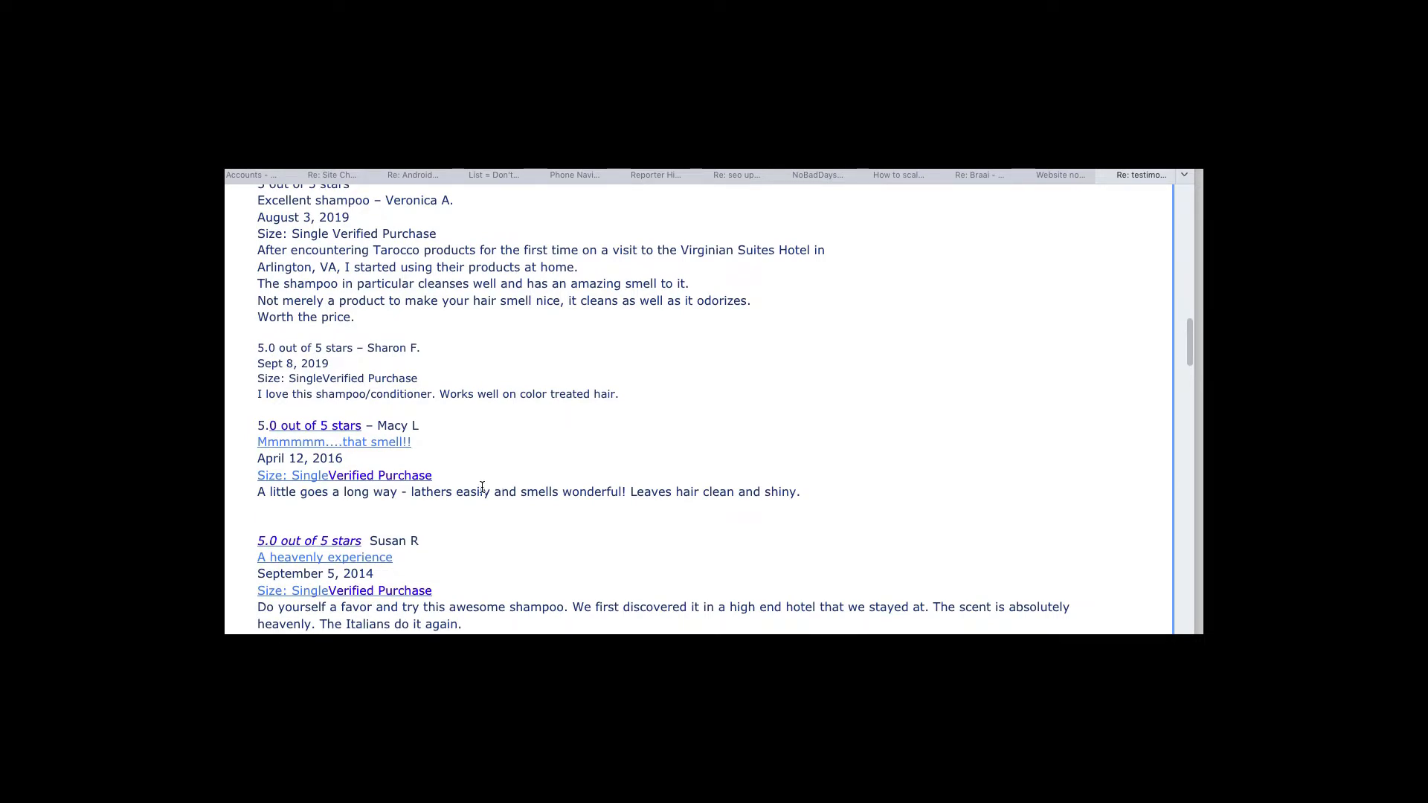
scroll(482, 487, down, 4)
scroll(482, 487, up, 7)
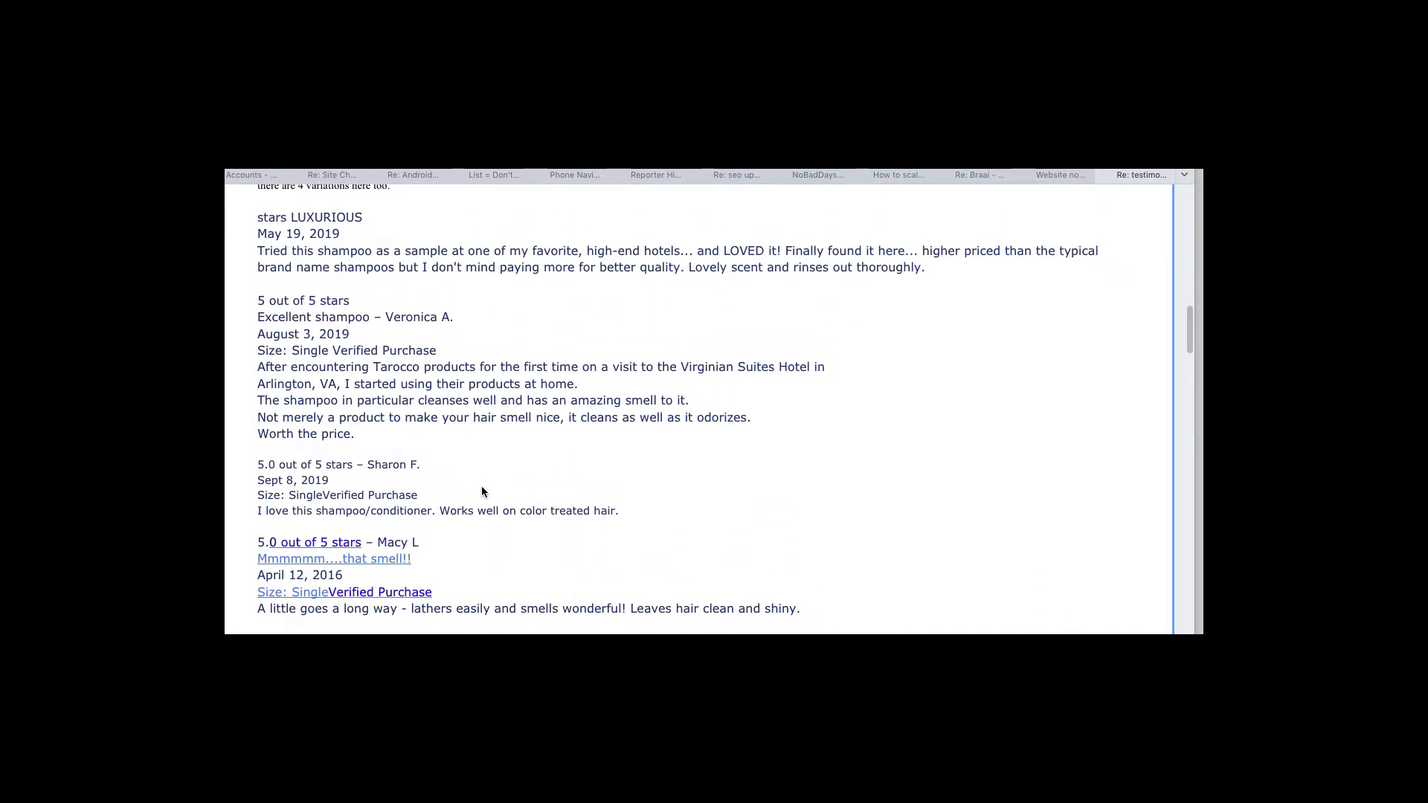
scroll(482, 491, down, 1)
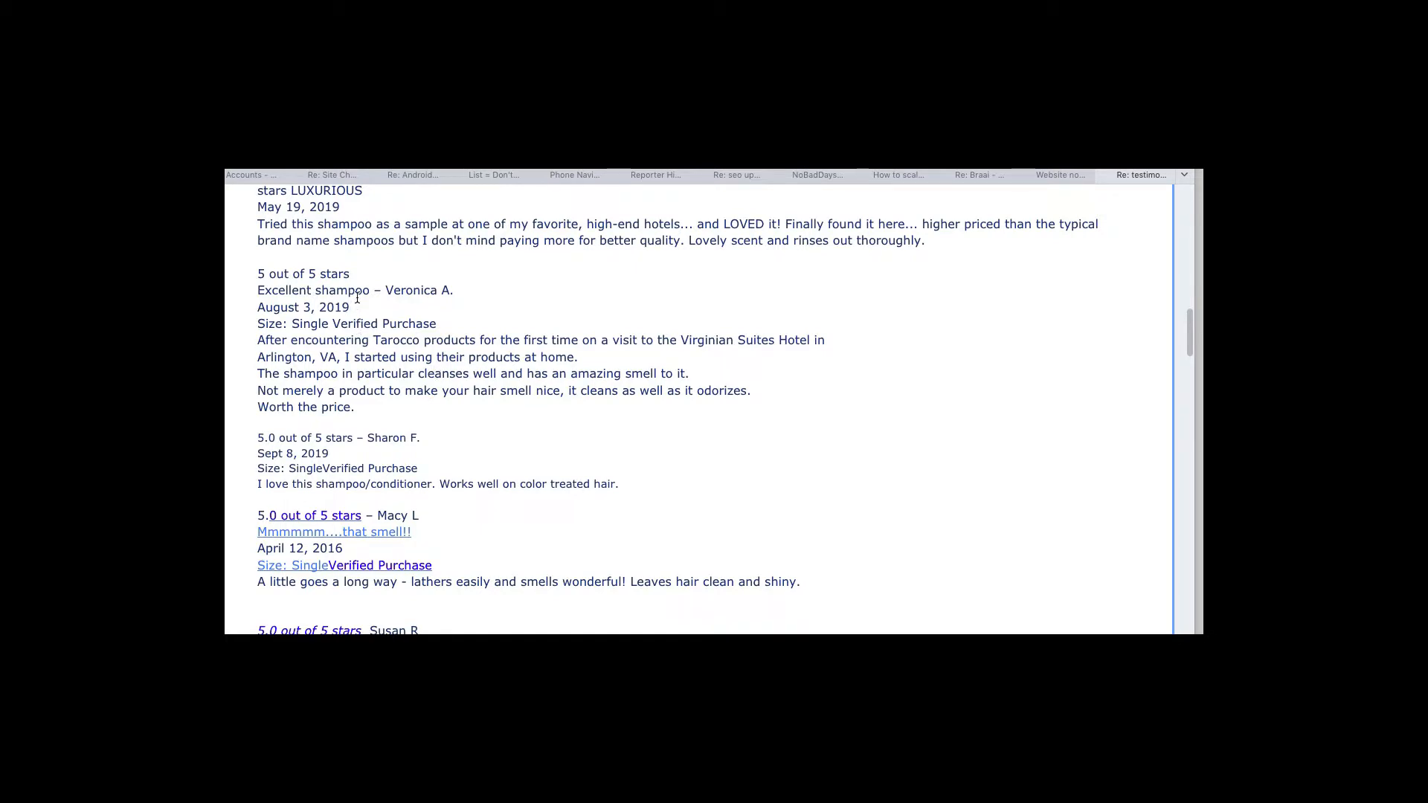
key(super+Tab)
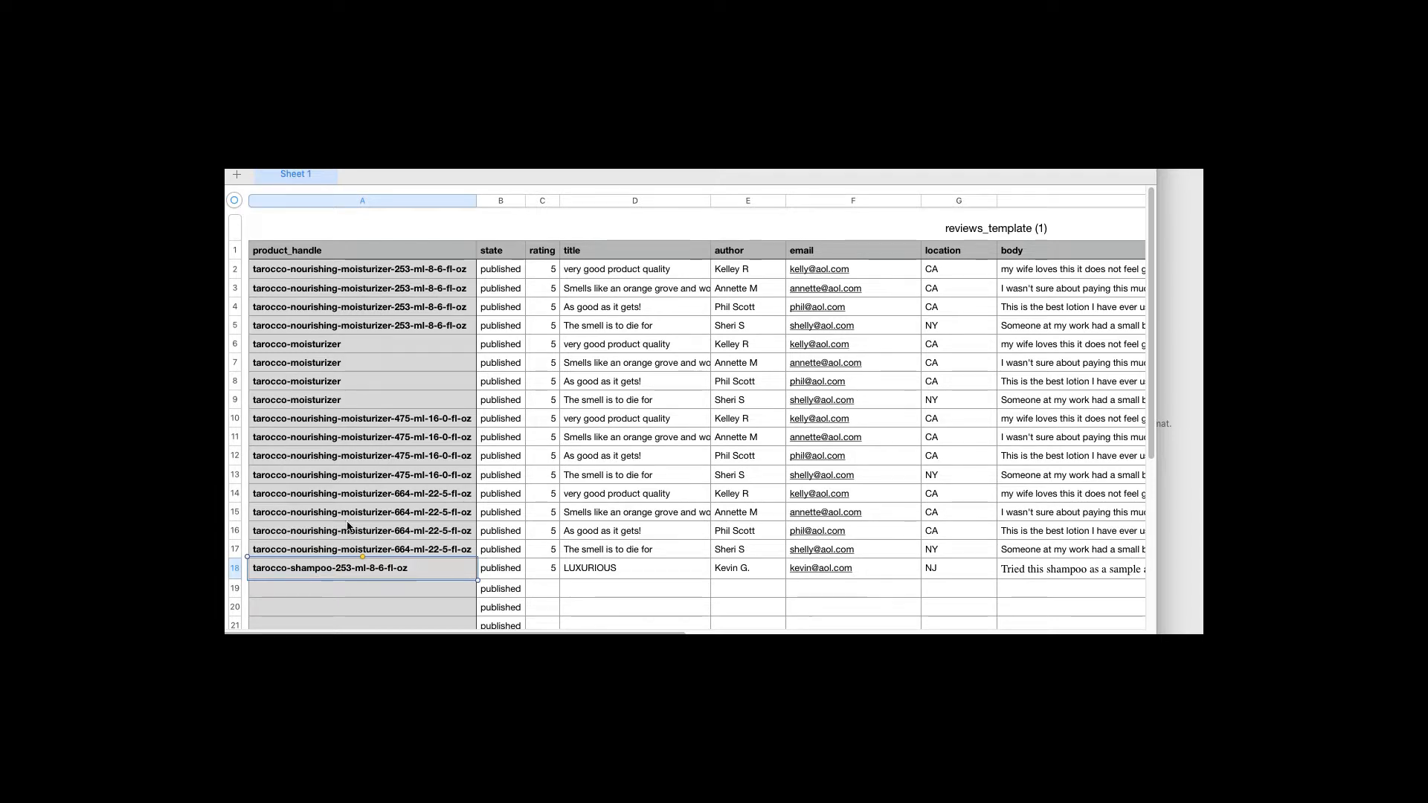
Copy shampoo row 18, add a row 22, and paste it into rows 19, 20, 21 and 22
click(233, 568)
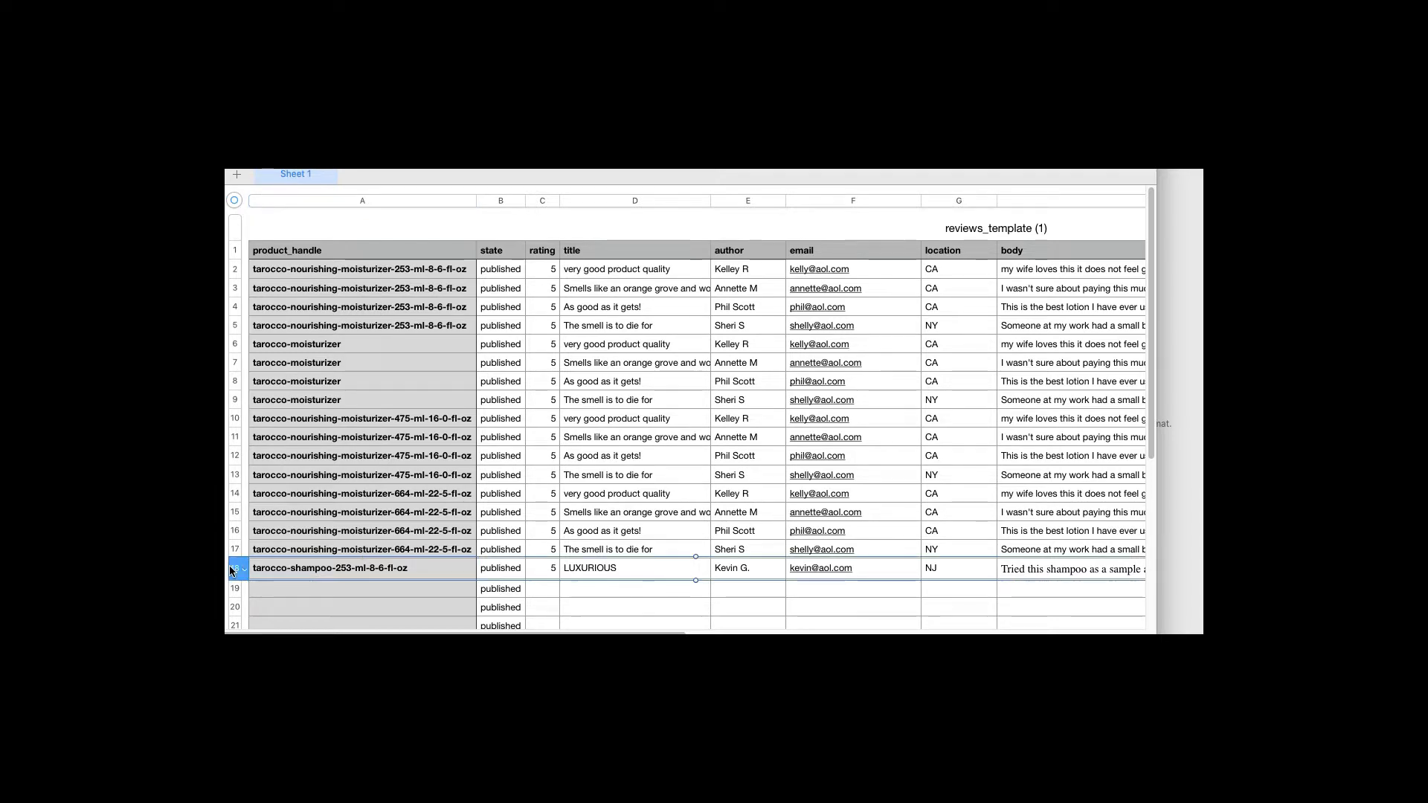
scroll(279, 542, down, 3)
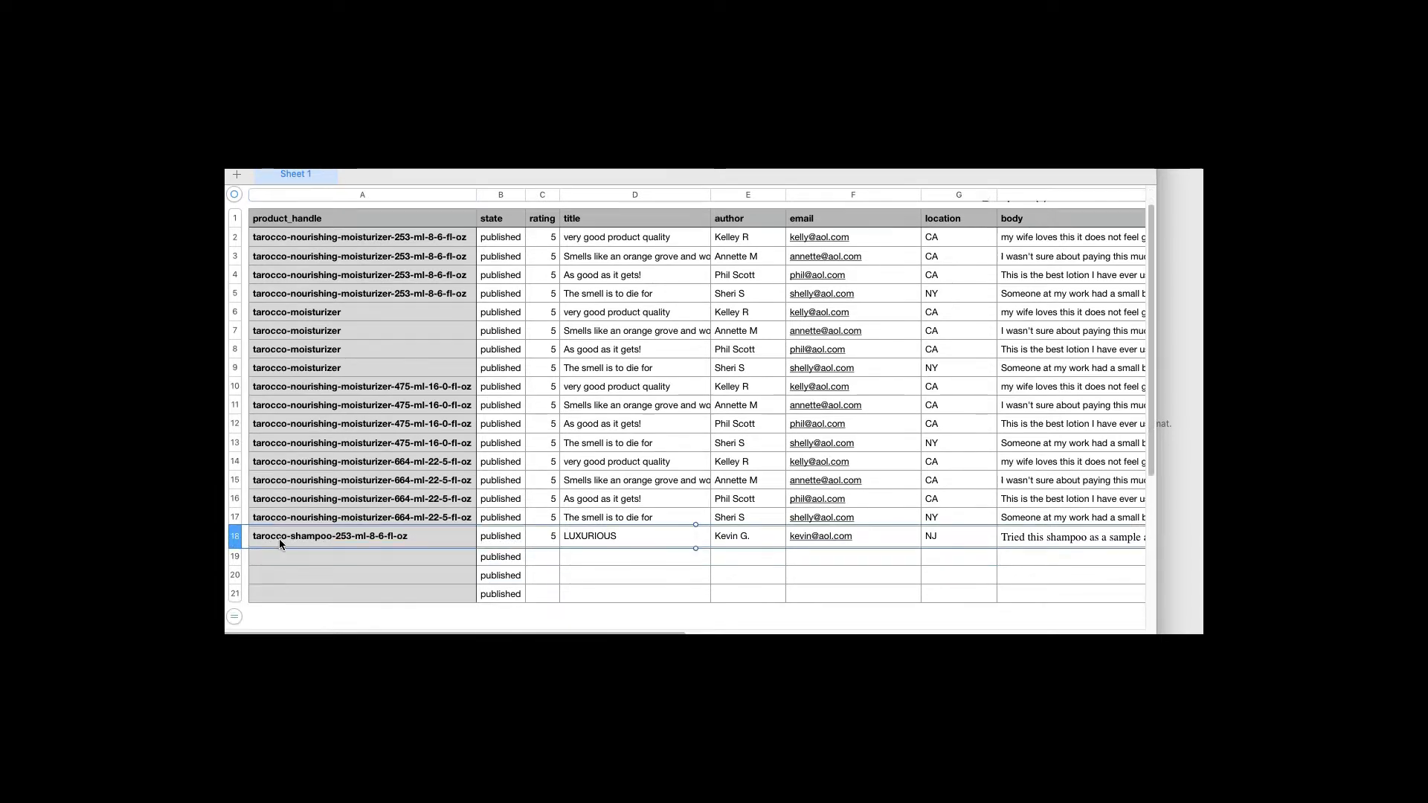
click(232, 569)
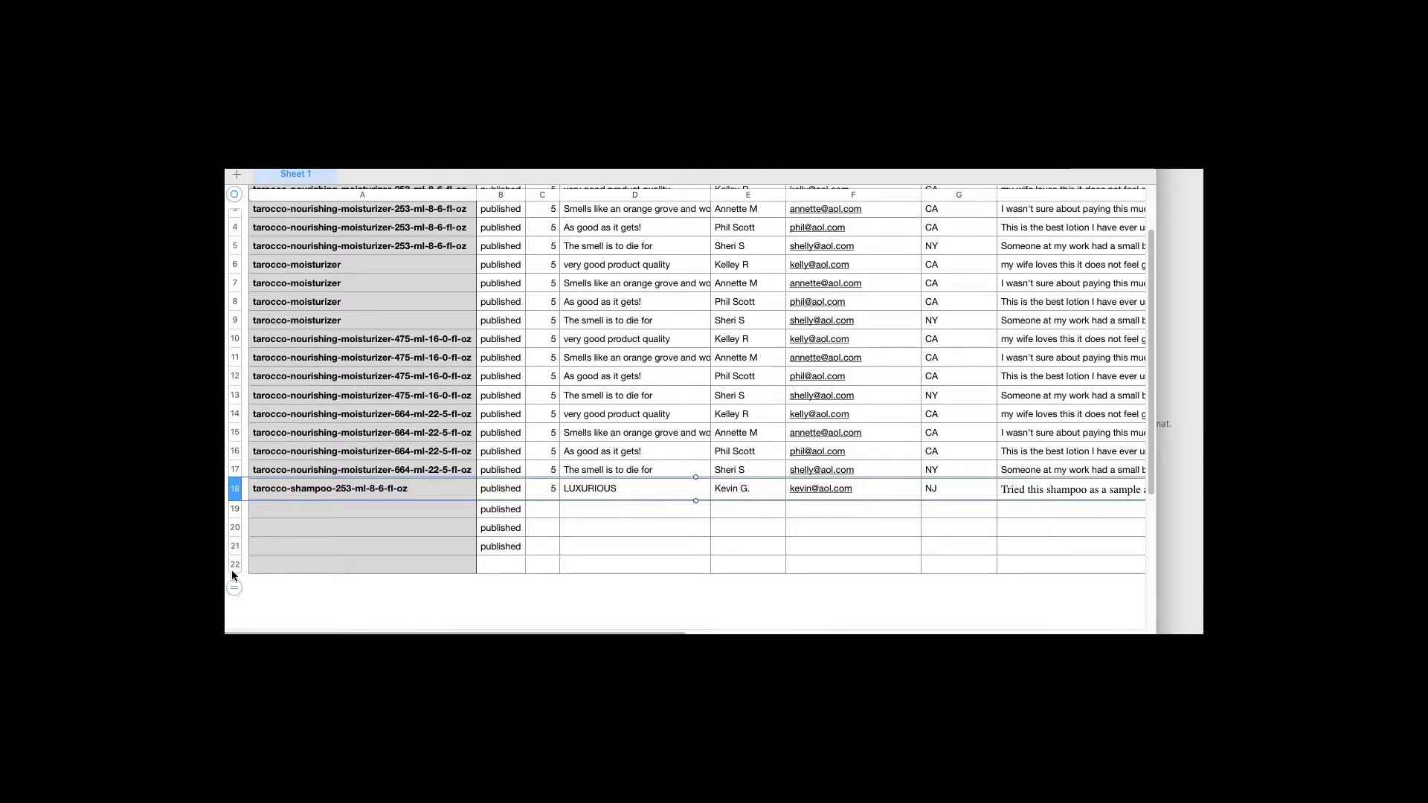
click(234, 510)
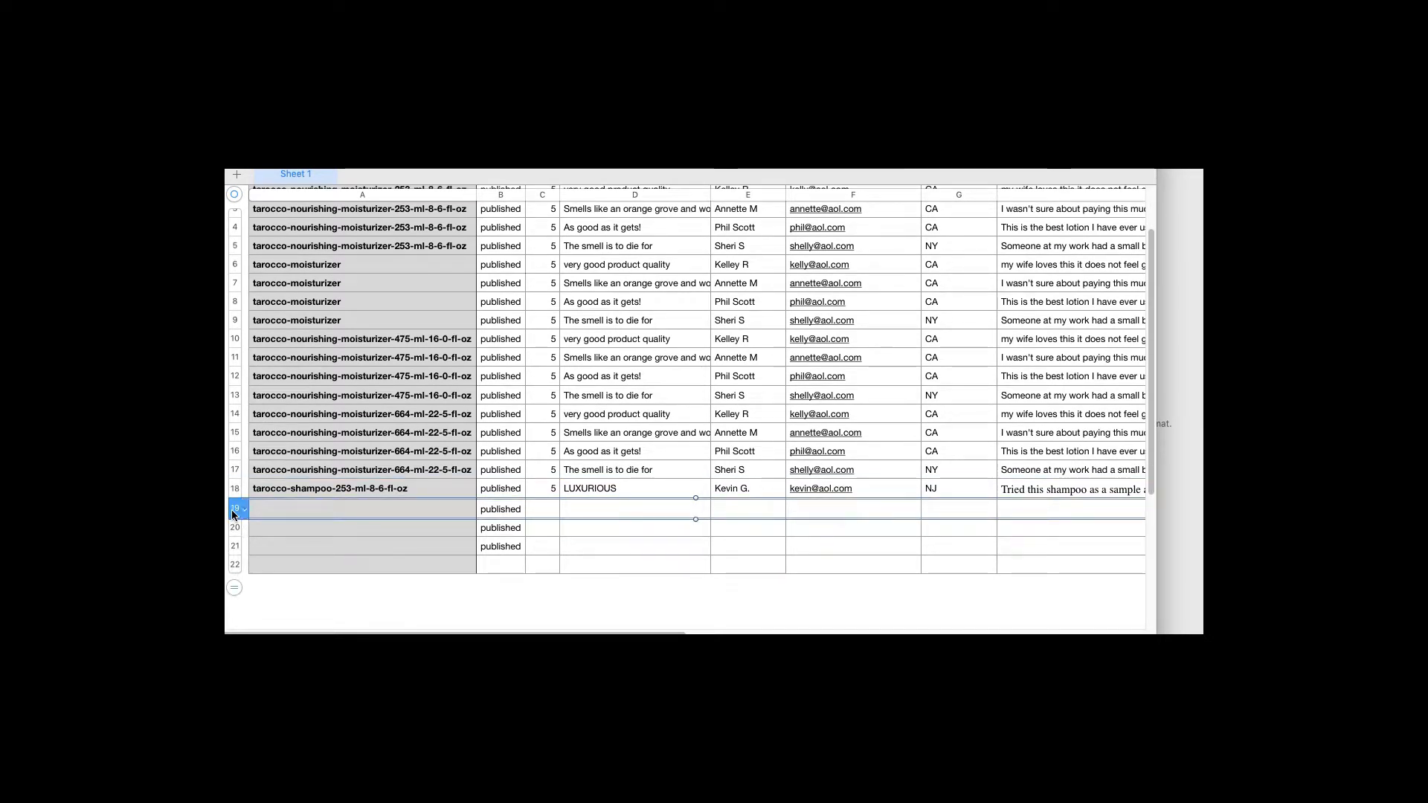
key(super+v)
click(233, 530)
key(super+v)
click(233, 551)
key(super+v)
click(234, 571)
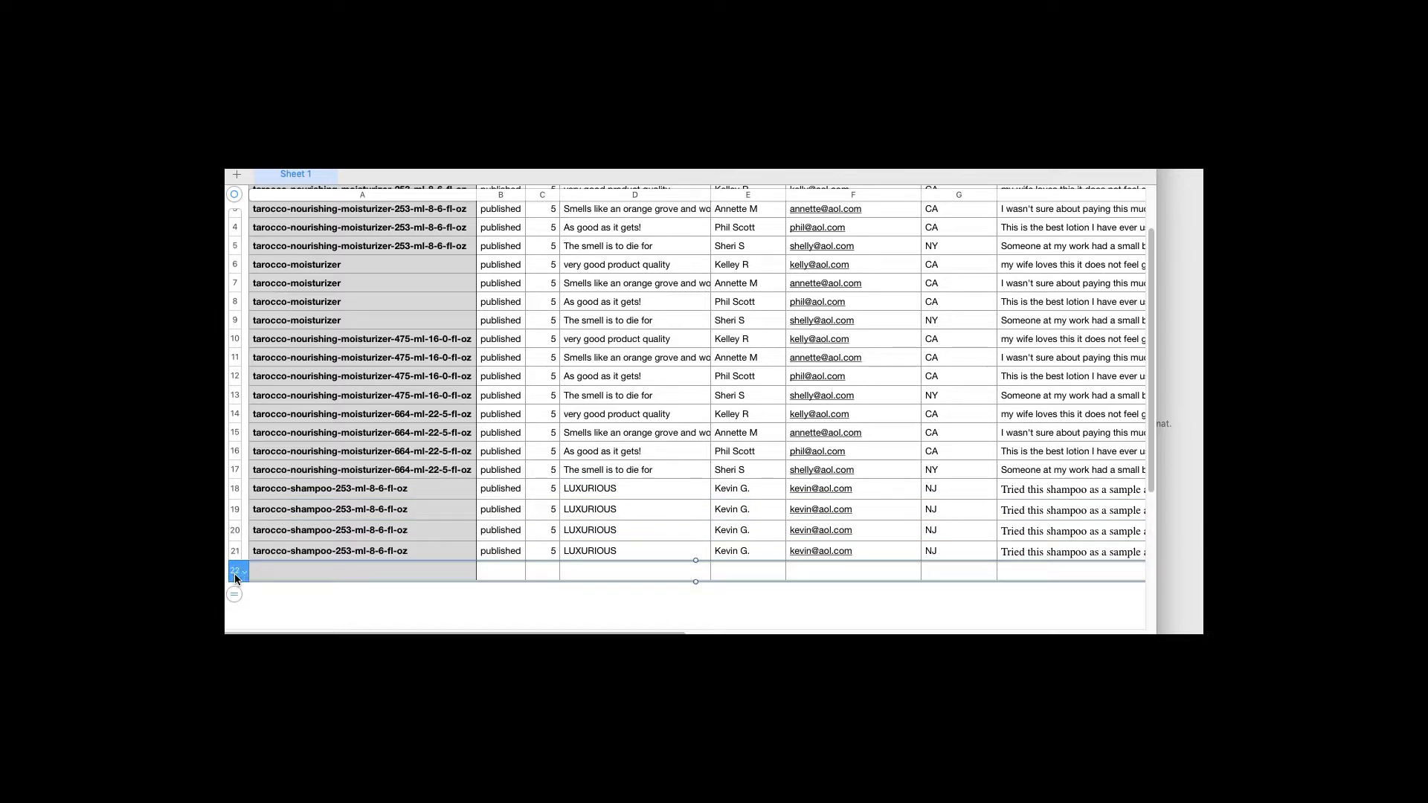
key(super+v)
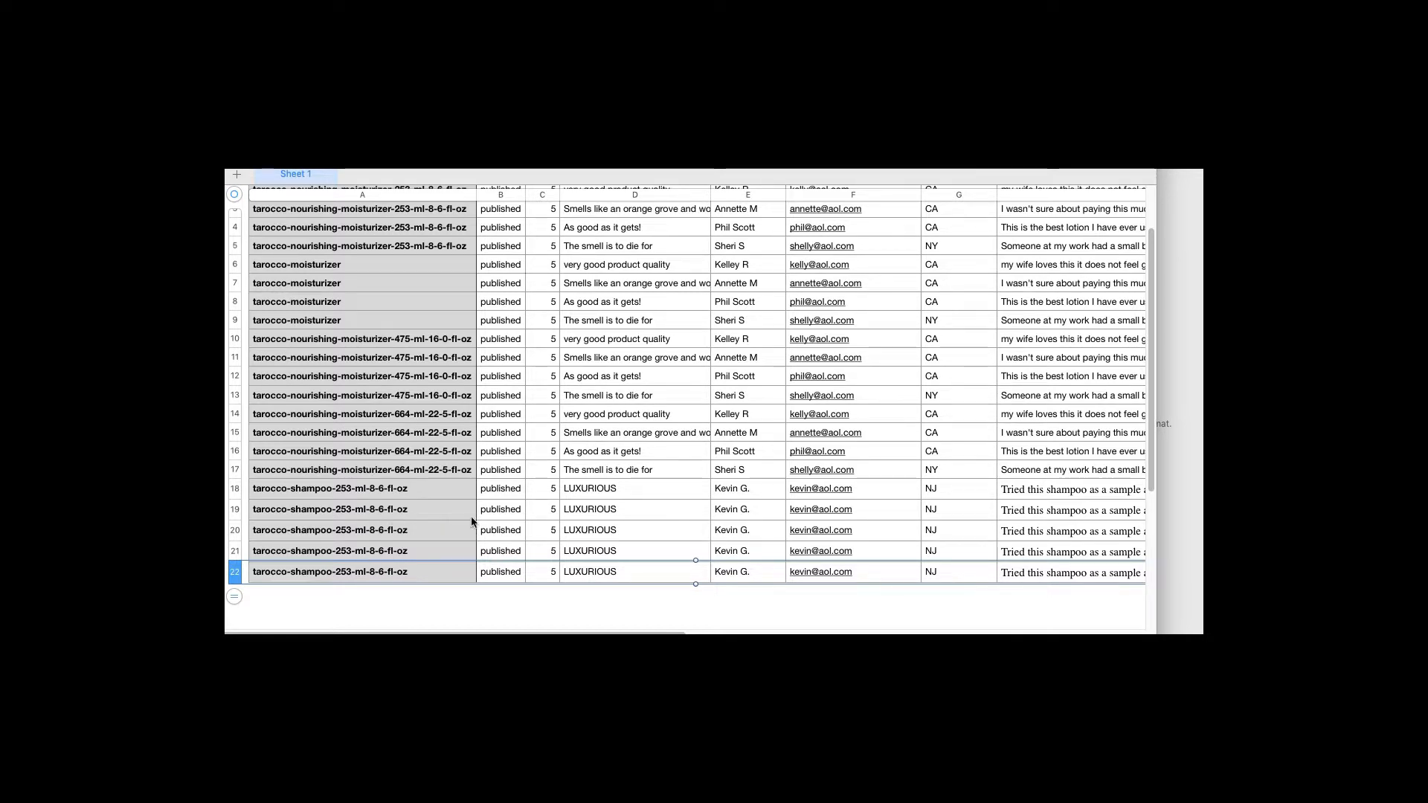
click(599, 513)
Copy the title 'Excellent shampoo' from Mail into row 19's title cell
key(super+Tab)
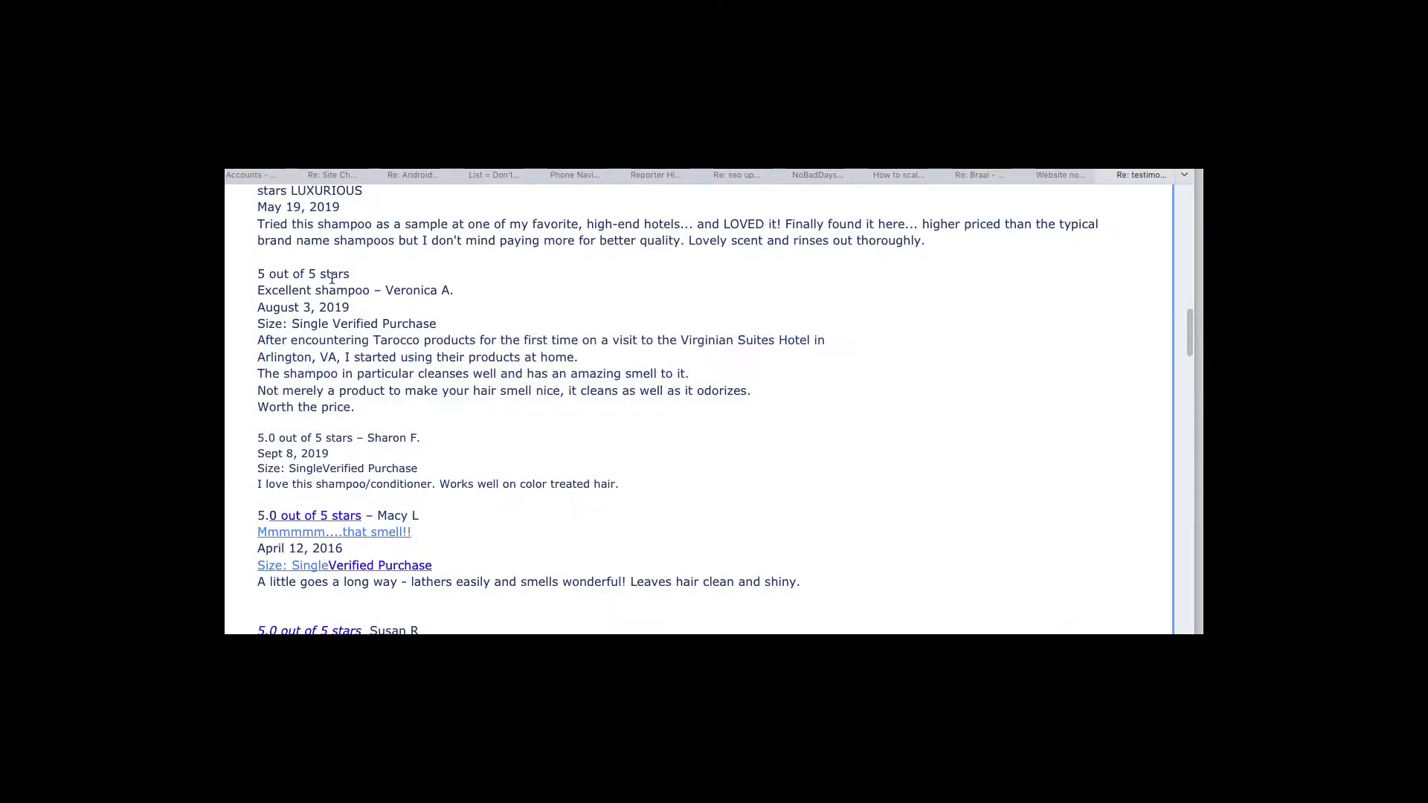
drag(258, 292, 370, 296)
key(super+c)
key(super+Tab)
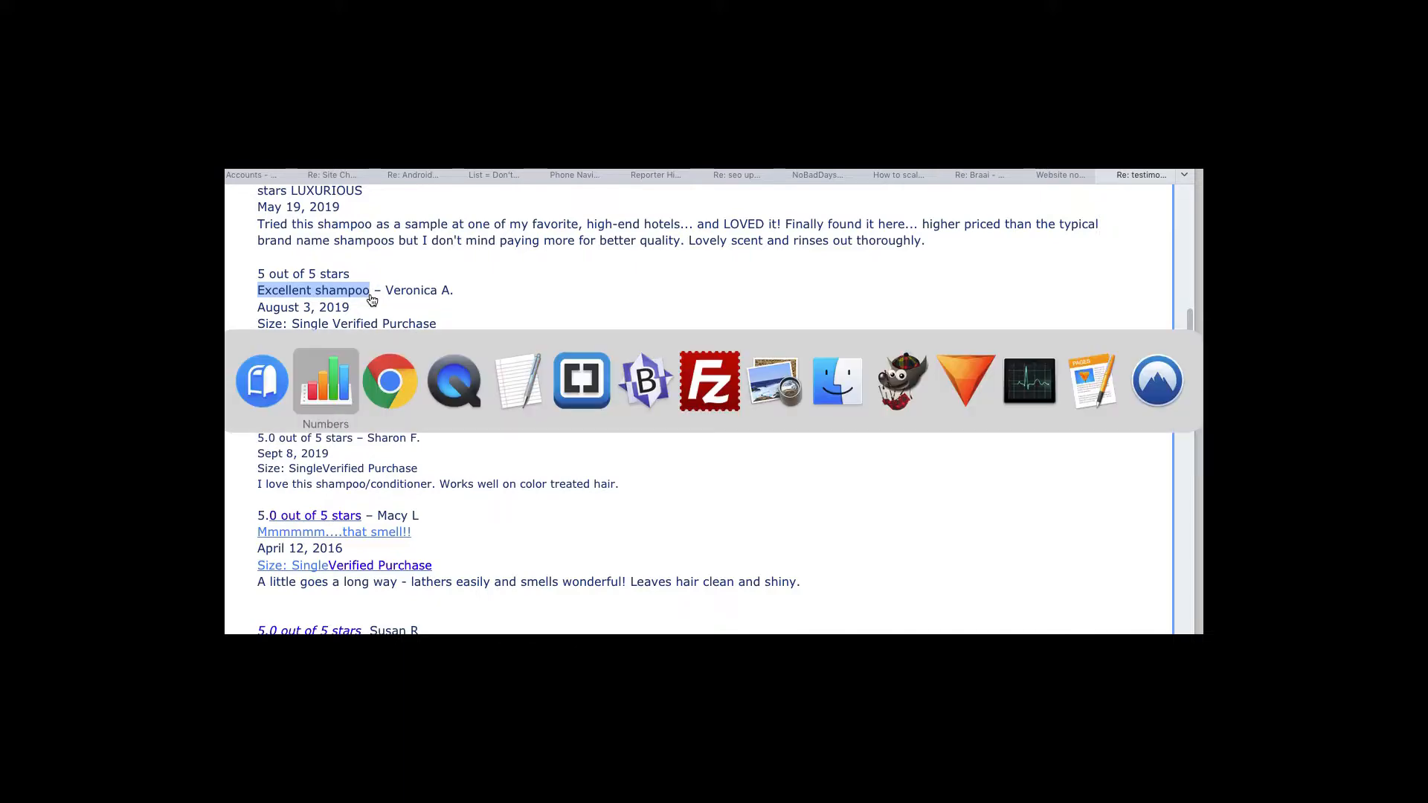
key(super+v)
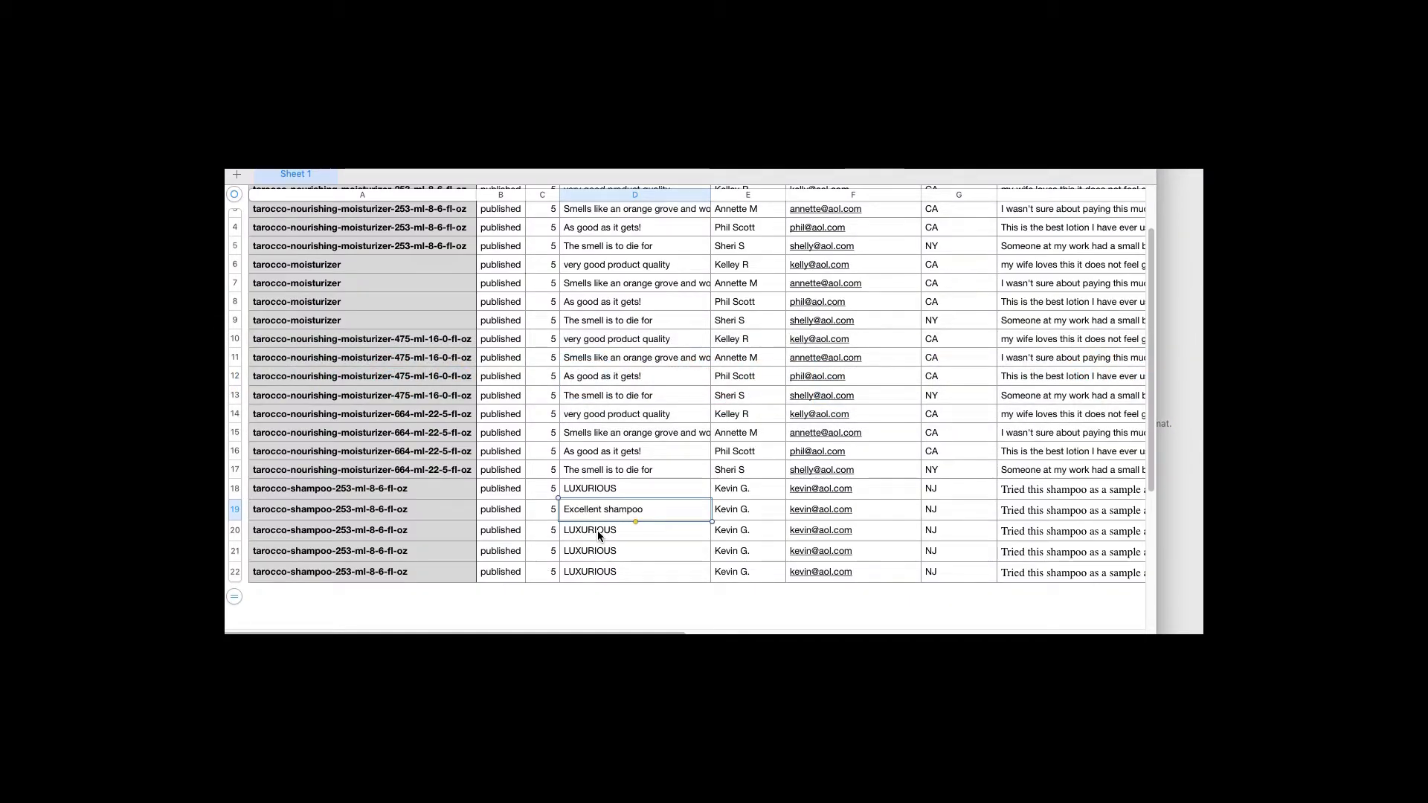
Copy the second reviewer's name from Mail into E19
key(super+Tab)
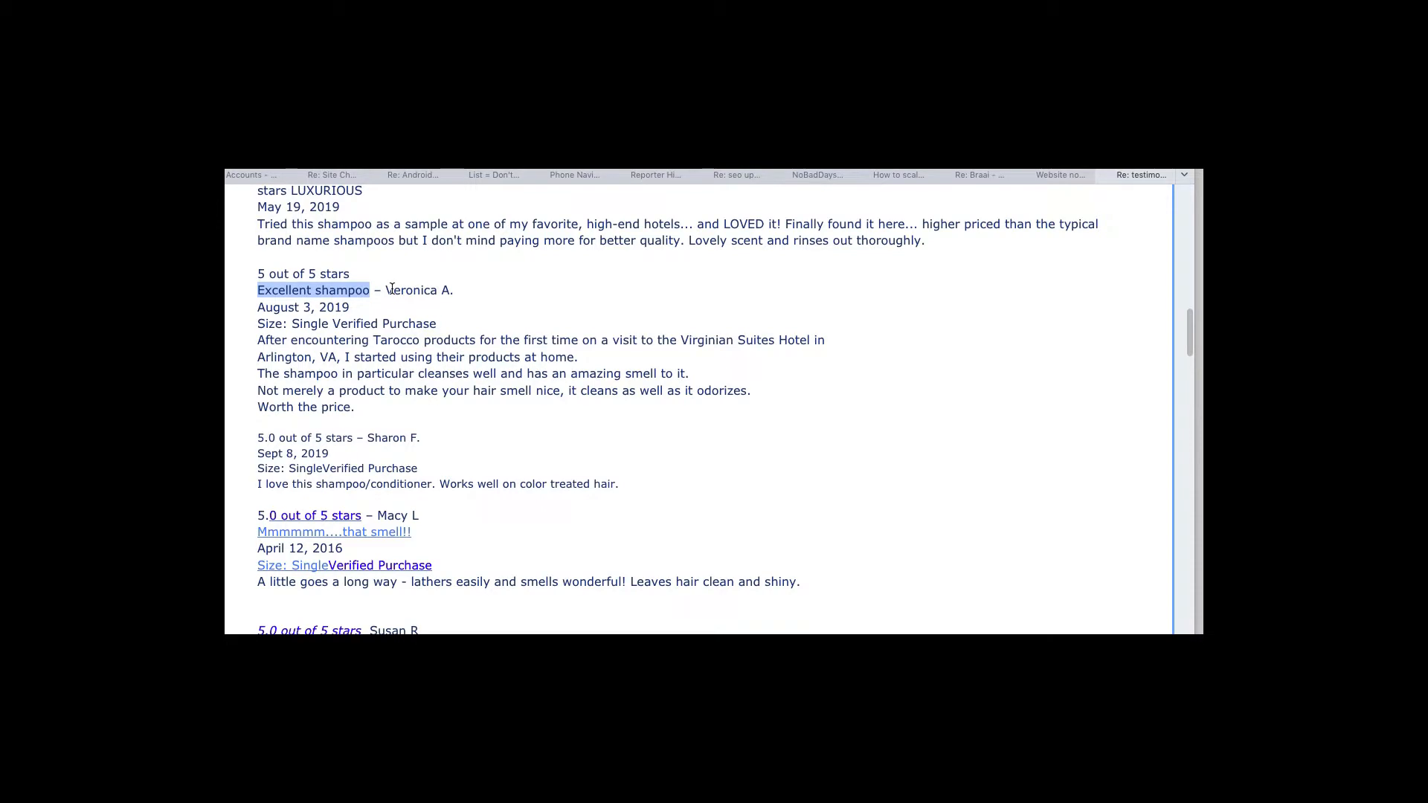
drag(386, 290, 427, 290)
key(super+c)
key(super+Tab)
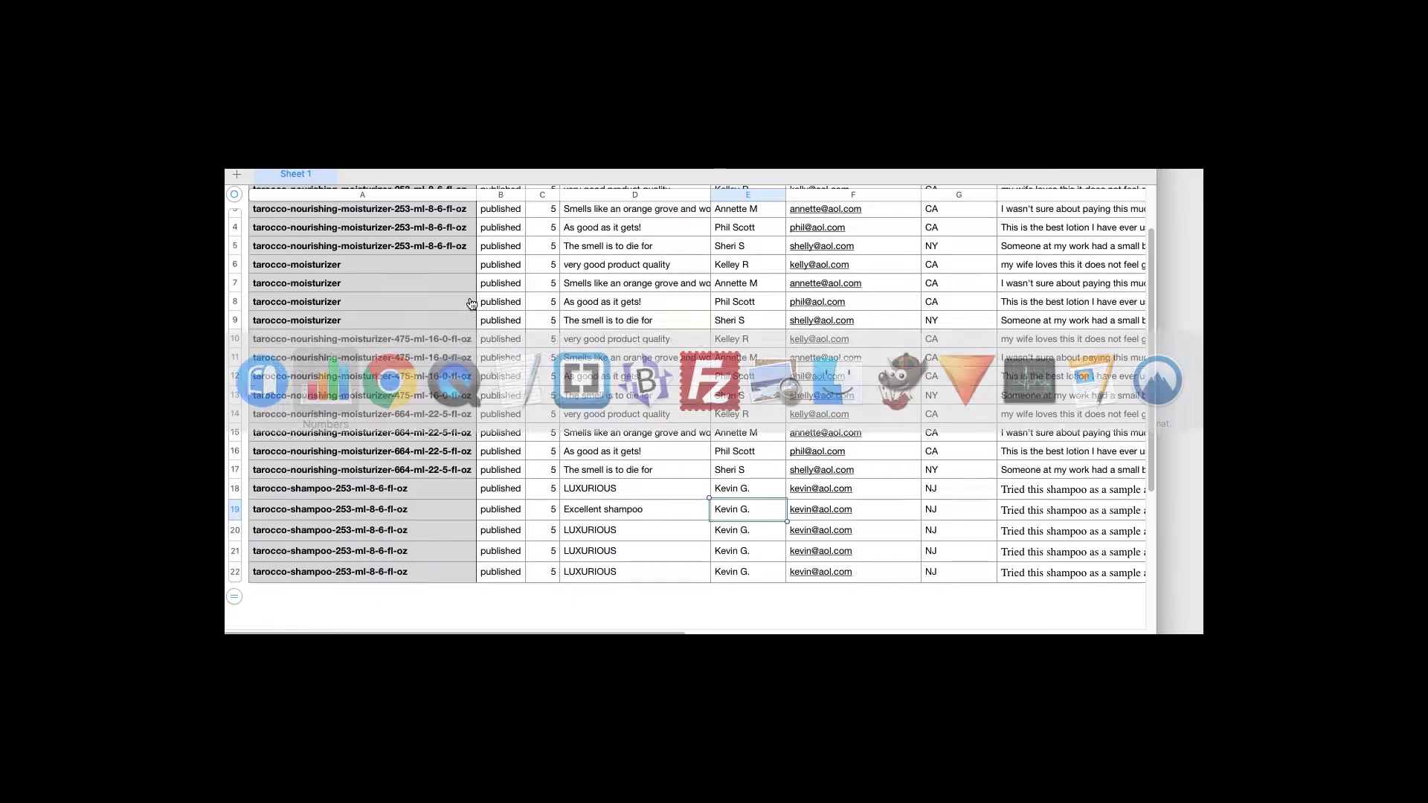
key(super+v)
Enter the reviewer's e-mail and state TX in row 19, then select the review body in Mail
key(Tab)
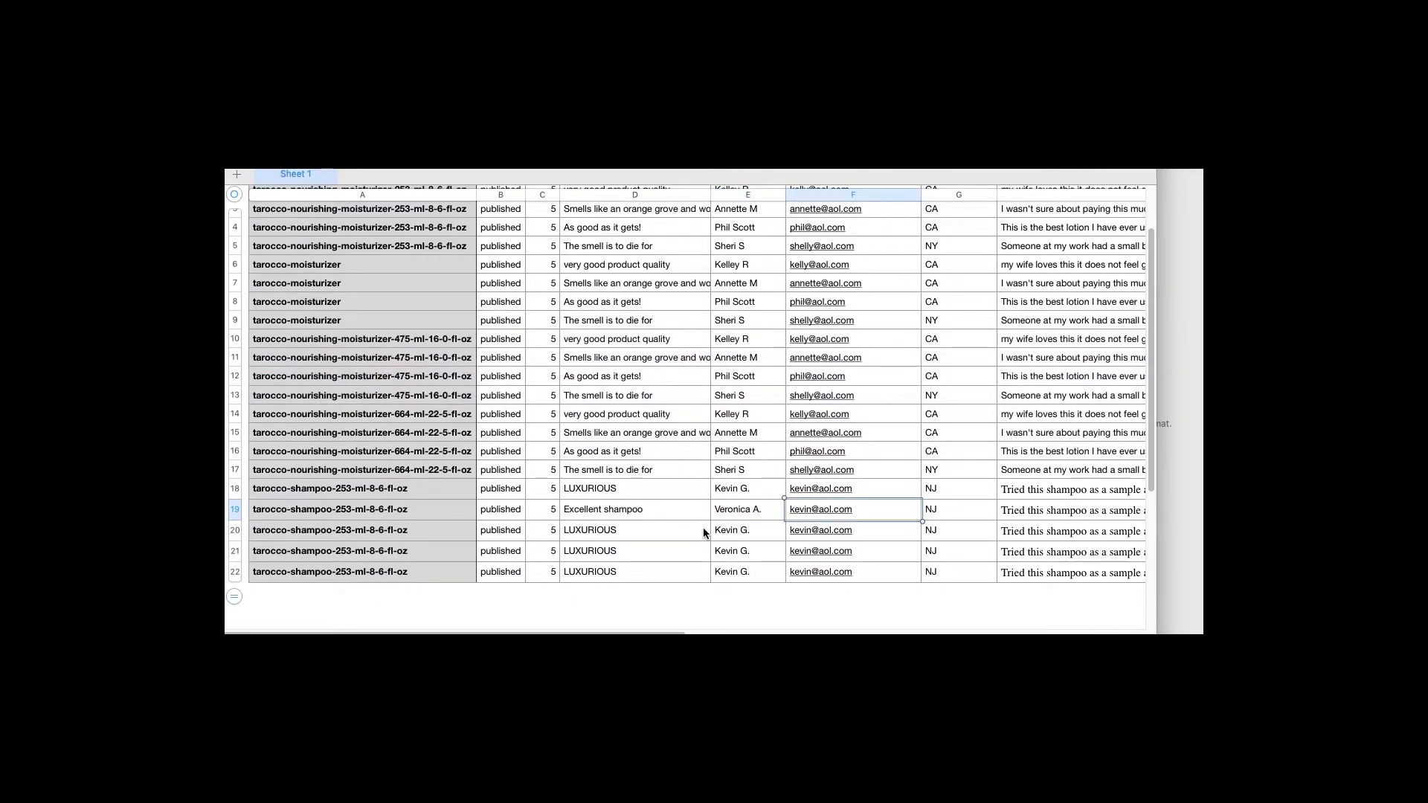
key(Tab)
text(TX)
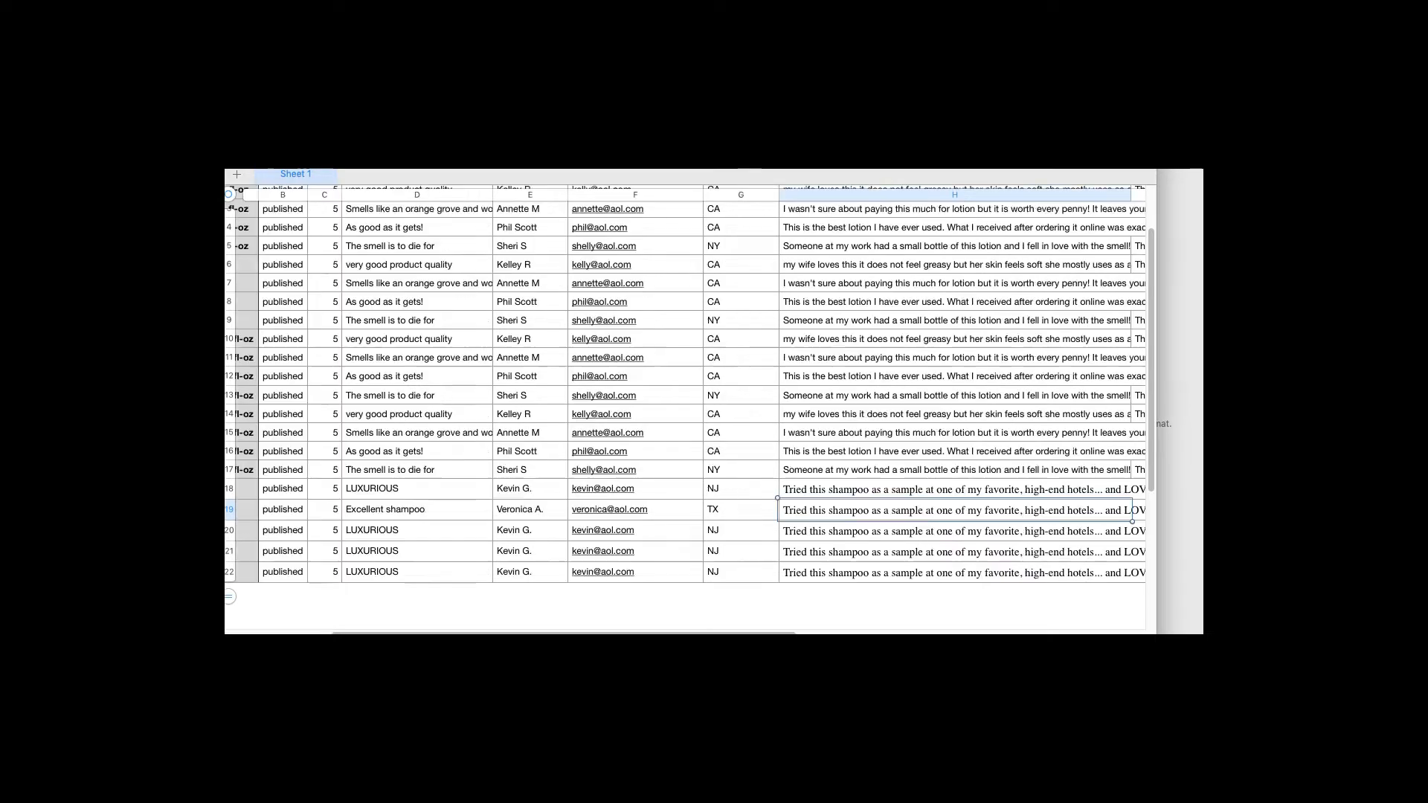
key(Tab)
key(super+Tab)
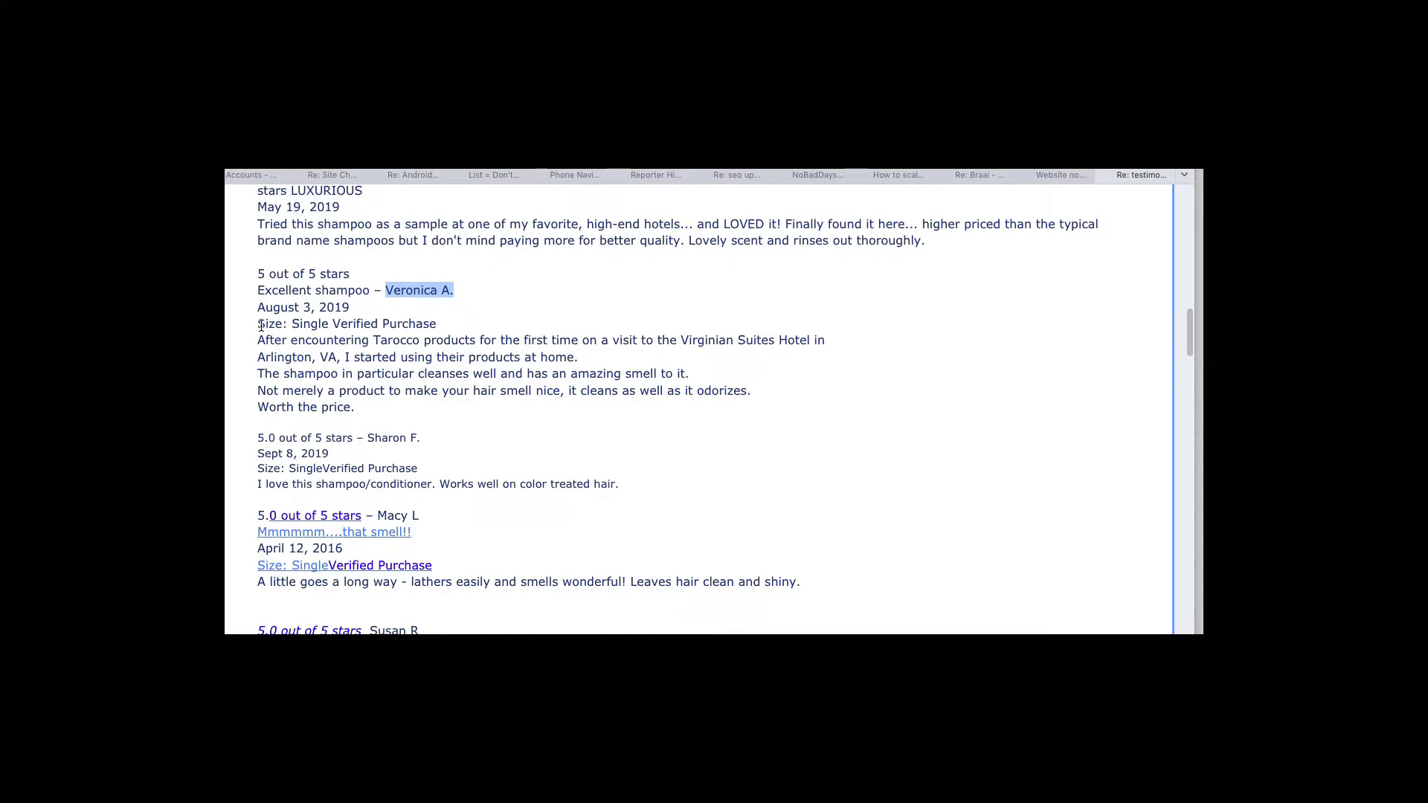
drag(257, 341, 364, 406)
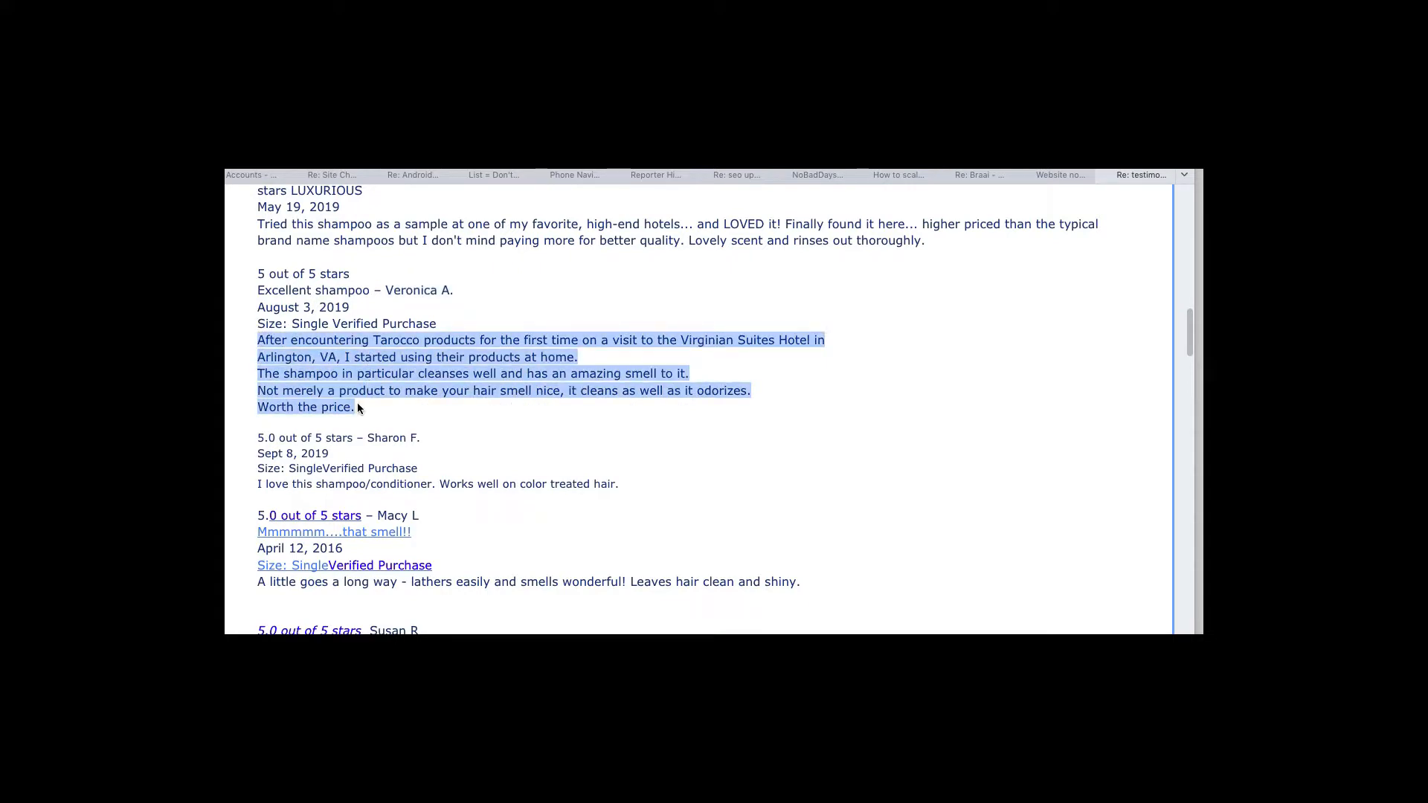
Undo the paste that spilled across rows, then paste the review's first line into H19
key(super+Tab)
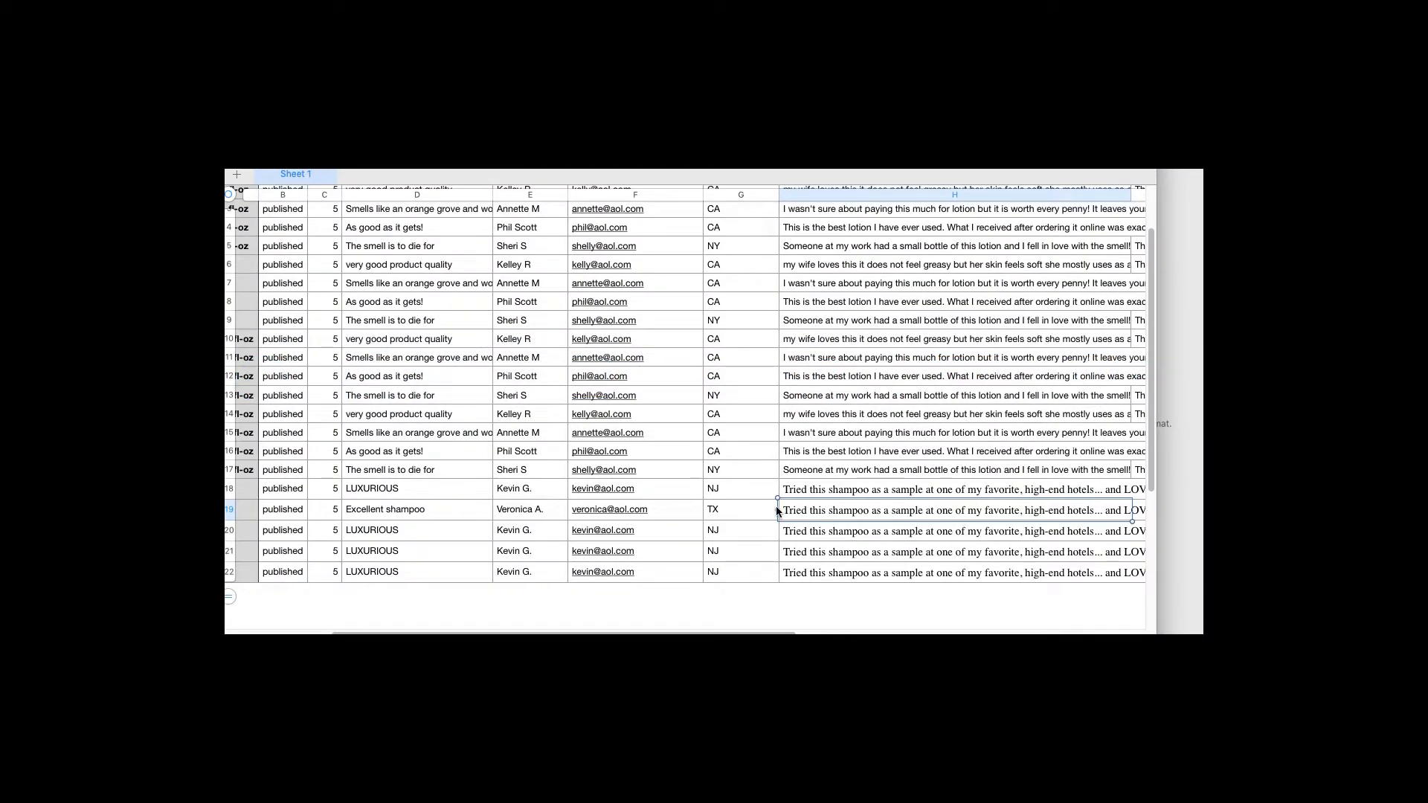
key(super+v)
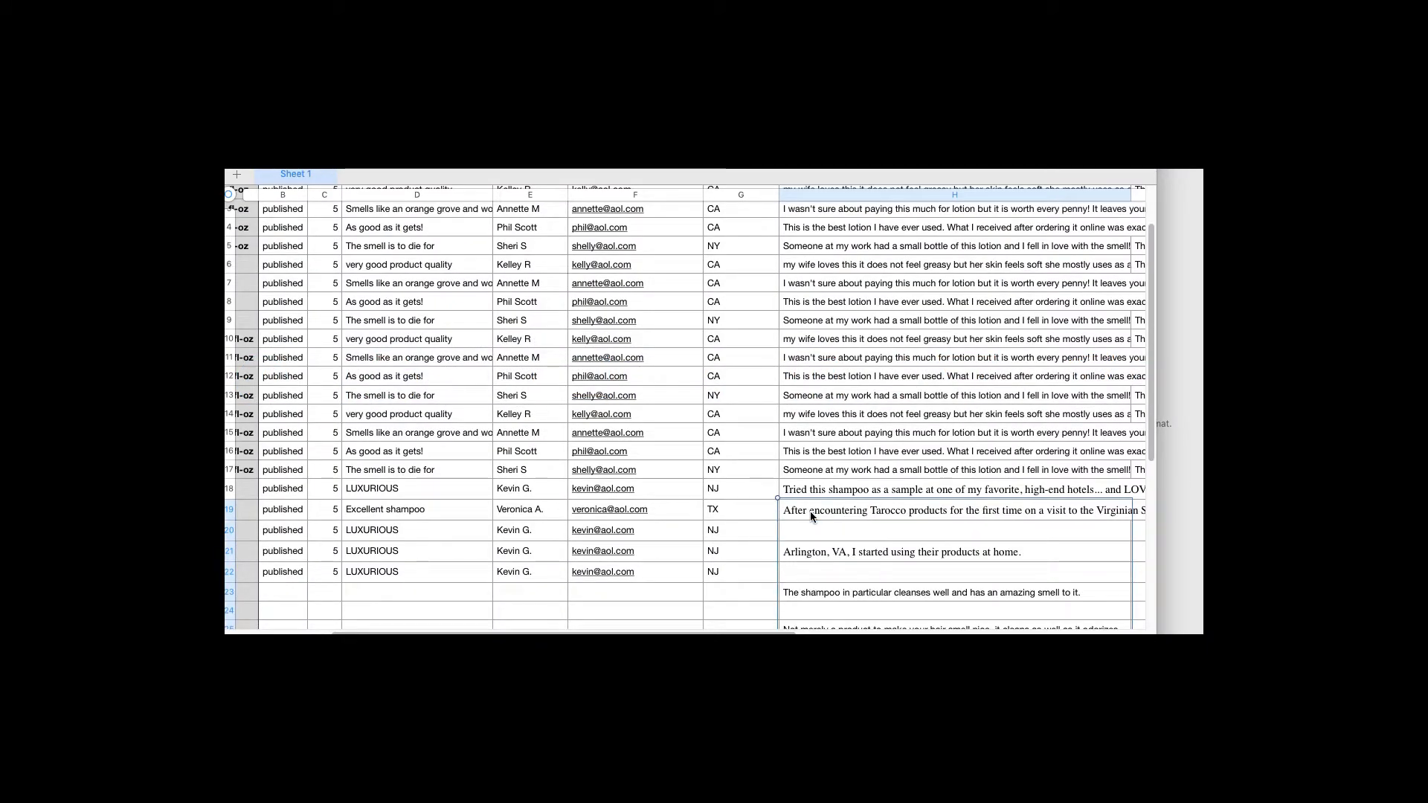
key(super+z)
key(super+Tab)
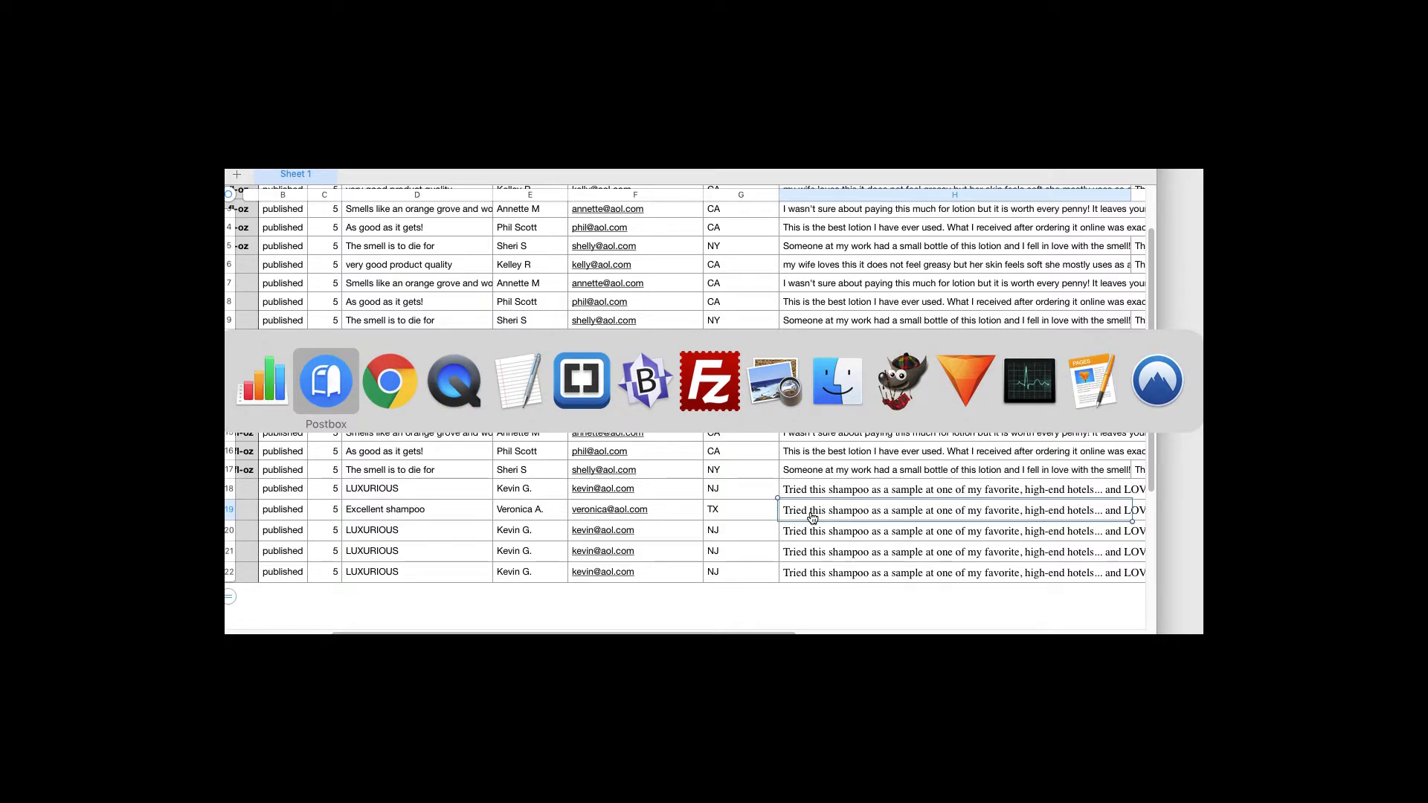
click(621, 388)
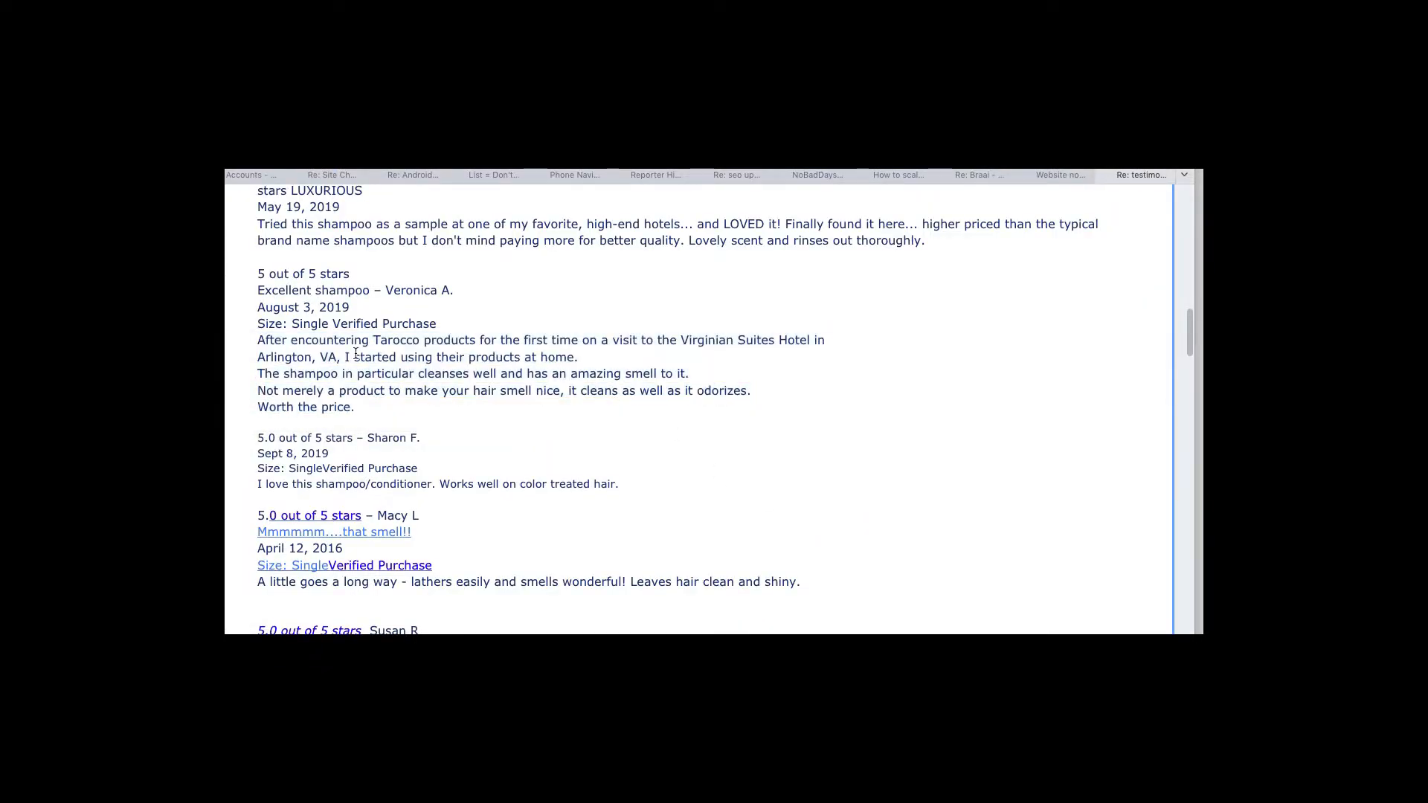
drag(259, 342, 825, 341)
key(super+Tab)
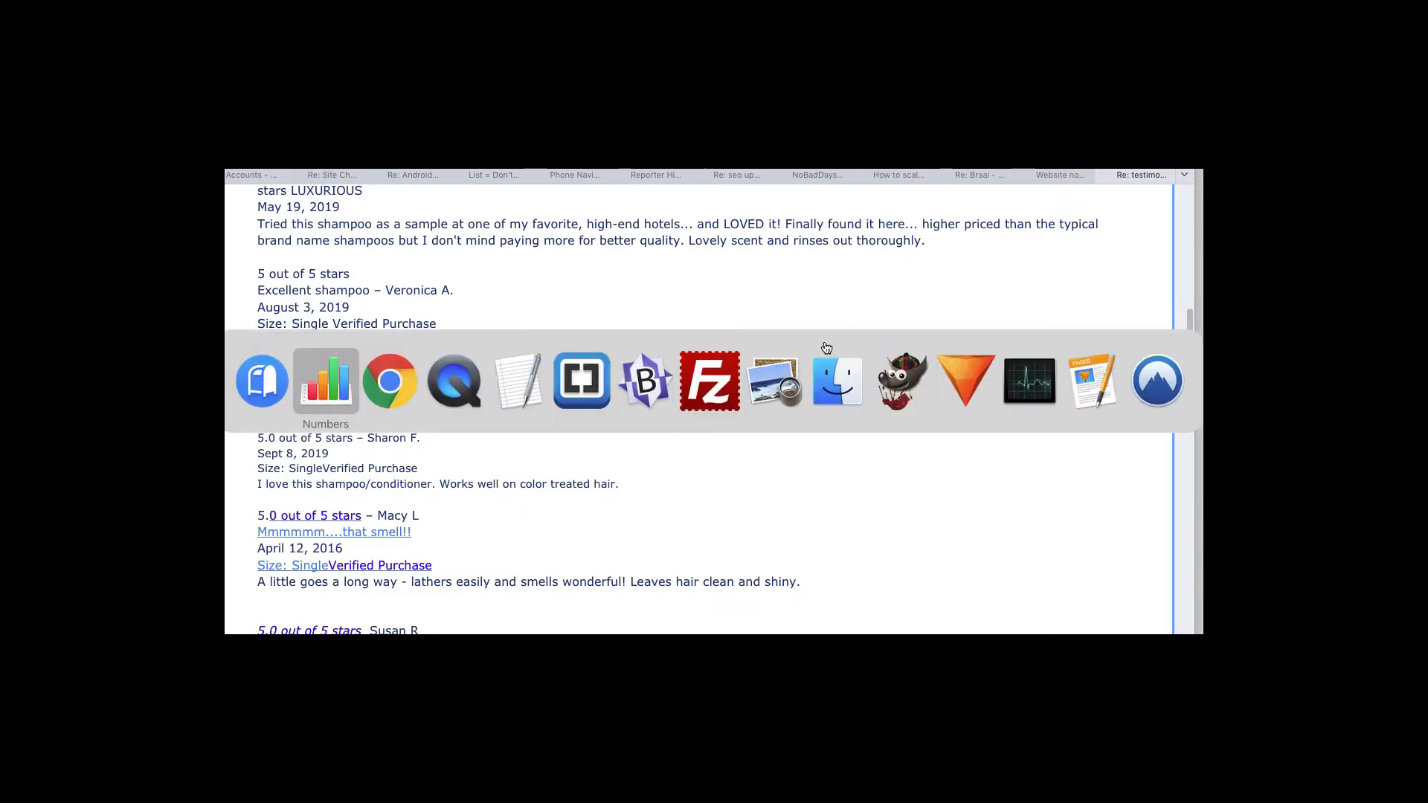
key(super+v)
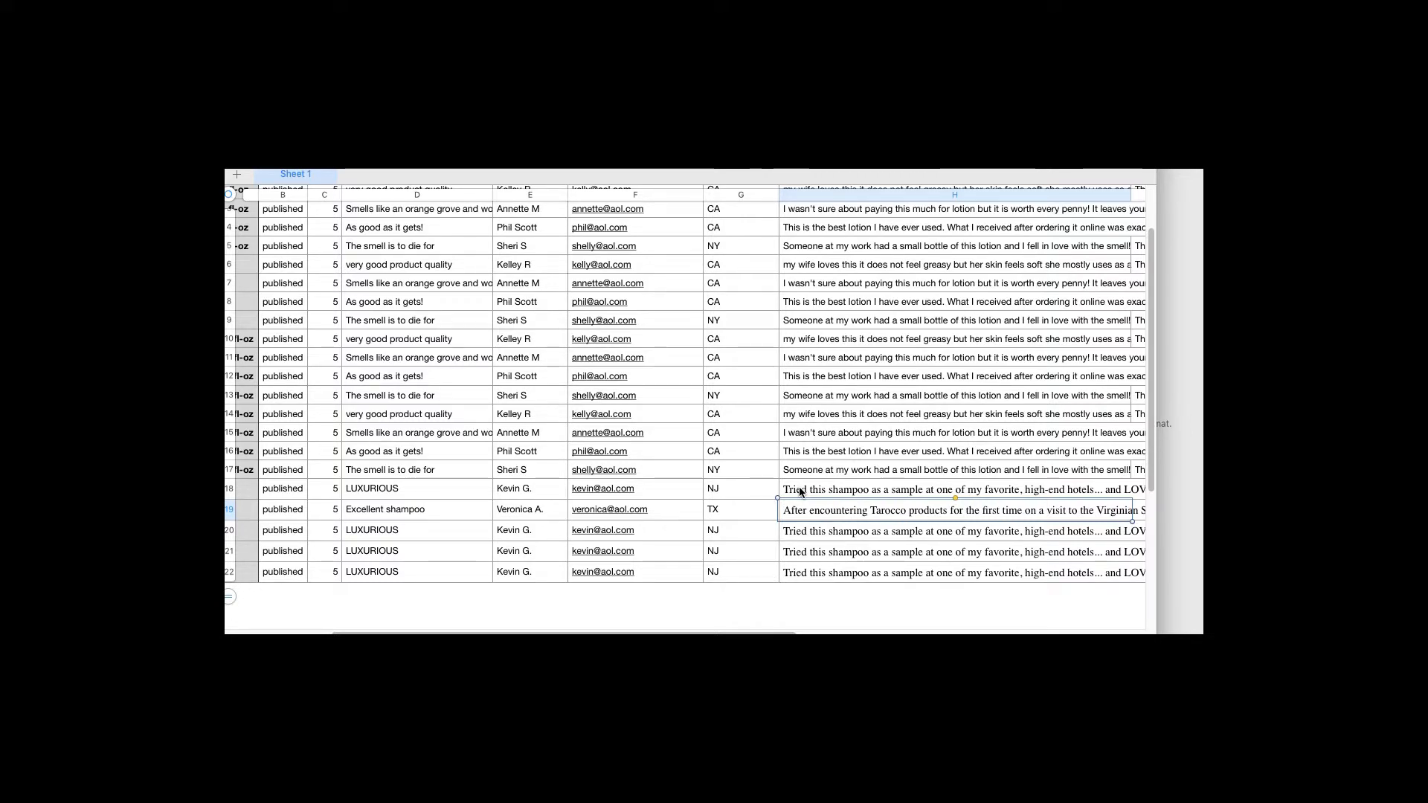
text(.)
key(Escape)
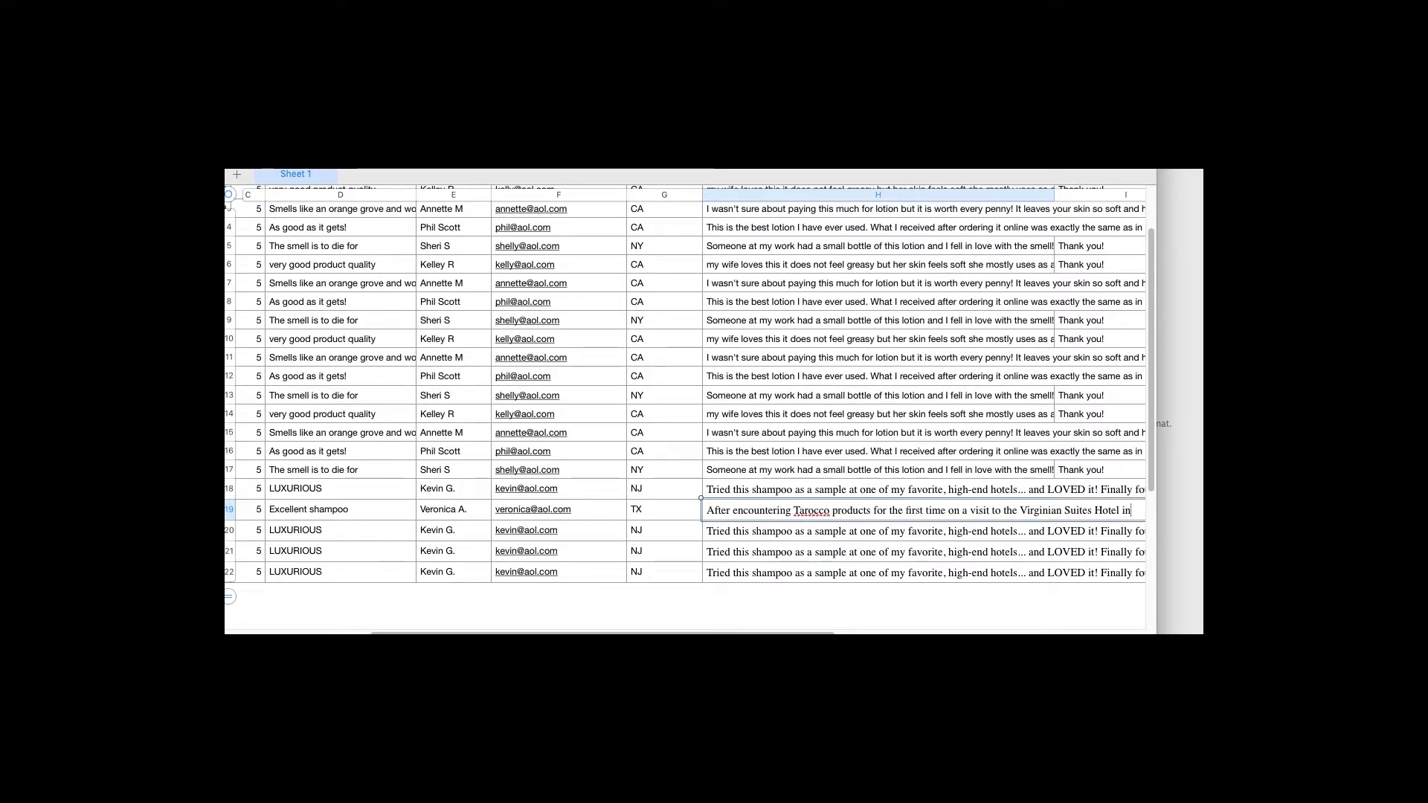
Append the review's second line to H19
key(super+Tab)
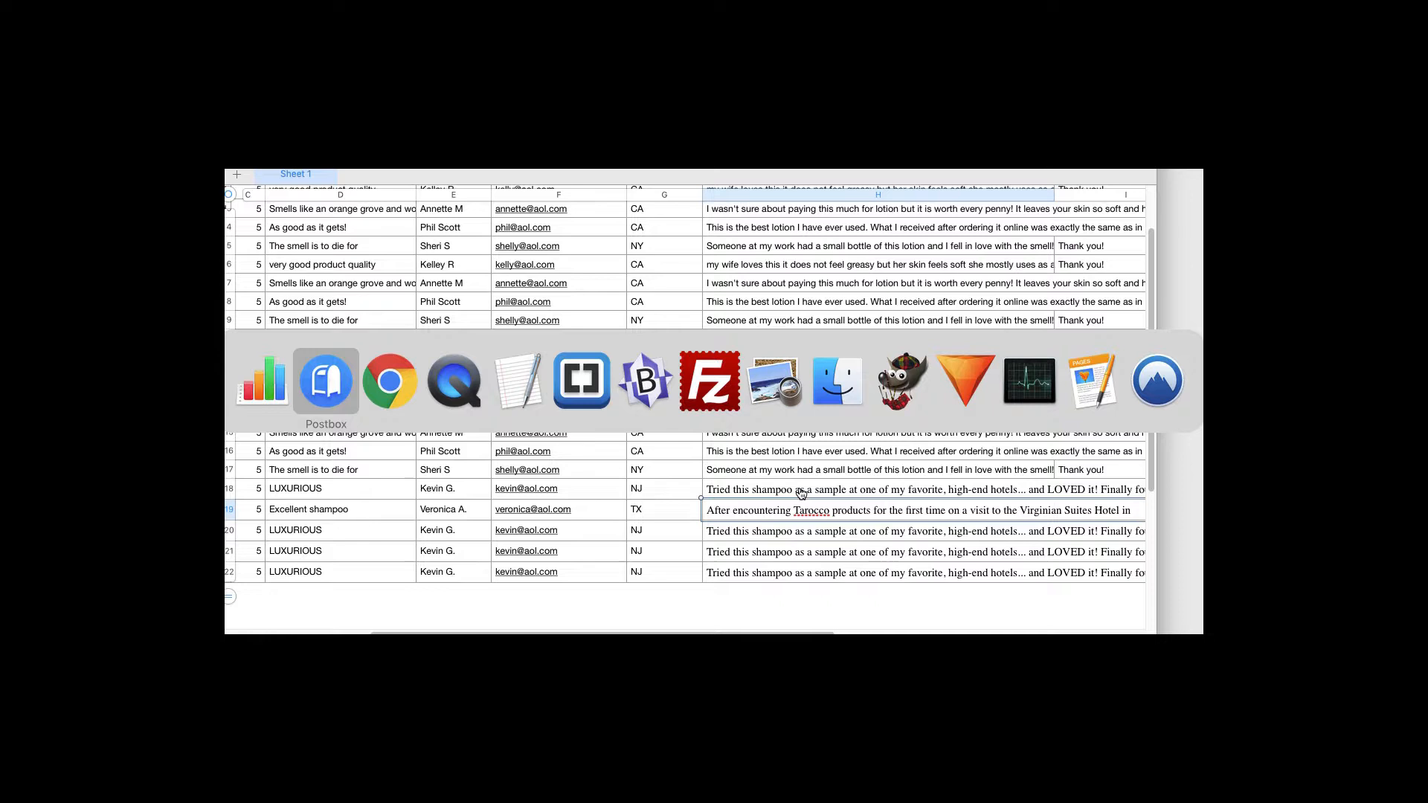
drag(258, 357, 578, 358)
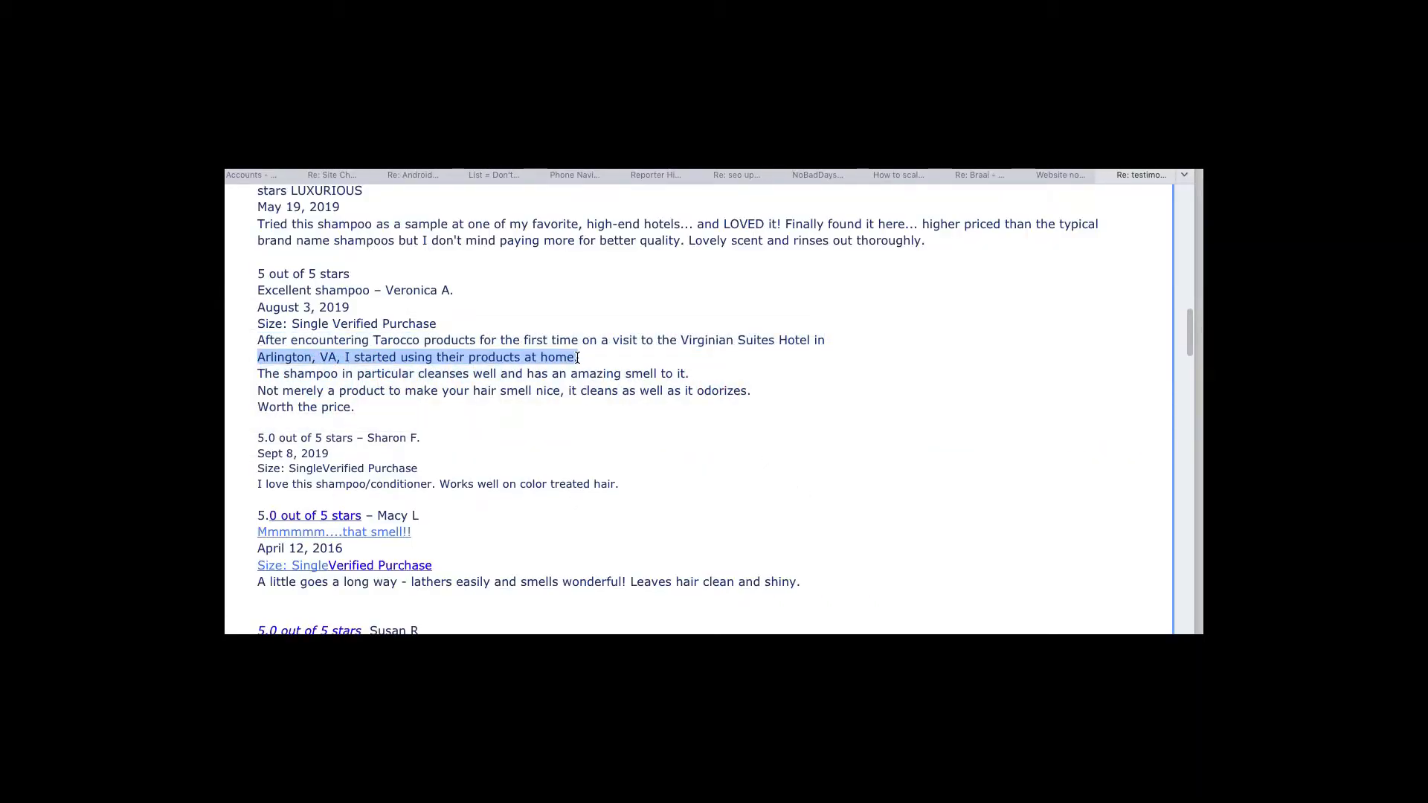
key(super+Tab)
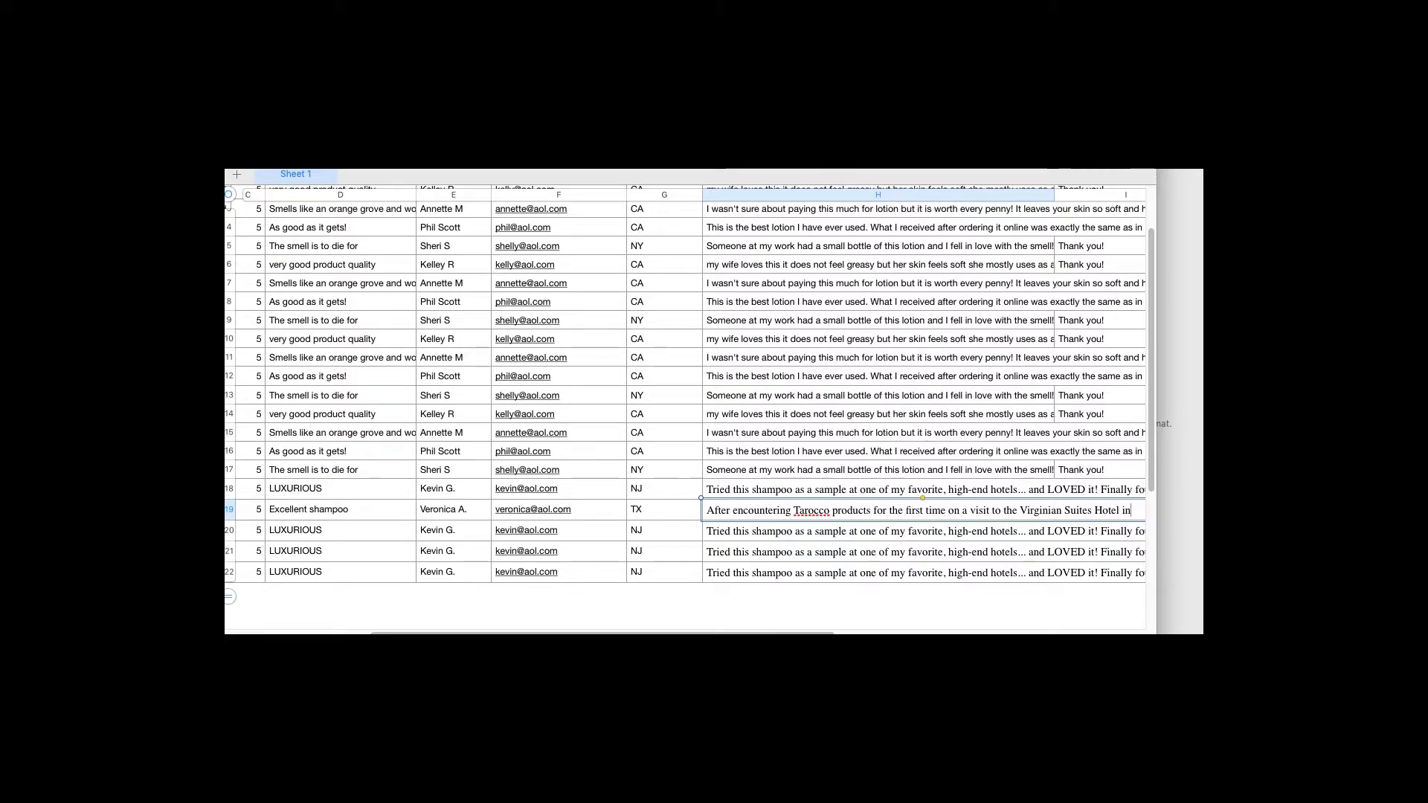
key(super+v)
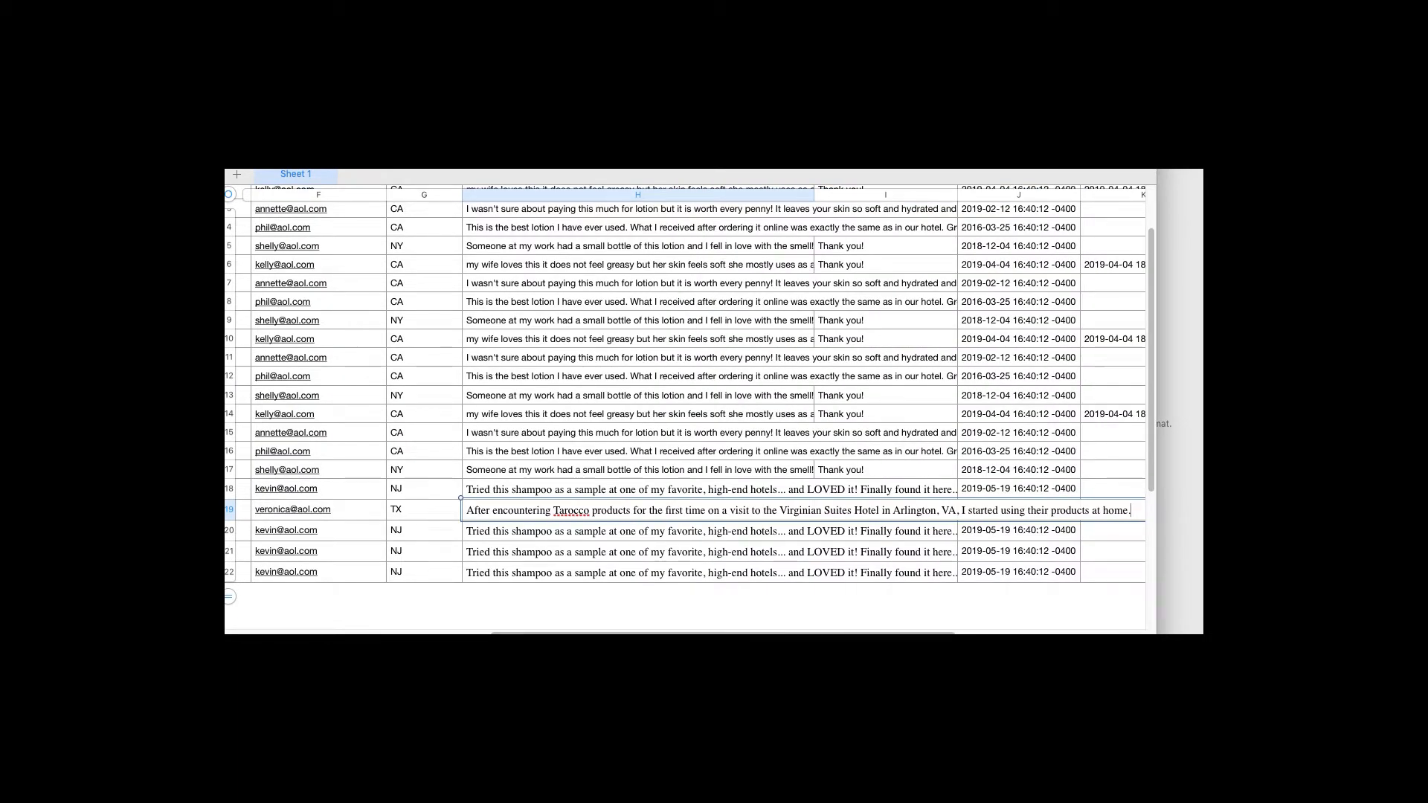
key(super+Tab)
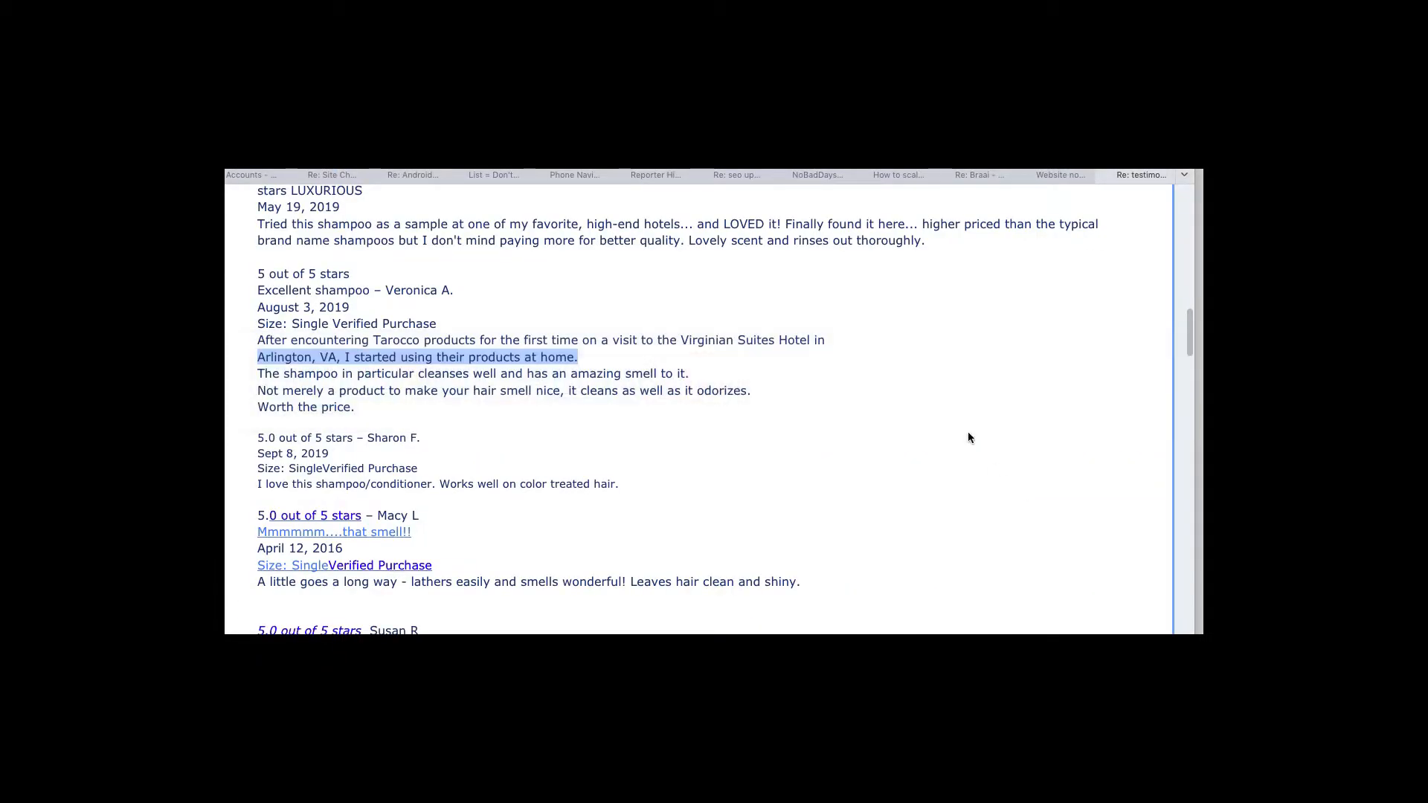
Append the review's cleansing-well line to H19
click(269, 374)
drag(269, 374, 526, 375)
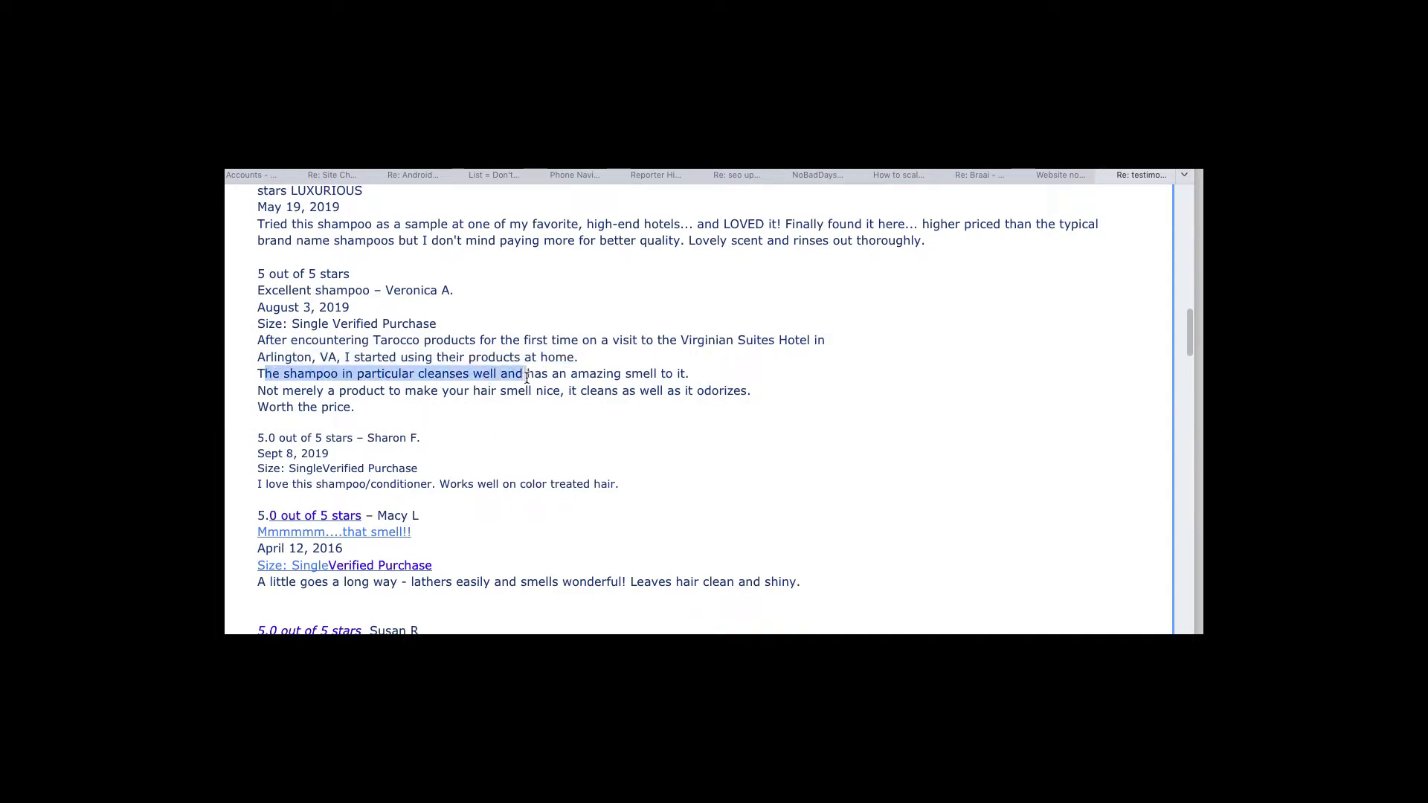
drag(259, 374, 692, 377)
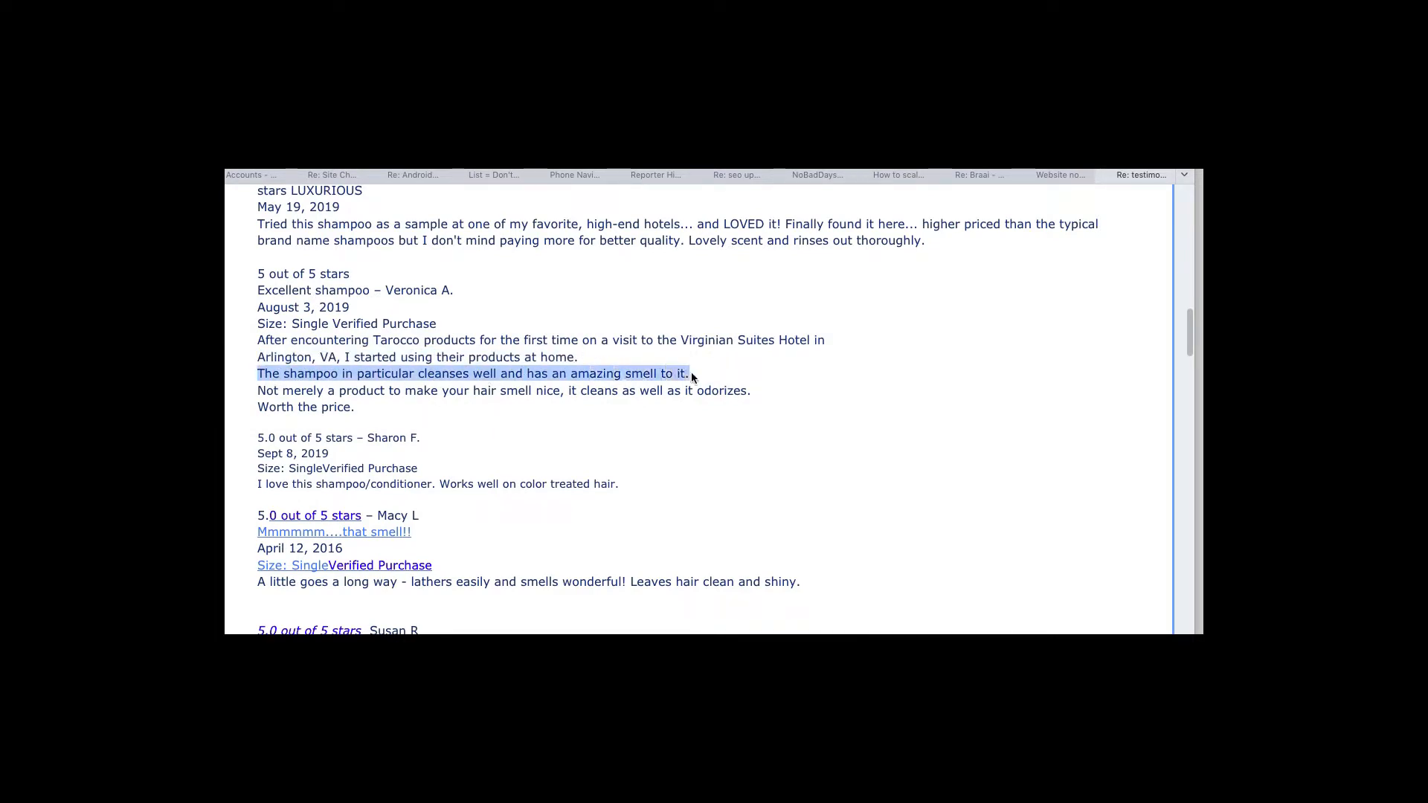
key(super+c)
key(super+Tab)
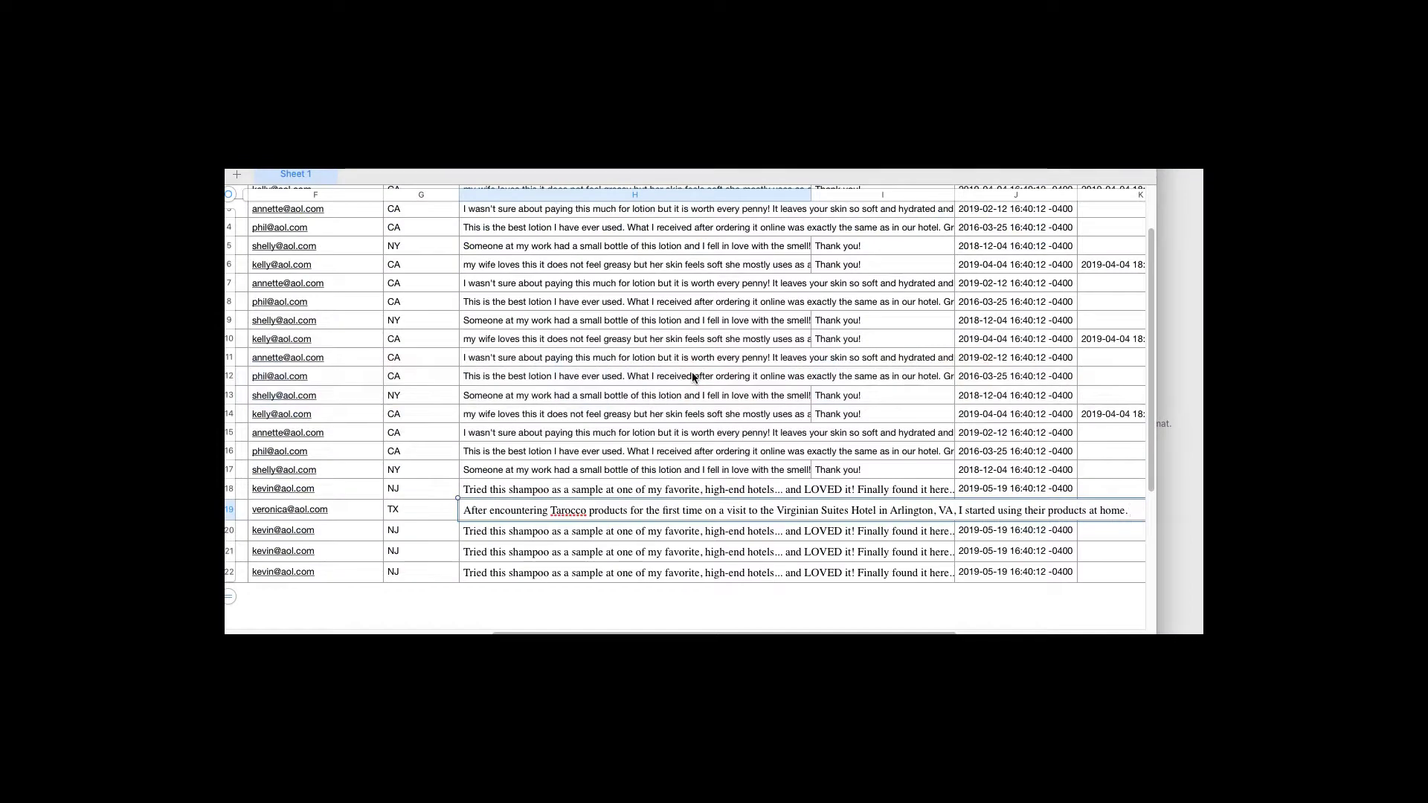
key(super+v)
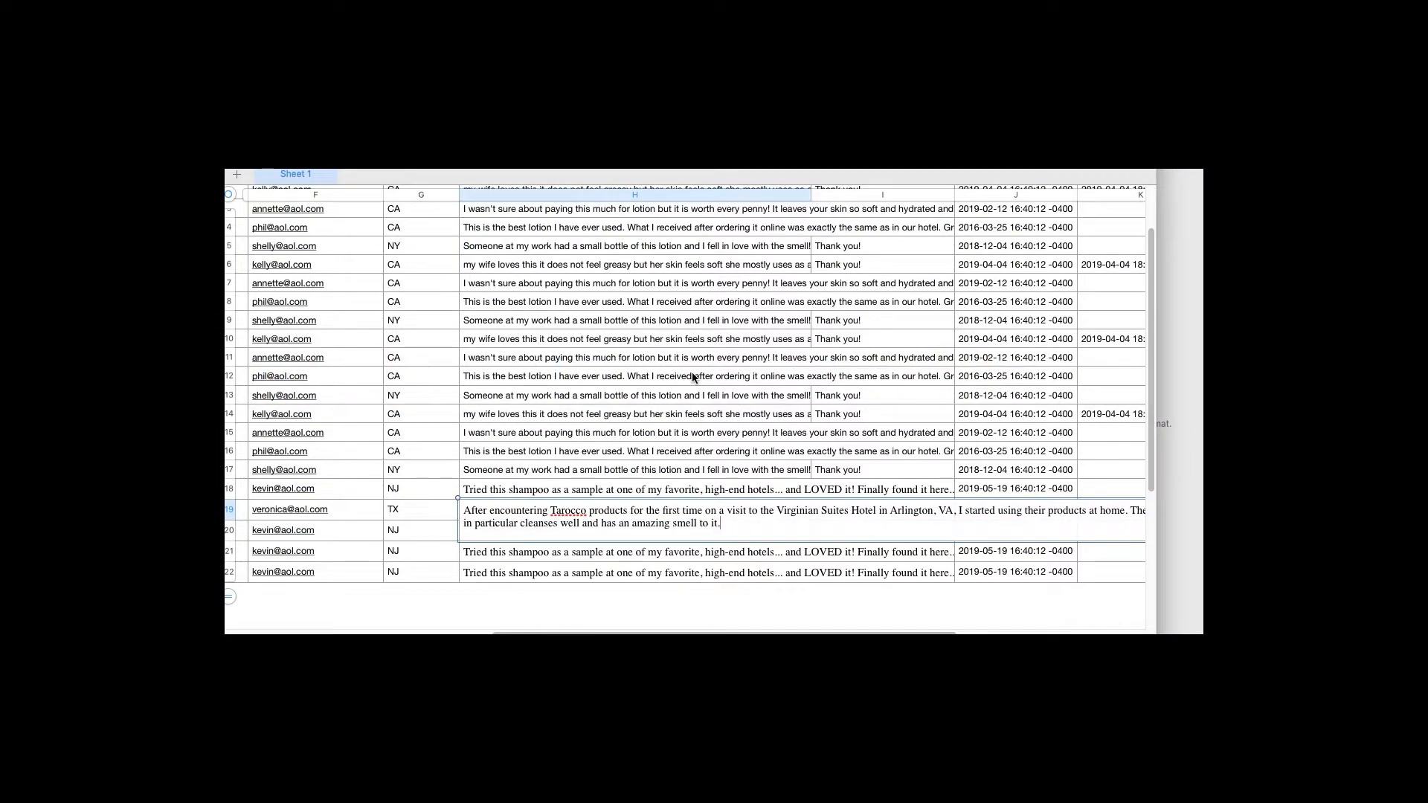
Append the 'Not merely a product' and 'Worth the price.' lines to complete H19's review
key(super+Tab)
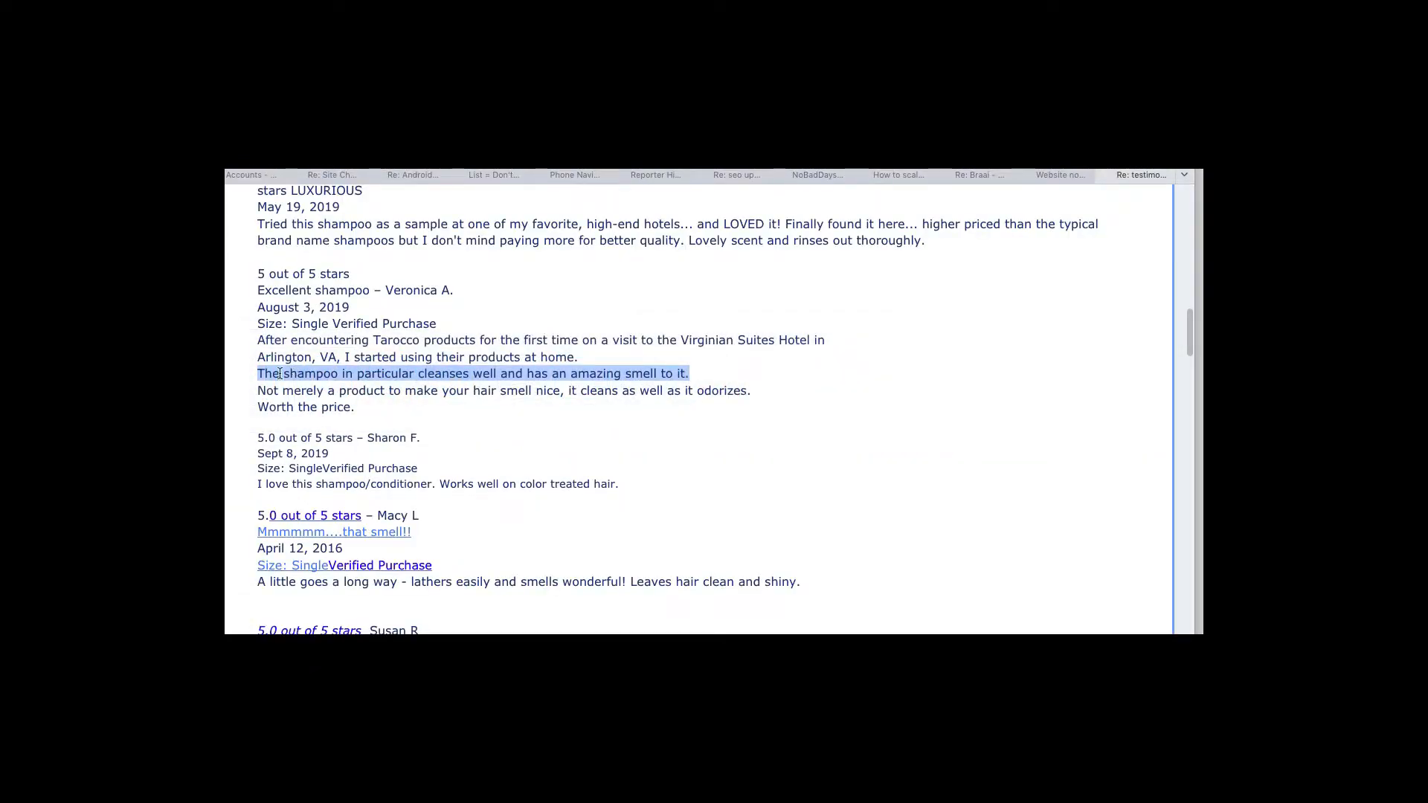
drag(257, 394, 756, 397)
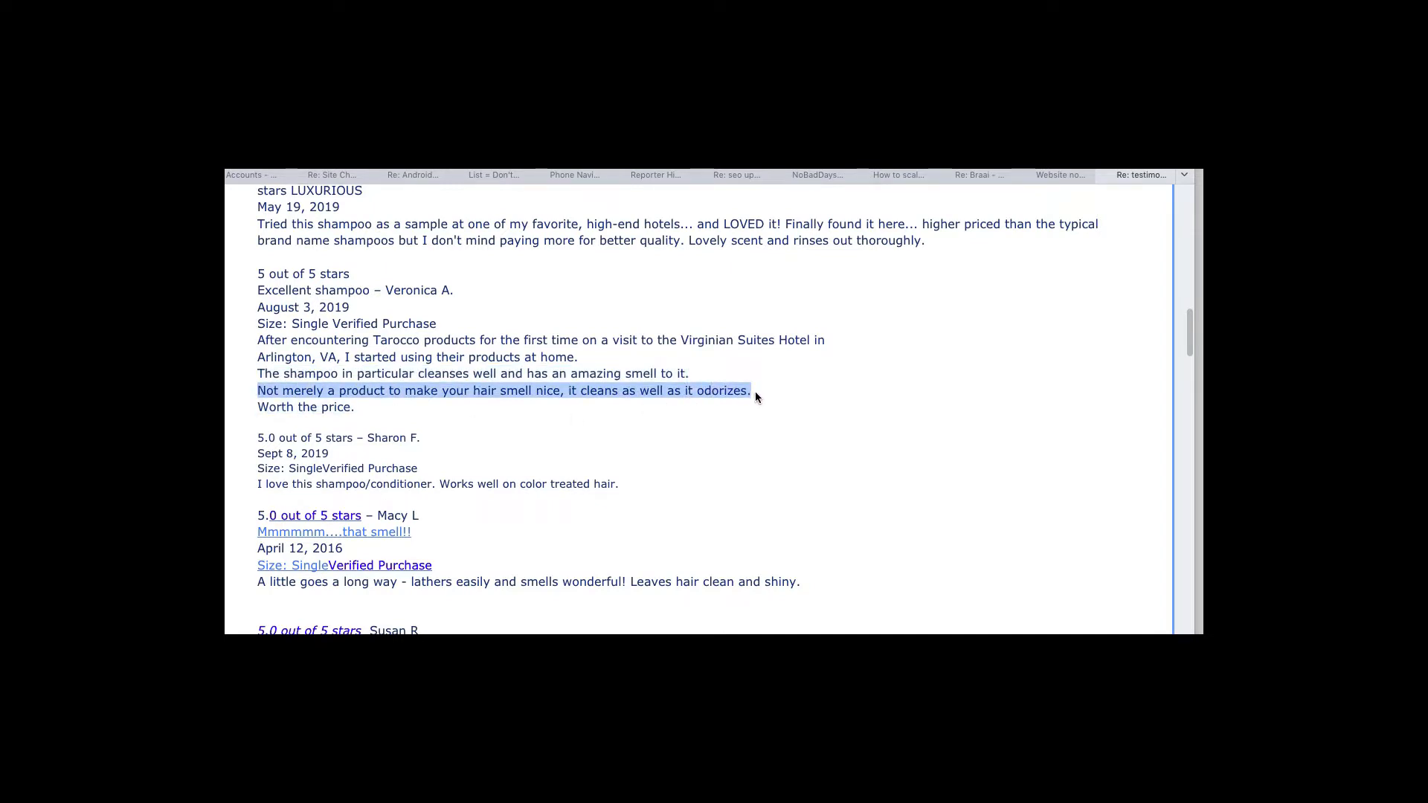
key(super+c)
key(super+Tab)
key(super+v)
key(super+Tab)
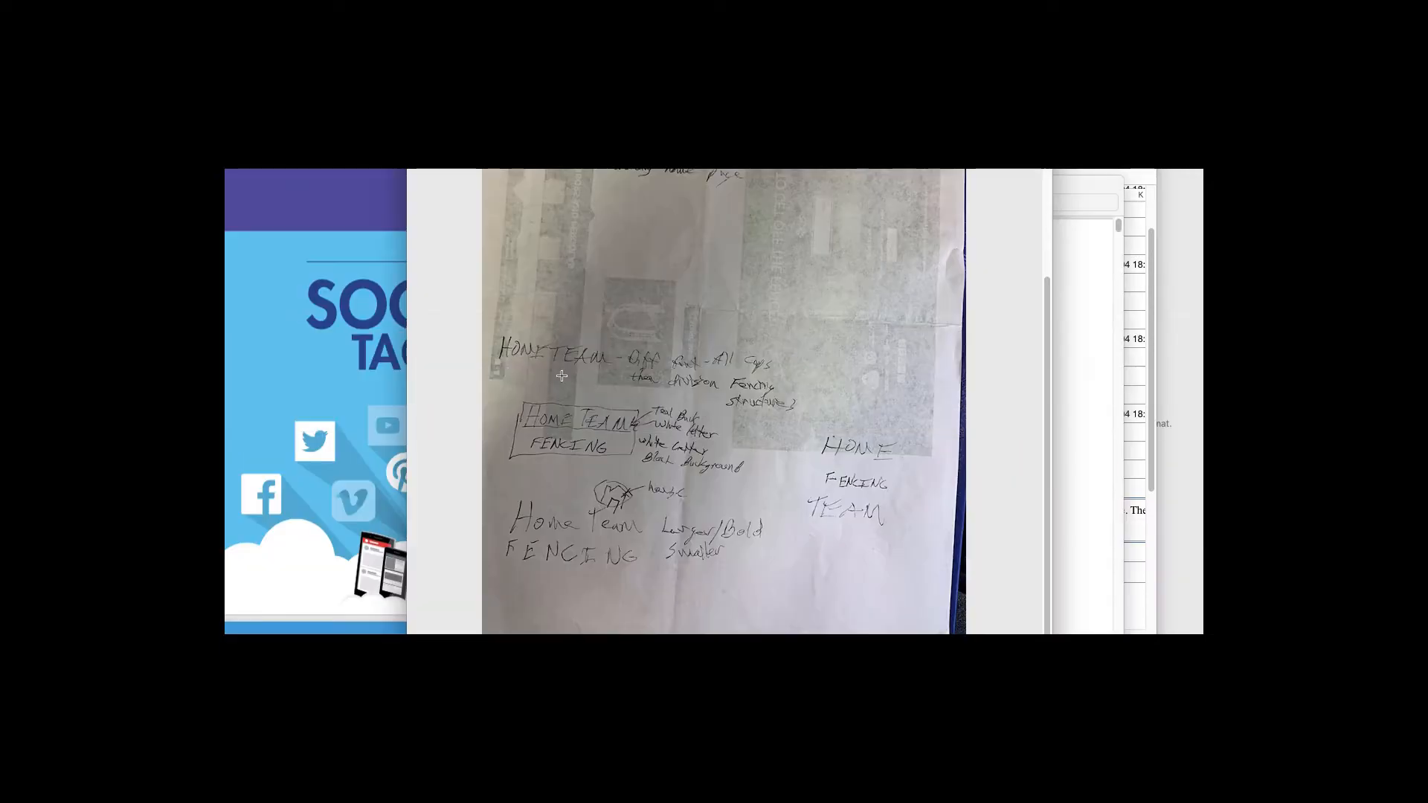
key(super+Tab)
key(super+Tab)
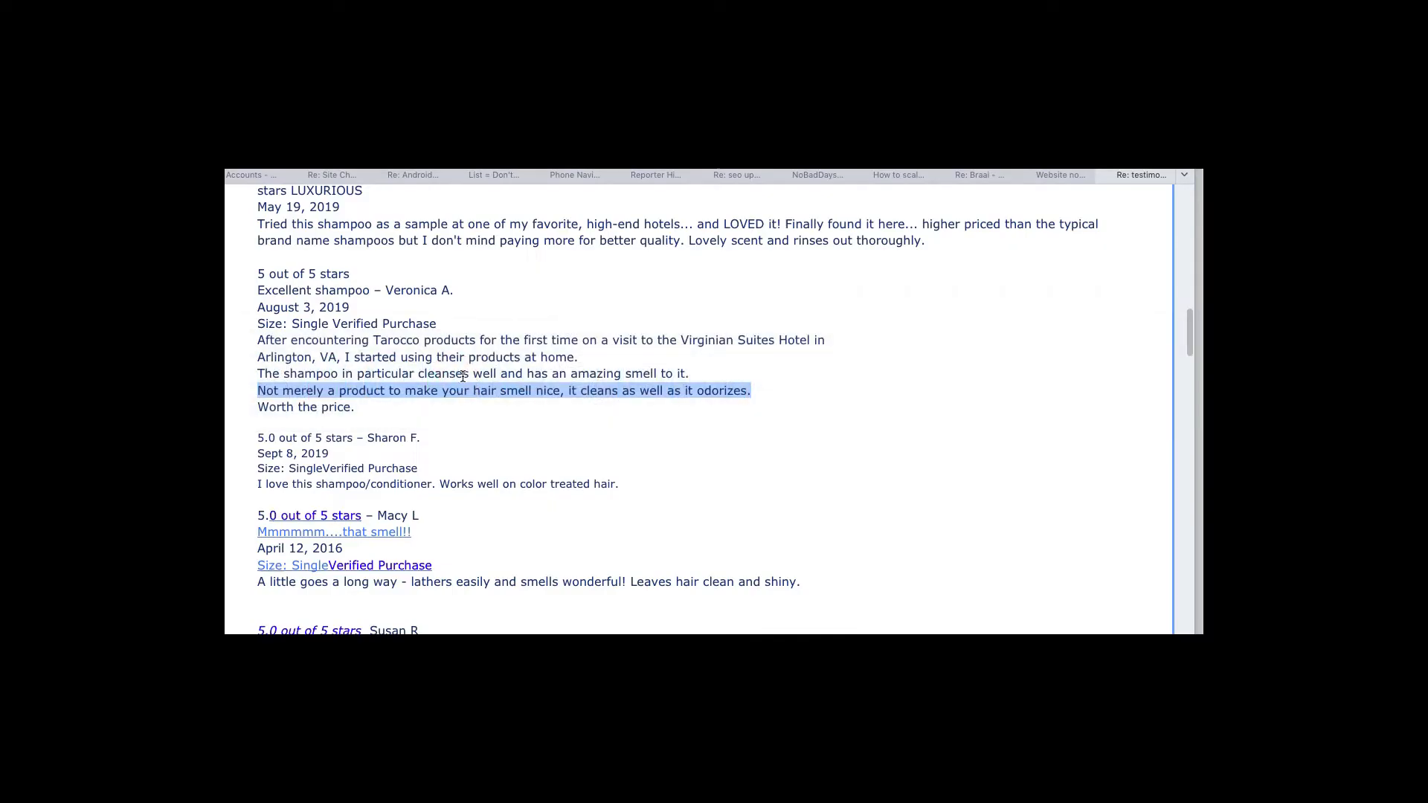
drag(251, 408, 363, 411)
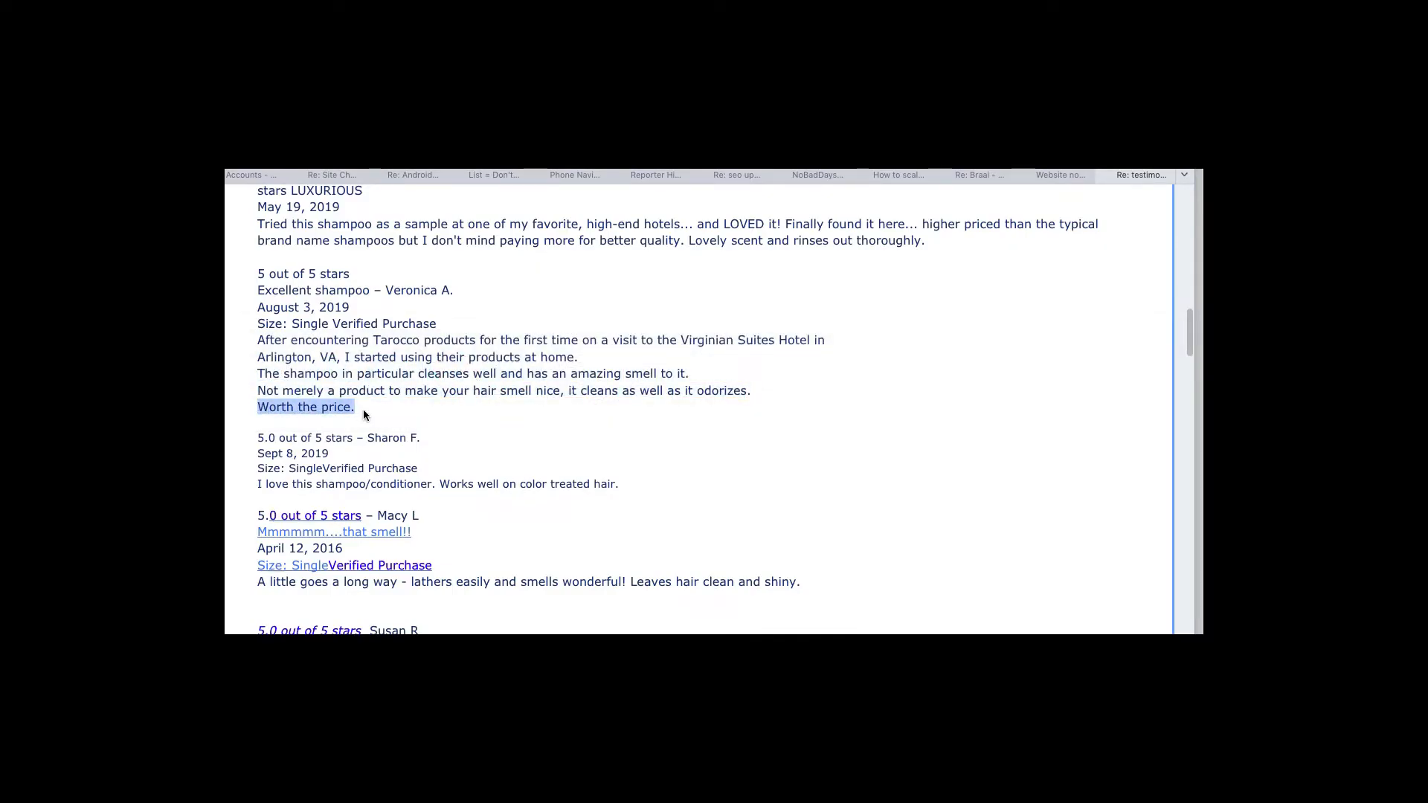
key(super+Tab)
key(super+Tab)
key(super+Tab)
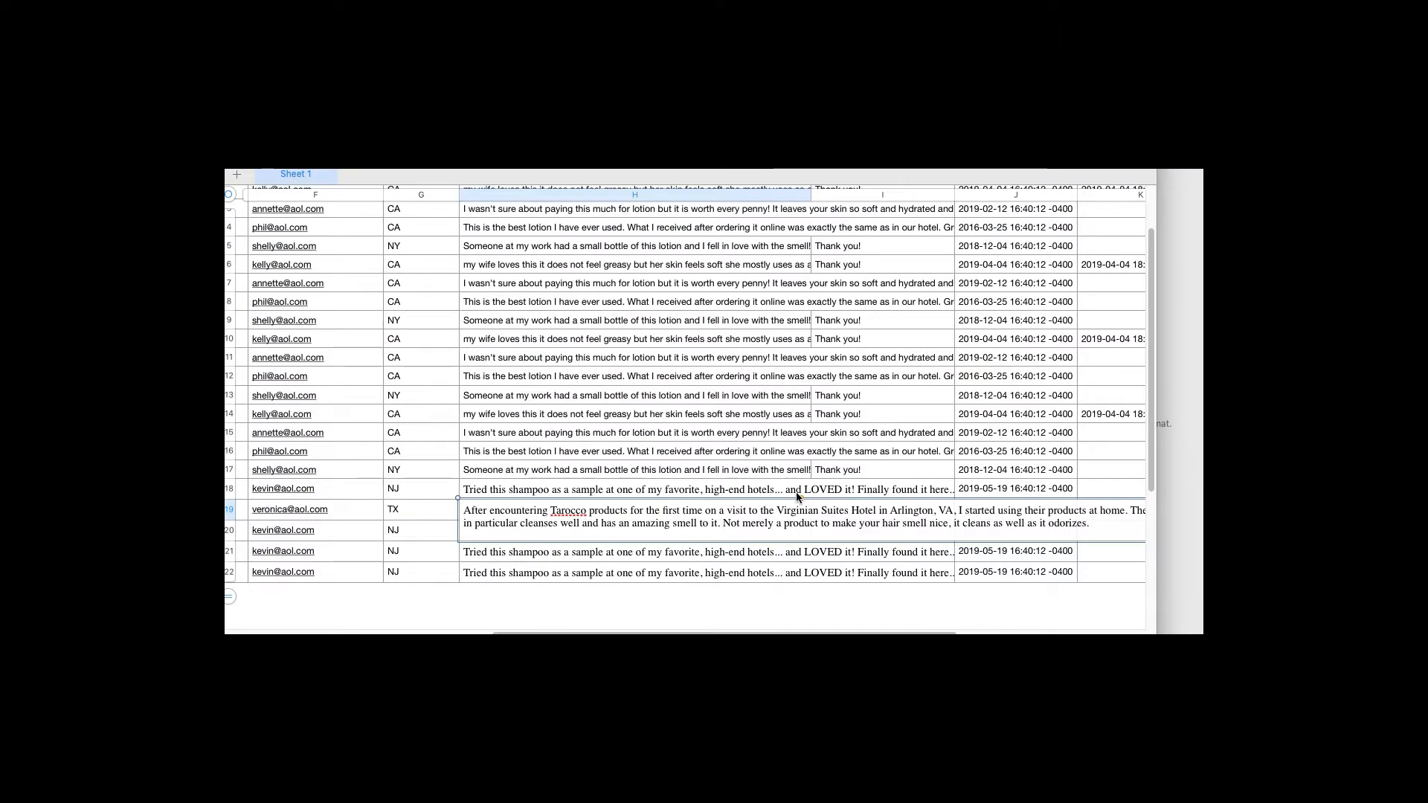
key(super+v)
key(Tab)
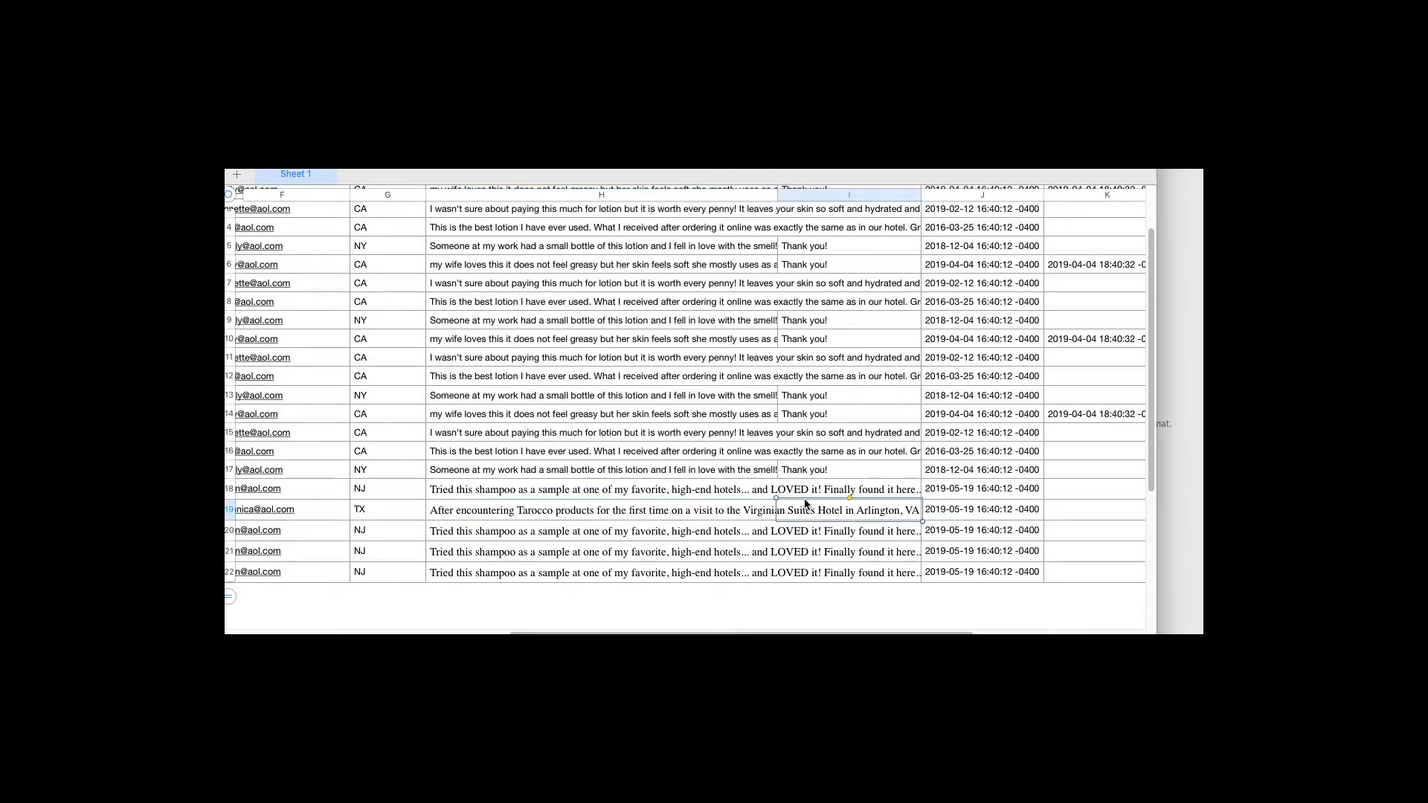
key(Tab)
key(super+Tab)
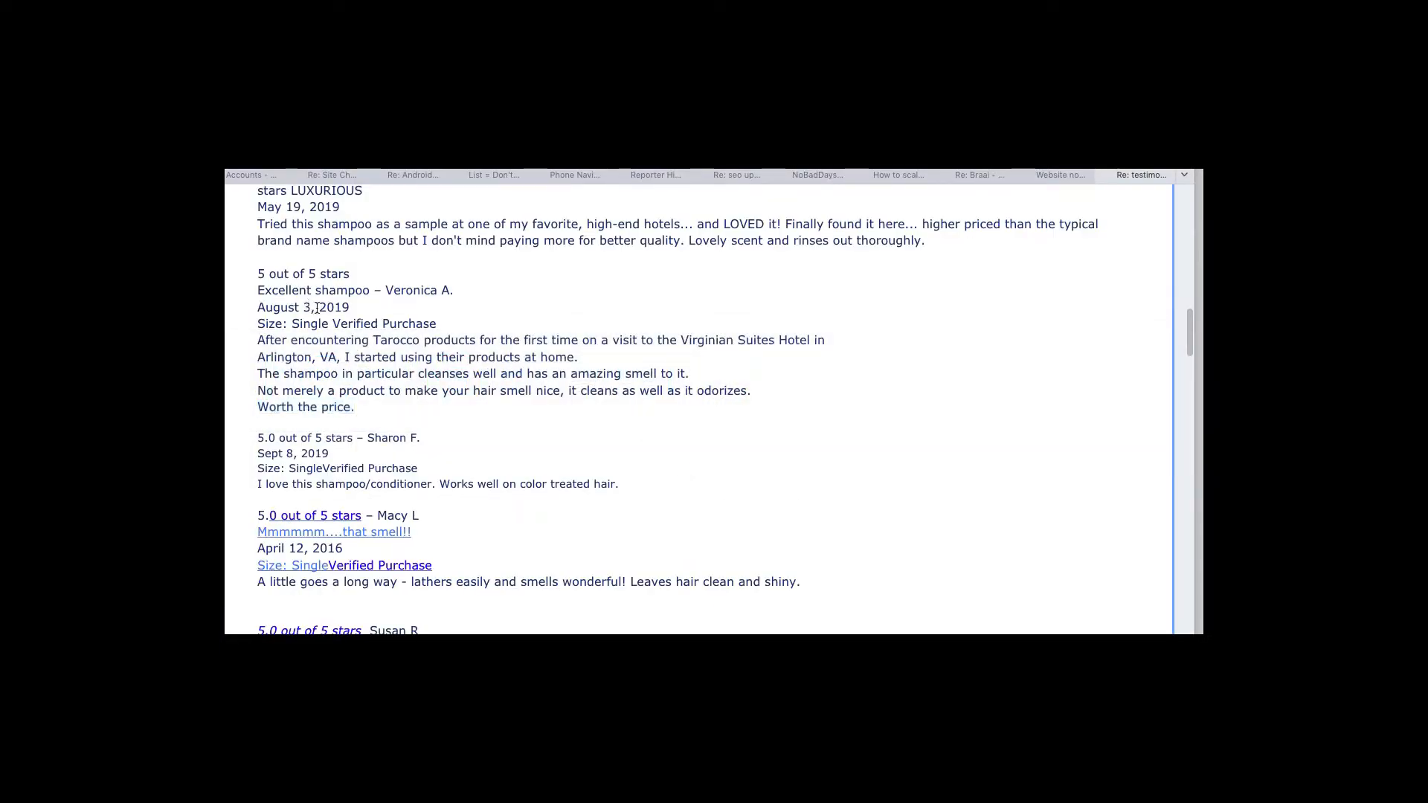
key(super+Tab)
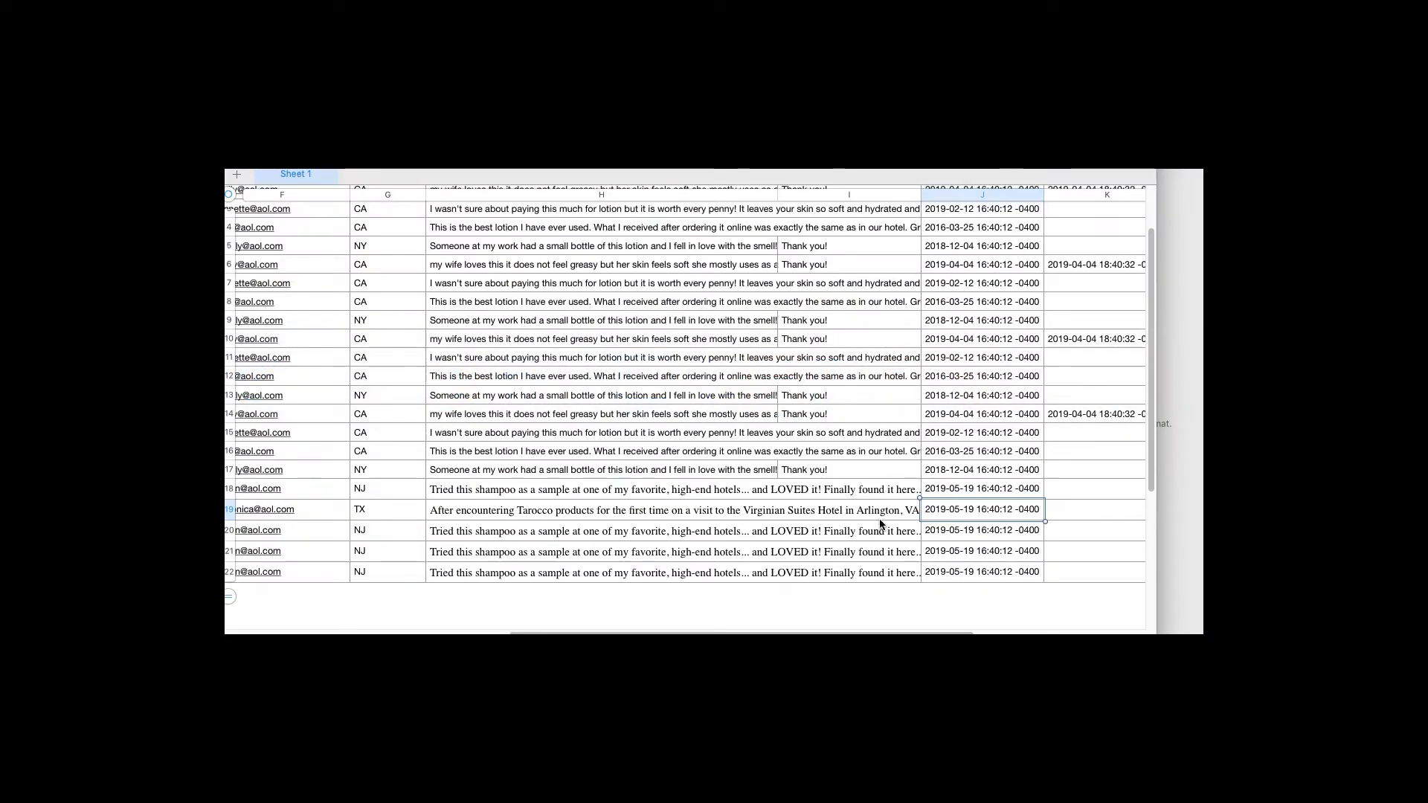
click(955, 515)
key(BackSpace)
text(8)
key(Right)
key(BackSpace)
key(BackSpace)
text(02)
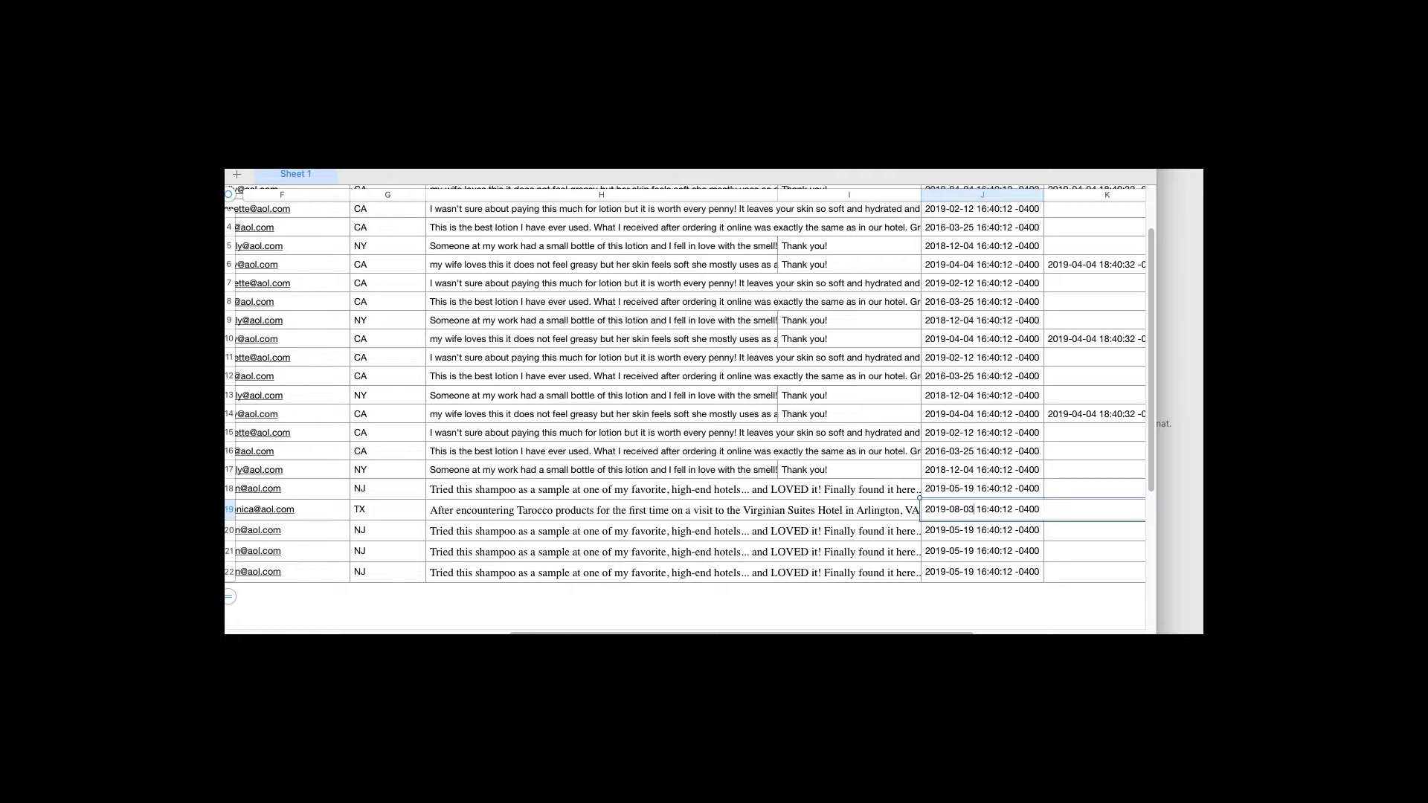
key(Tab)
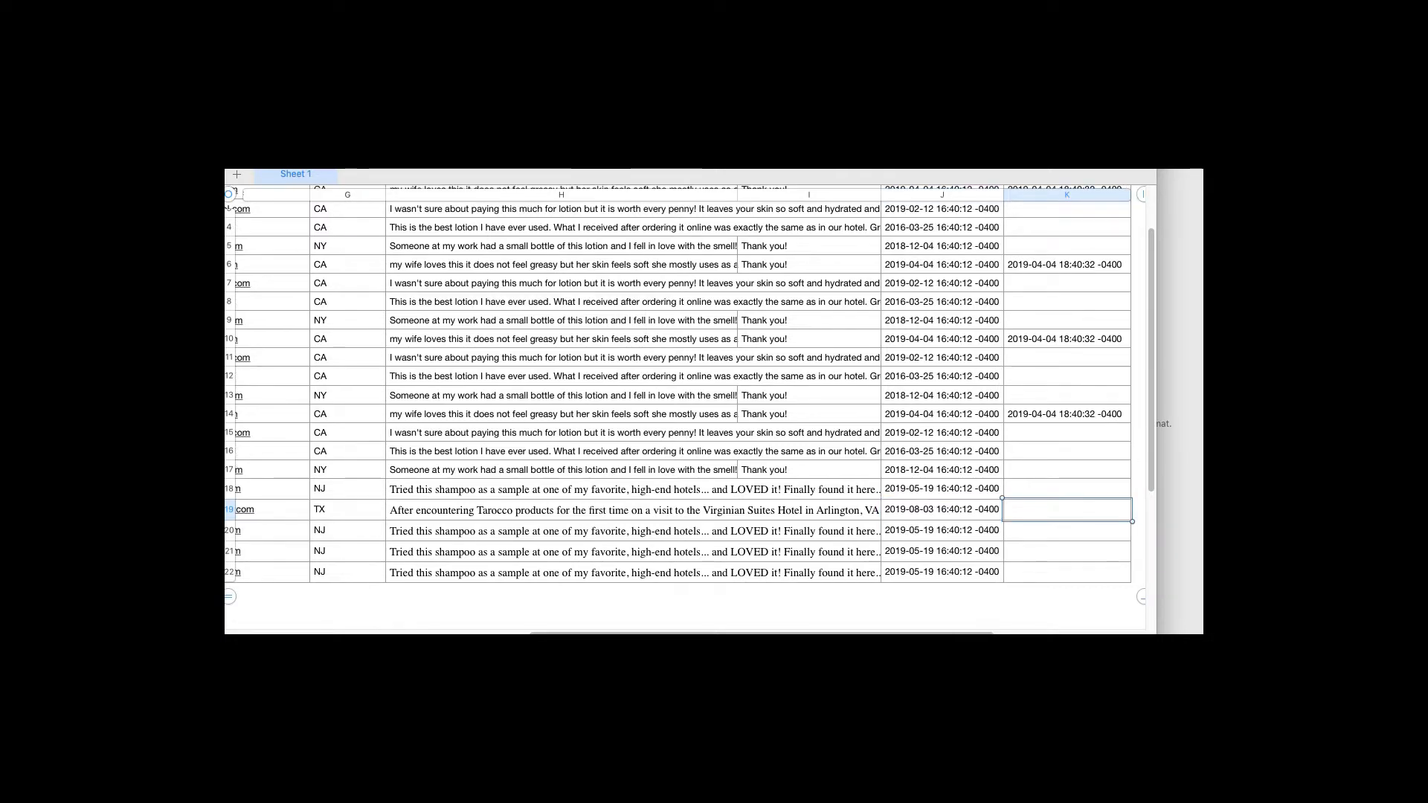
key(Left)
key(Left)
key(Left)
key(Left)
key(Left)
key(Left)
key(Left)
key(Left)
key(Left)
key(Left)
key(Down)
key(super+Tab)
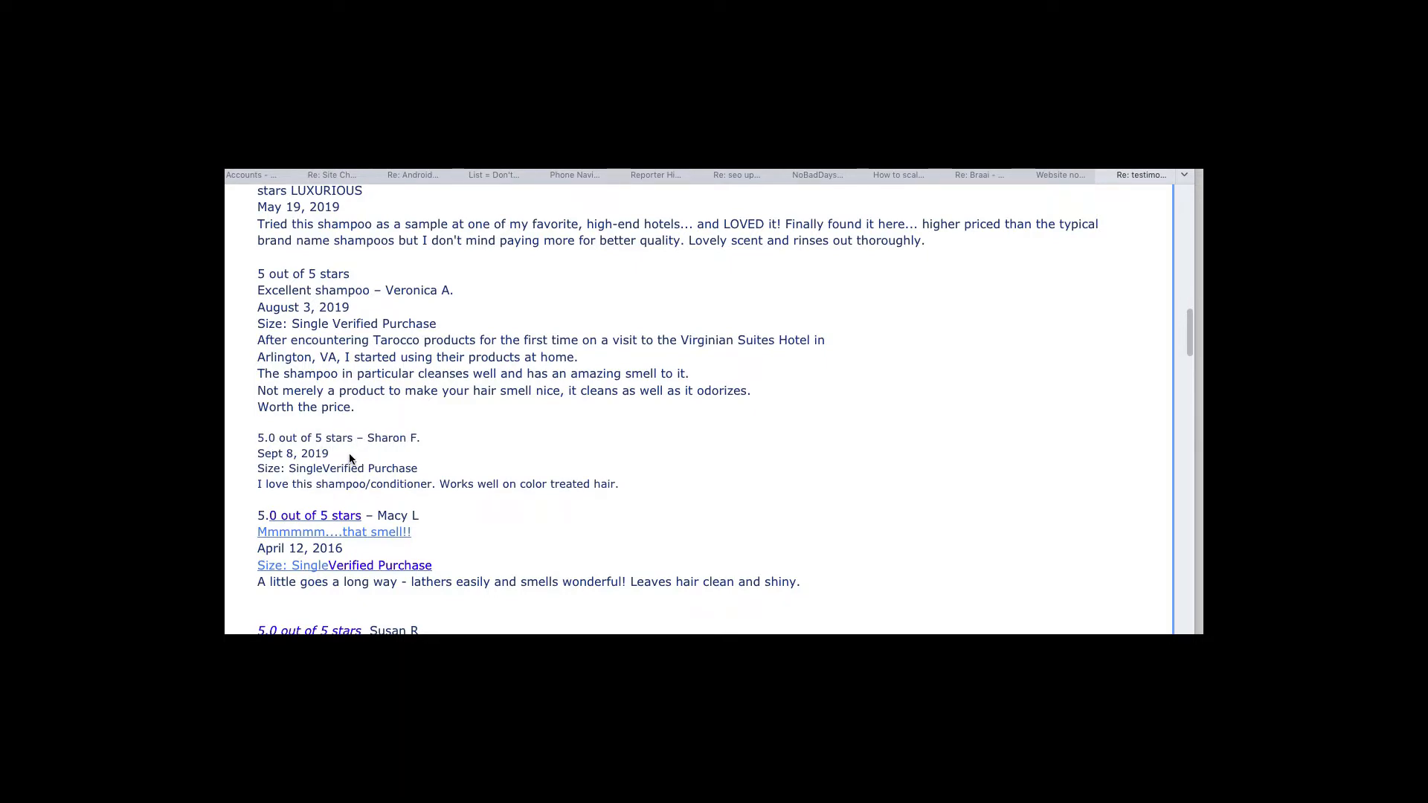
Enter the title 'Wonderful', the reviewer's name and e-mail, and state TN in row 20
drag(363, 438, 420, 433)
key(super+Tab)
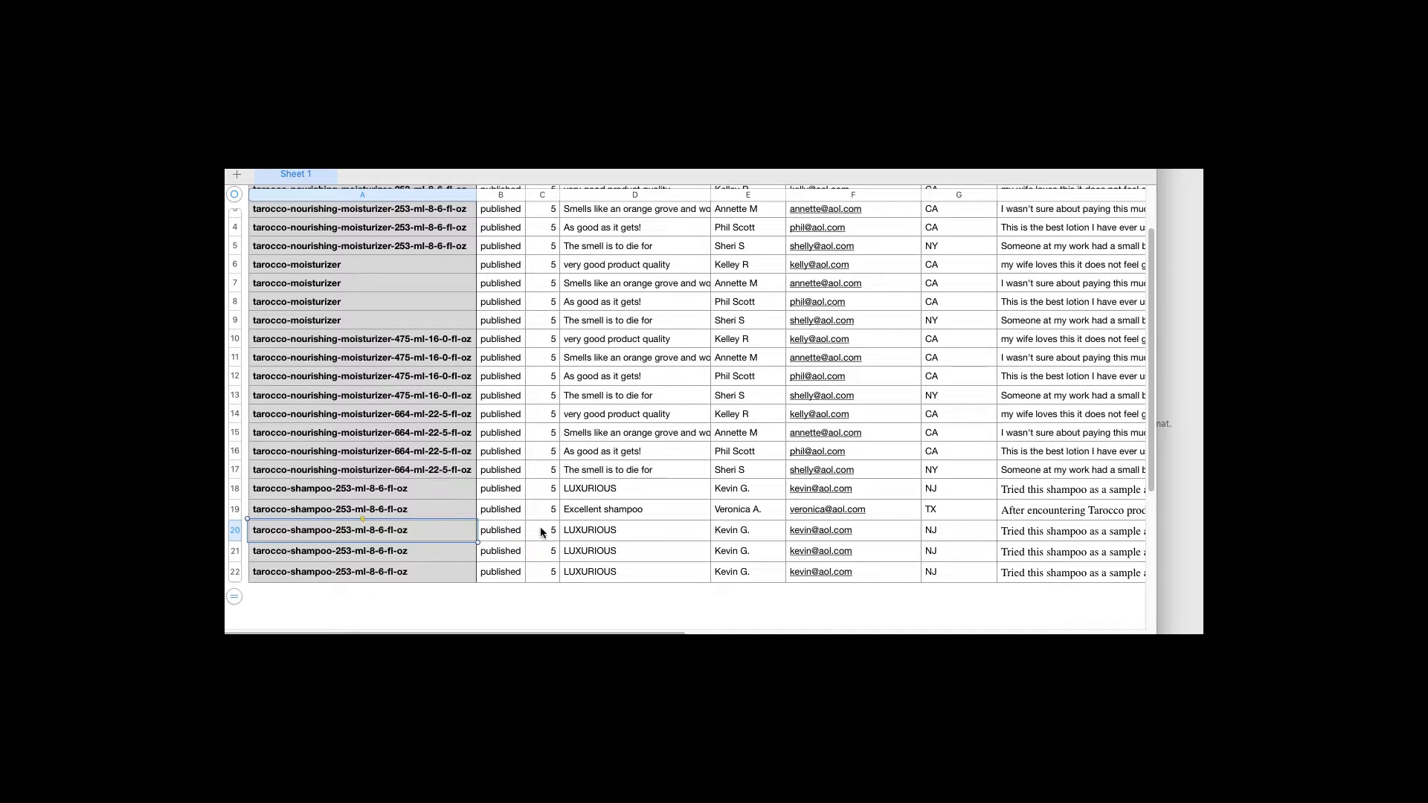
click(598, 529)
text(Wond)
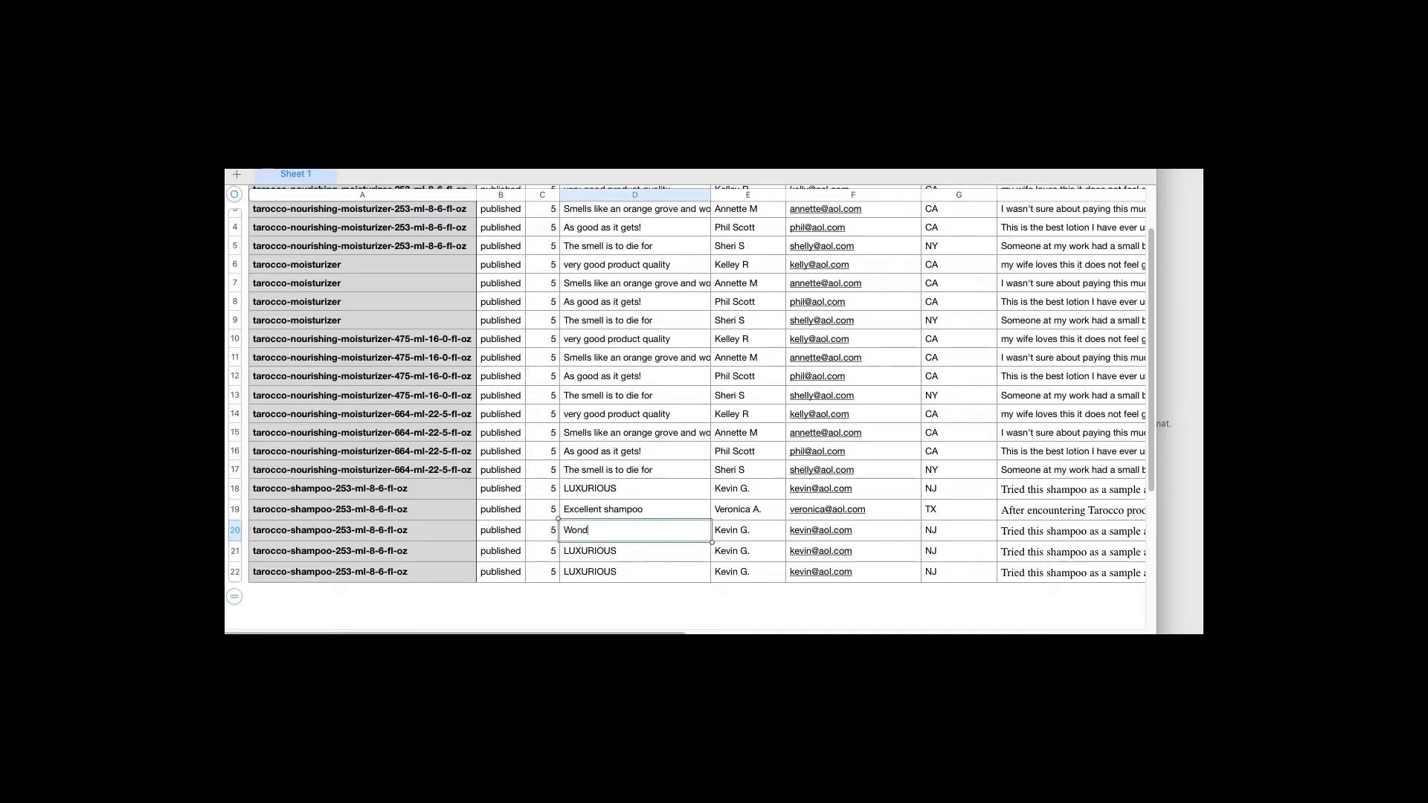
text(erful)
key(Tab)
text(Sharon F.)
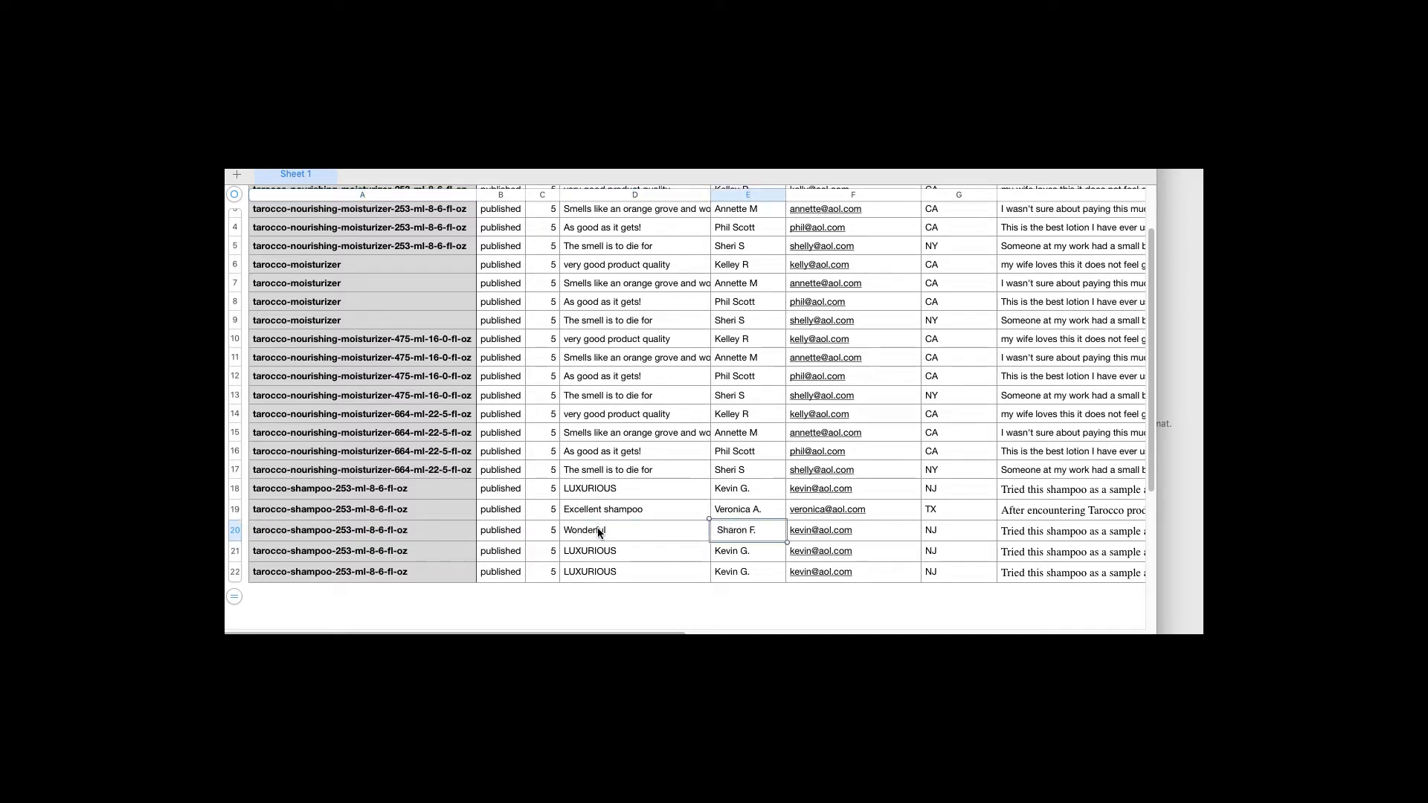
key(Tab)
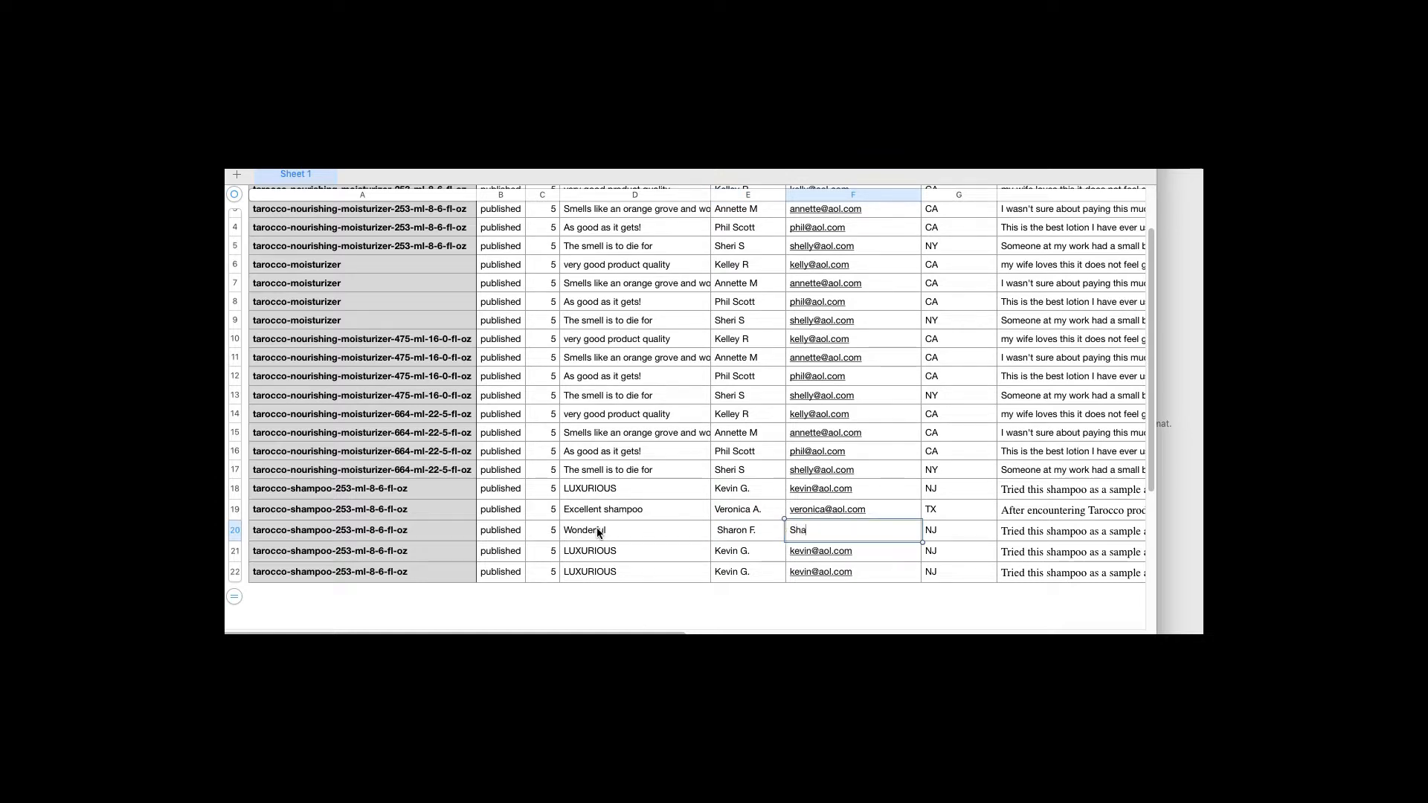
key(Tab)
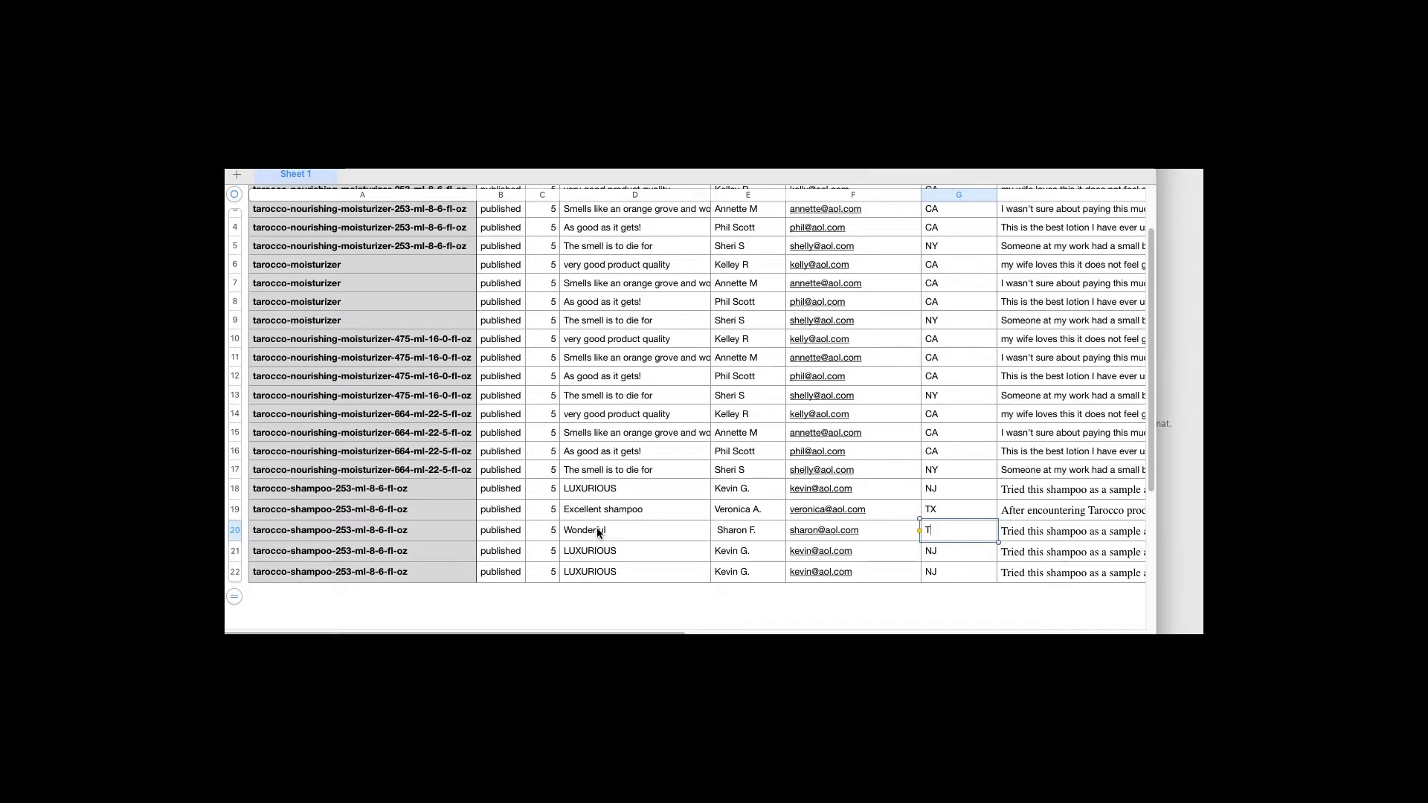
text(TN)
key(Tab)
Paste the colour-treated-hair review text from Mail into H20
key(super+Tab)
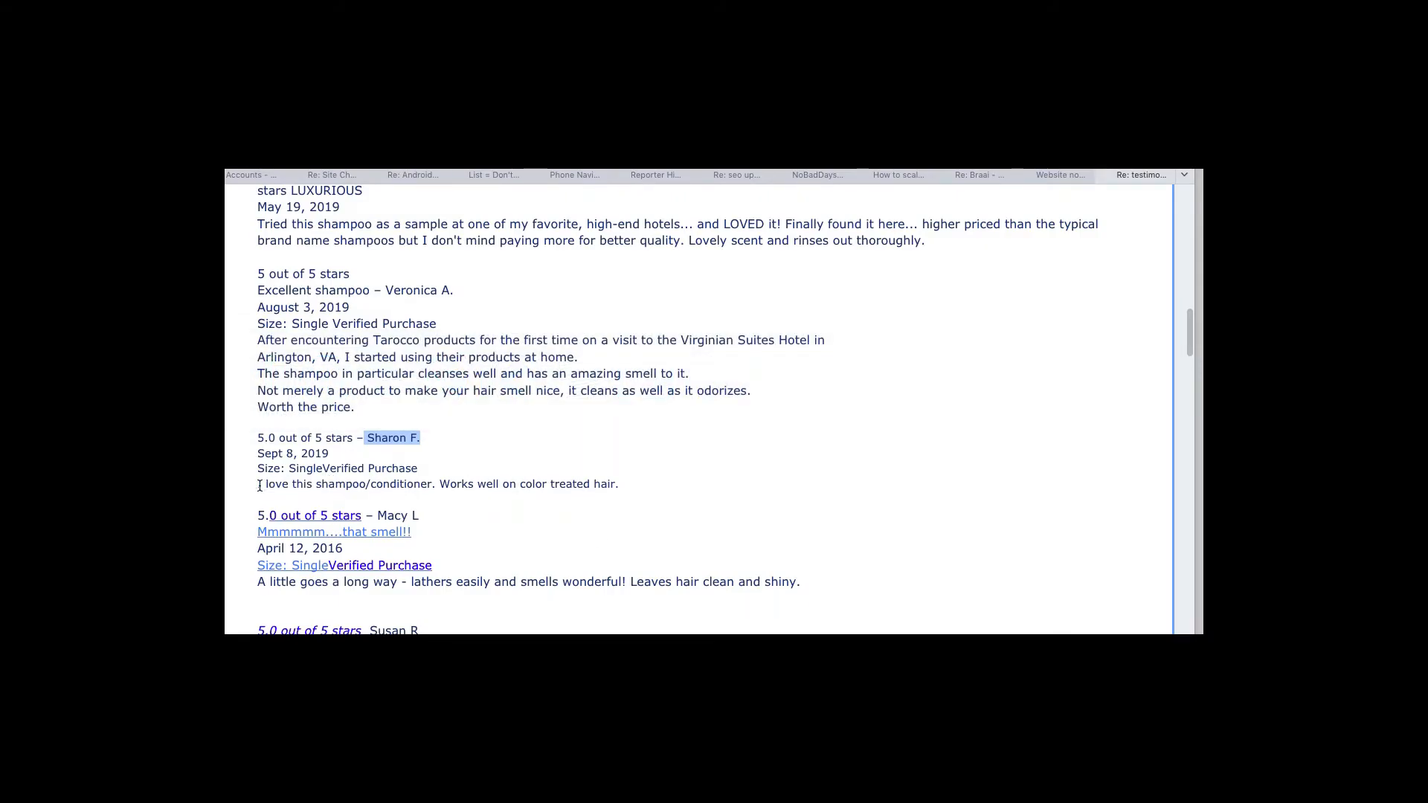
drag(258, 485, 603, 480)
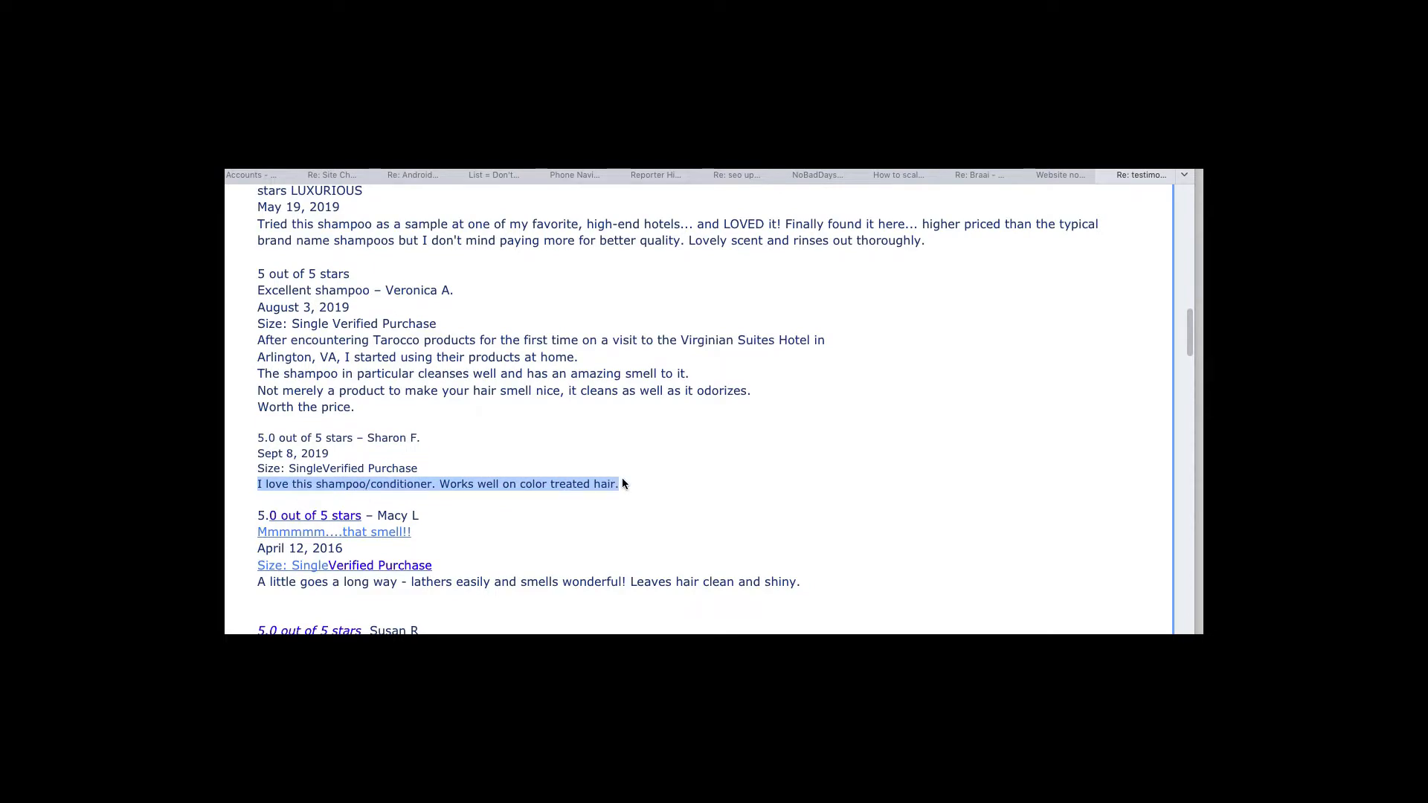
key(super+Tab)
key(super+v)
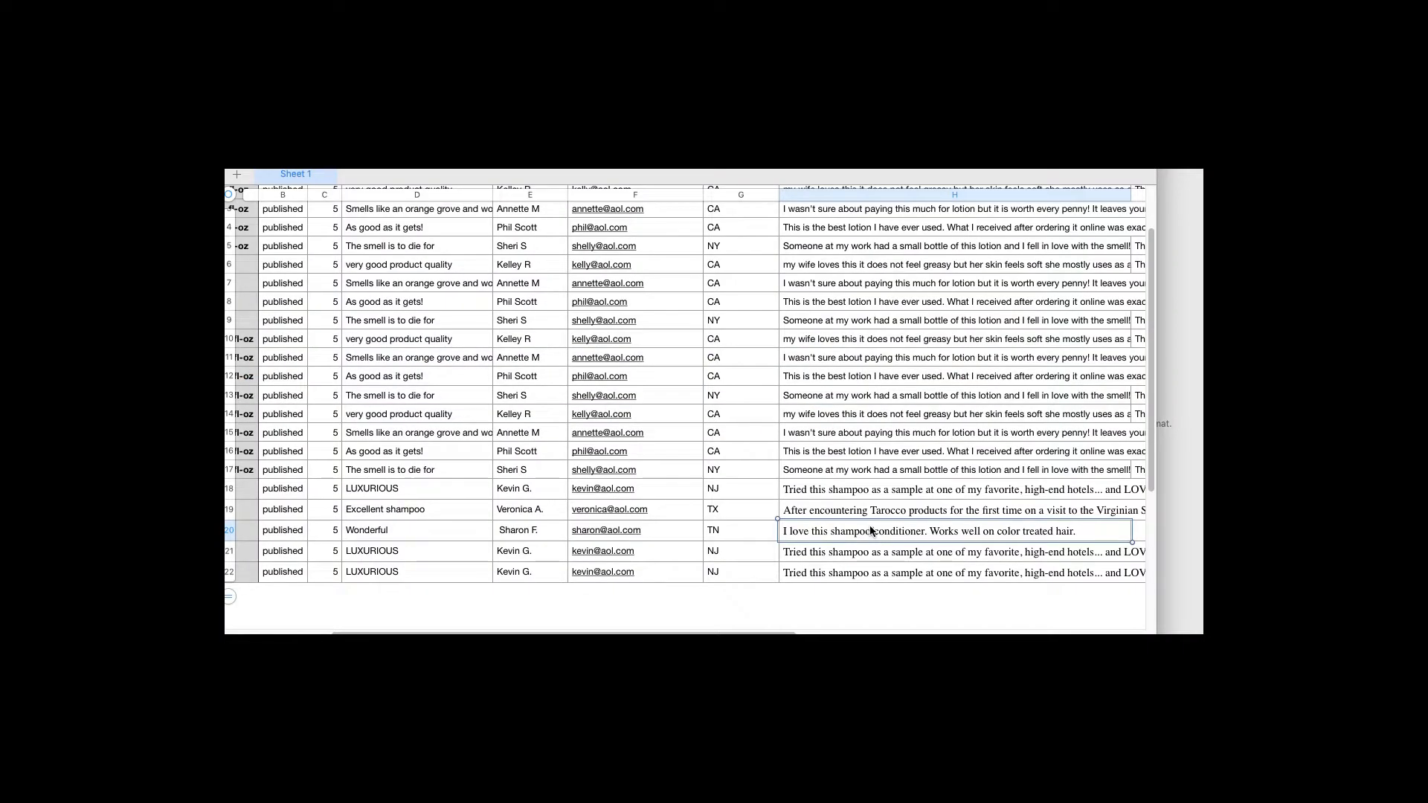
key(super+Tab)
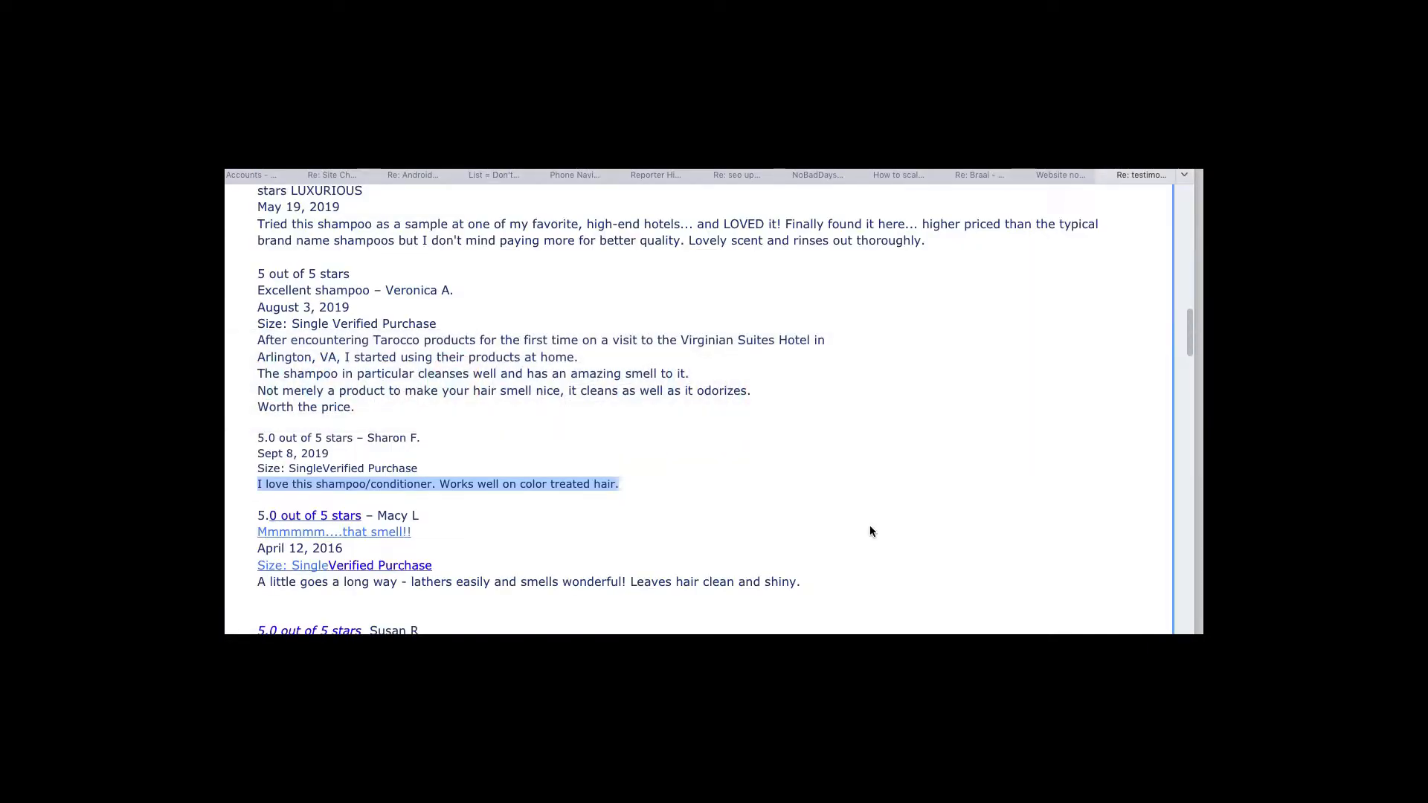
key(super+Tab)
key(Tab)
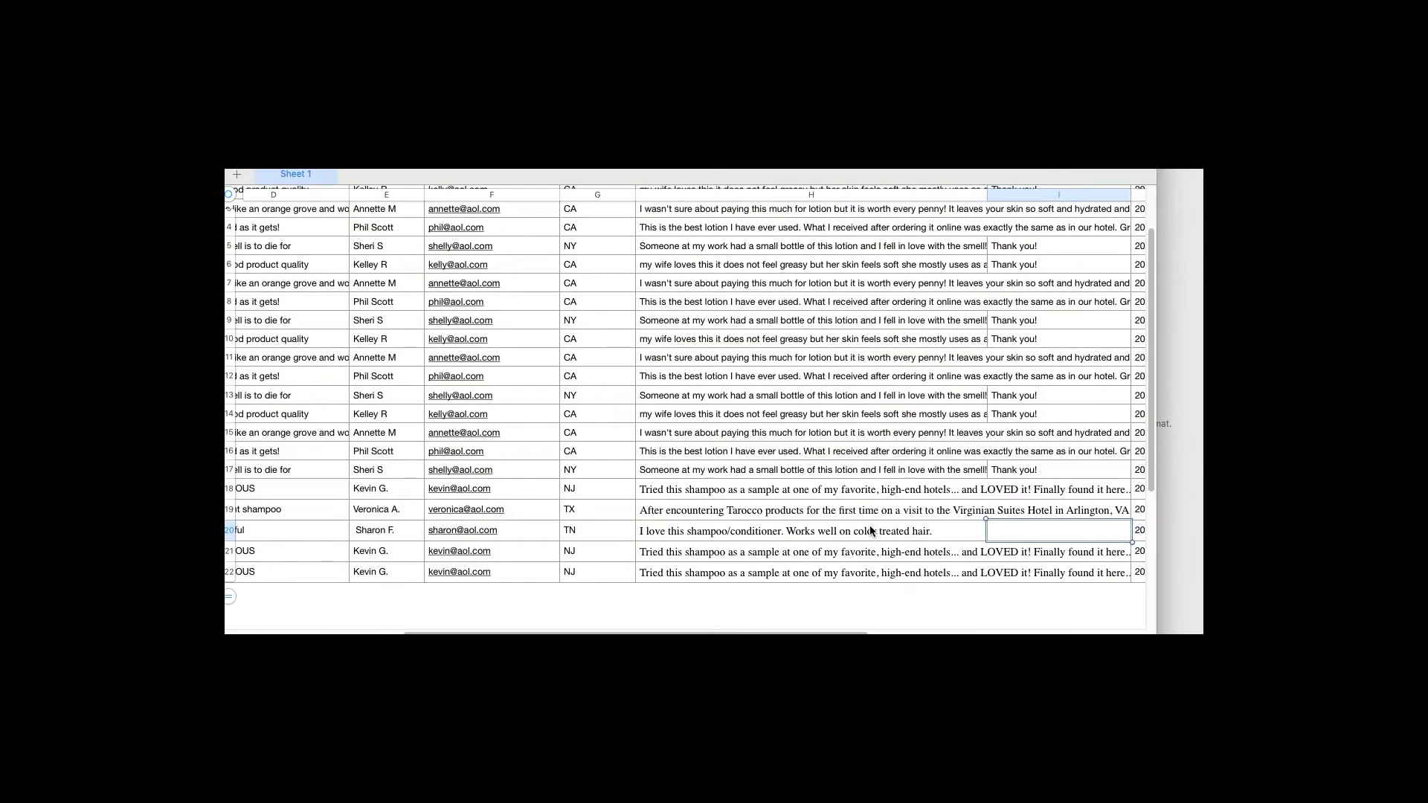
key(Tab)
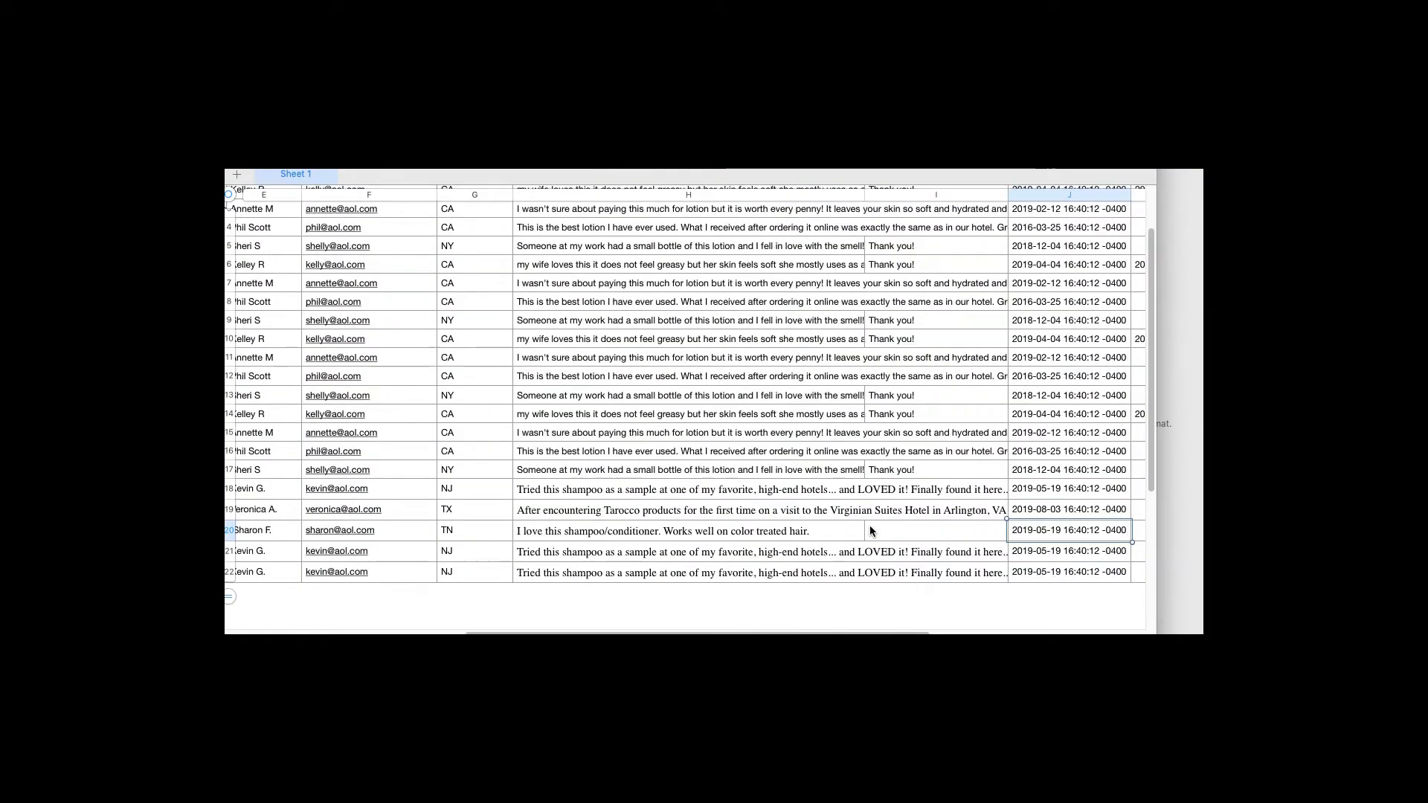
double_click(1048, 531)
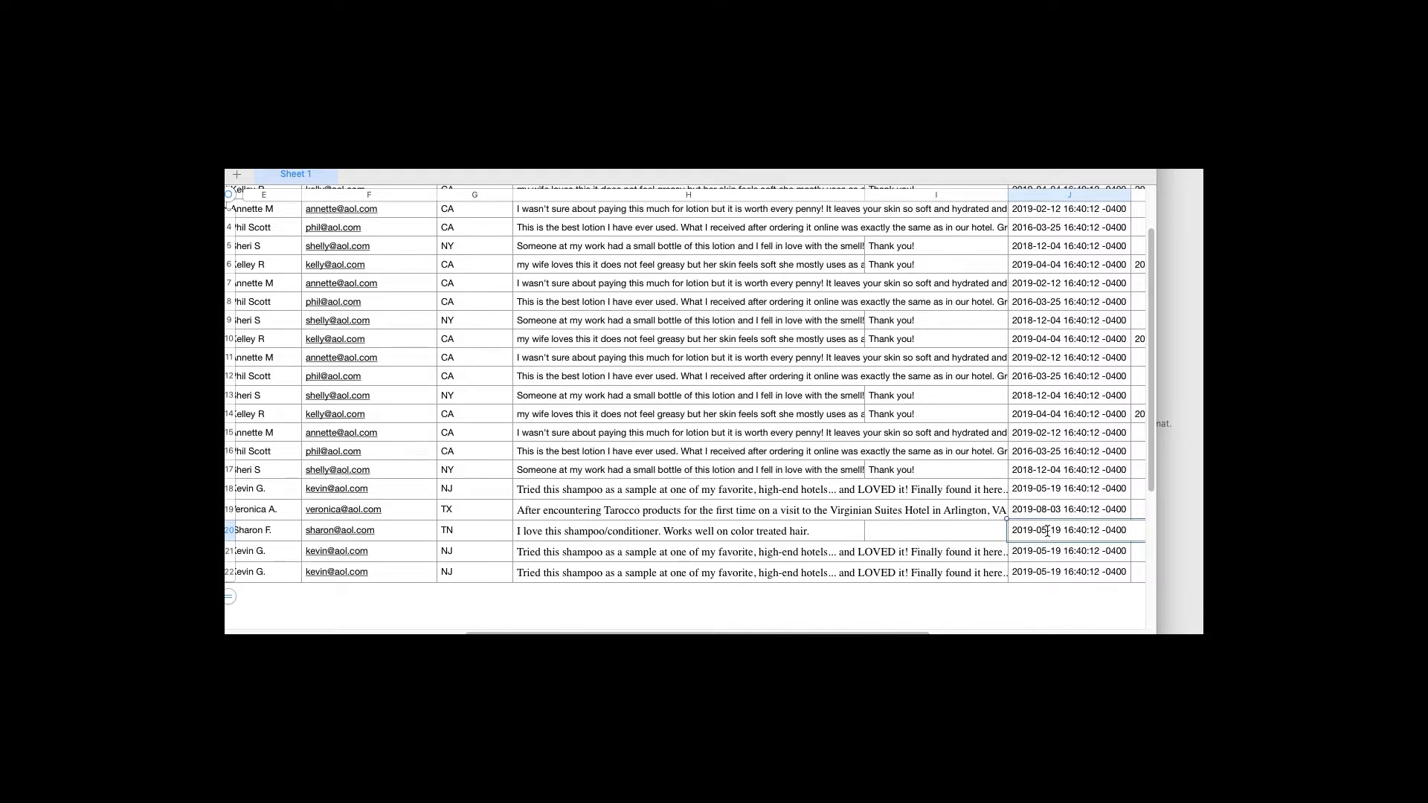
key(BackSpace)
text(9)
key(Delete)
key(Delete)
text(08)
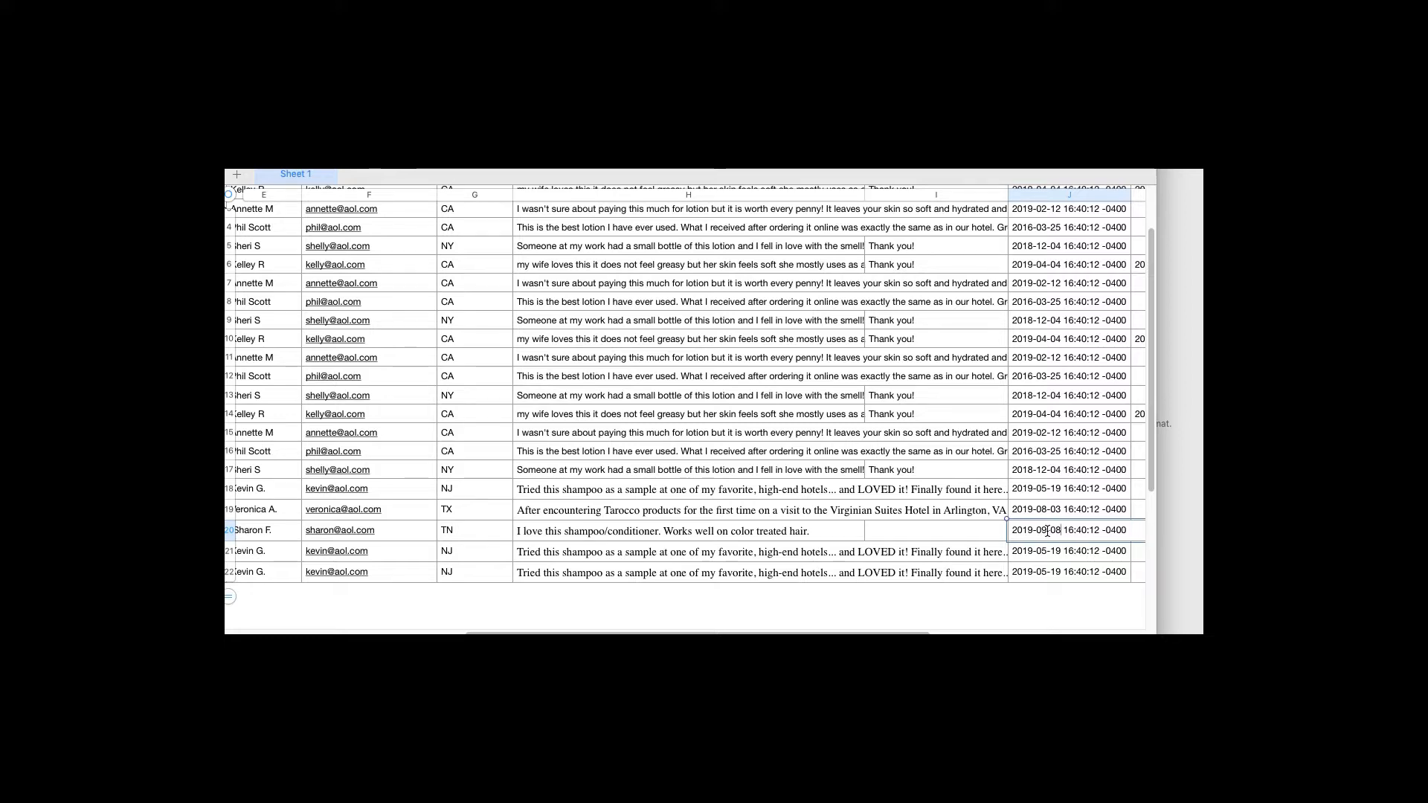
key(Tab)
key(Return)
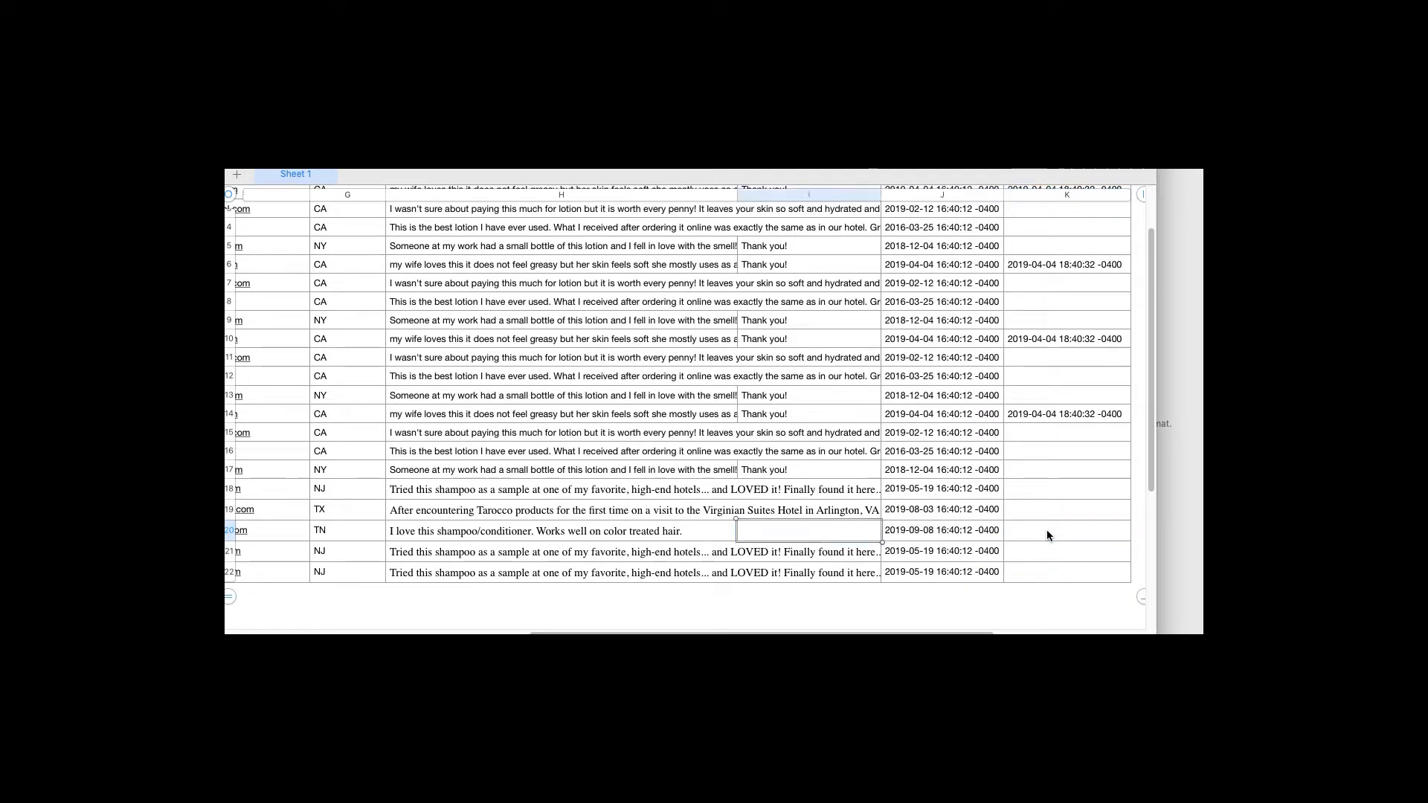
key(super+Tab)
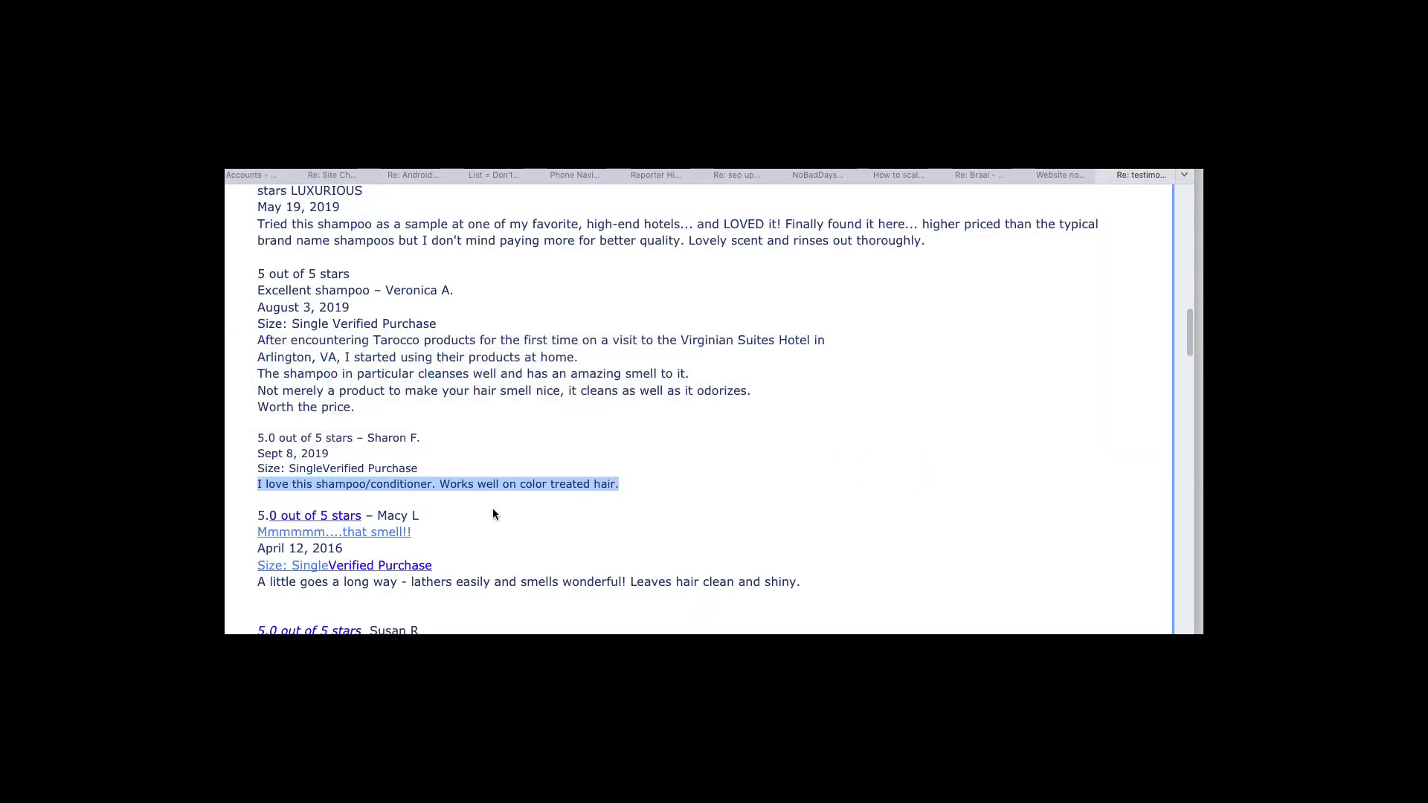
Copy the next review's title from the email into D21
scroll(494, 513, down, 5)
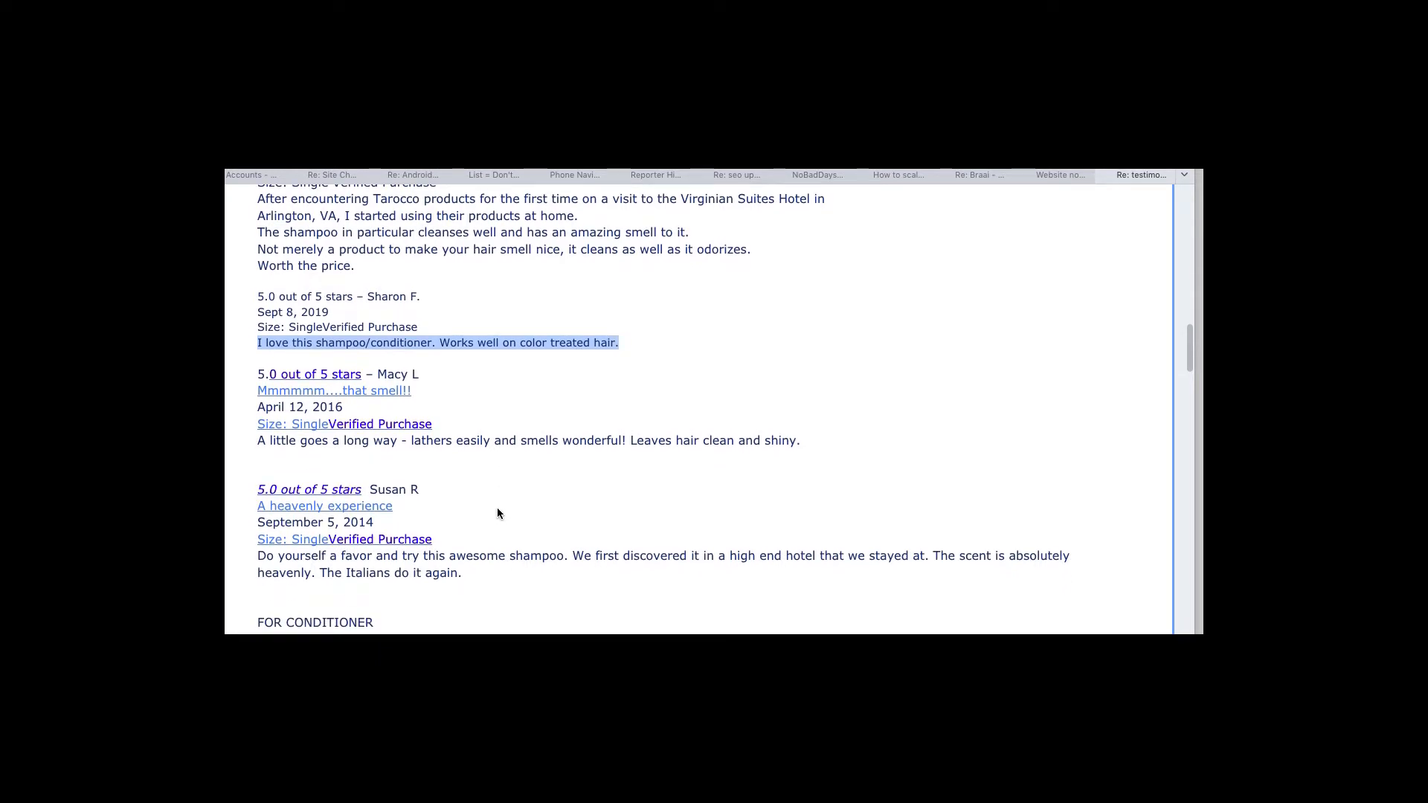
drag(418, 390, 257, 395)
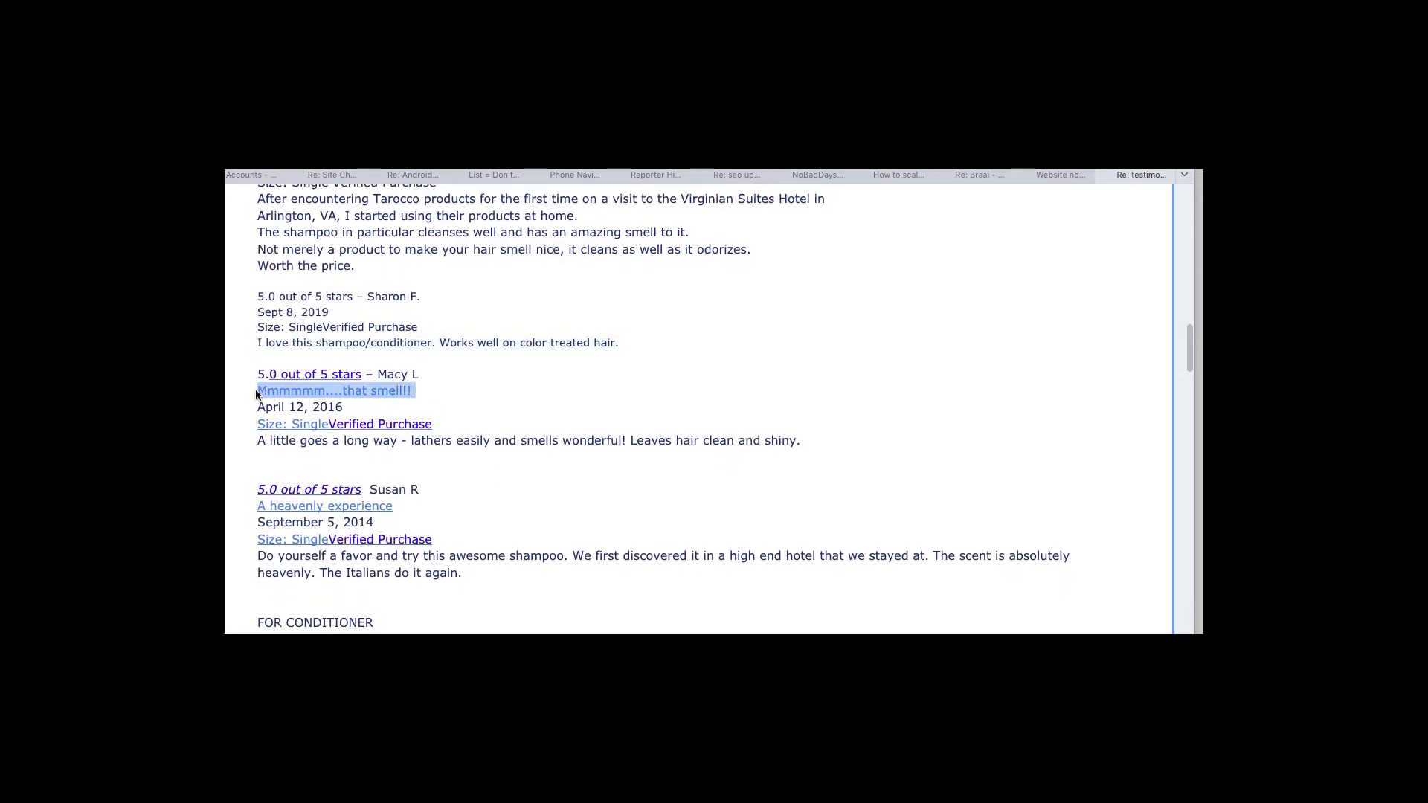
key(super+Tab)
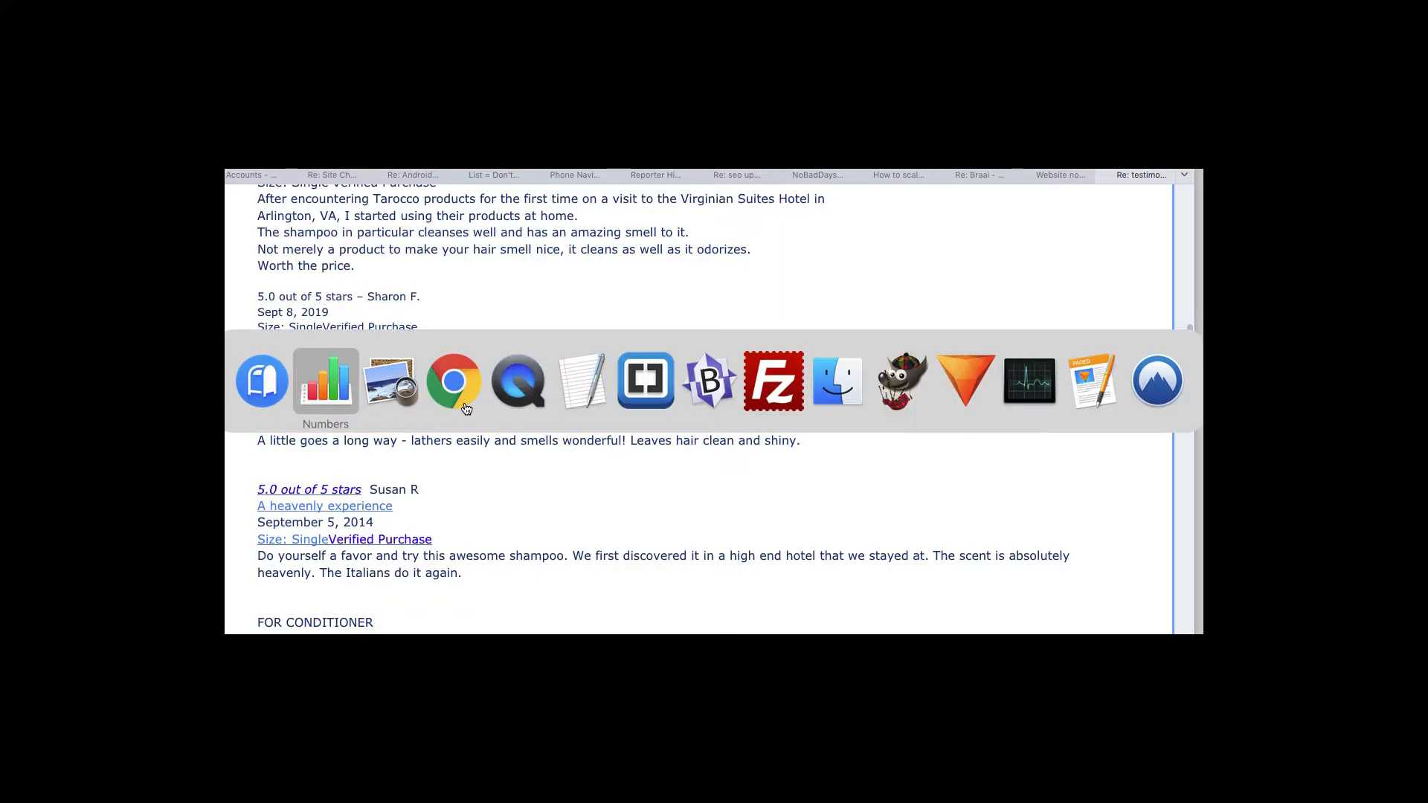
click(582, 547)
text(Mmmmmm....that smell!!)
Paste the reviewer's name into E21 and type their e-mail address in F21
key(super+Tab)
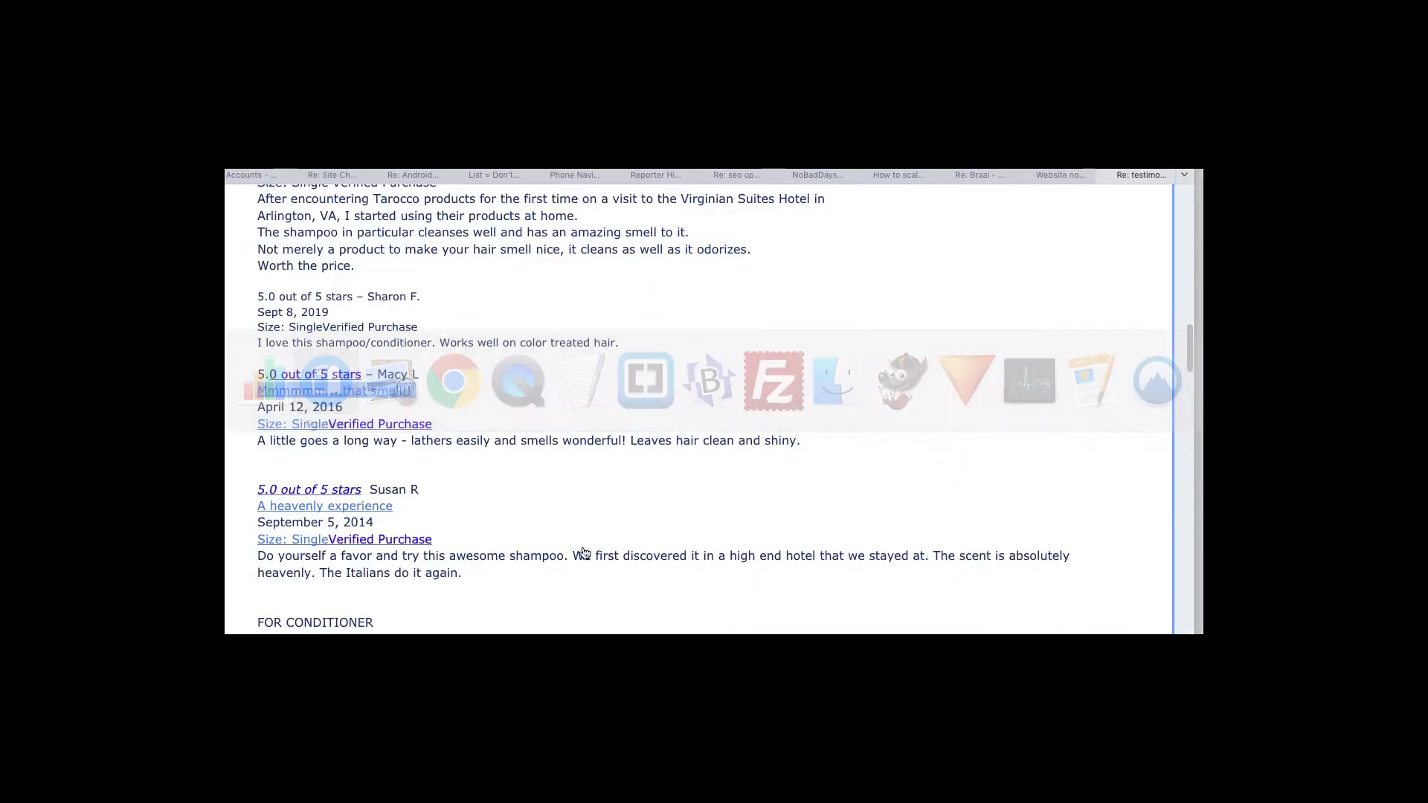
click(414, 372)
drag(415, 372, 381, 373)
key(super+c)
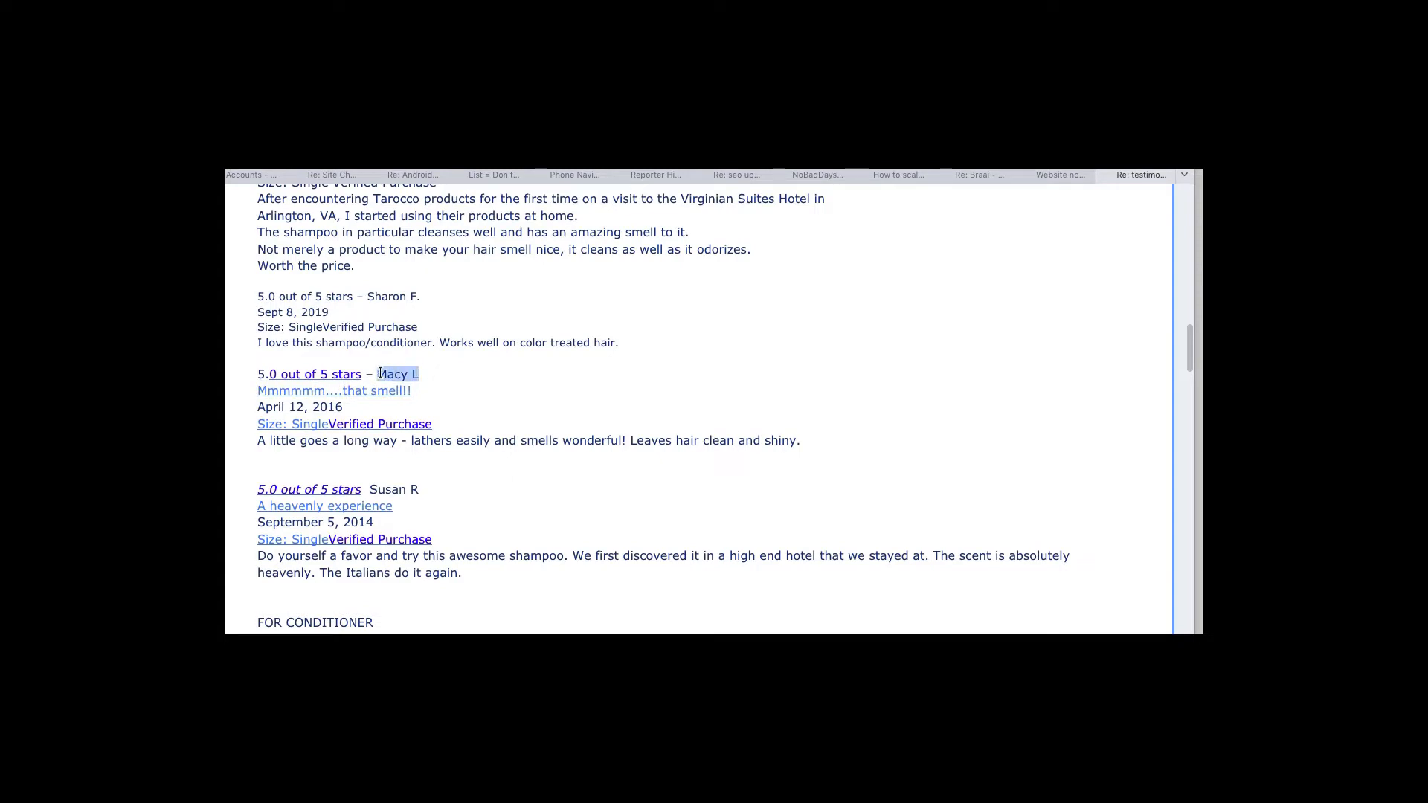
key(super+Tab)
key(super+Tab)
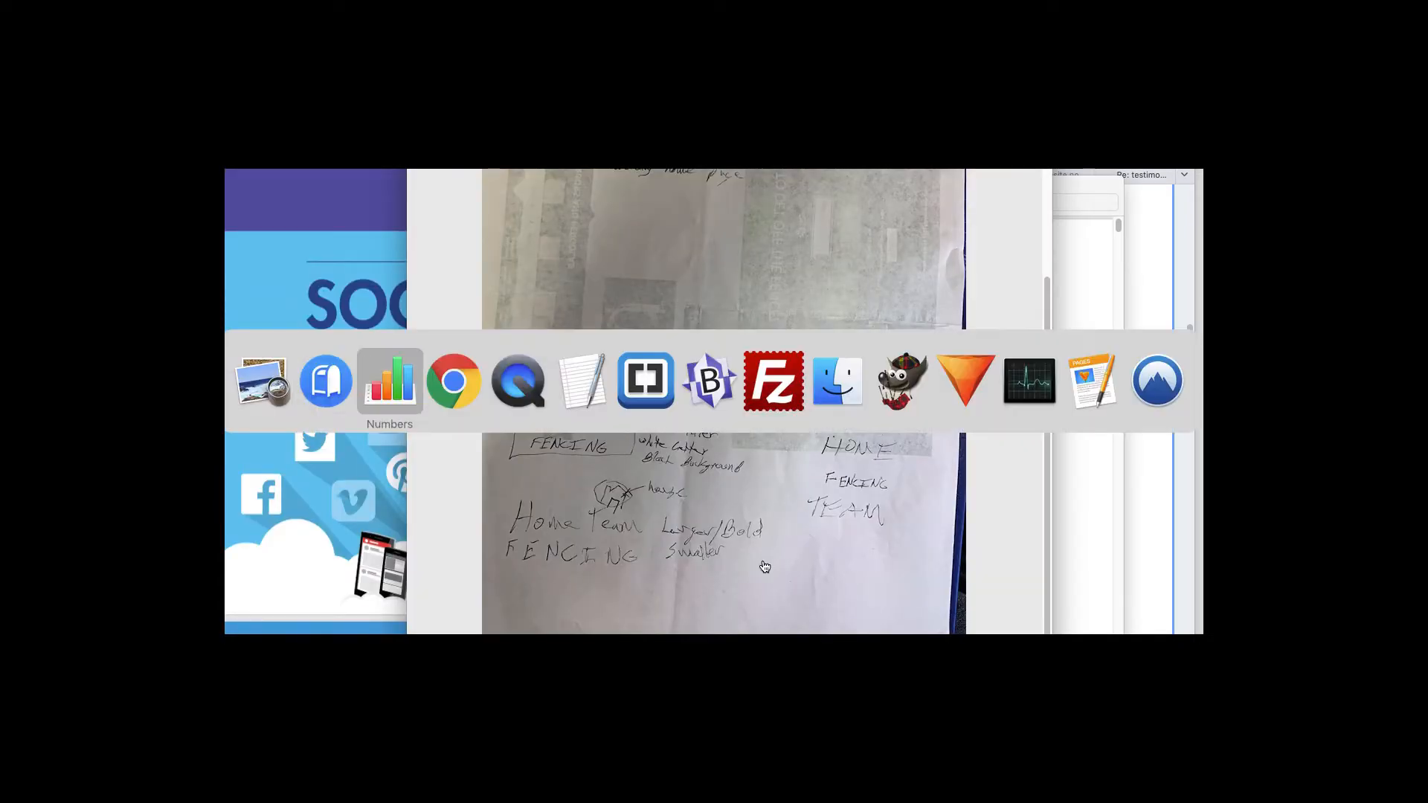
key(super+v)
key(Tab)
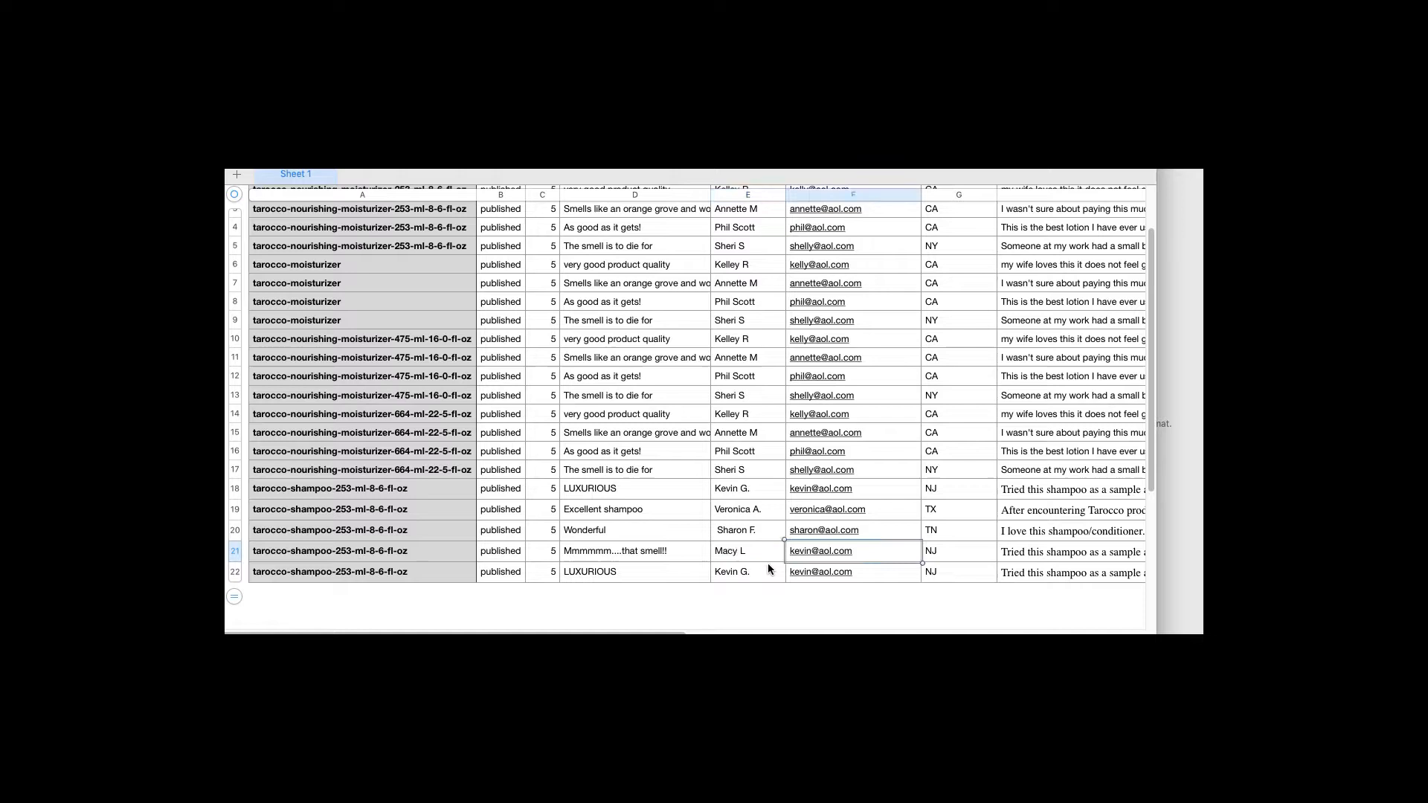
key(Tab)
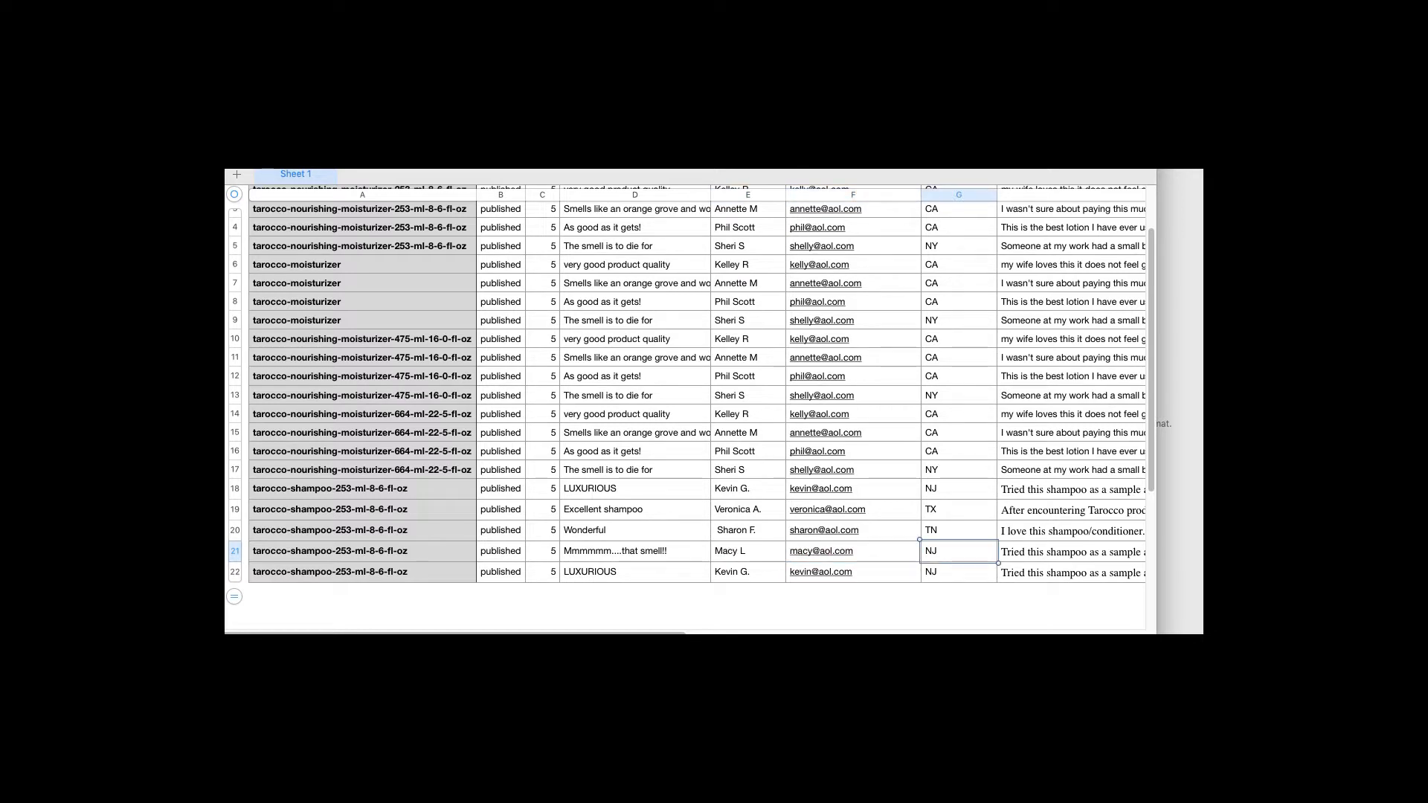
Enter state MD and paste the review text about lathering easily into H21
text(MD)
key(Tab)
key(super+Tab)
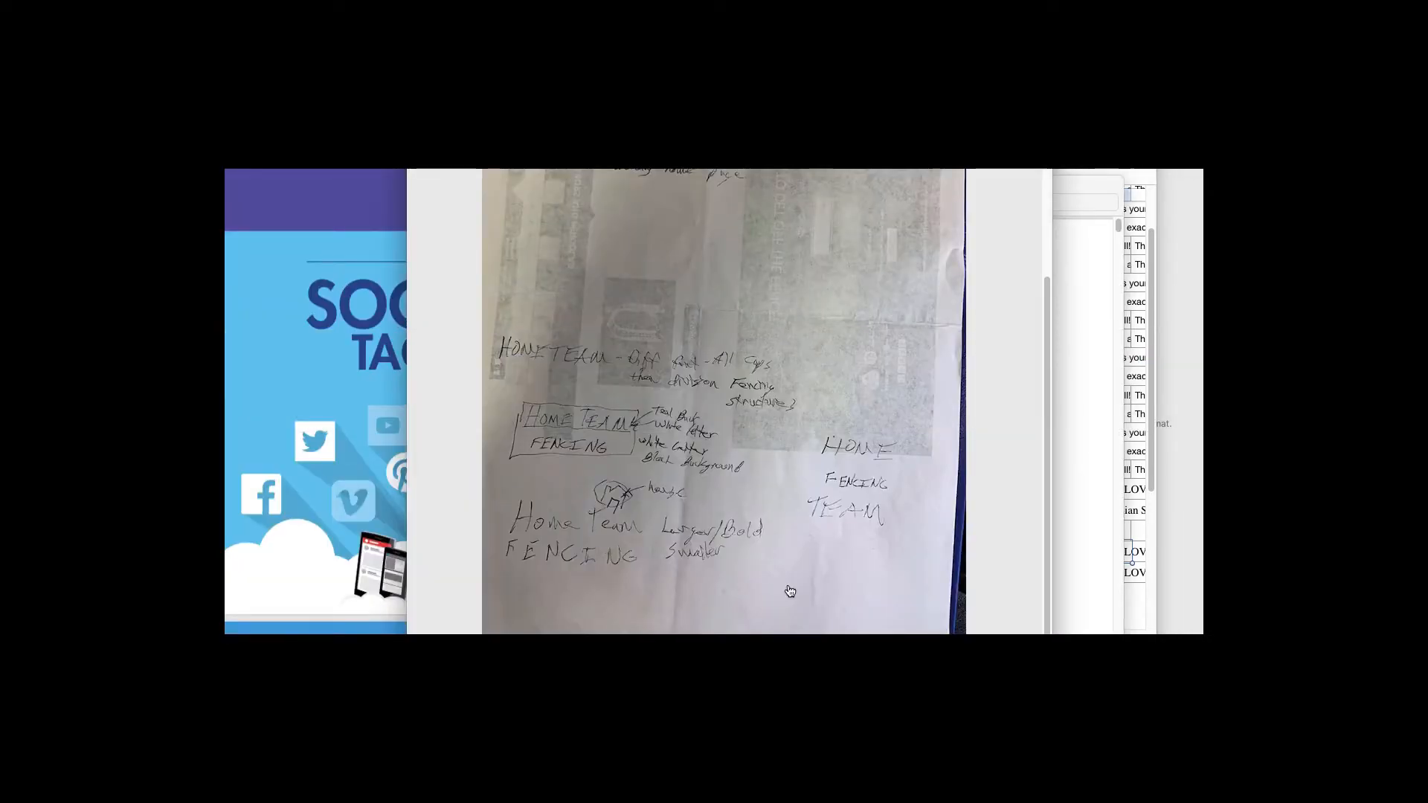
key(super+Tab)
key(super+Tab)
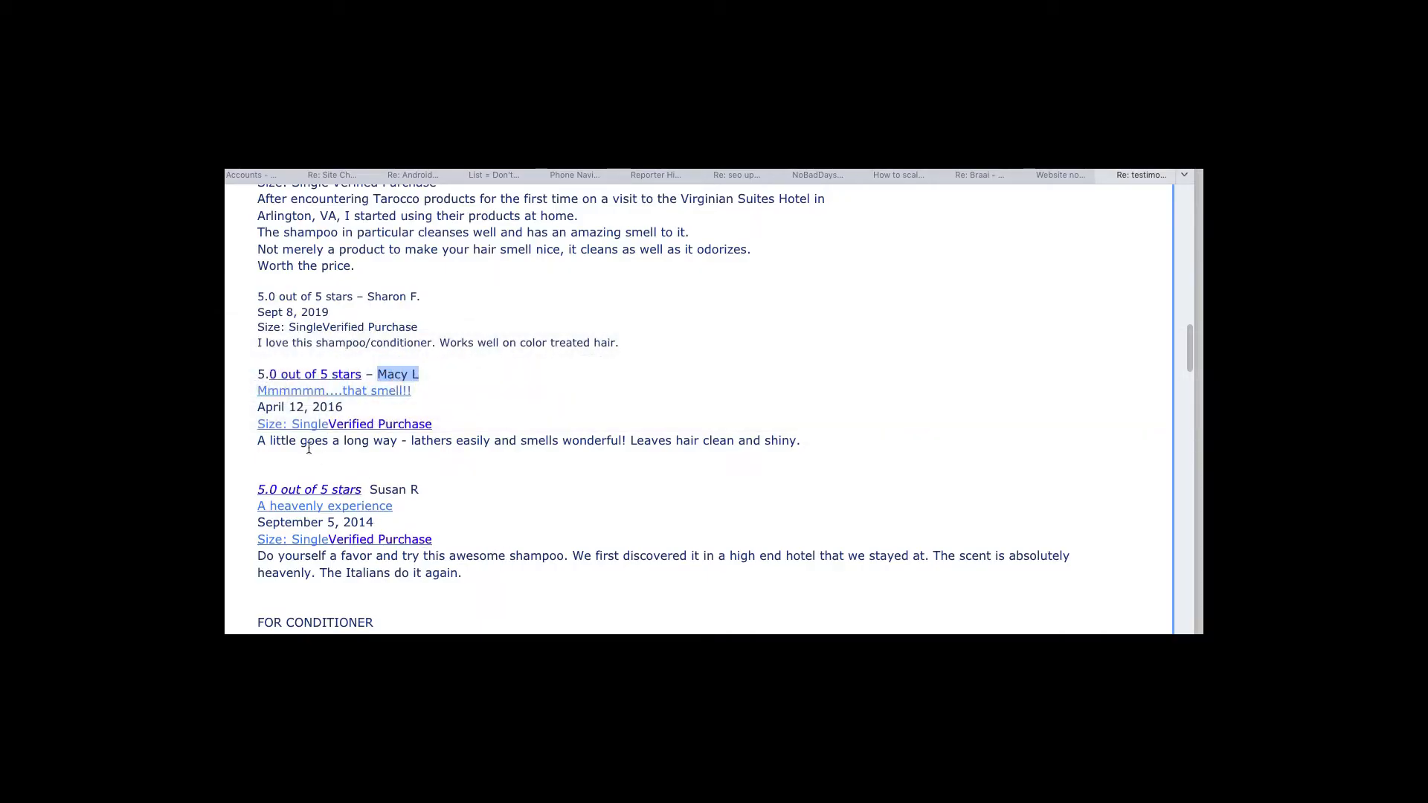
drag(257, 441, 831, 450)
key(super+c)
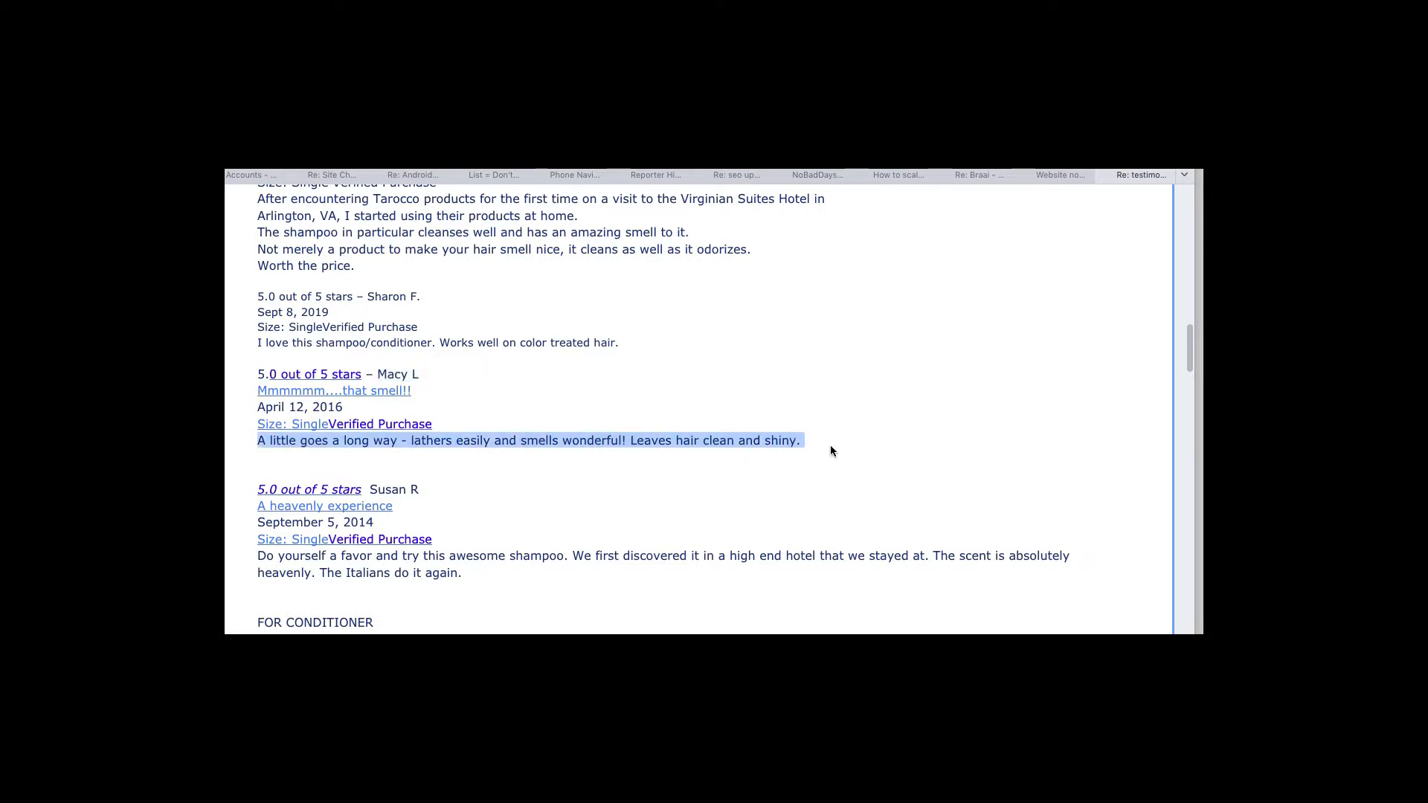
key(super+Tab)
key(super+Tab)
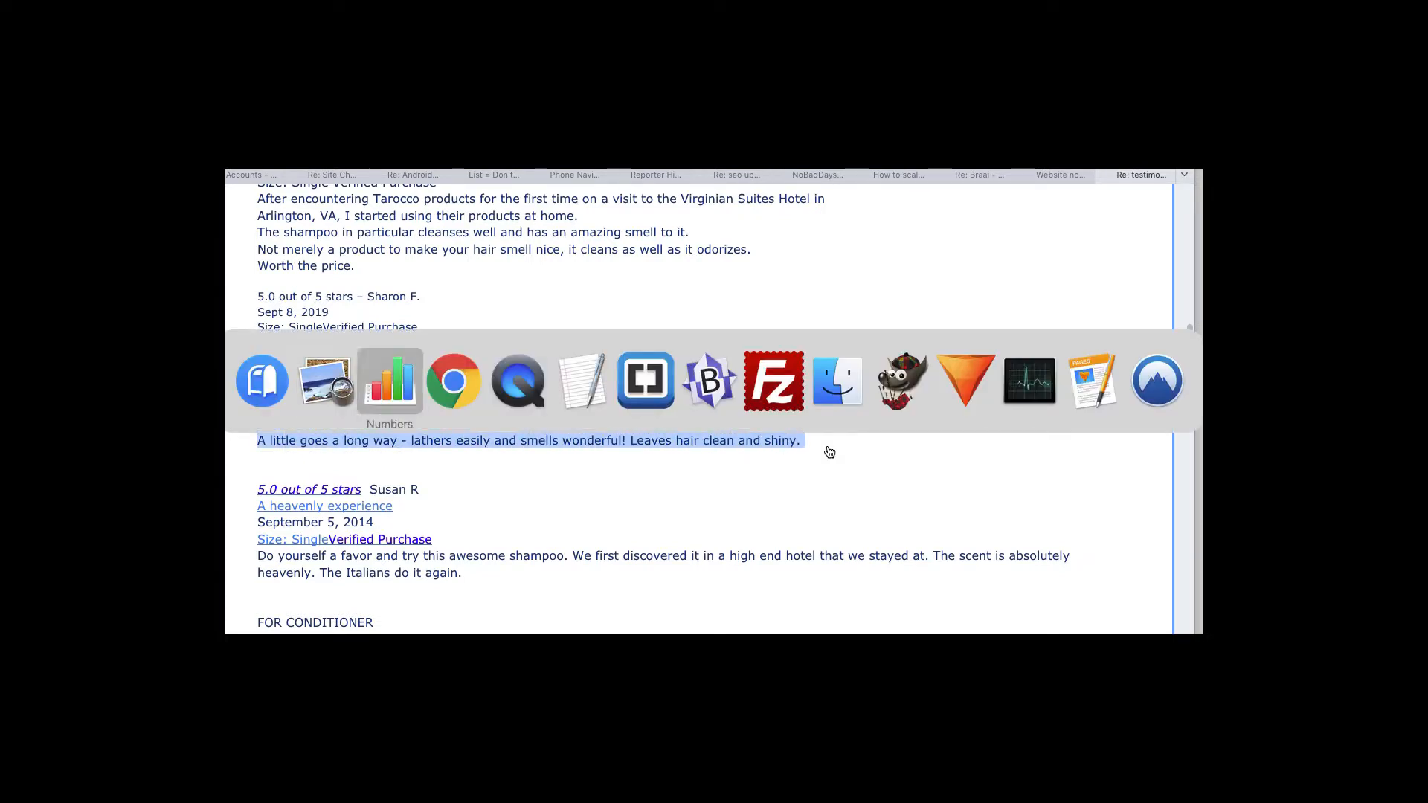
key(super+v)
key(Tab)
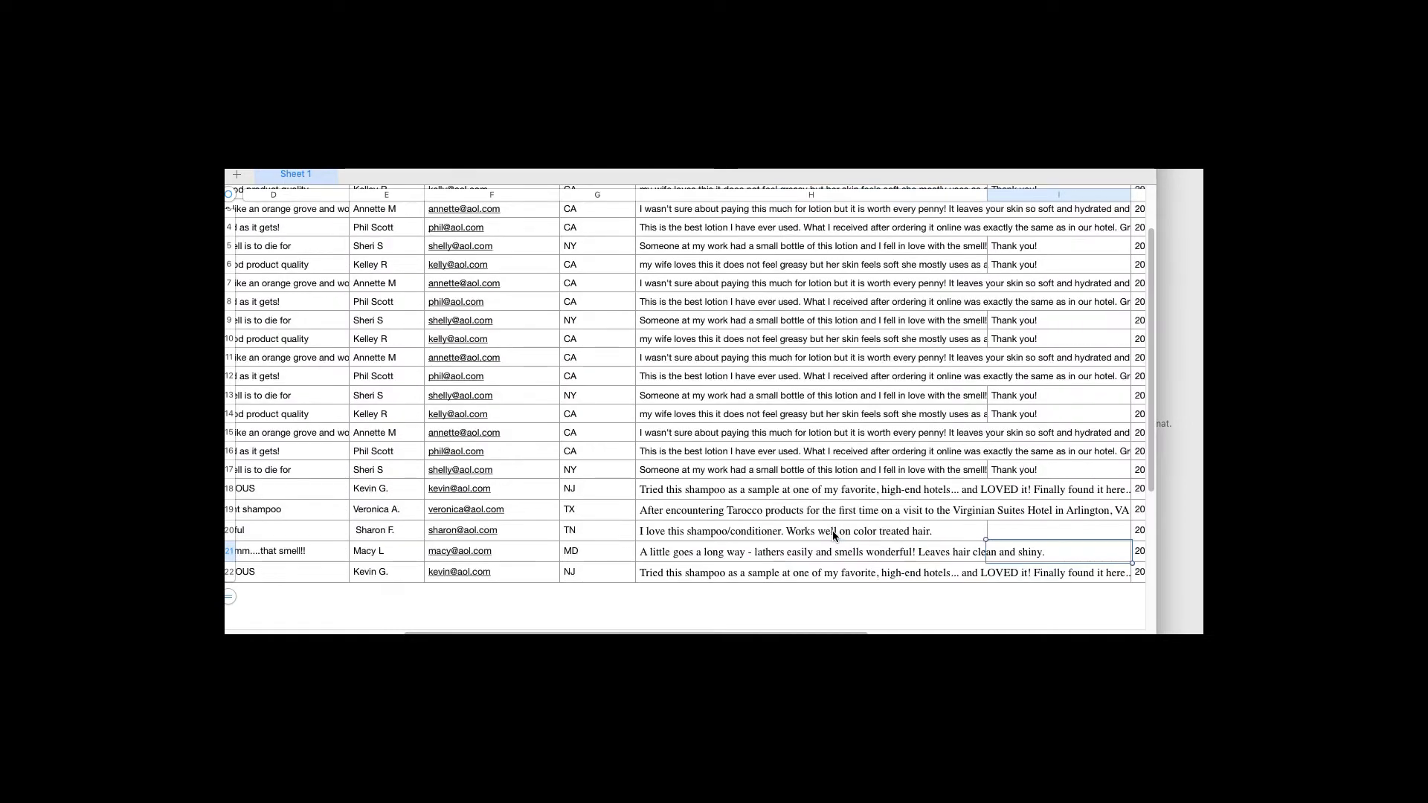
key(super+Tab)
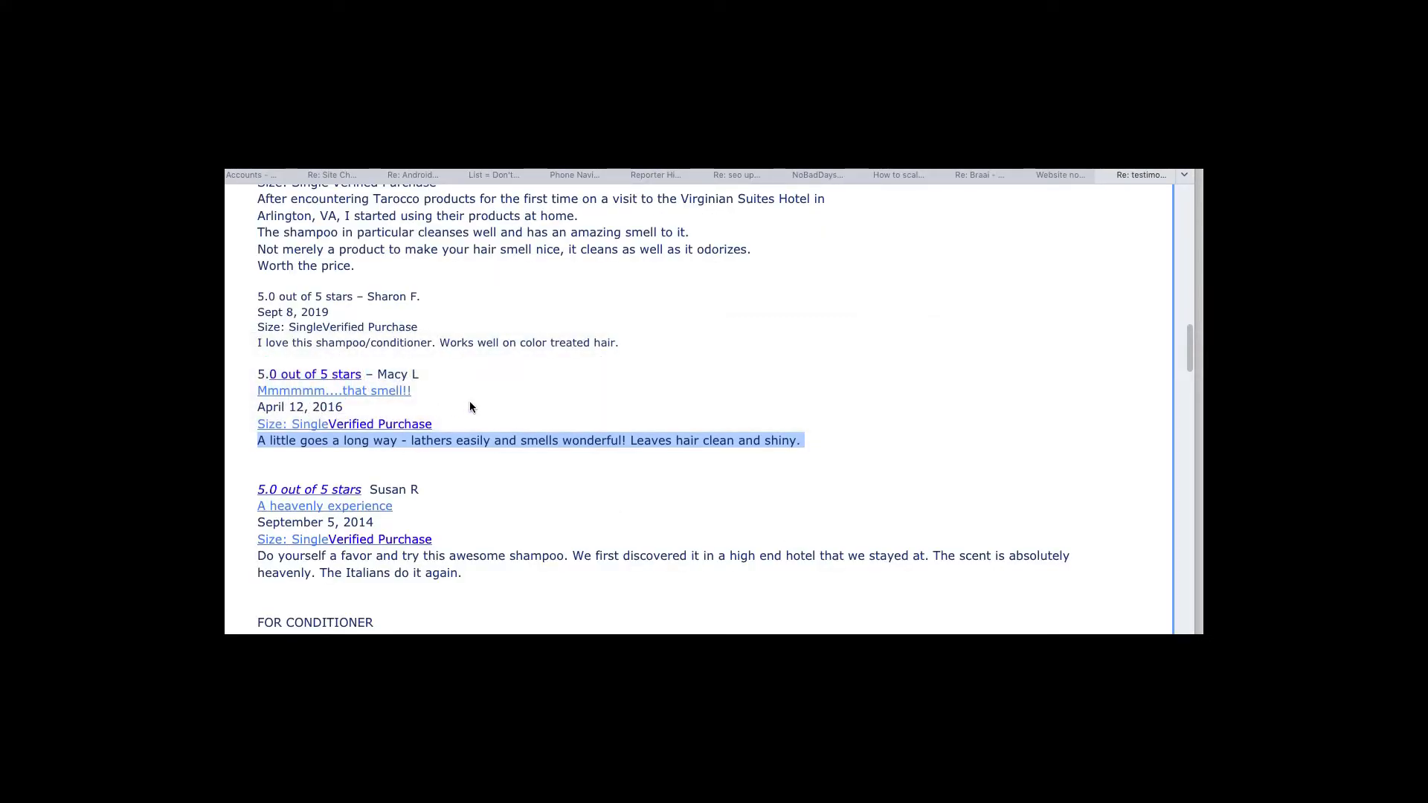
key(super+Tab)
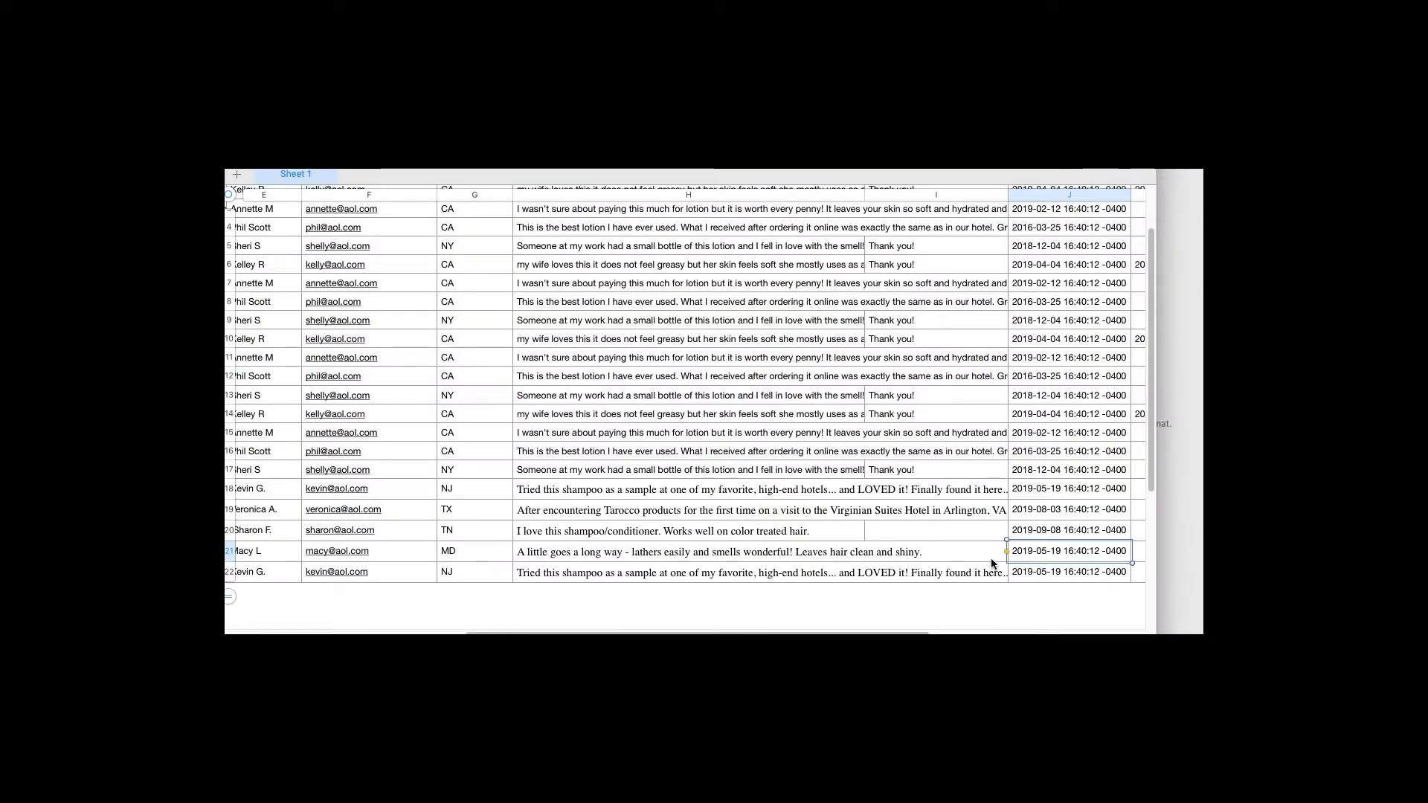
click(1035, 552)
key(BackSpace)
text(6)
key(BackSpace)
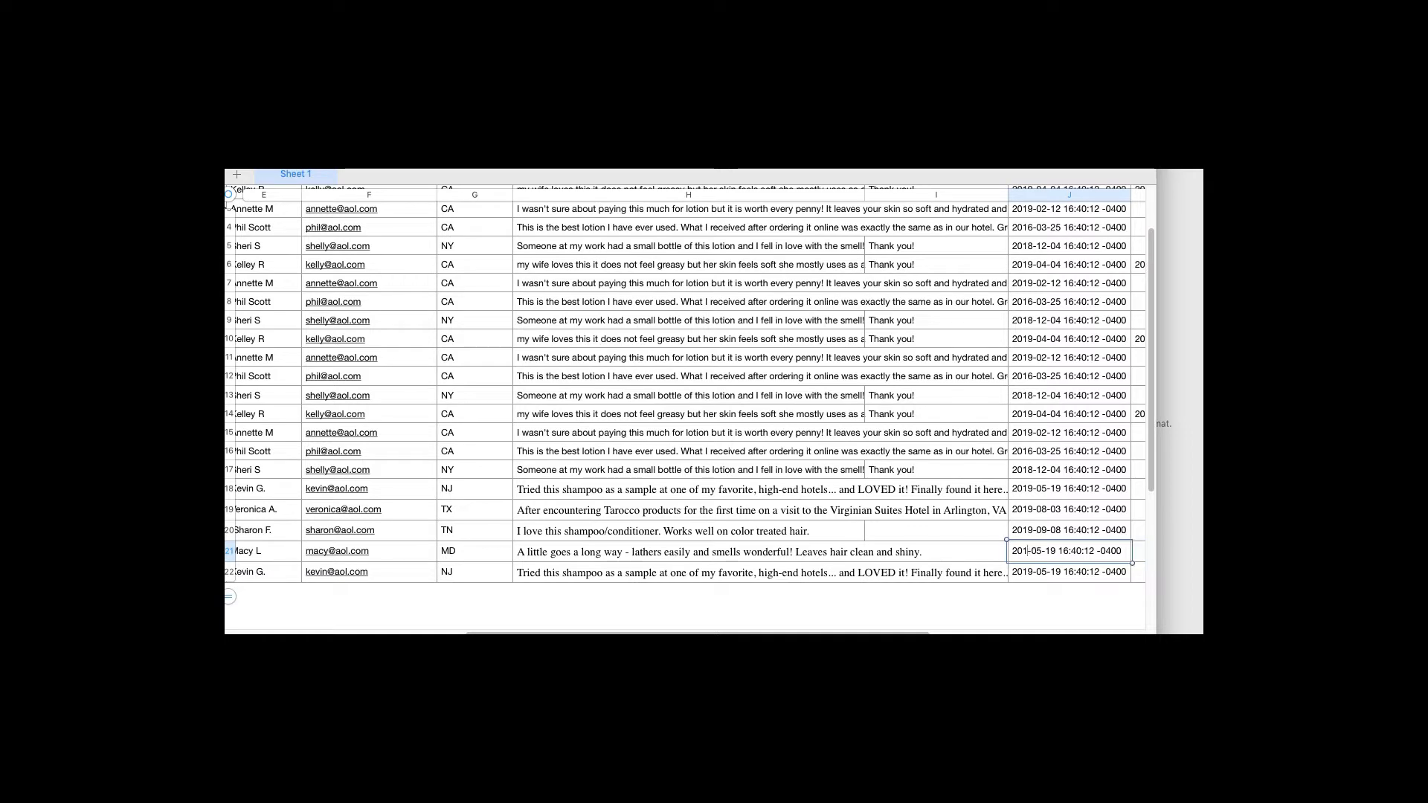
text(6)
key(Right)
key(Right)
key(Right)
key(BackSpace)
text(4)
key(BackSpace)
text(2)
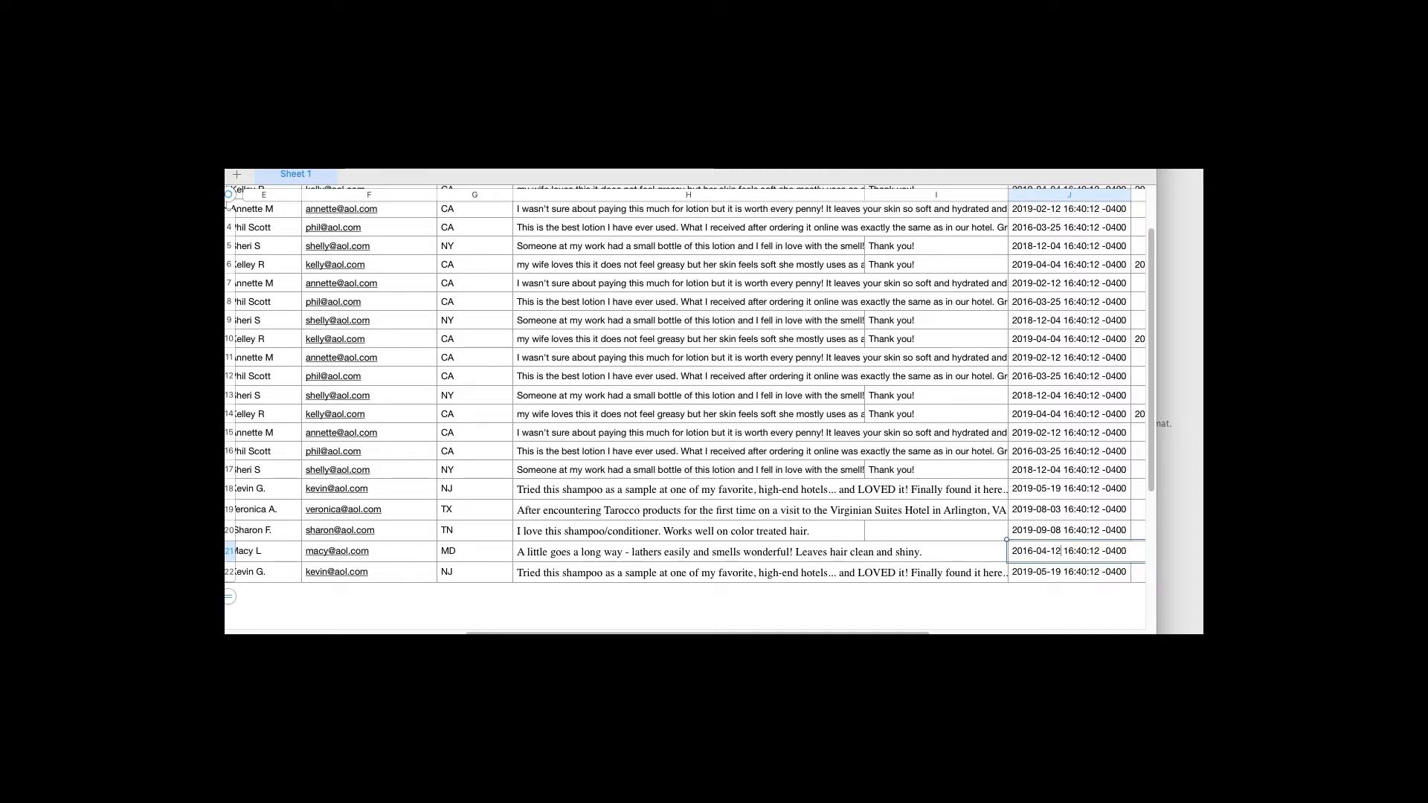
click(1127, 551)
click(977, 555)
key(Left)
key(Left)
key(Left)
key(Left)
key(Left)
key(Left)
key(Left)
key(Left)
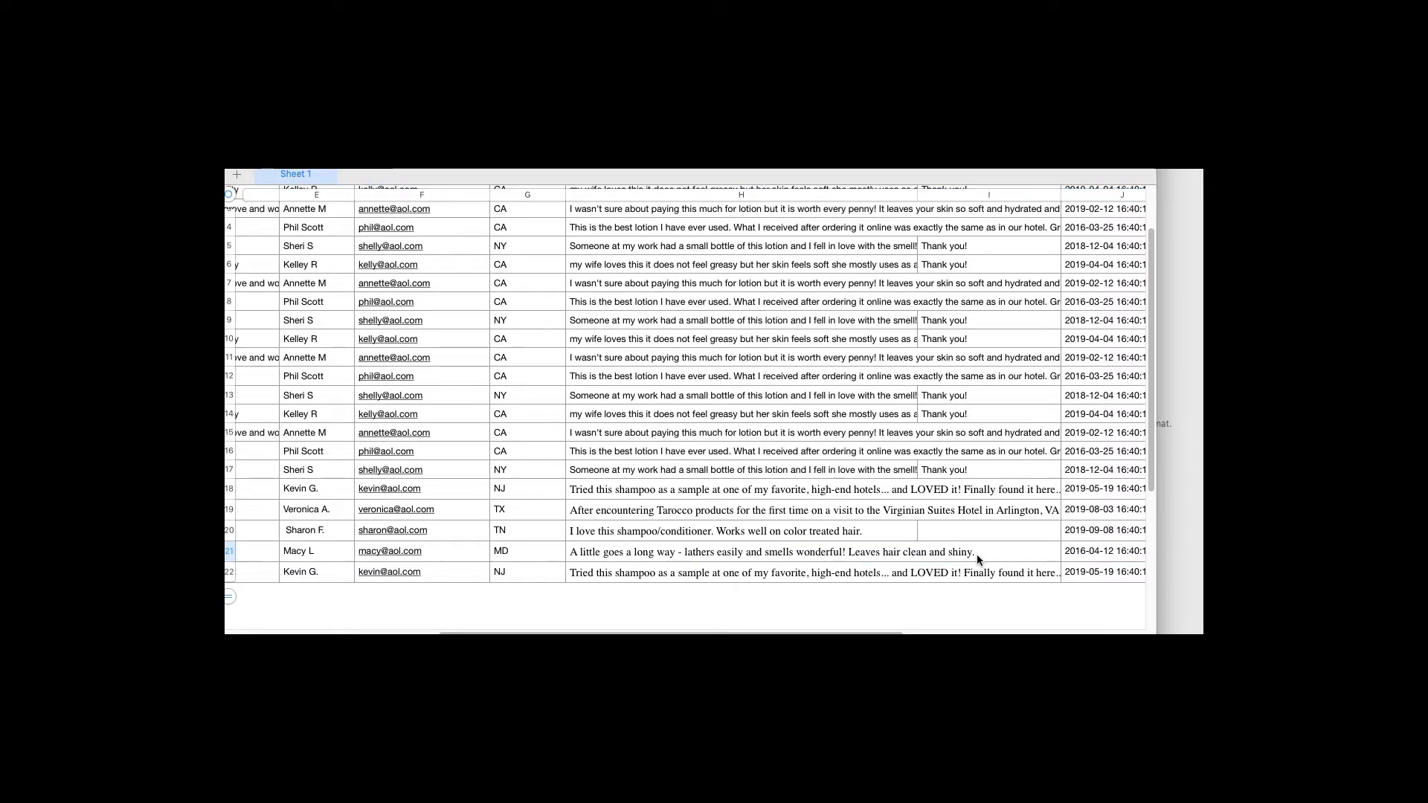
key(Down)
Paste the title 'A heavenly experience' from the email into D22
key(super+Tab)
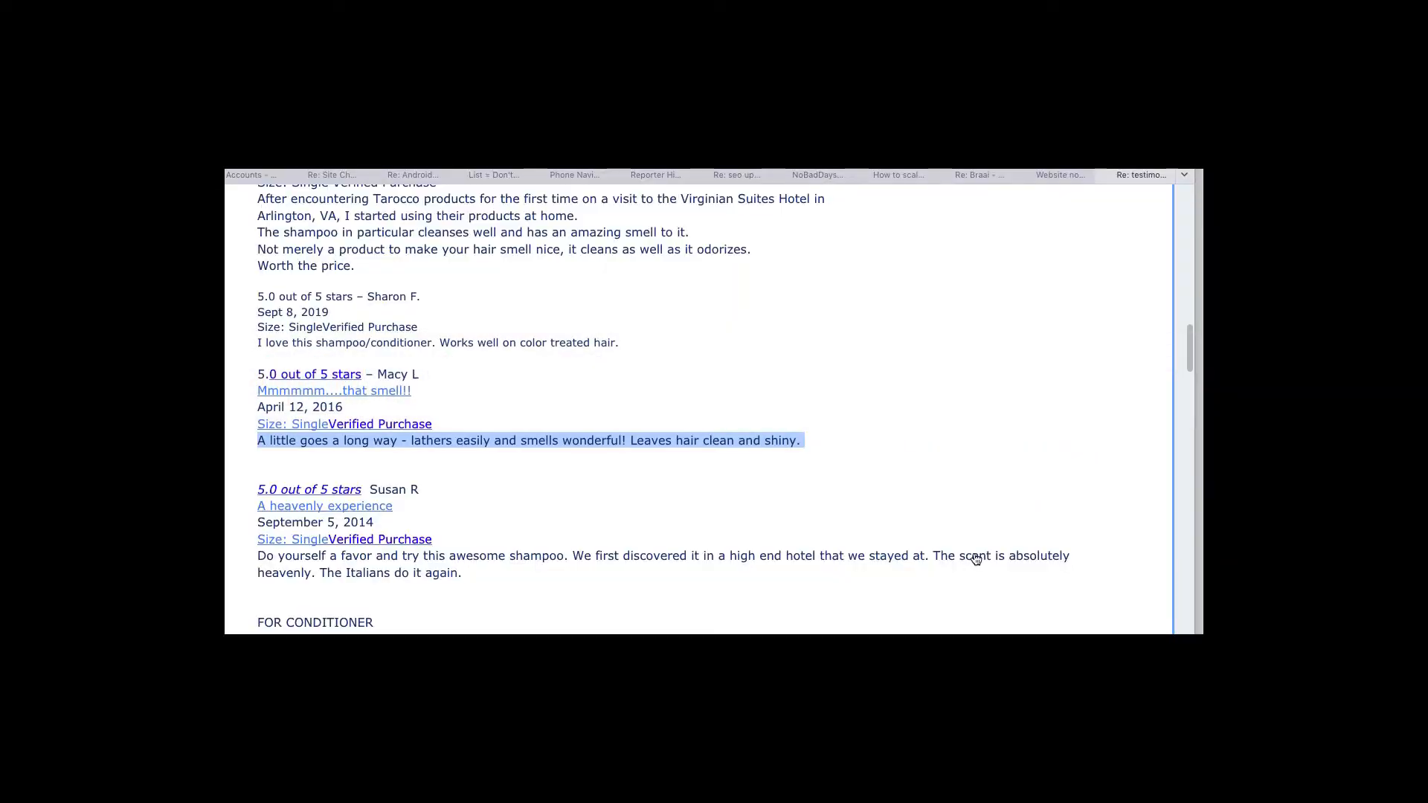
click(542, 531)
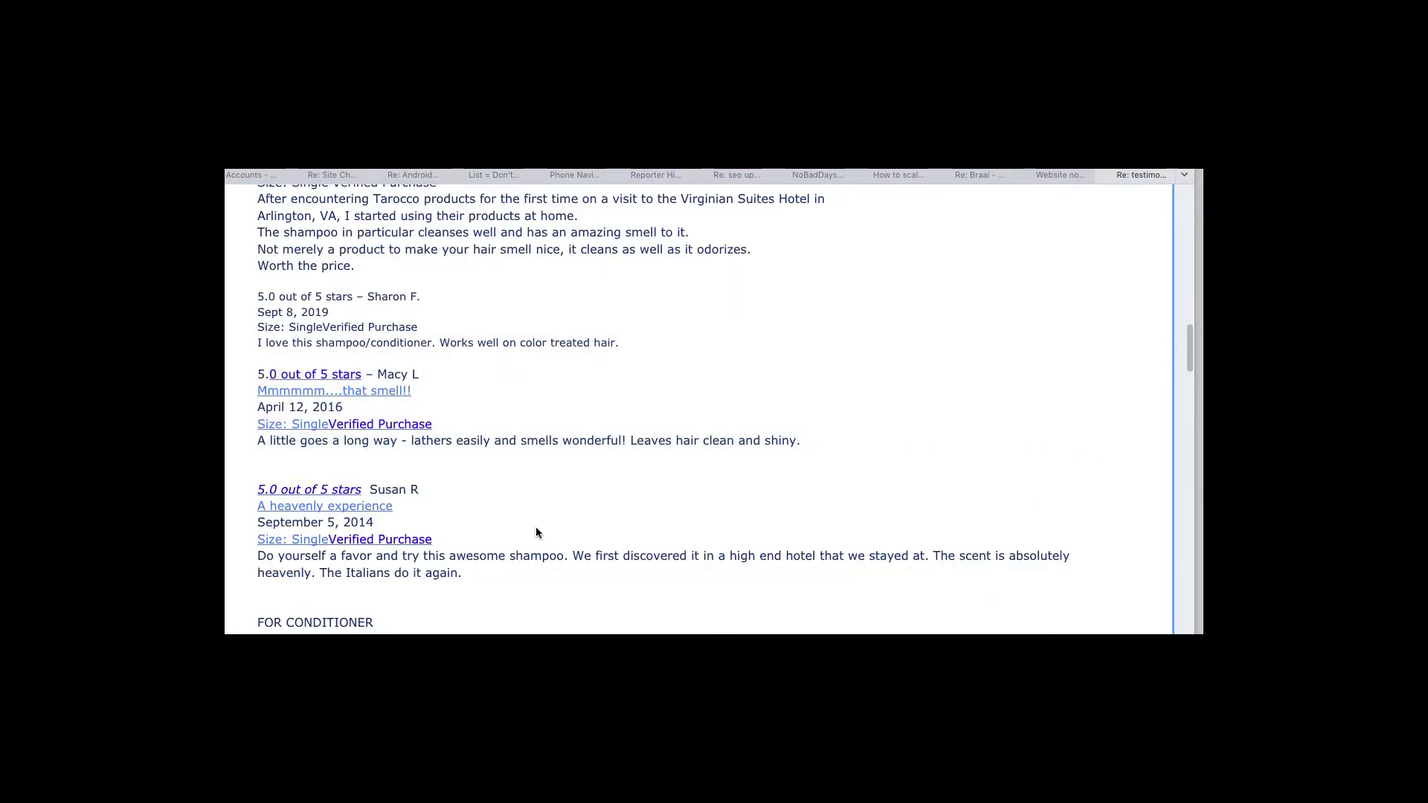
scroll(474, 409, down, 3)
drag(398, 341, 261, 336)
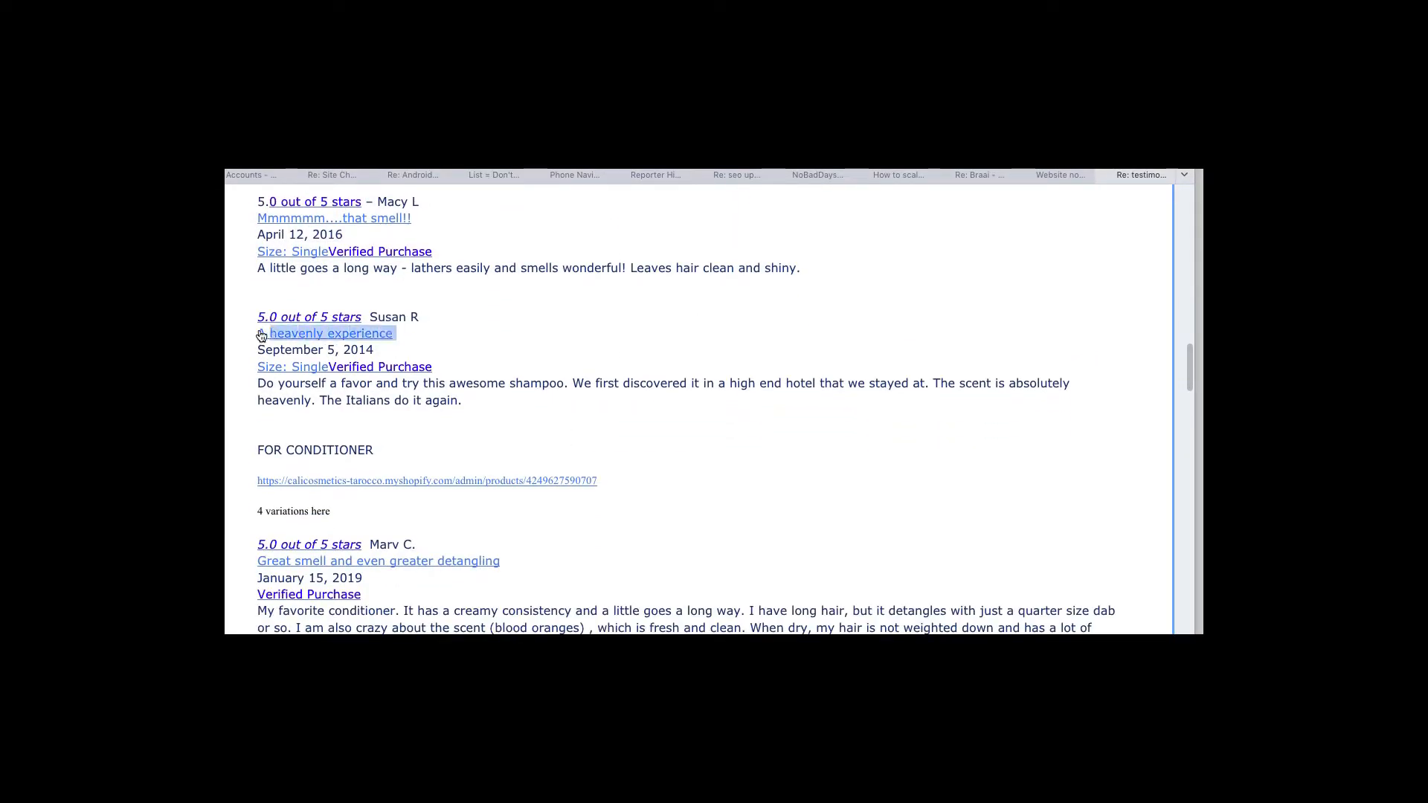
key(super+Tab)
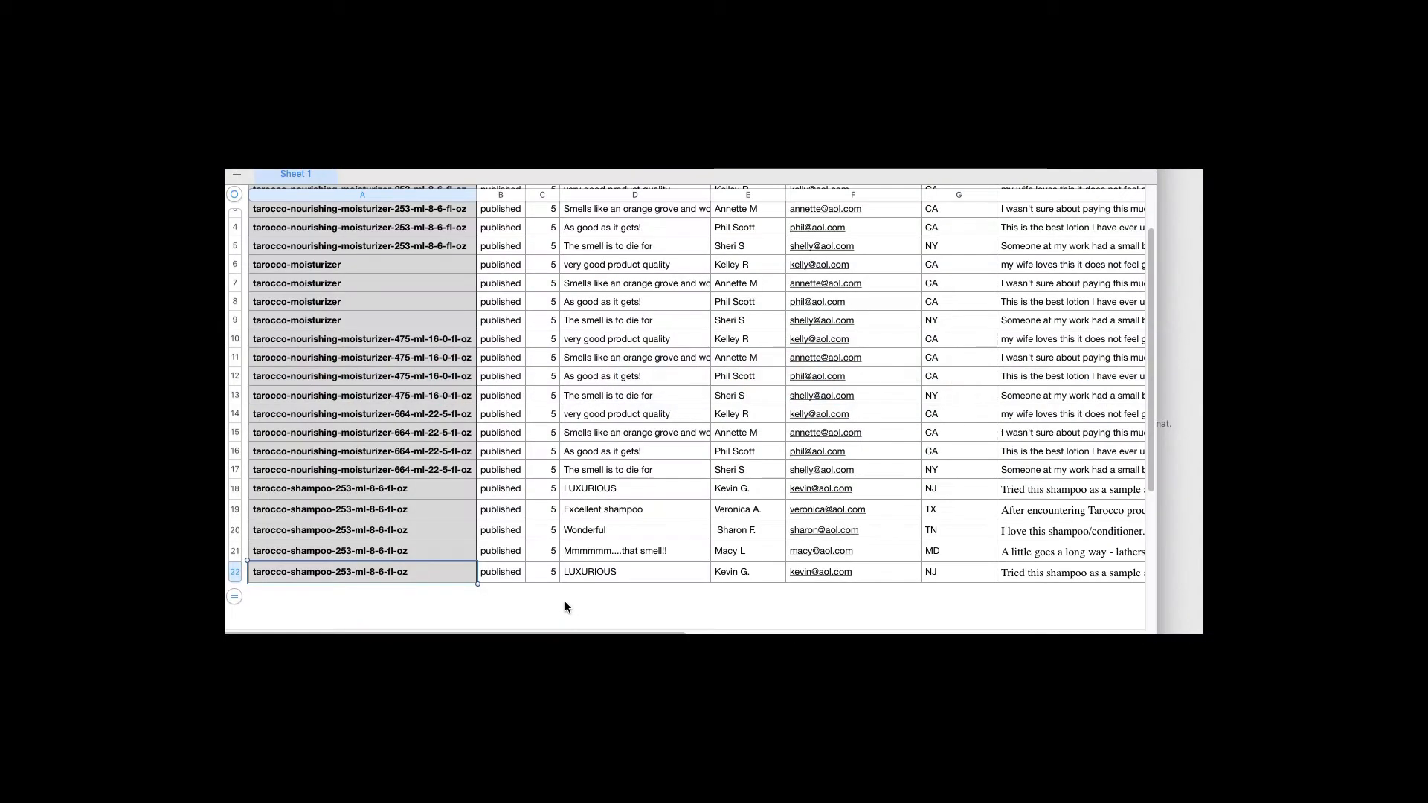
click(574, 578)
text(A heavenly experience)
Paste the reviewer's name into E22 and type their e-mail address in F22
key(super+Tab)
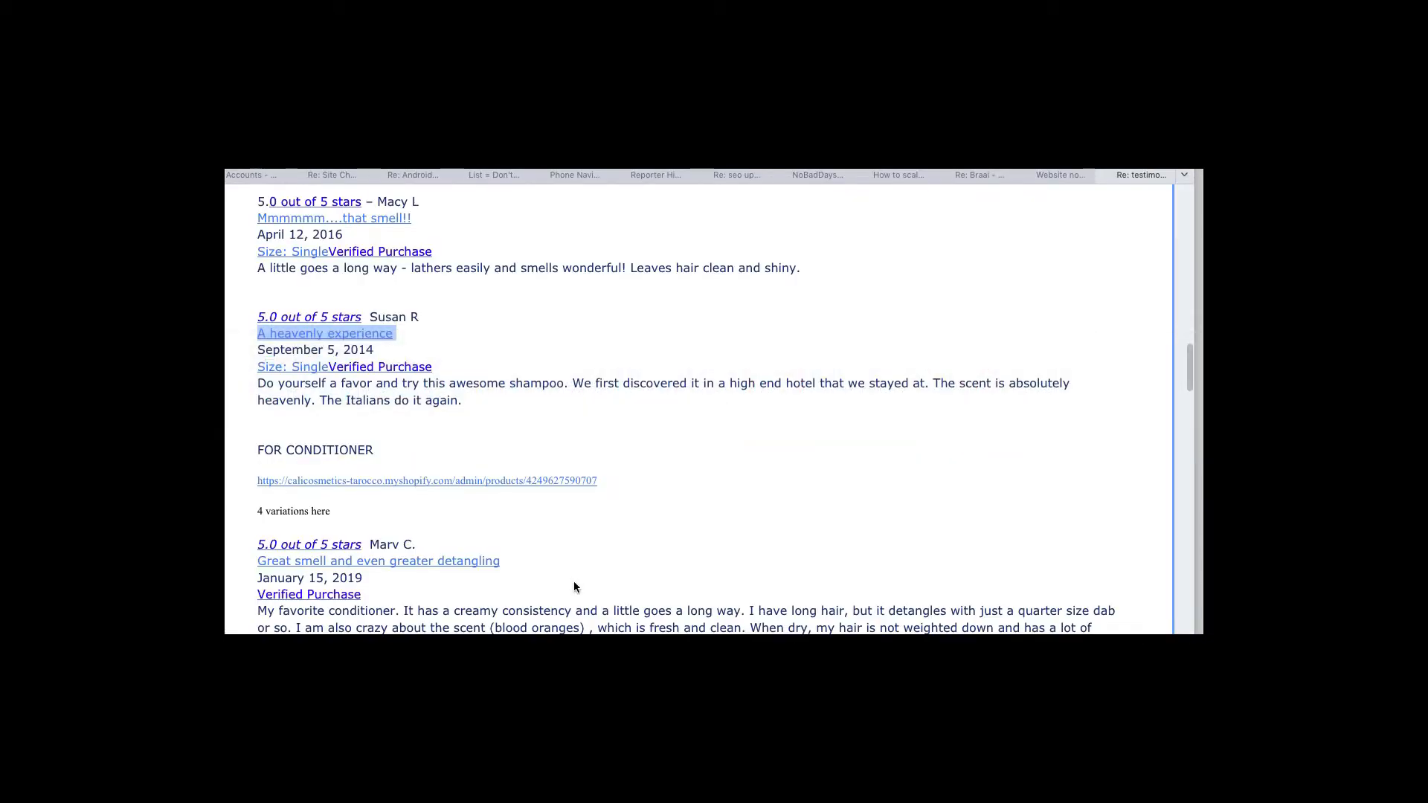
drag(419, 316, 371, 317)
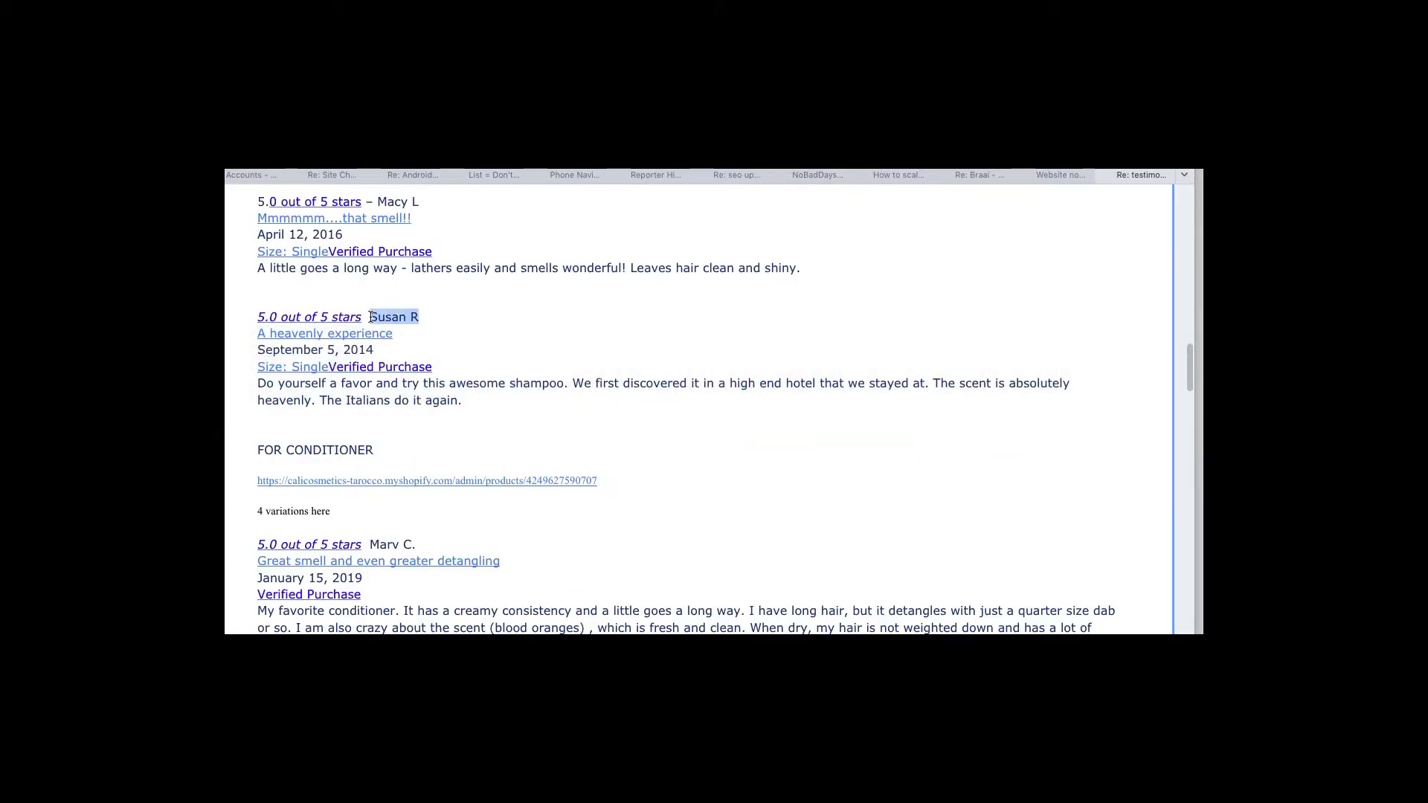
key(super+c)
key(super+Tab)
click(743, 577)
key(super+v)
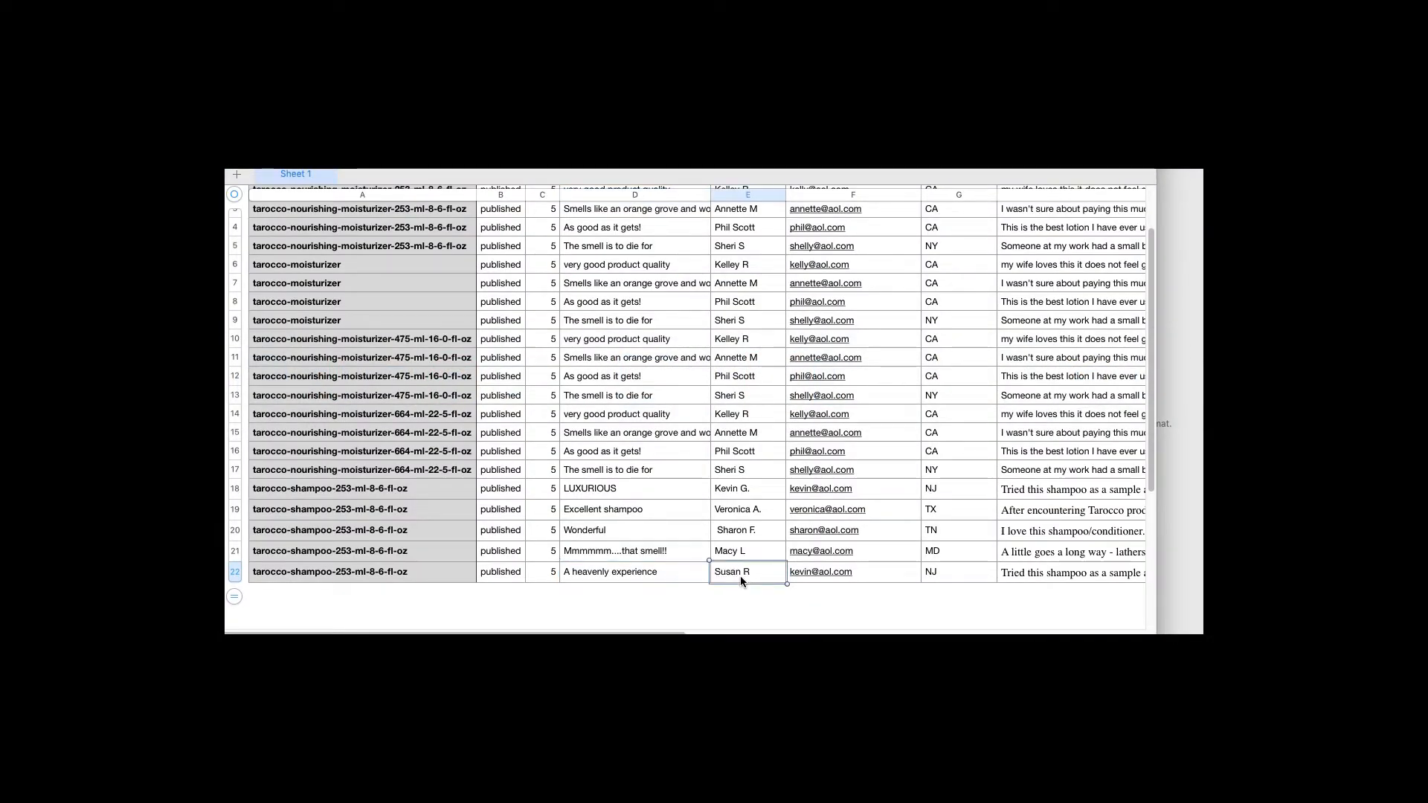
key(Tab)
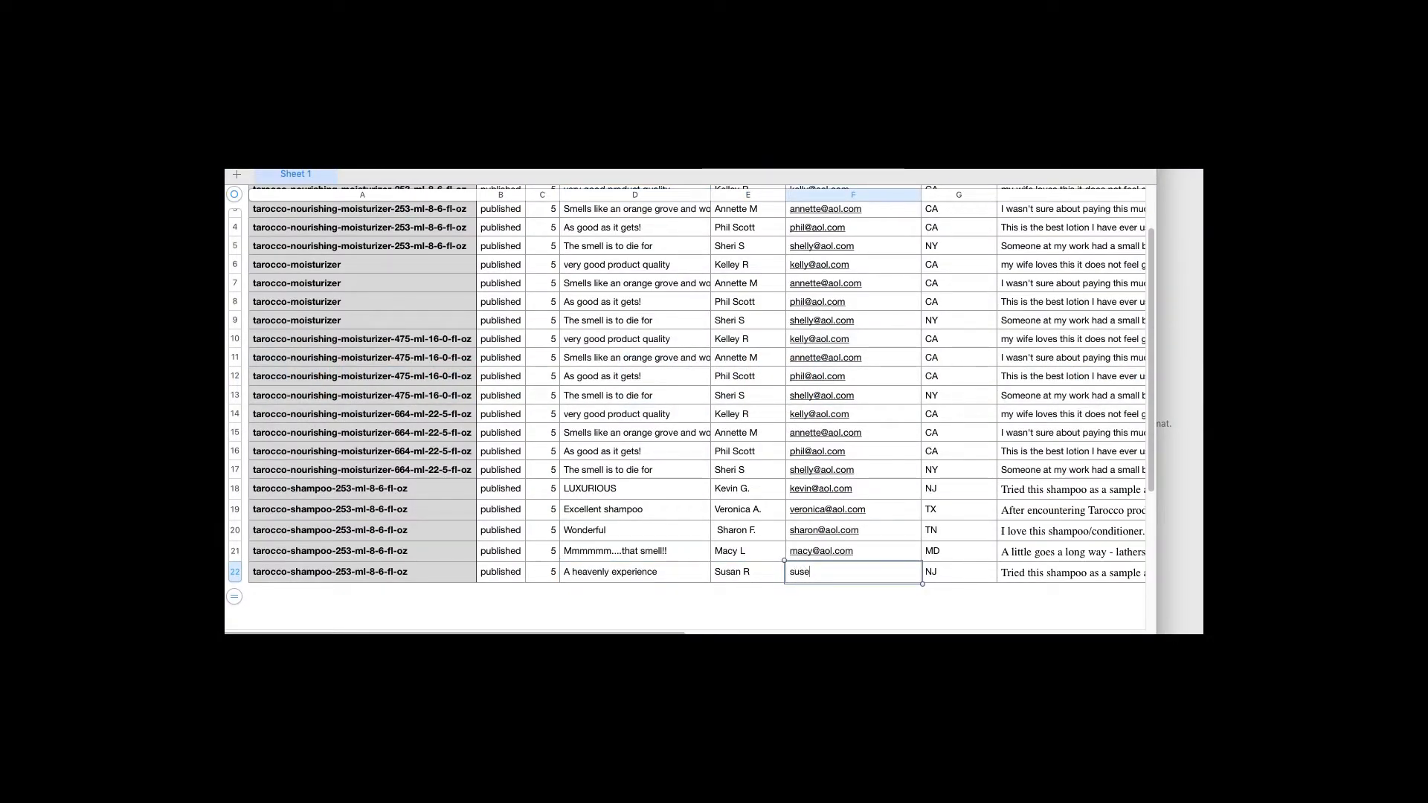
key(Tab)
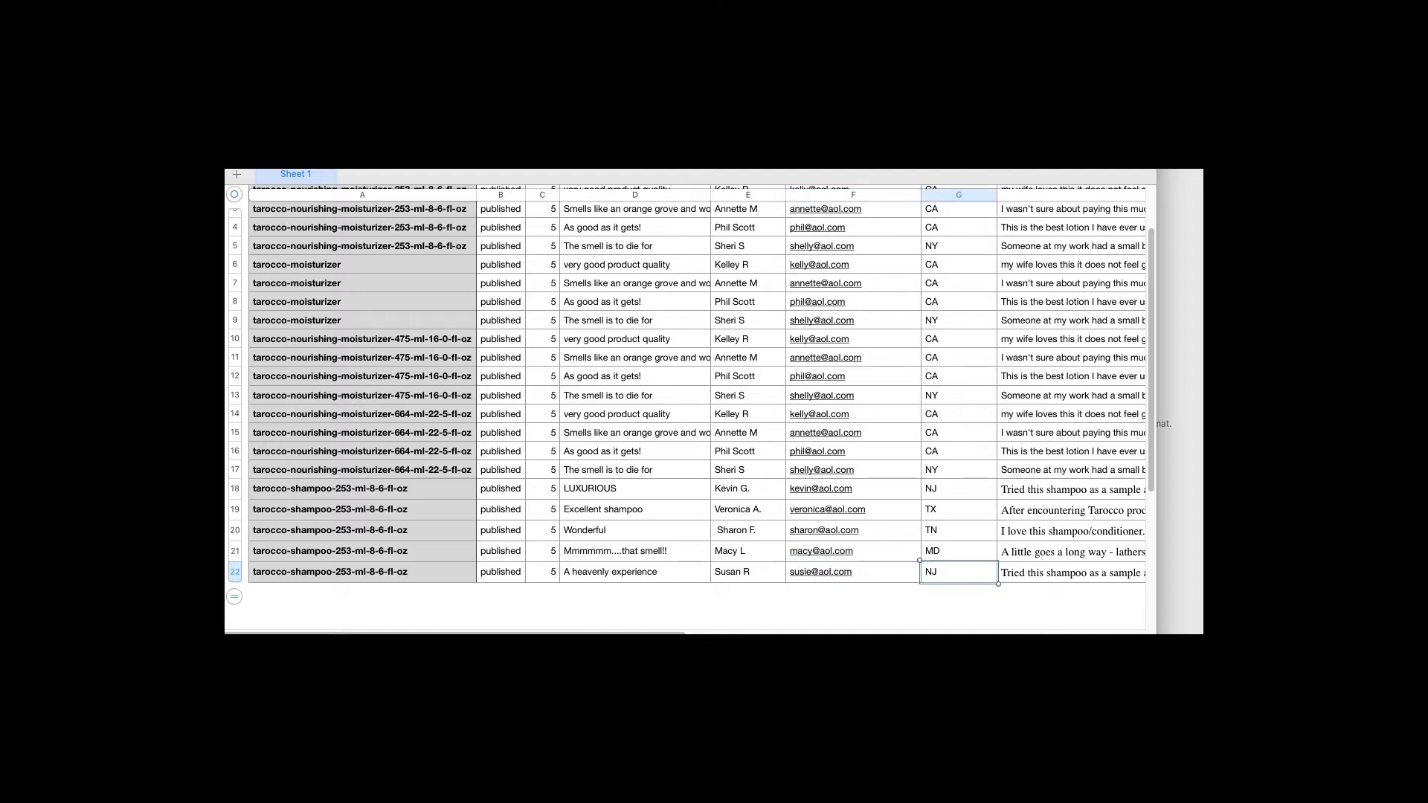
Paste the full review paragraph from the email into H22
key(Tab)
key(super+Tab)
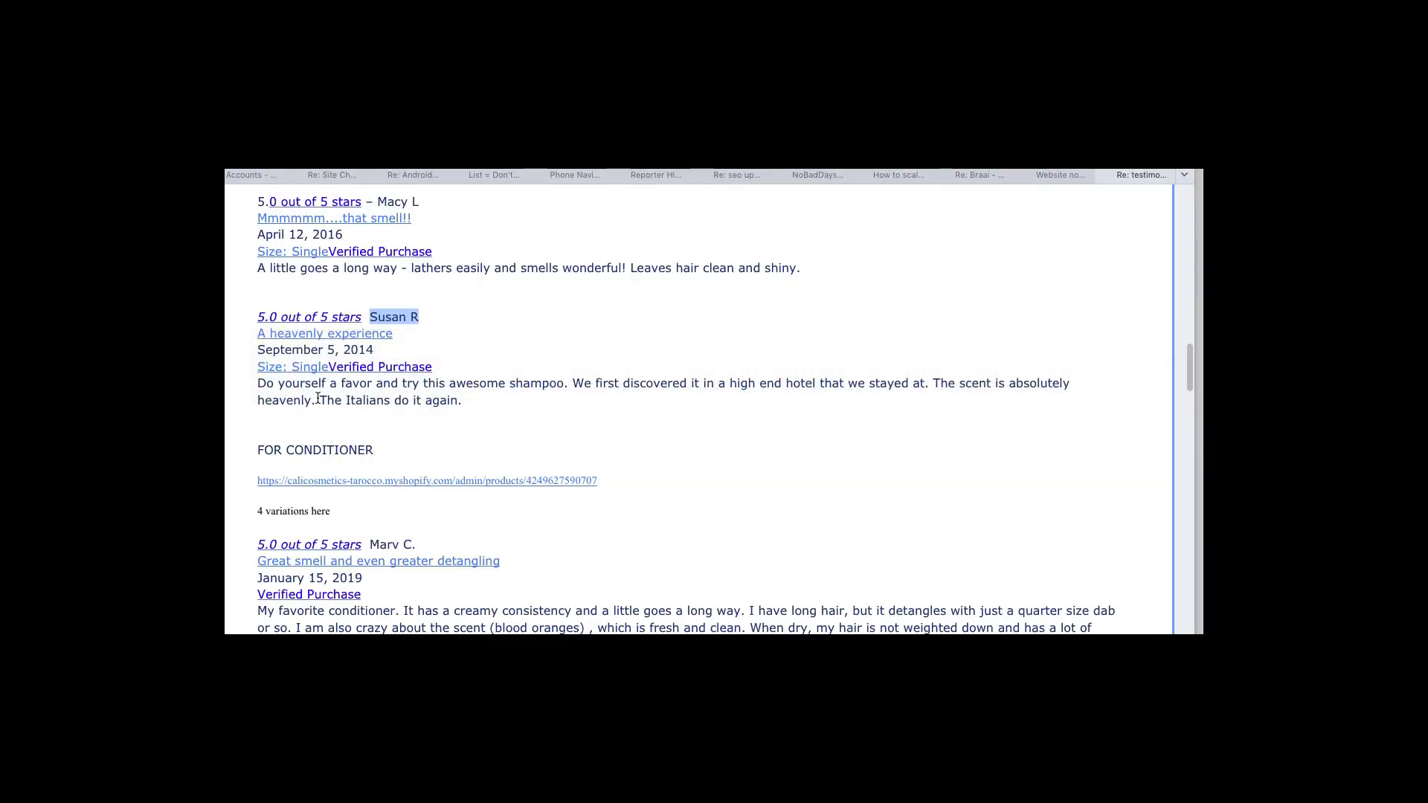
drag(257, 384, 459, 403)
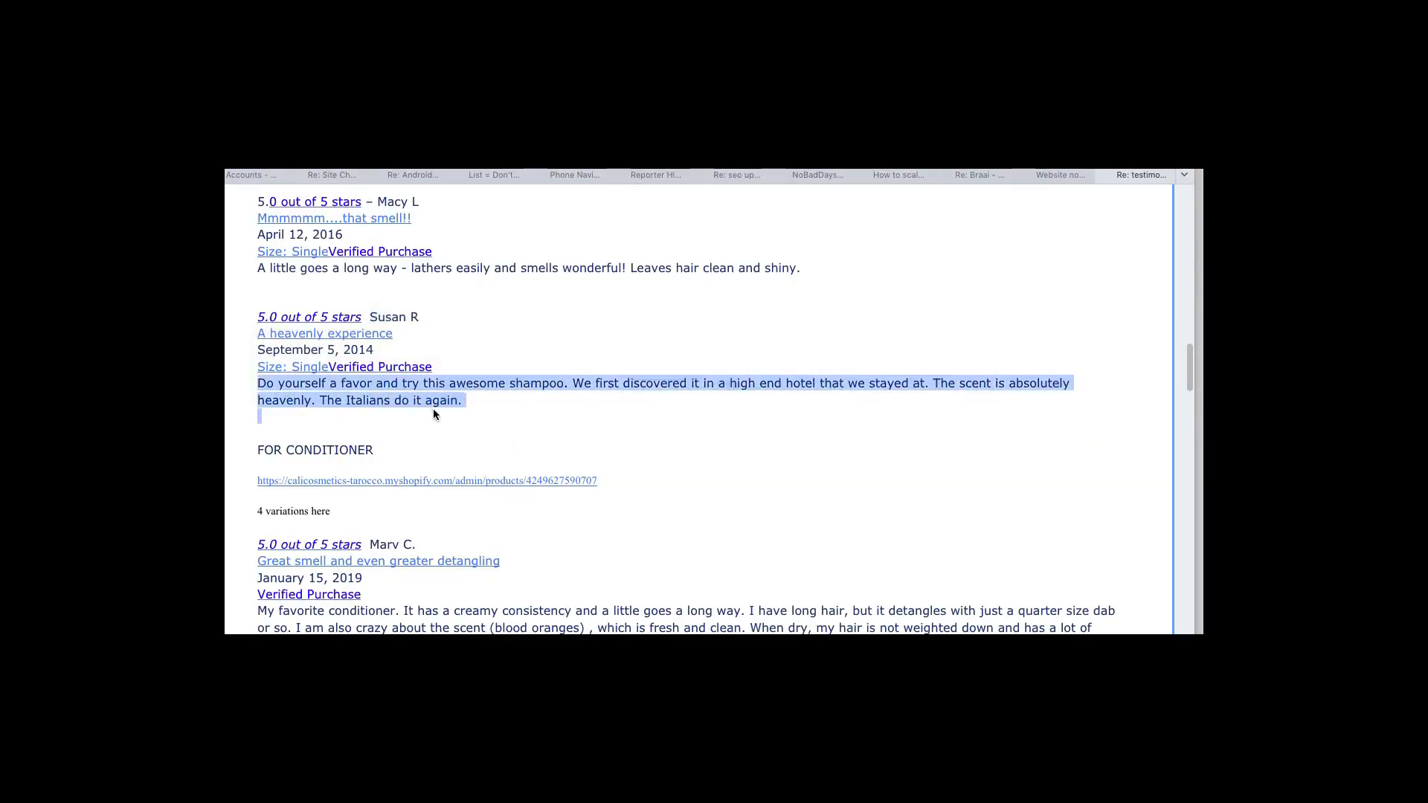
key(super+Tab)
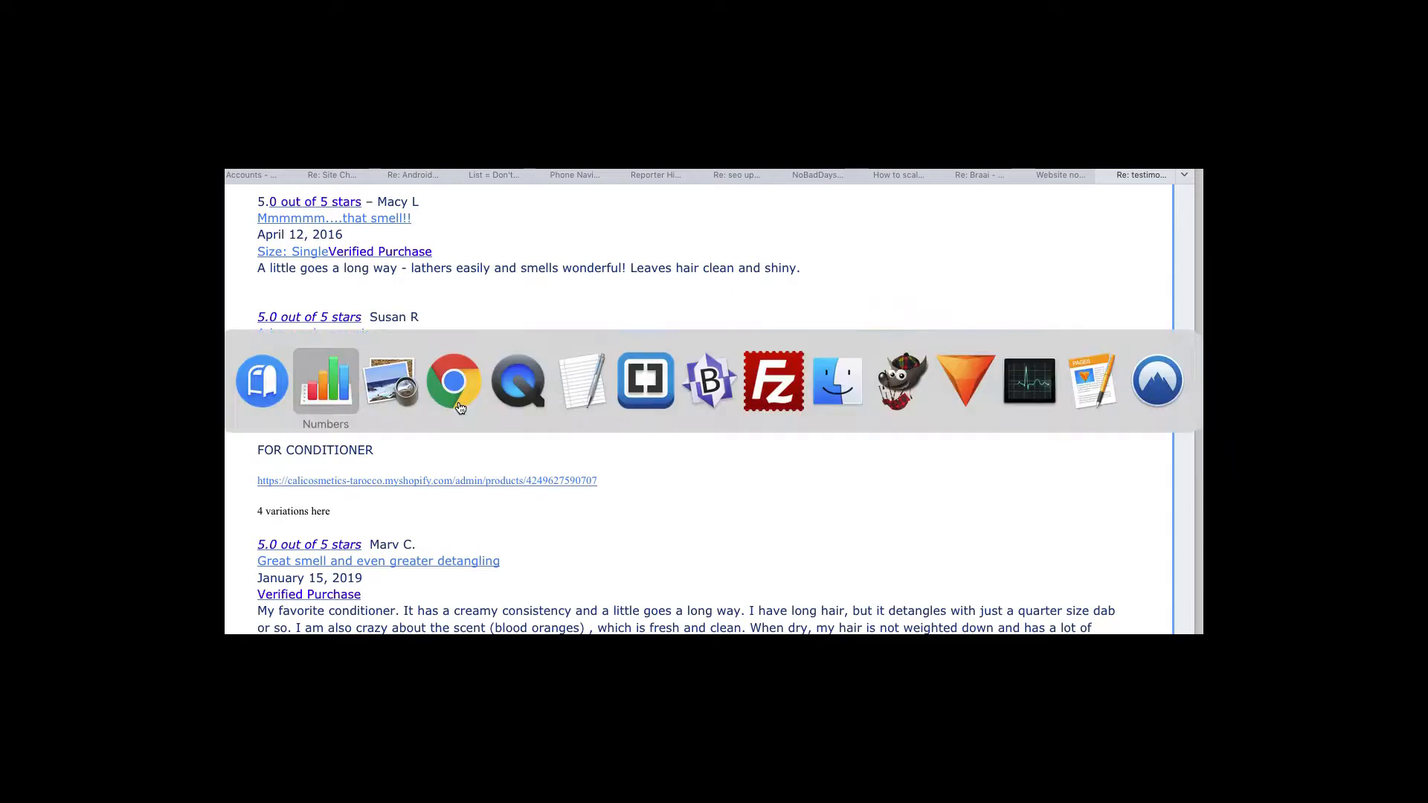
key(super+v)
key(Tab)
key(Tab)
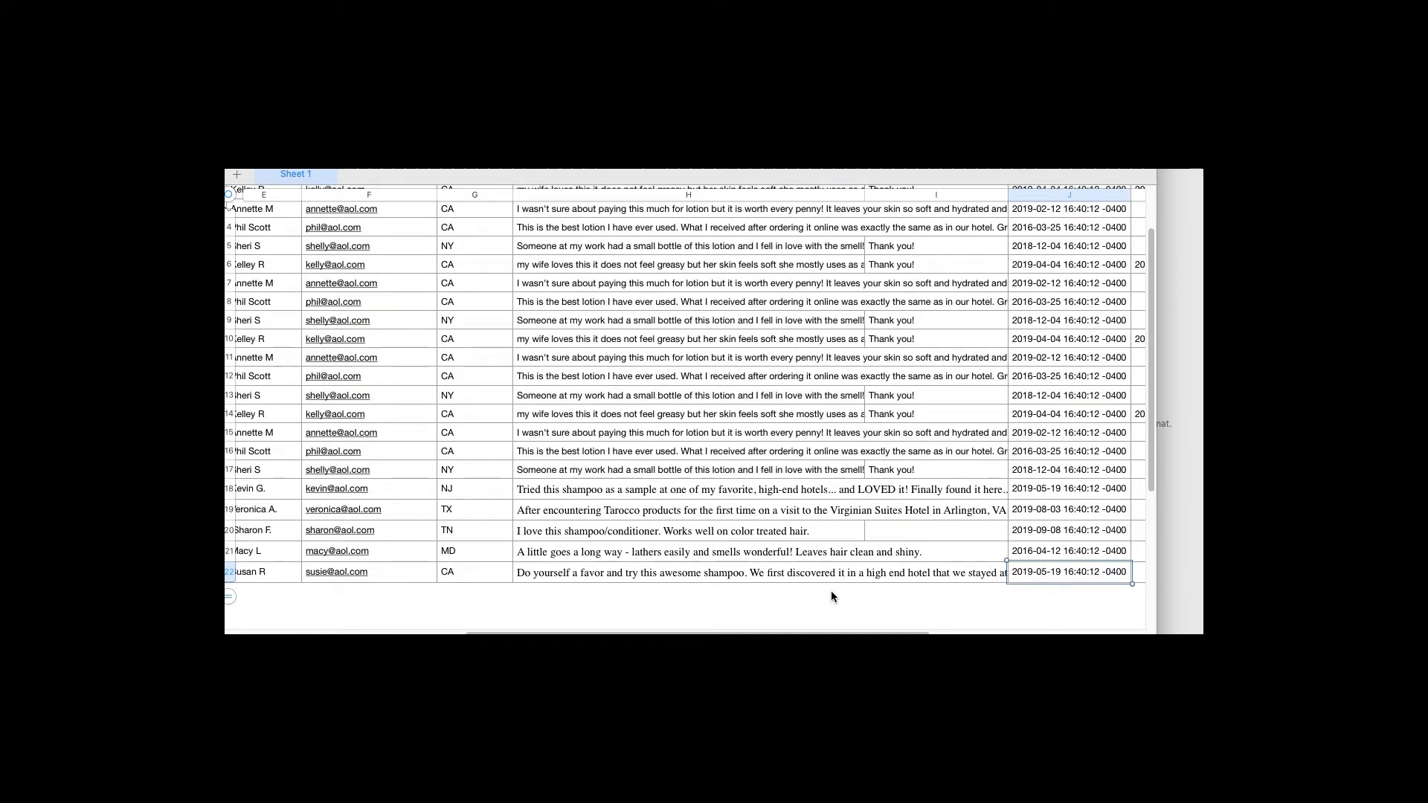
Change J22's date to 2014-09-14
key(super+Tab)
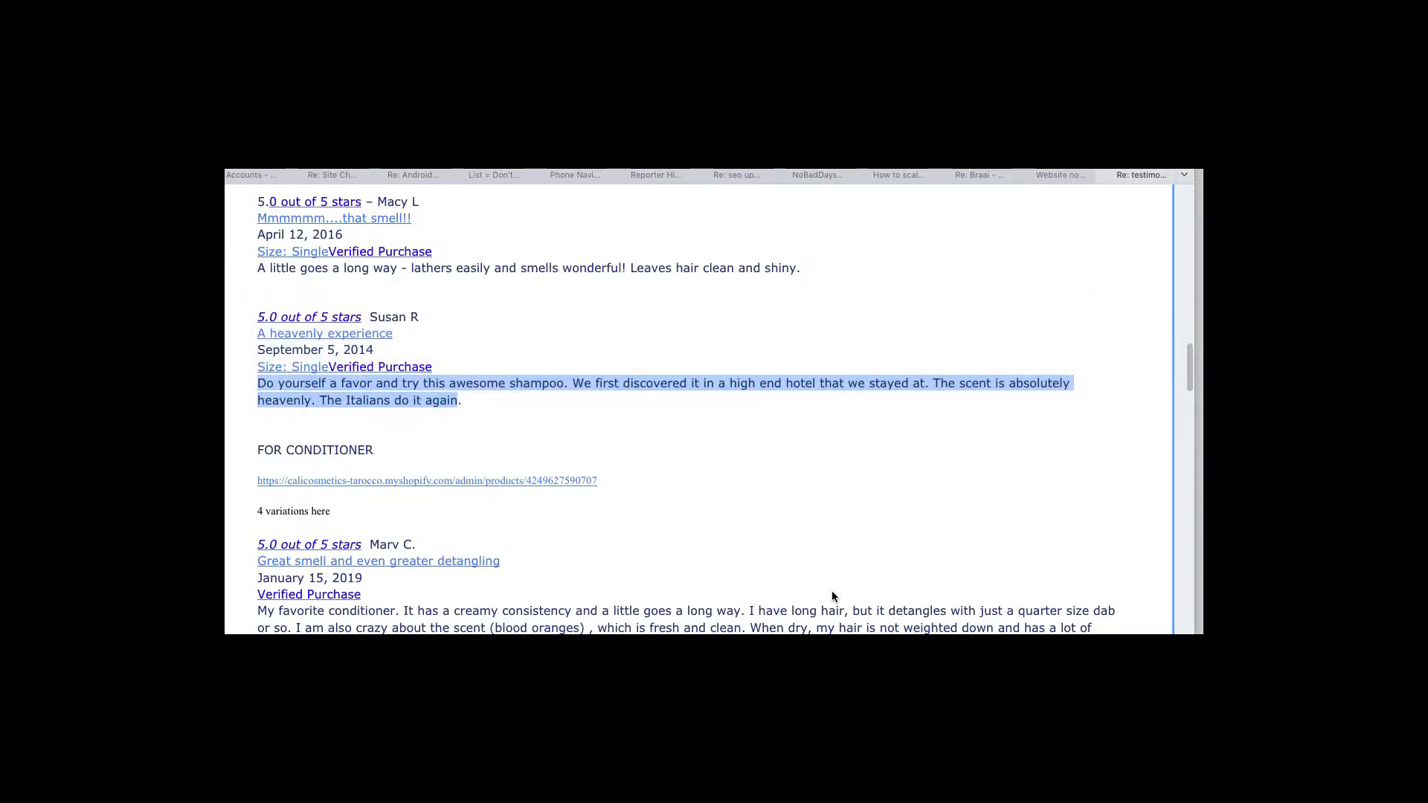
key(super+Tab)
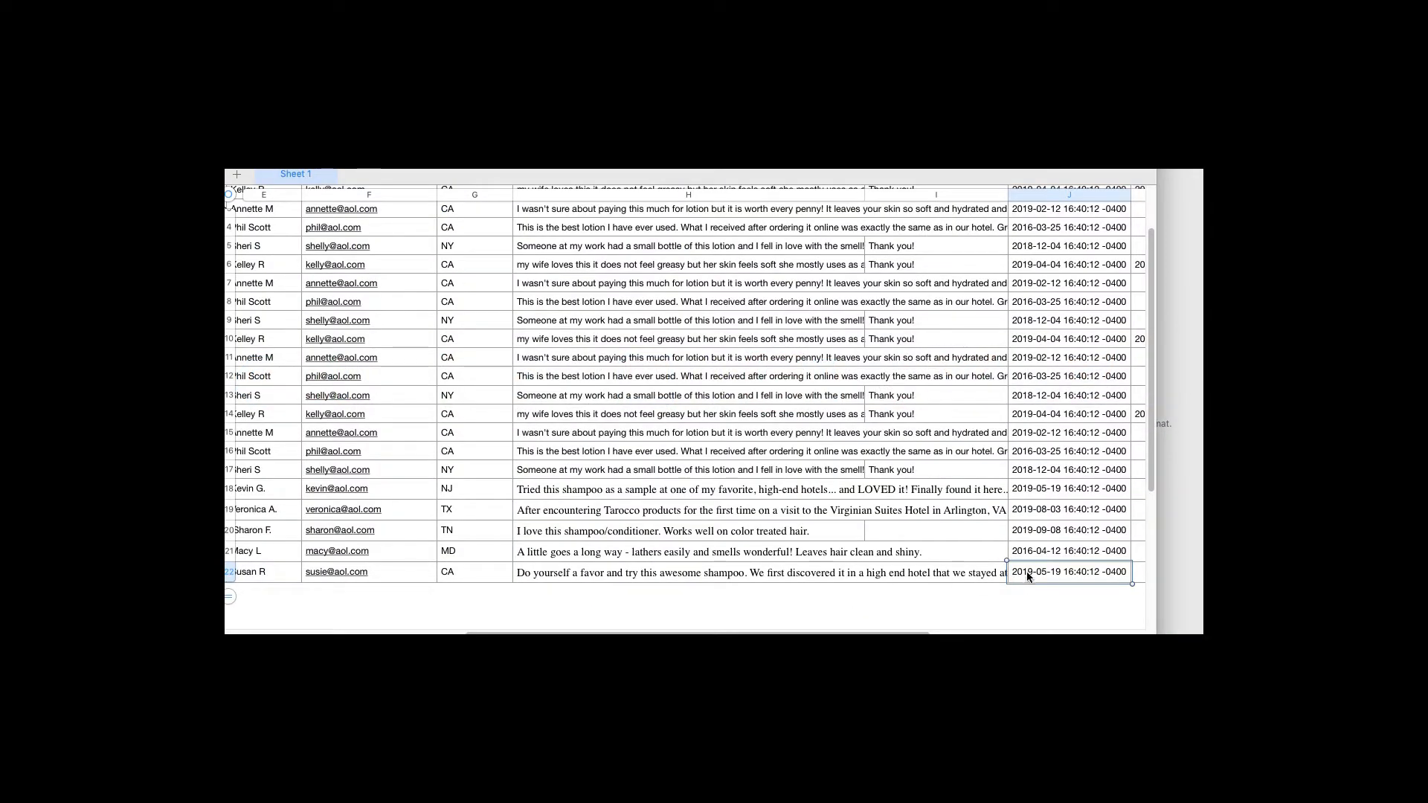
double_click(1030, 572)
click(1032, 572)
key(BackSpace)
text(4)
key(BackSpace)
text(9)
key(BackSpace)
text(4-0)
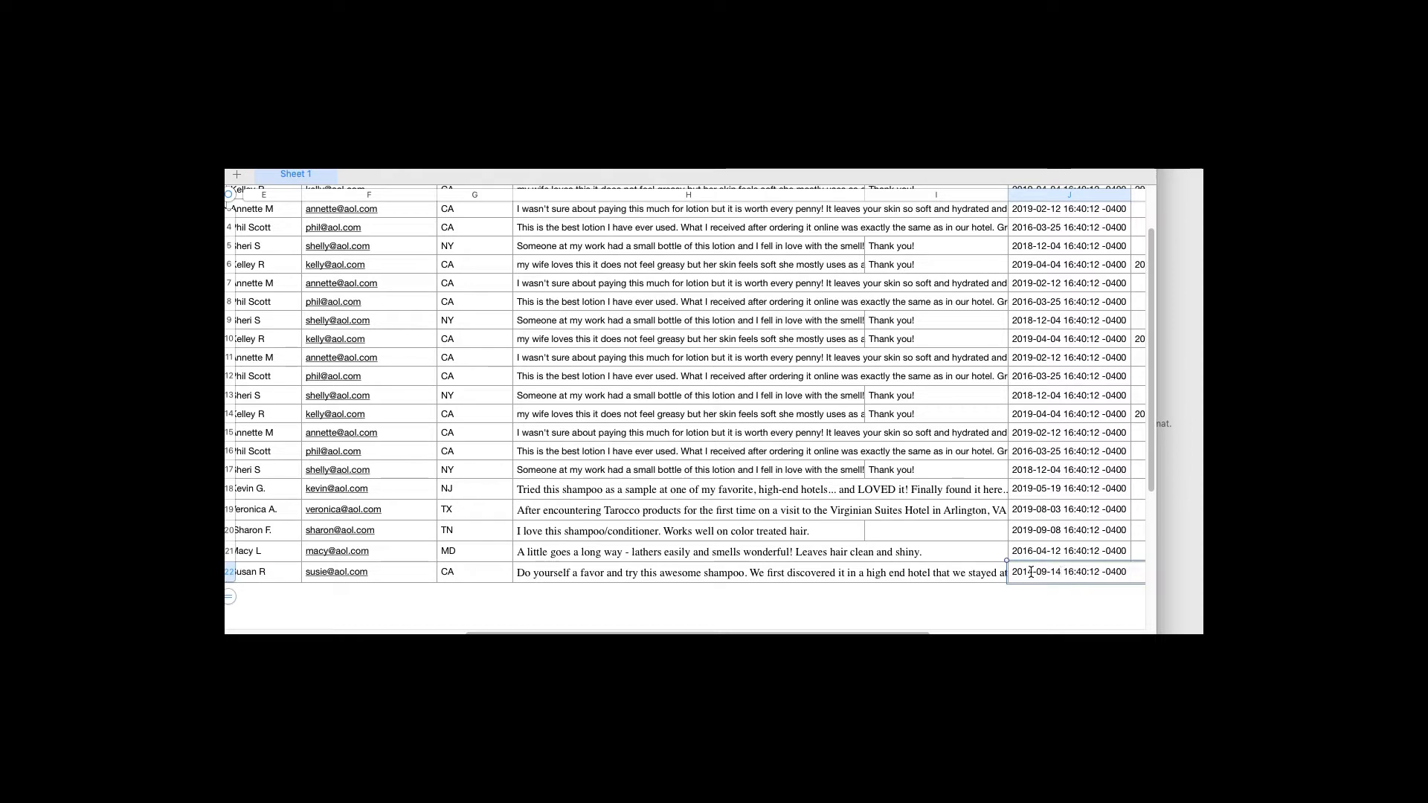
click(883, 578)
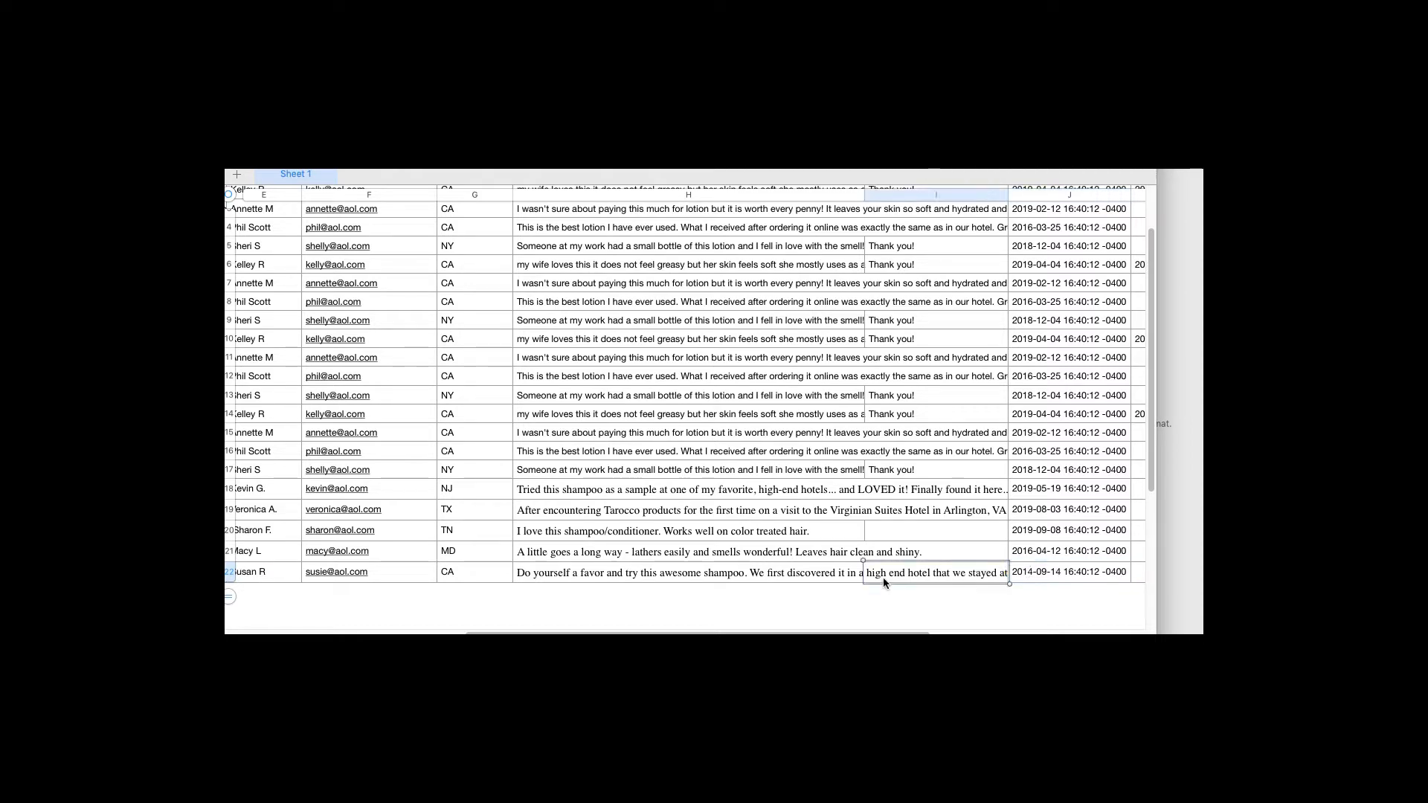
Check the shampoo handles in rows 18 through 22
key(alt+Left)
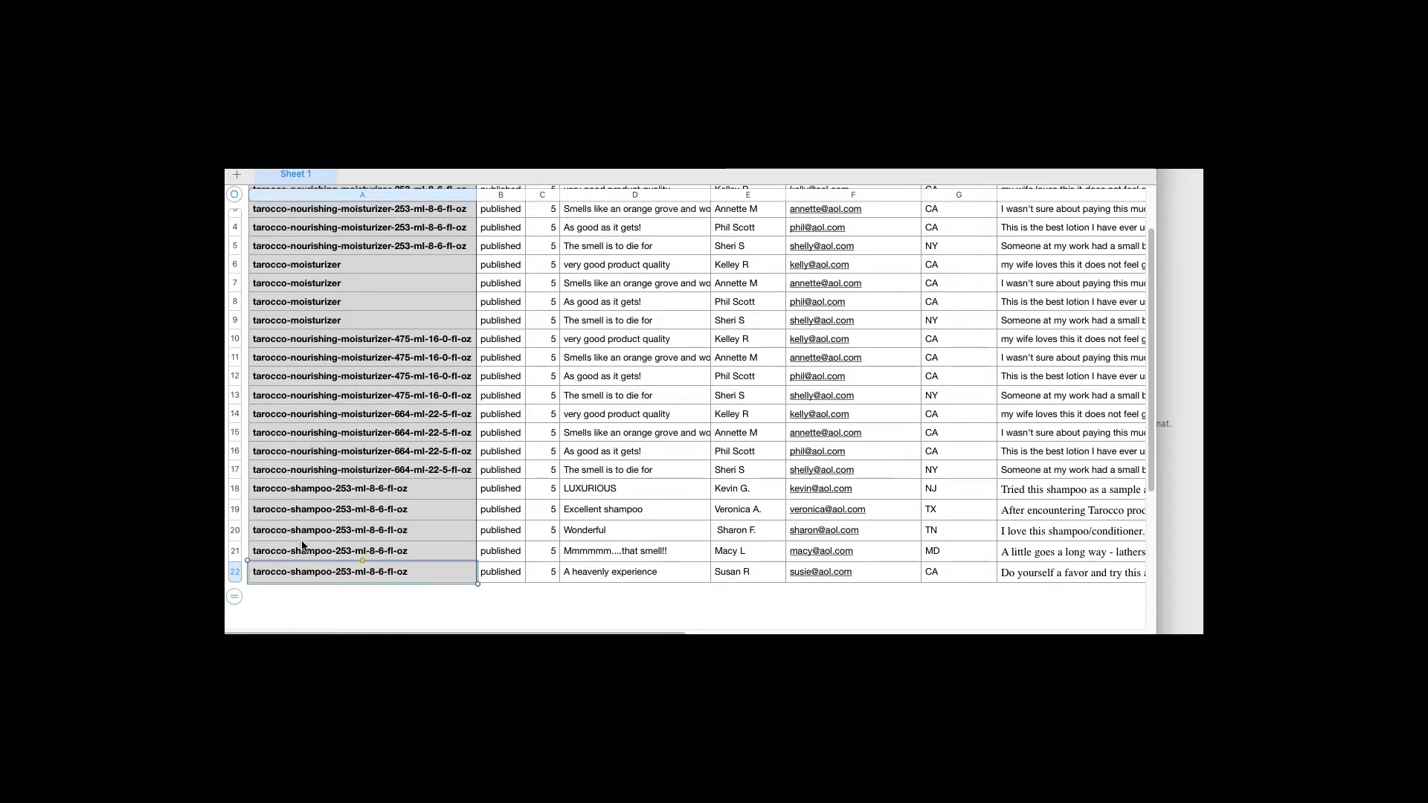
double_click(371, 489)
double_click(373, 511)
click(377, 530)
double_click(377, 552)
click(385, 573)
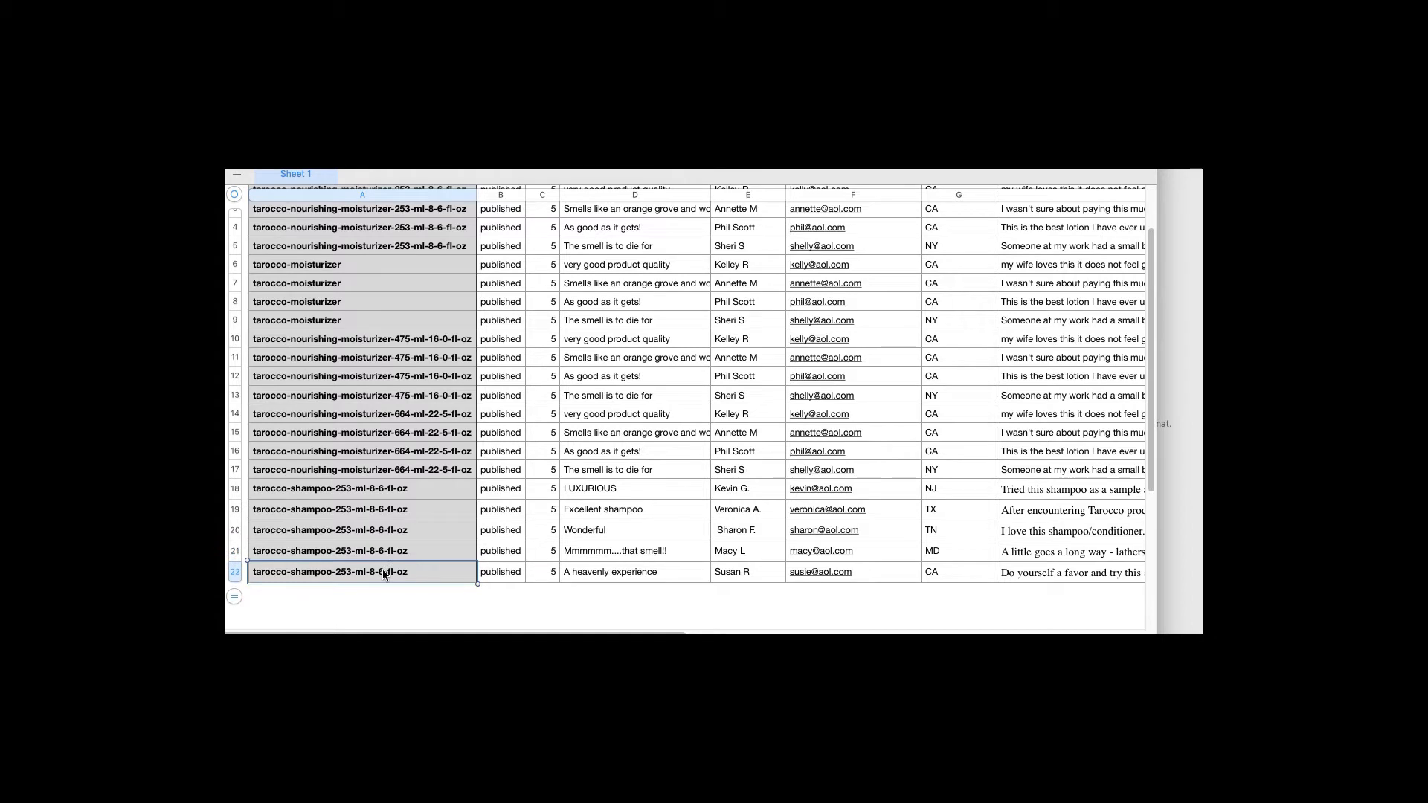
key(super+Tab)
key(super+Tab)
key(super+Tab)
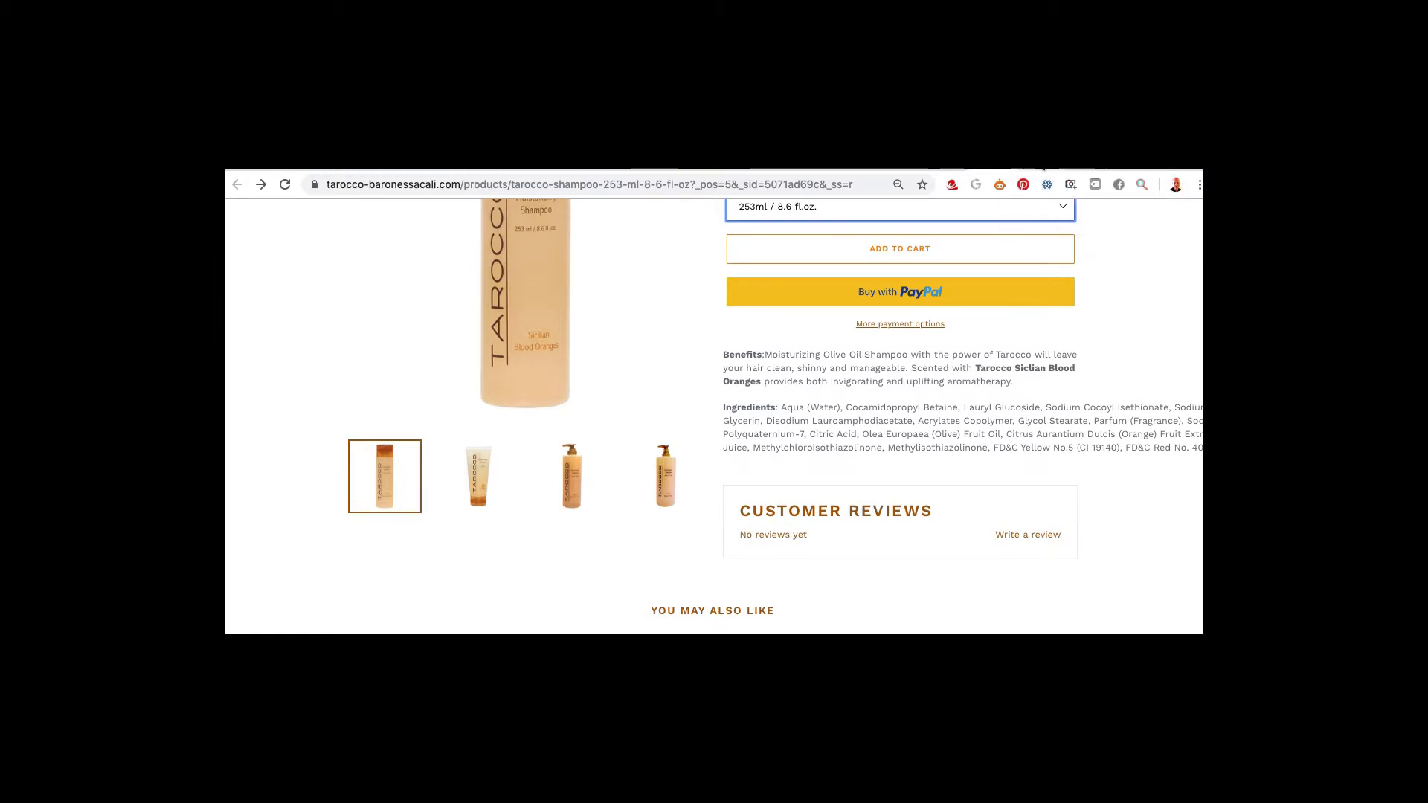
Select the handle copy-of-tarocco-shampoo-475-ml-16-0-fl-oz in the 475 ml shampoo page's address
click(1036, 165)
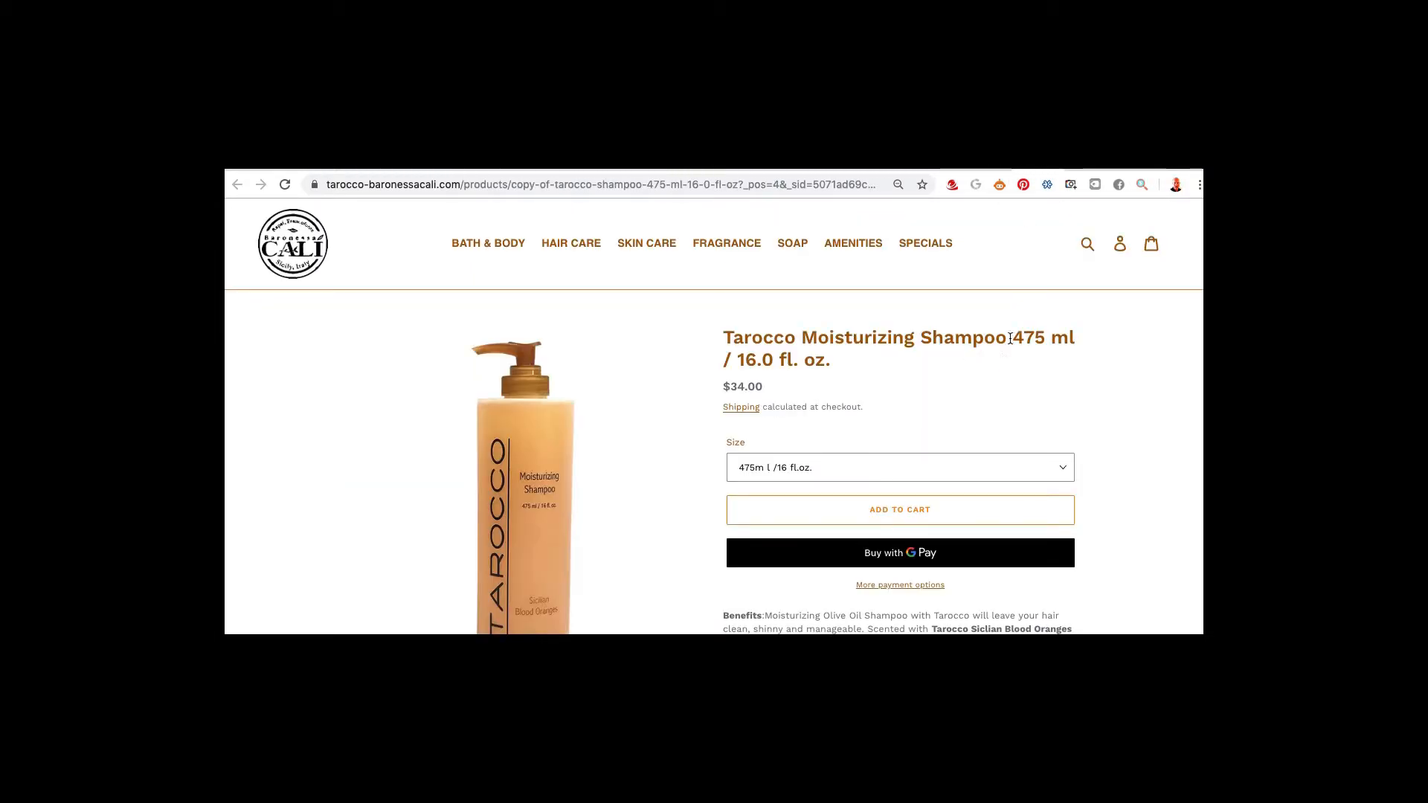
click(524, 185)
click(526, 185)
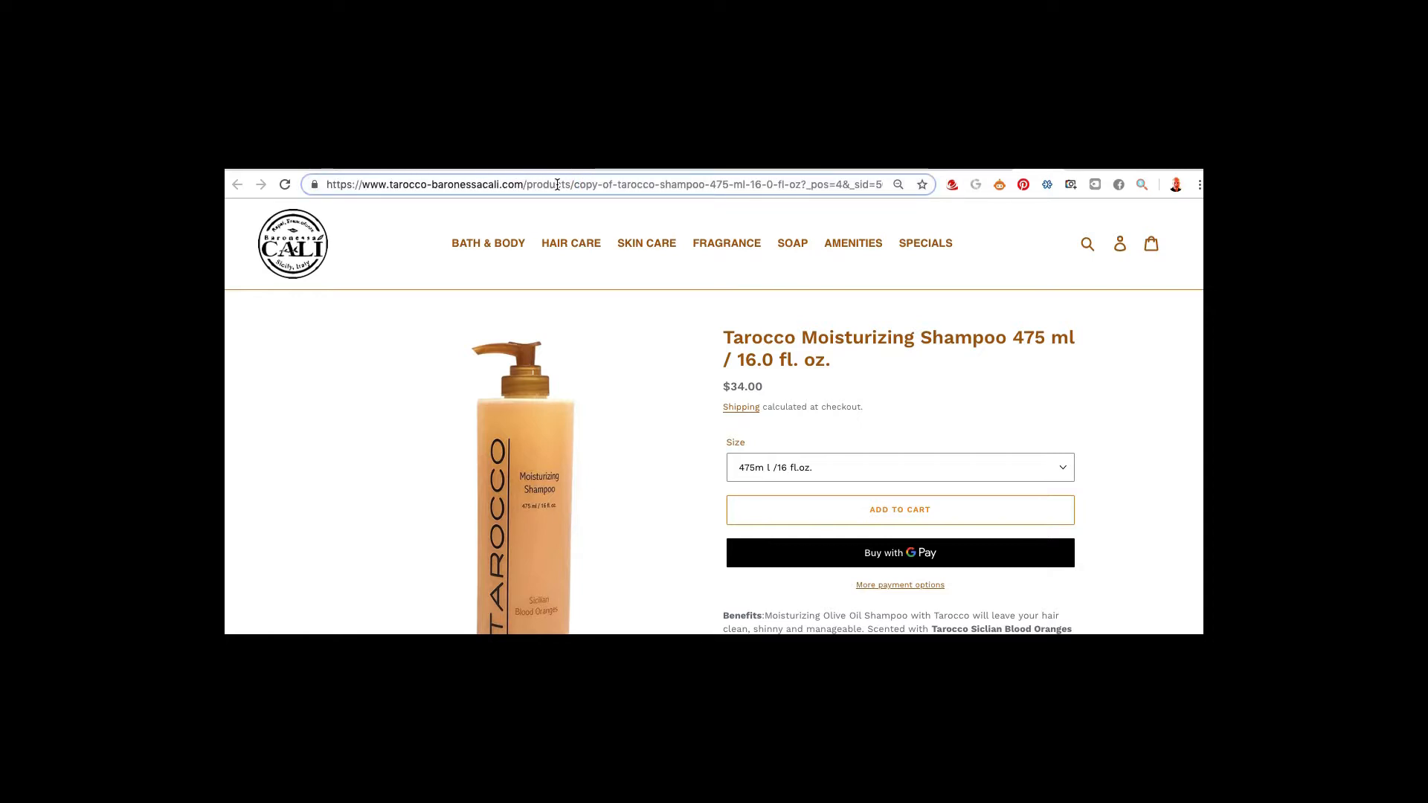
drag(574, 185, 795, 189)
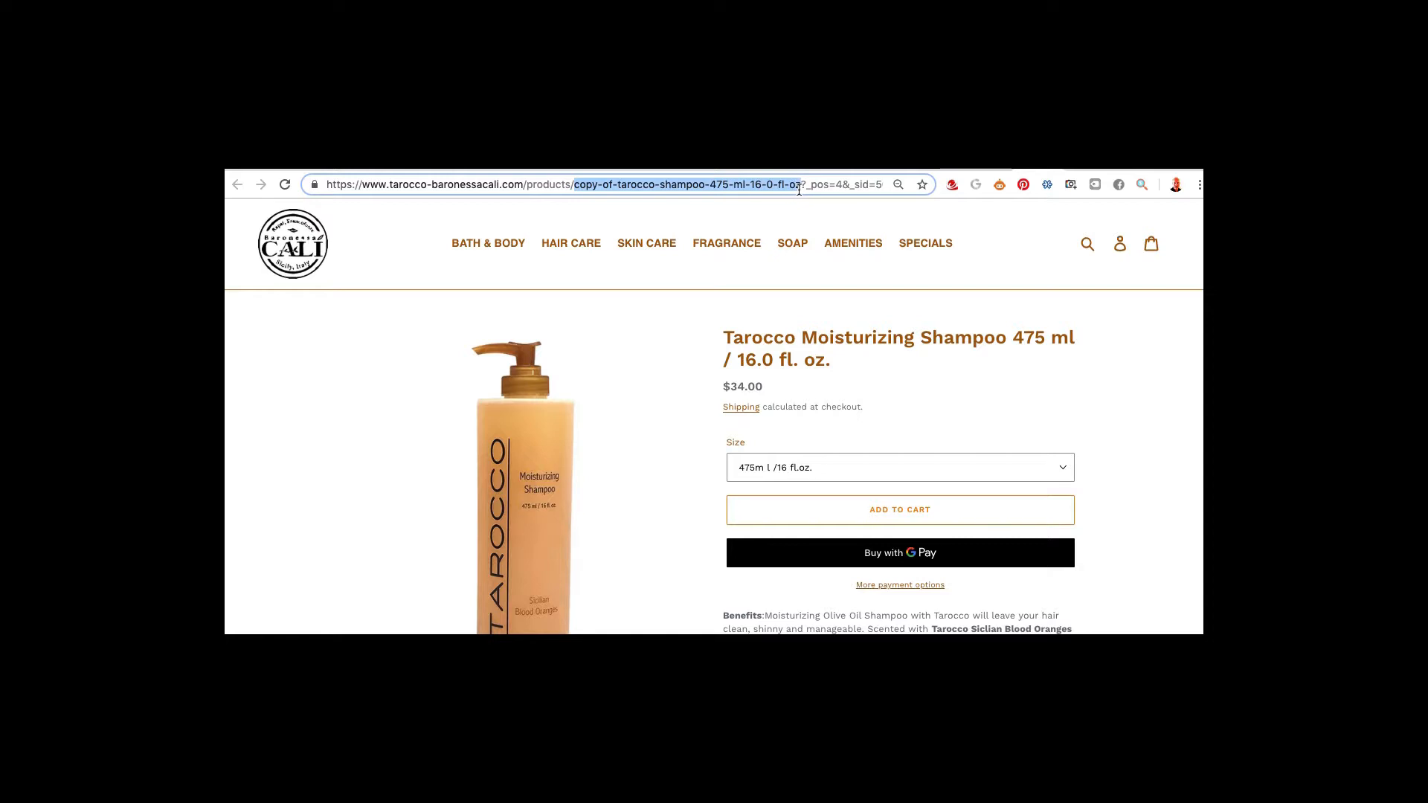
key(super+Tab)
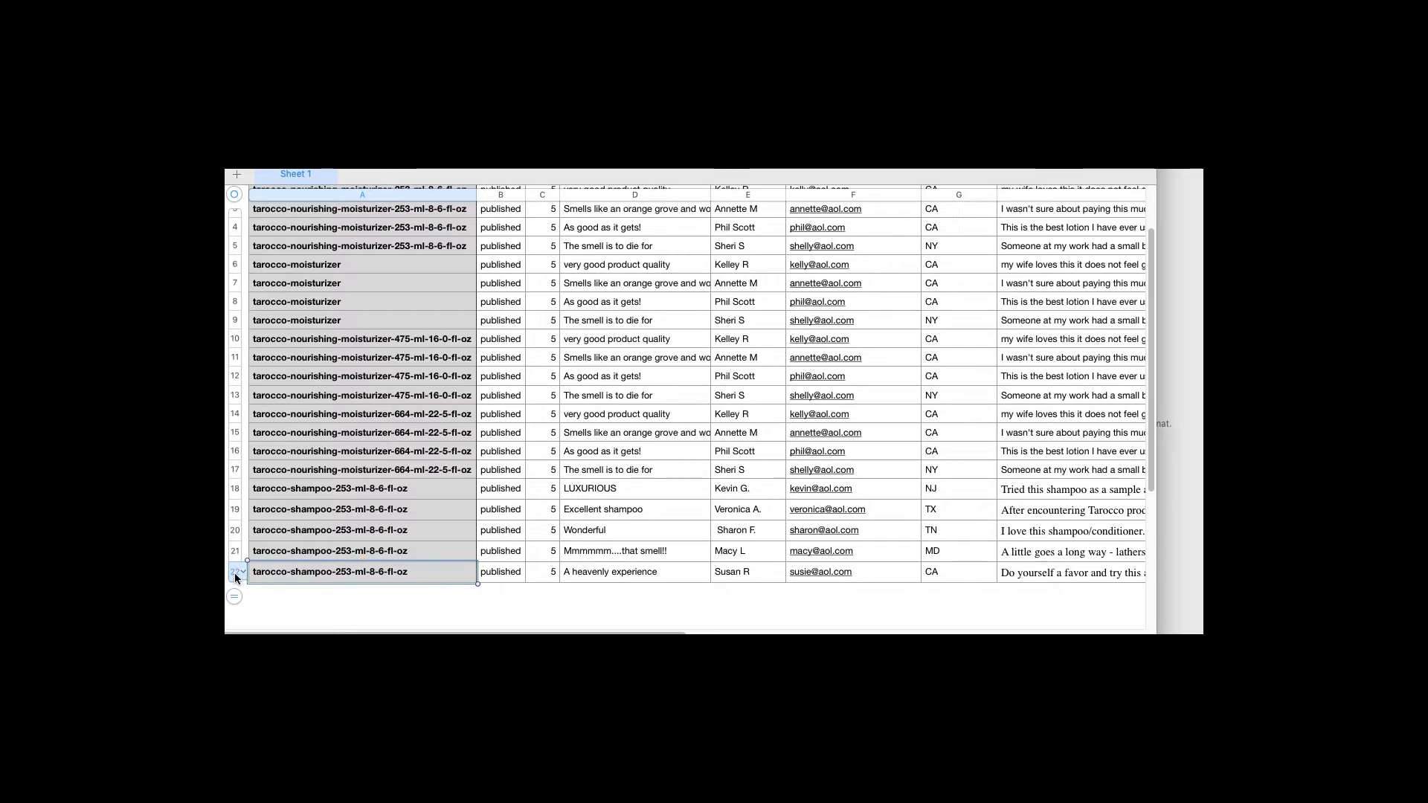
Add five empty rows below row 22 of the reviews table
click(236, 573)
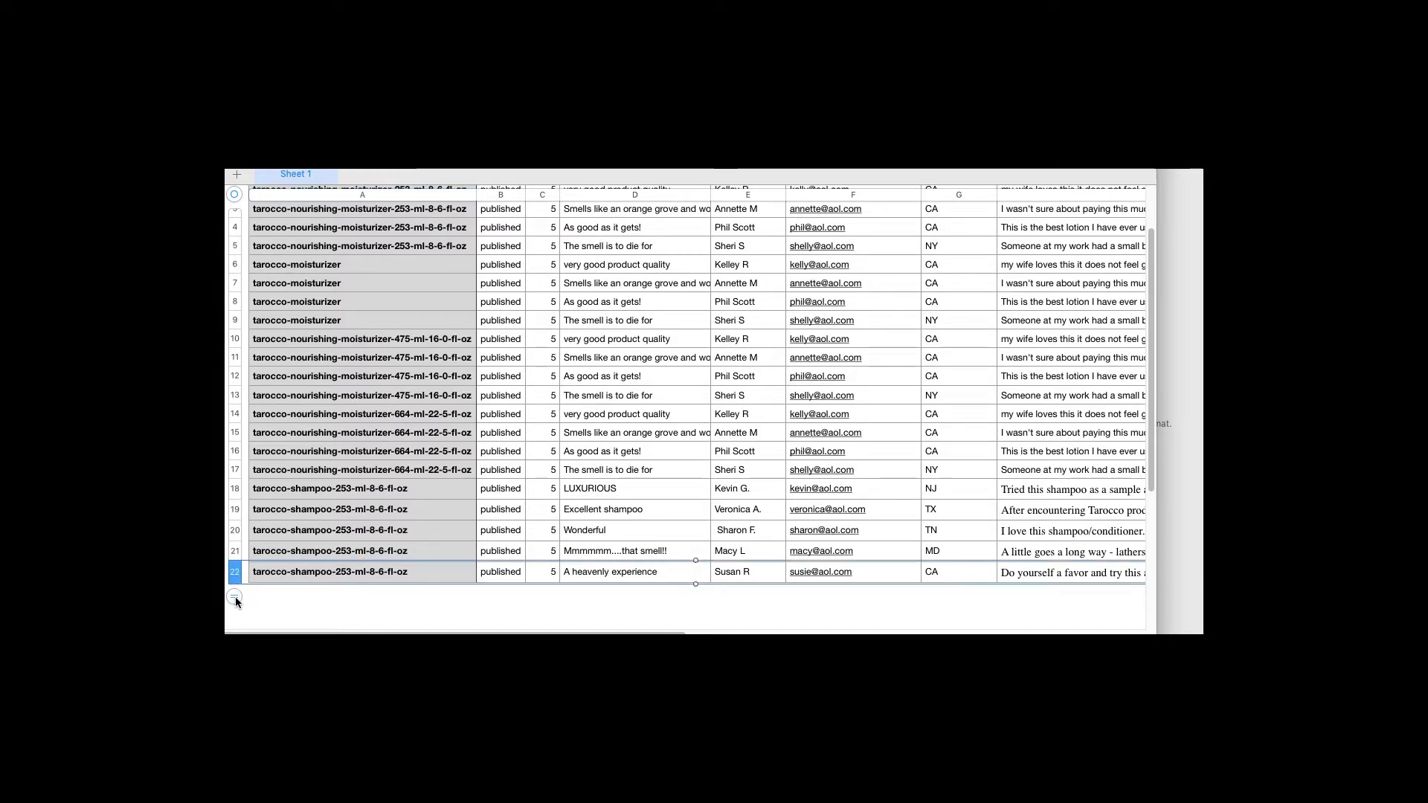
click(235, 597)
click(235, 614)
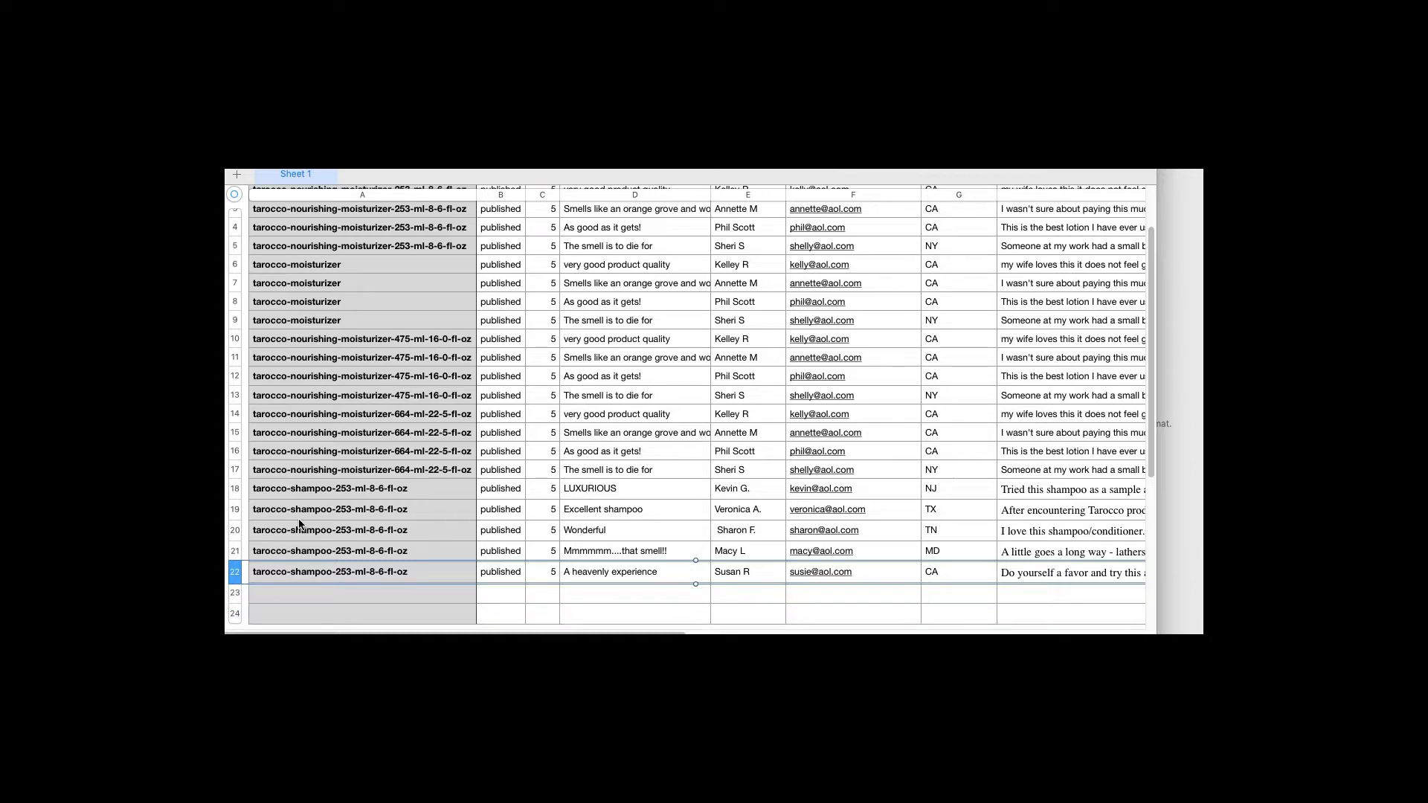
scroll(297, 521, down, 5)
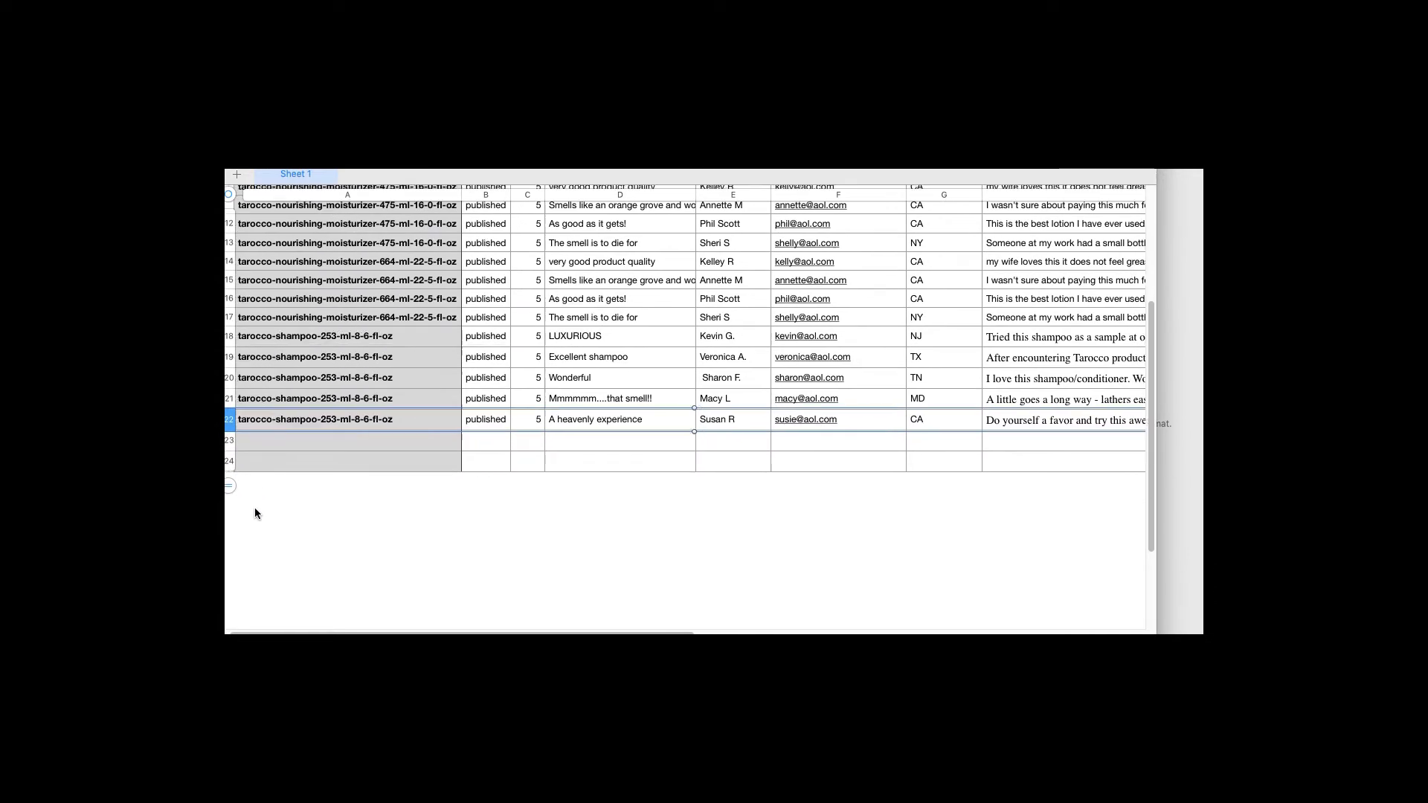
click(233, 483)
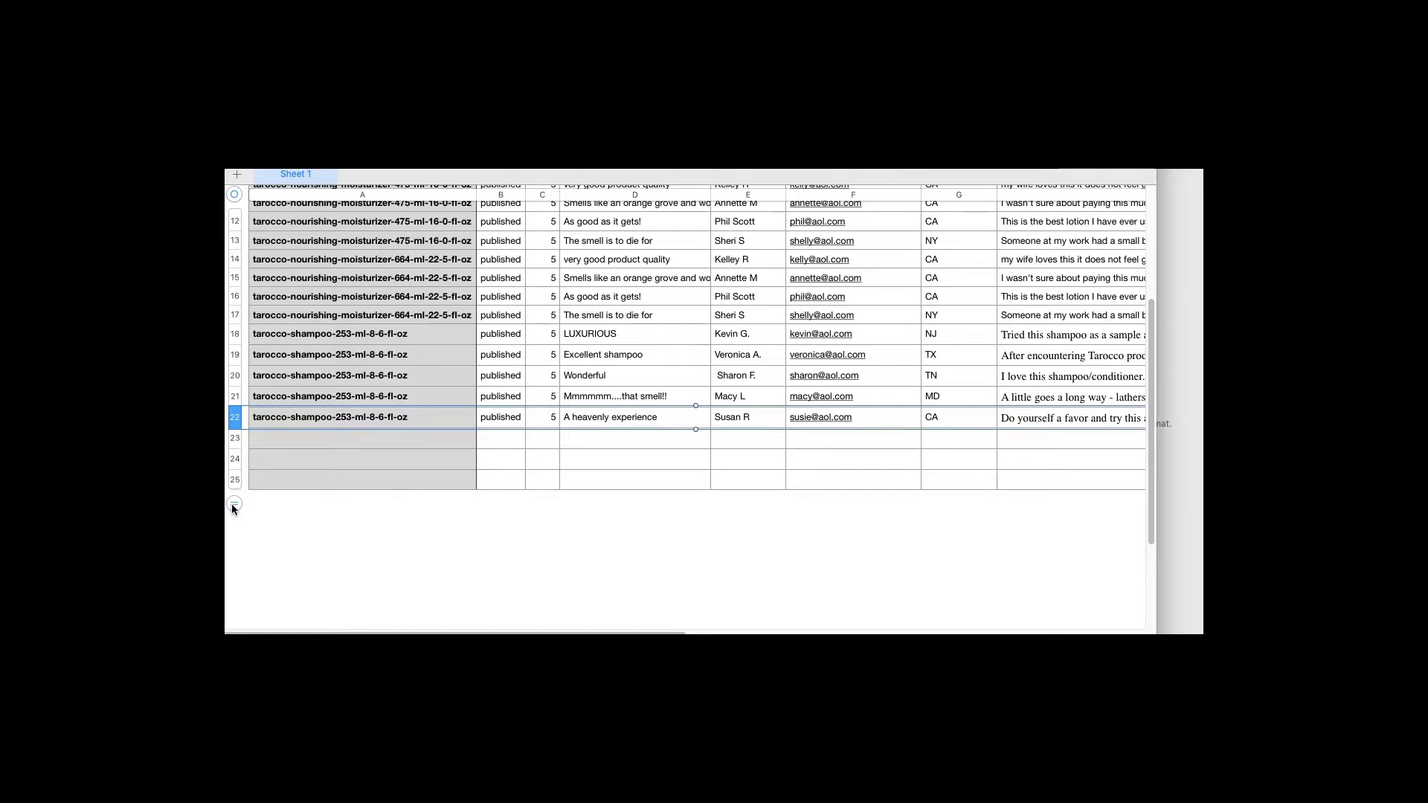
click(233, 505)
click(233, 526)
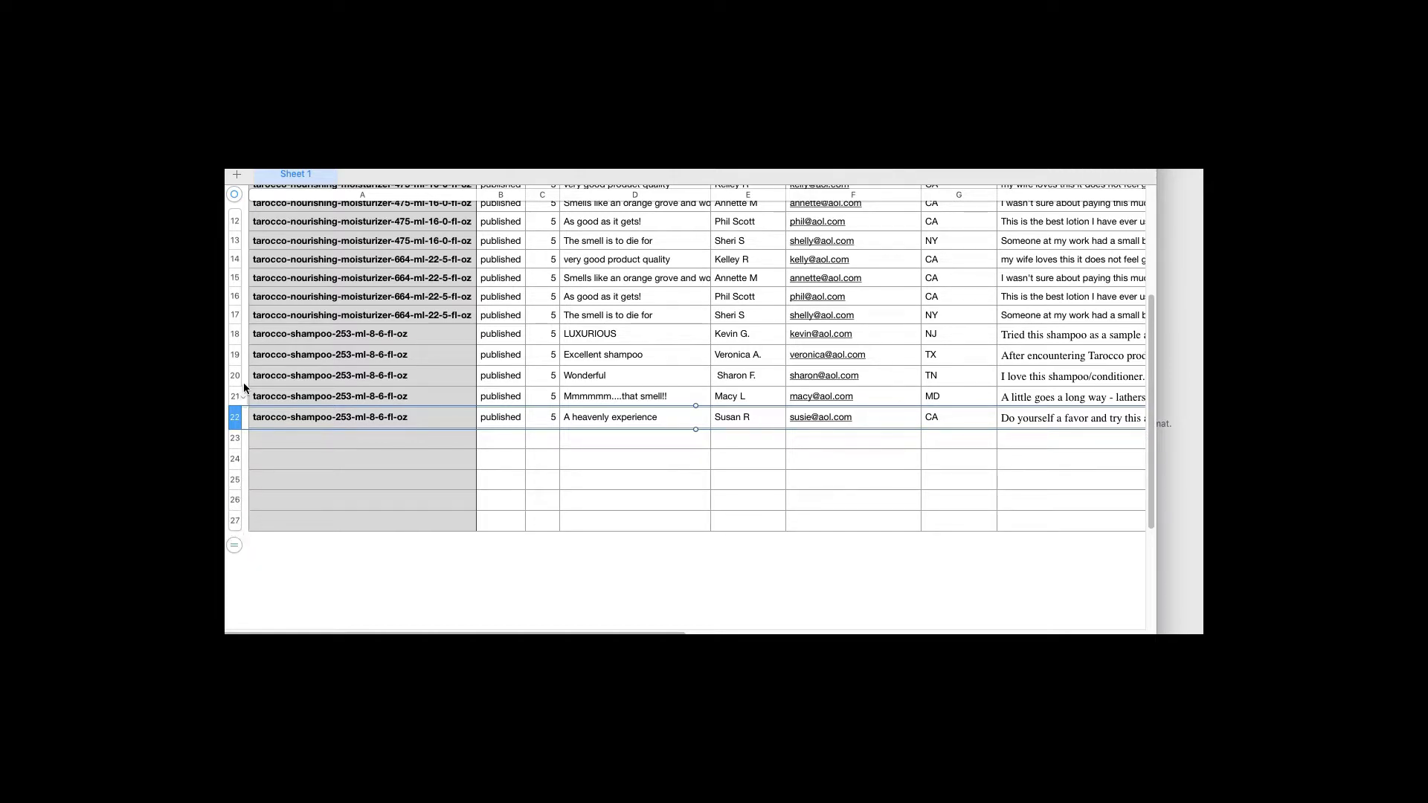
Copy the five 253 ml shampoo review rows 18–22 into rows 23–27
click(235, 334)
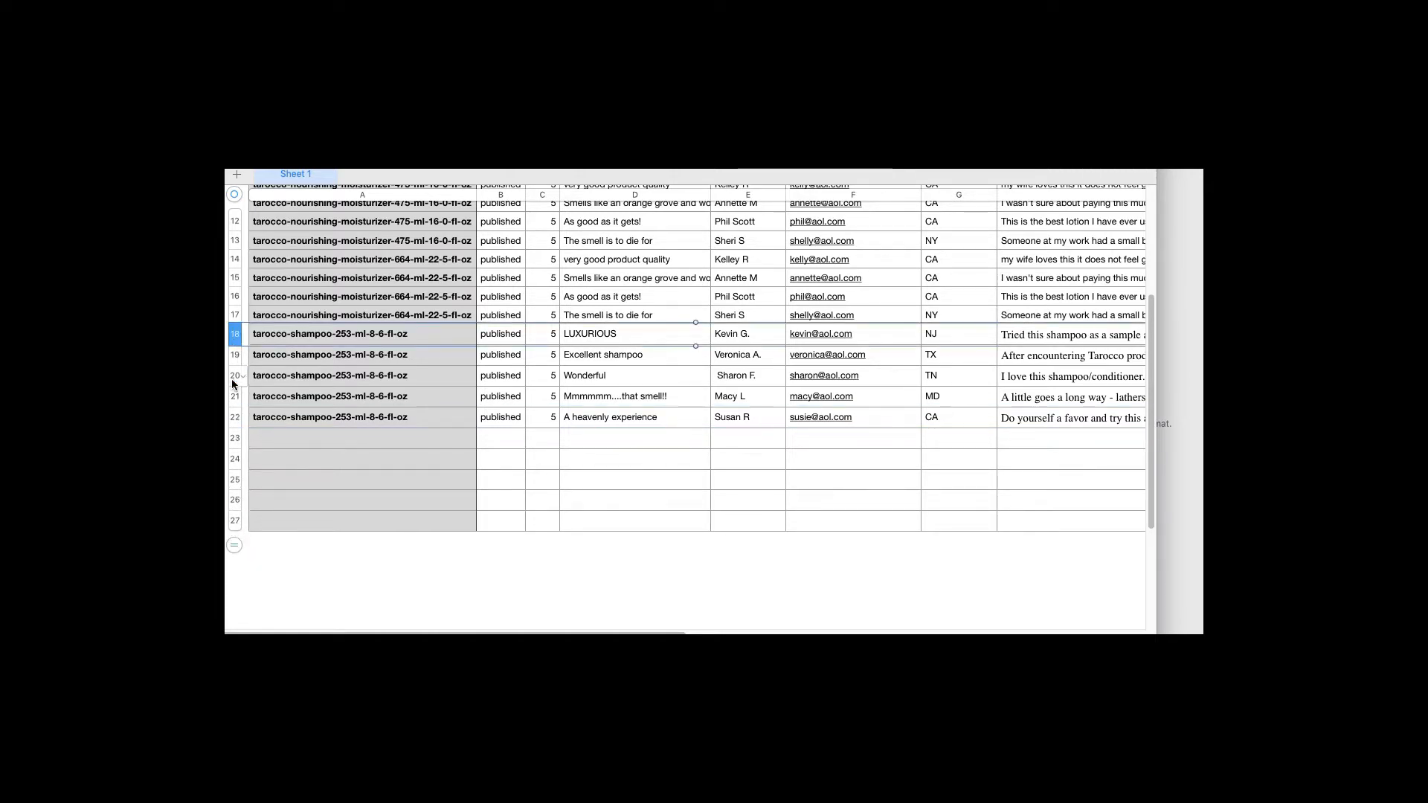
shift+click(231, 420)
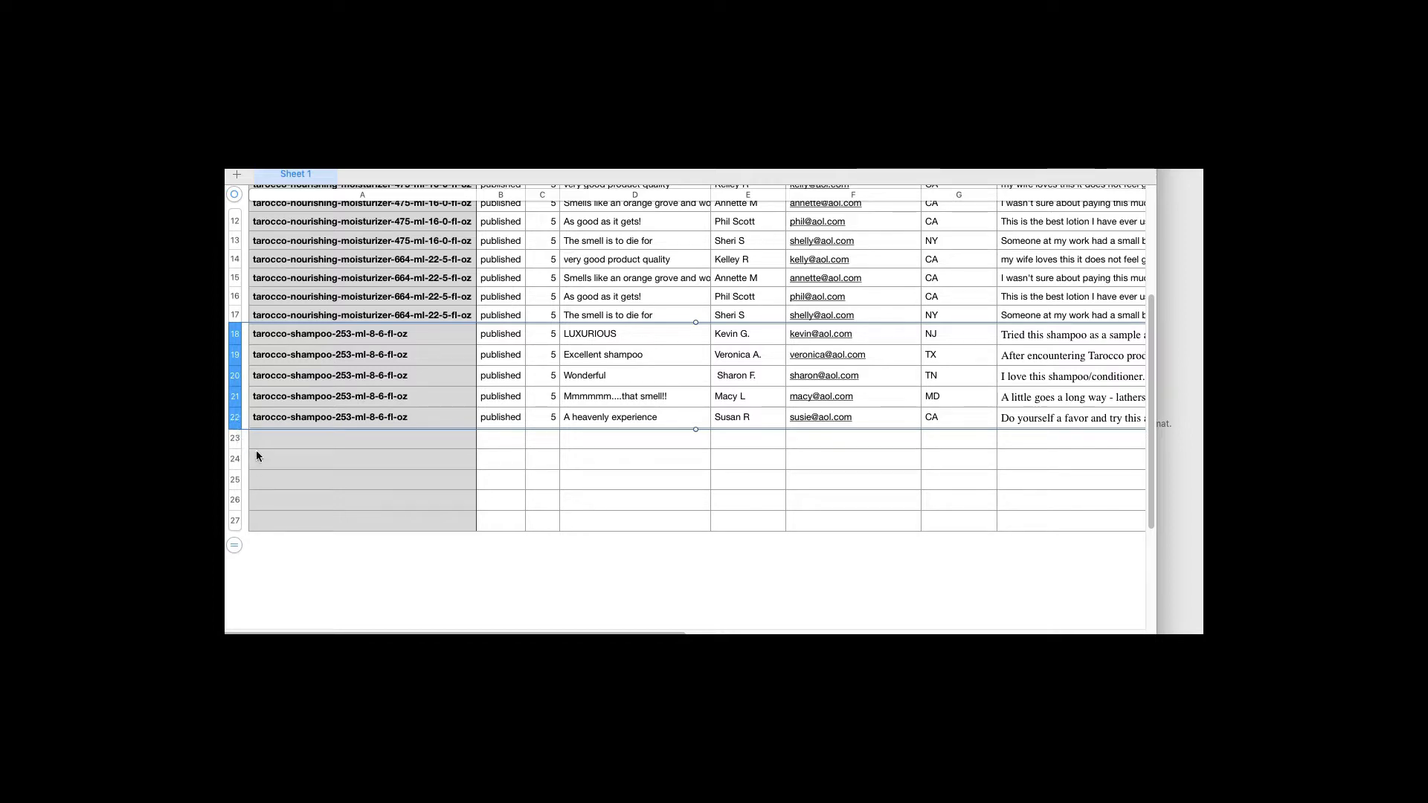
click(257, 439)
key(ctrl+v)
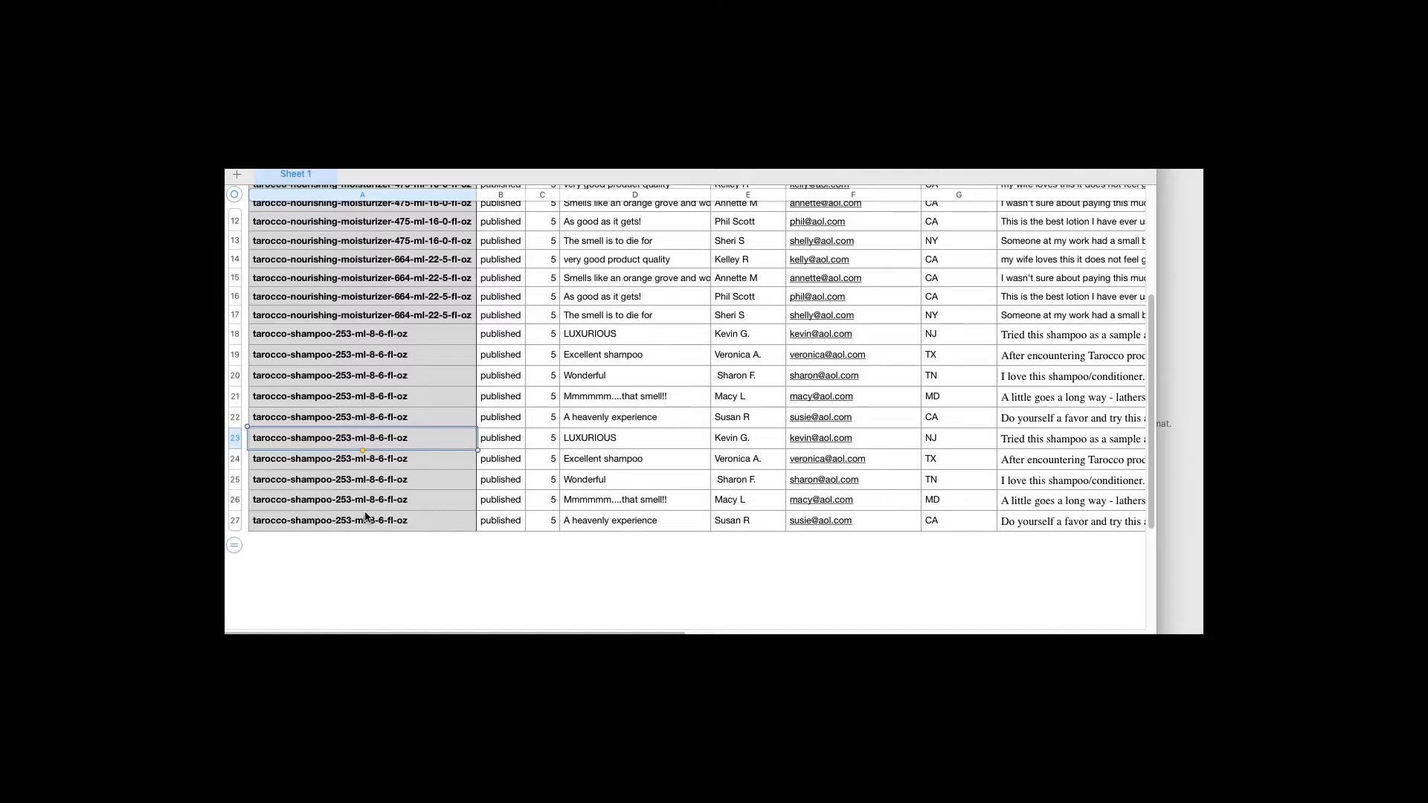
Paste the 475 ml shampoo handle into handle cells A23 through A27
key(super+Tab)
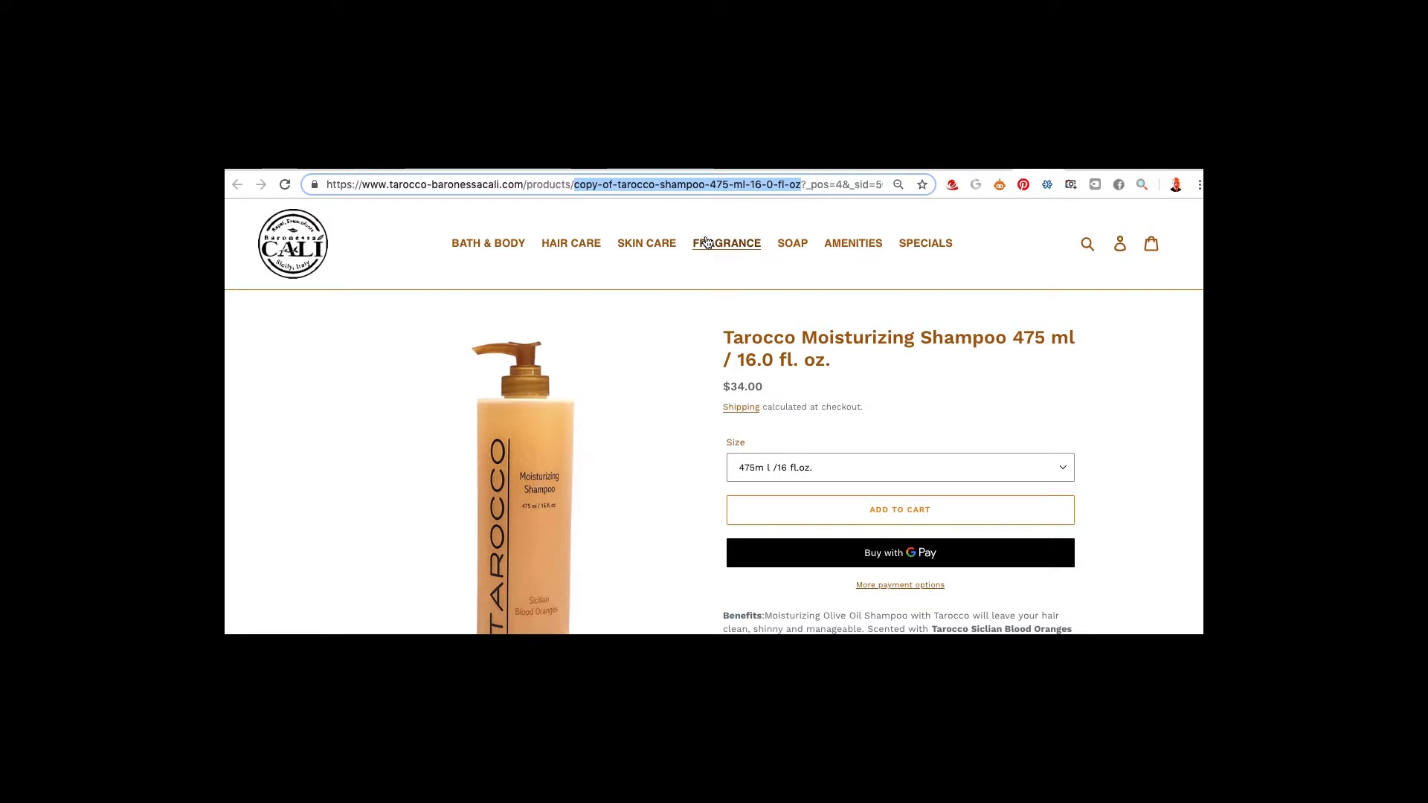
key(super+Tab)
text(copy-of-tarocco-shampoo-475-ml-16-0-fl-oz)
click(314, 461)
text(copy-of-tarocco-shampoo-475-ml-16-0-fl-oz)
click(307, 482)
text(copy-of-tarocco-shampoo-475-ml-16-0-fl-oz)
click(303, 502)
click(303, 520)
text(copy-of-tarocco-shampoo-475-ml-16-0-fl-oz)
Bring up the 664 ml shampoo page in Chrome, then return to Numbers
key(super+Tab)
key(super+w)
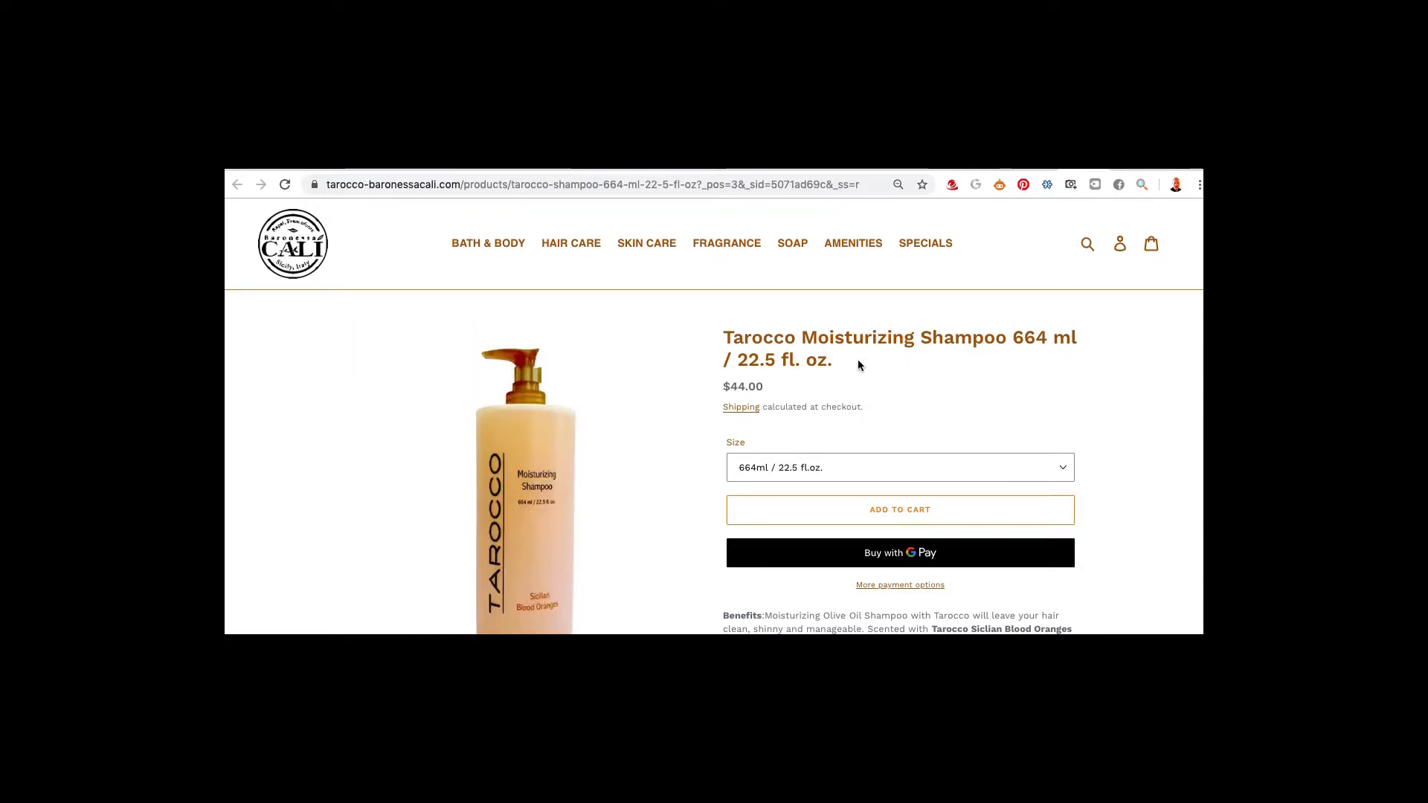
key(super+Tab)
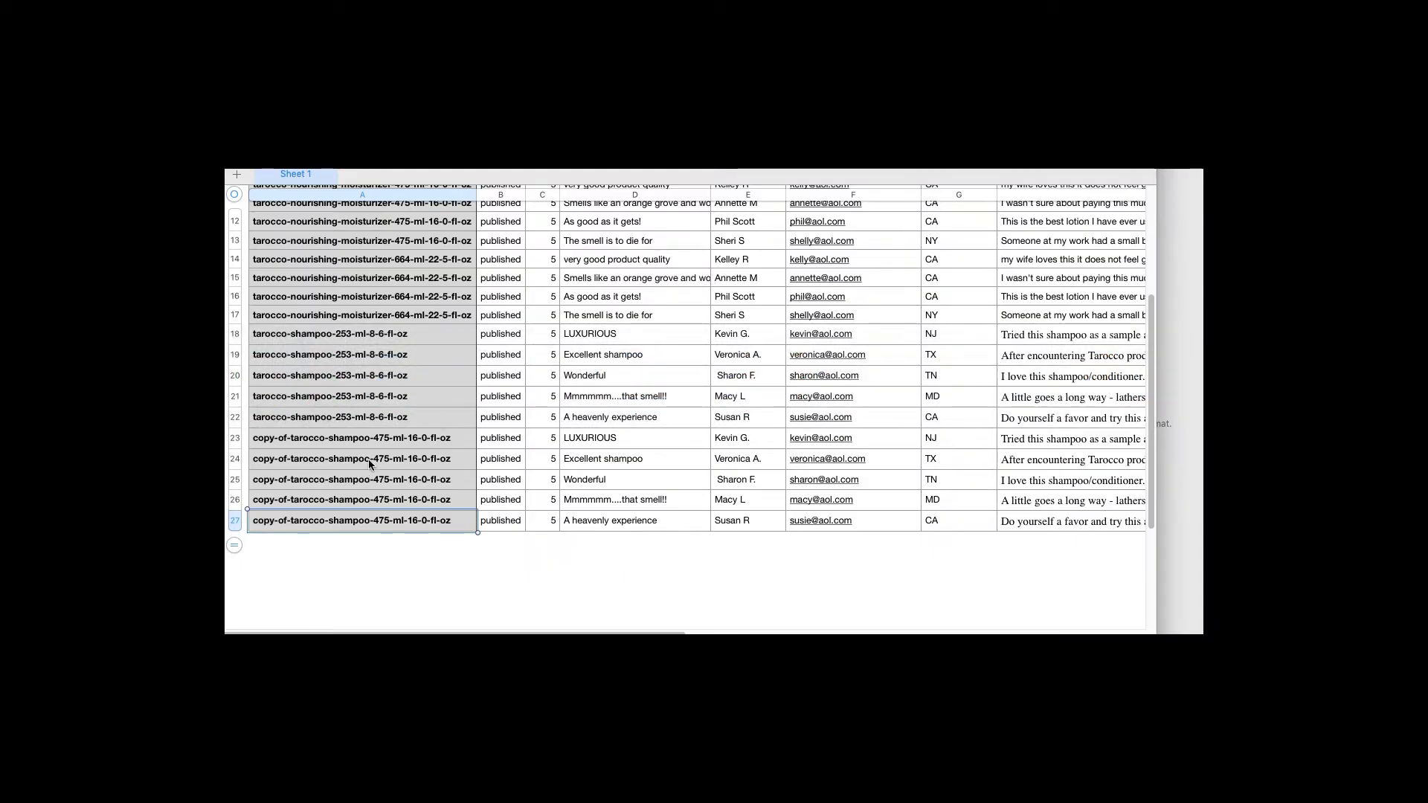
Select the 475 ml review rows 23–27 and add empty rows through row 32
drag(232, 444, 232, 518)
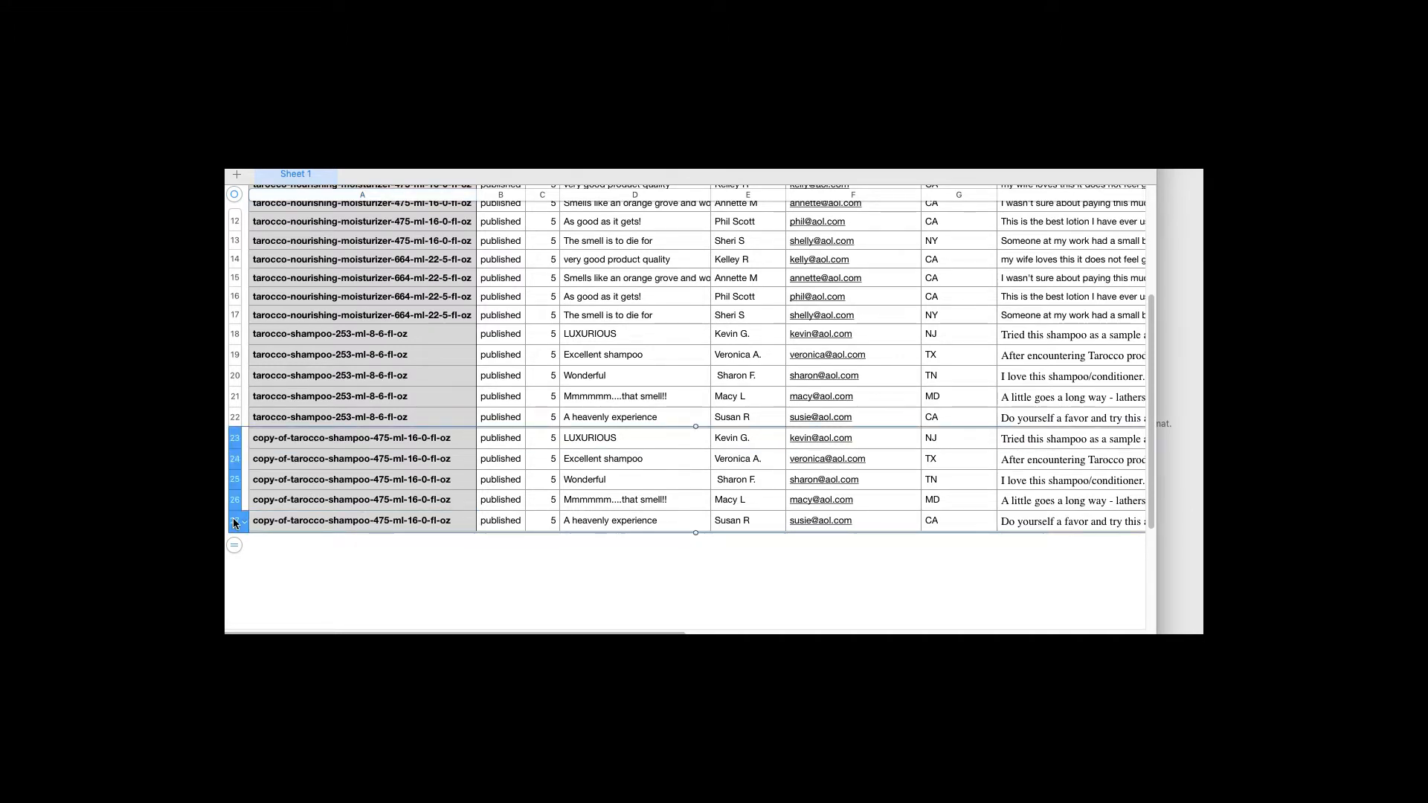
click(233, 545)
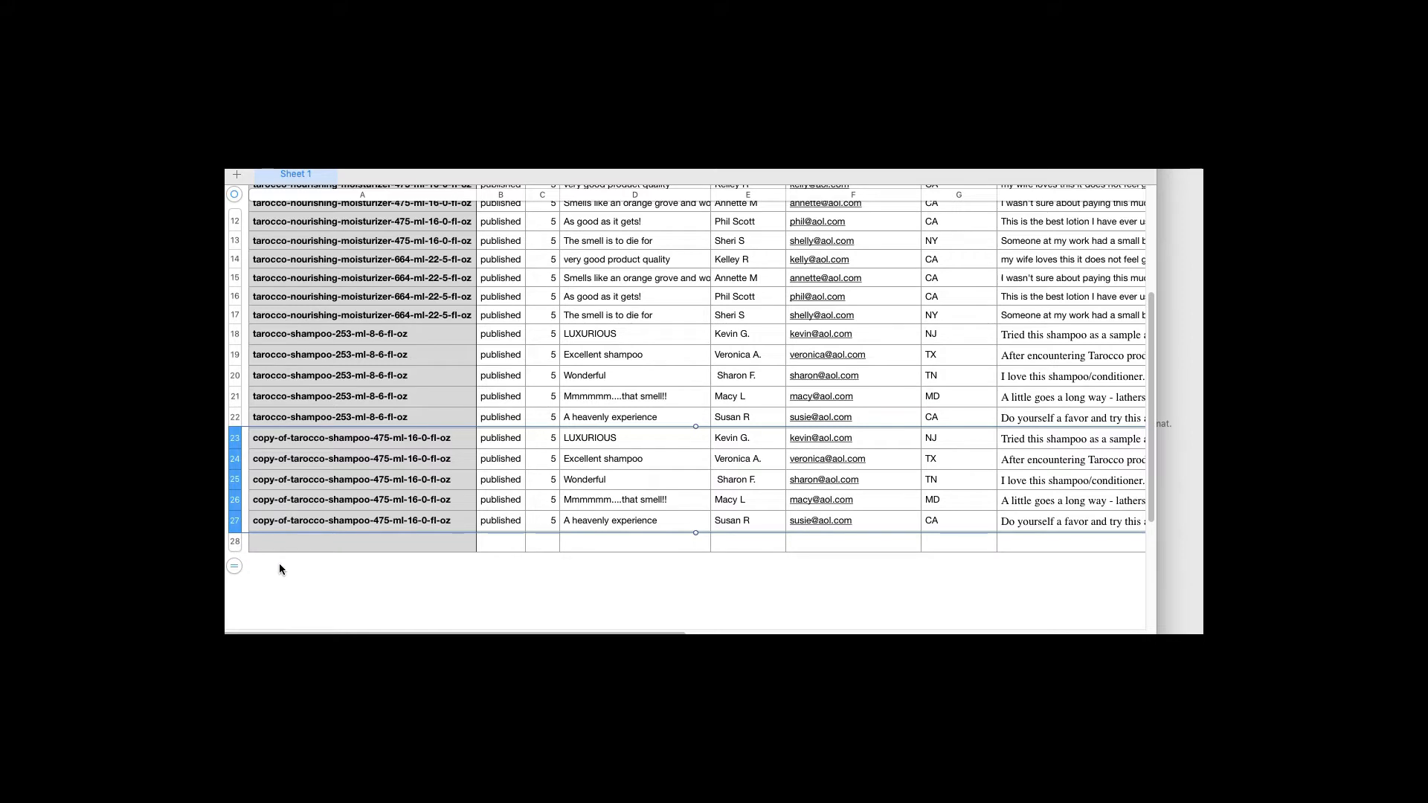
scroll(279, 564, down, 2)
drag(234, 513, 247, 558)
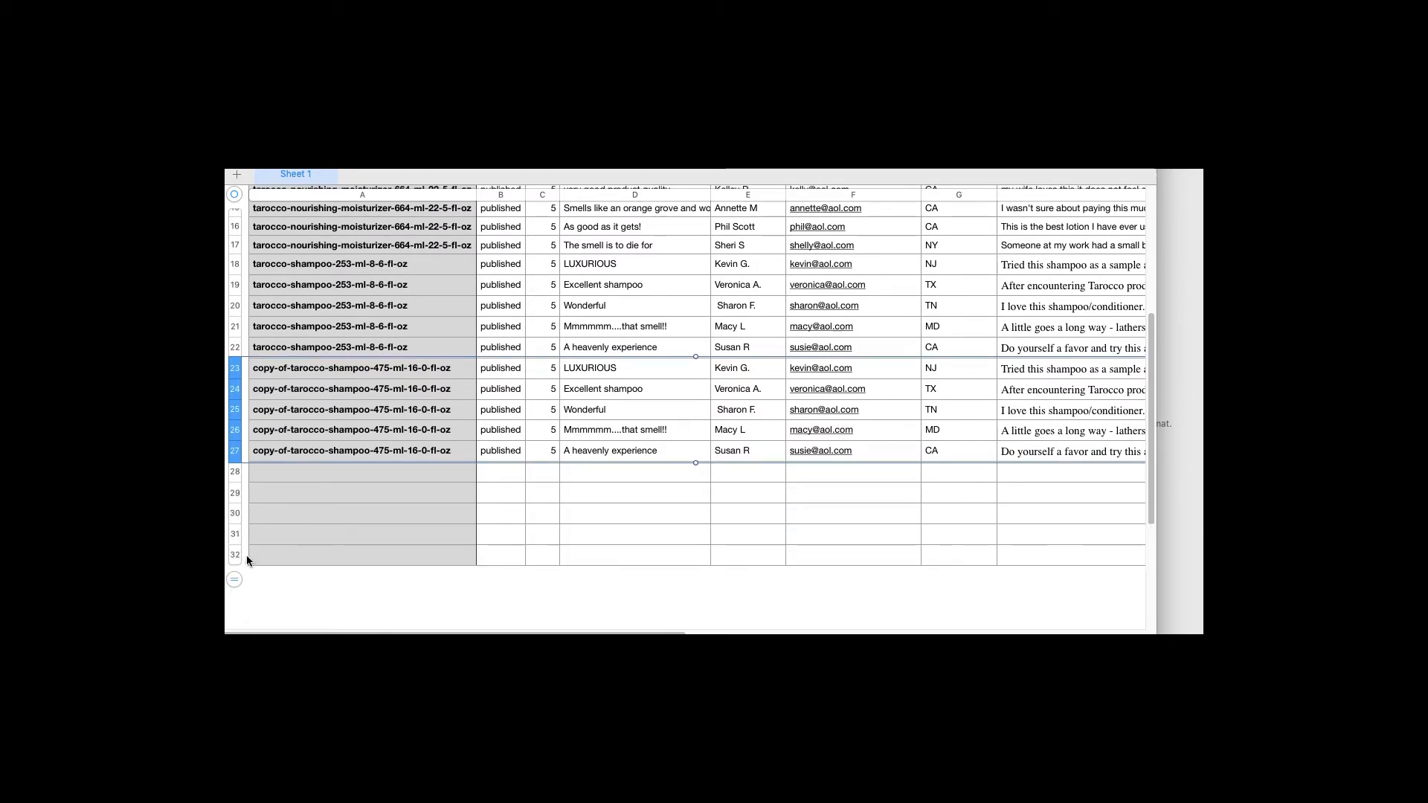
Try pasting the copied reviews at row 28, undoing each incomplete paste
click(284, 479)
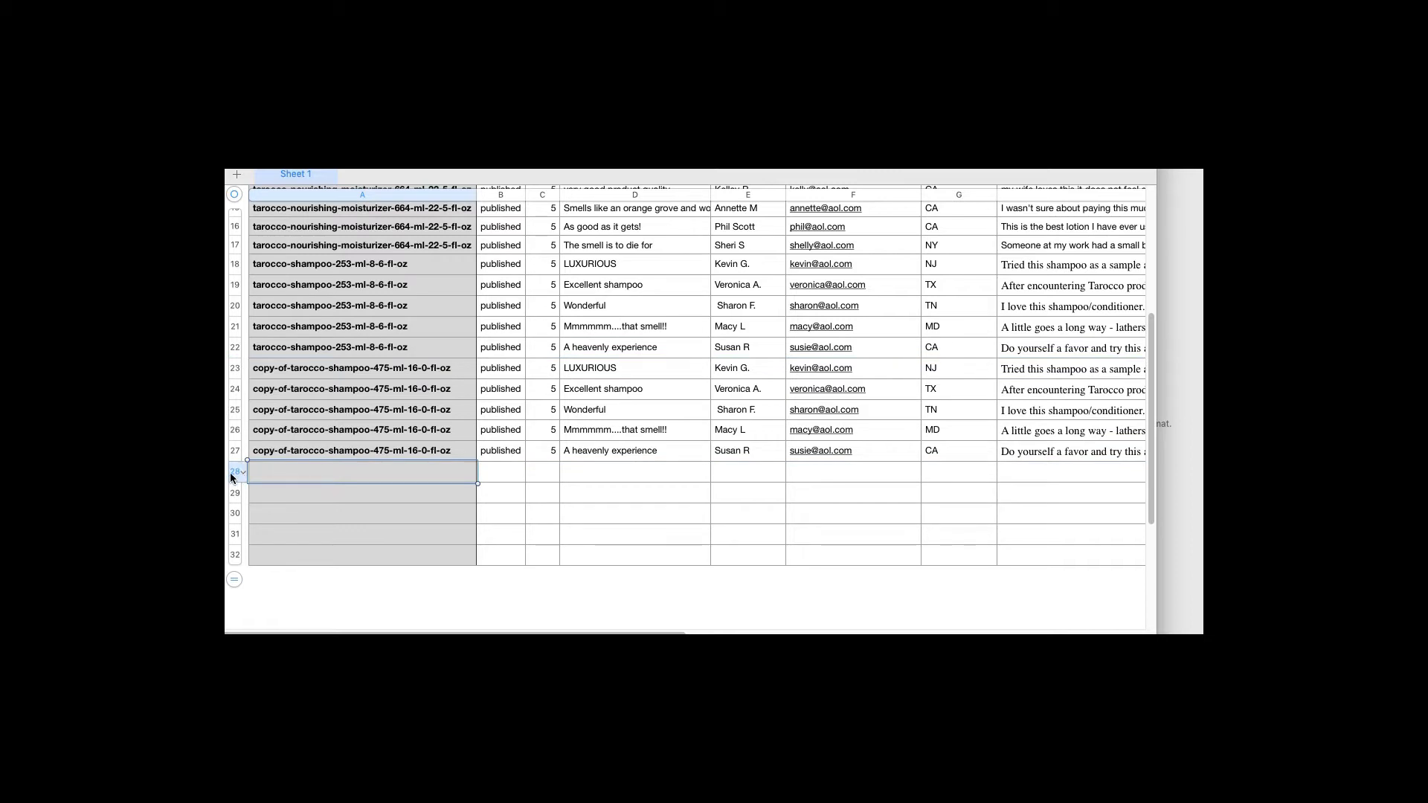
key(super+v)
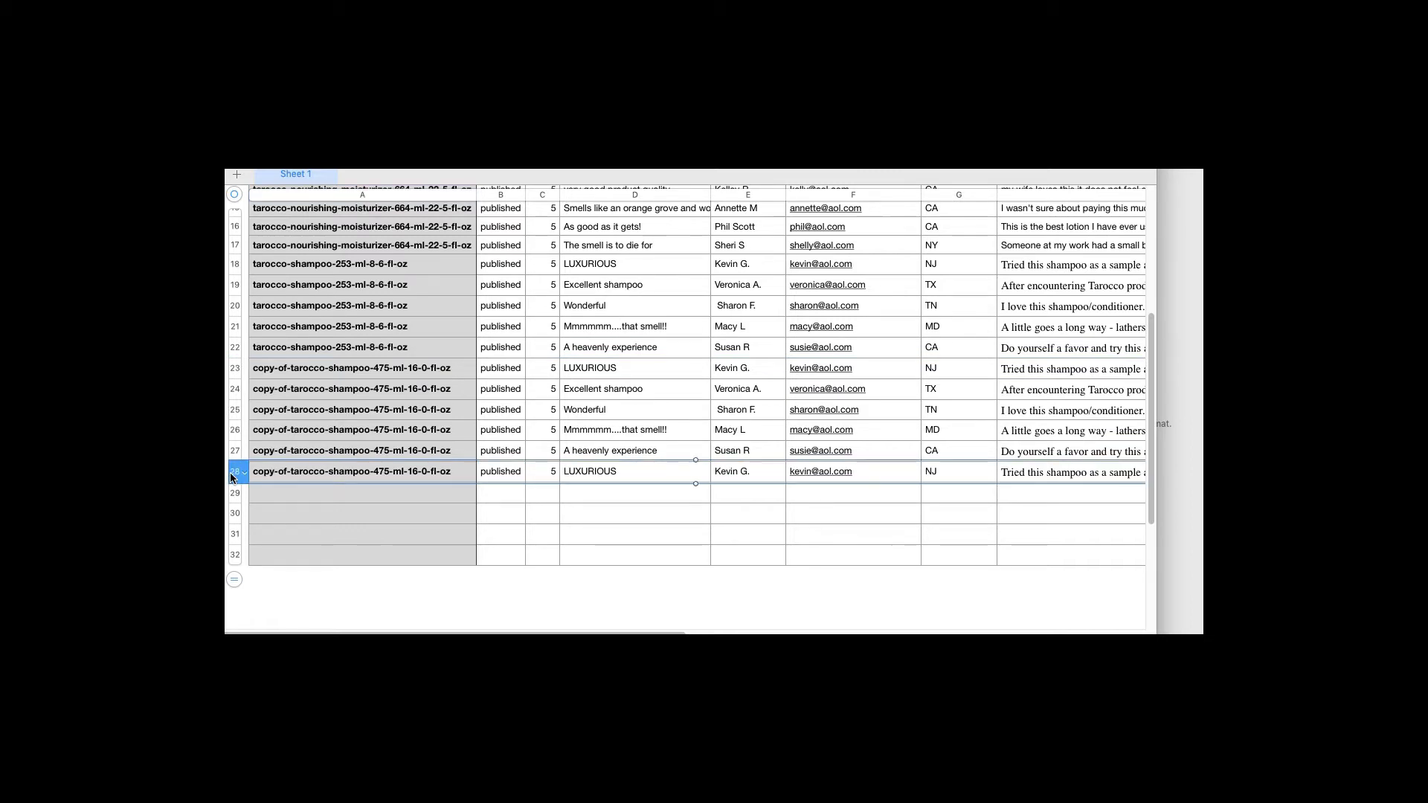
key(Delete)
click(234, 368)
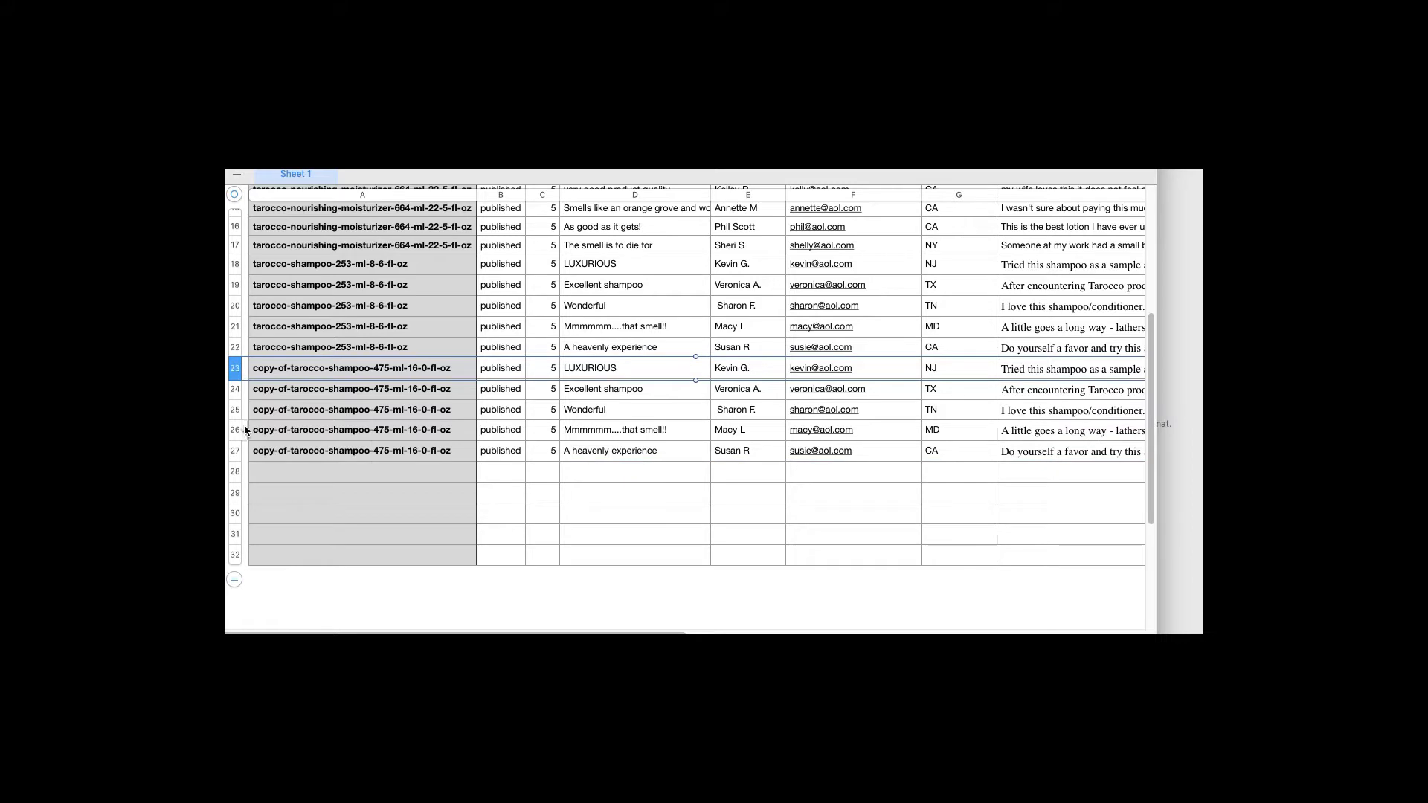
shift+click(231, 455)
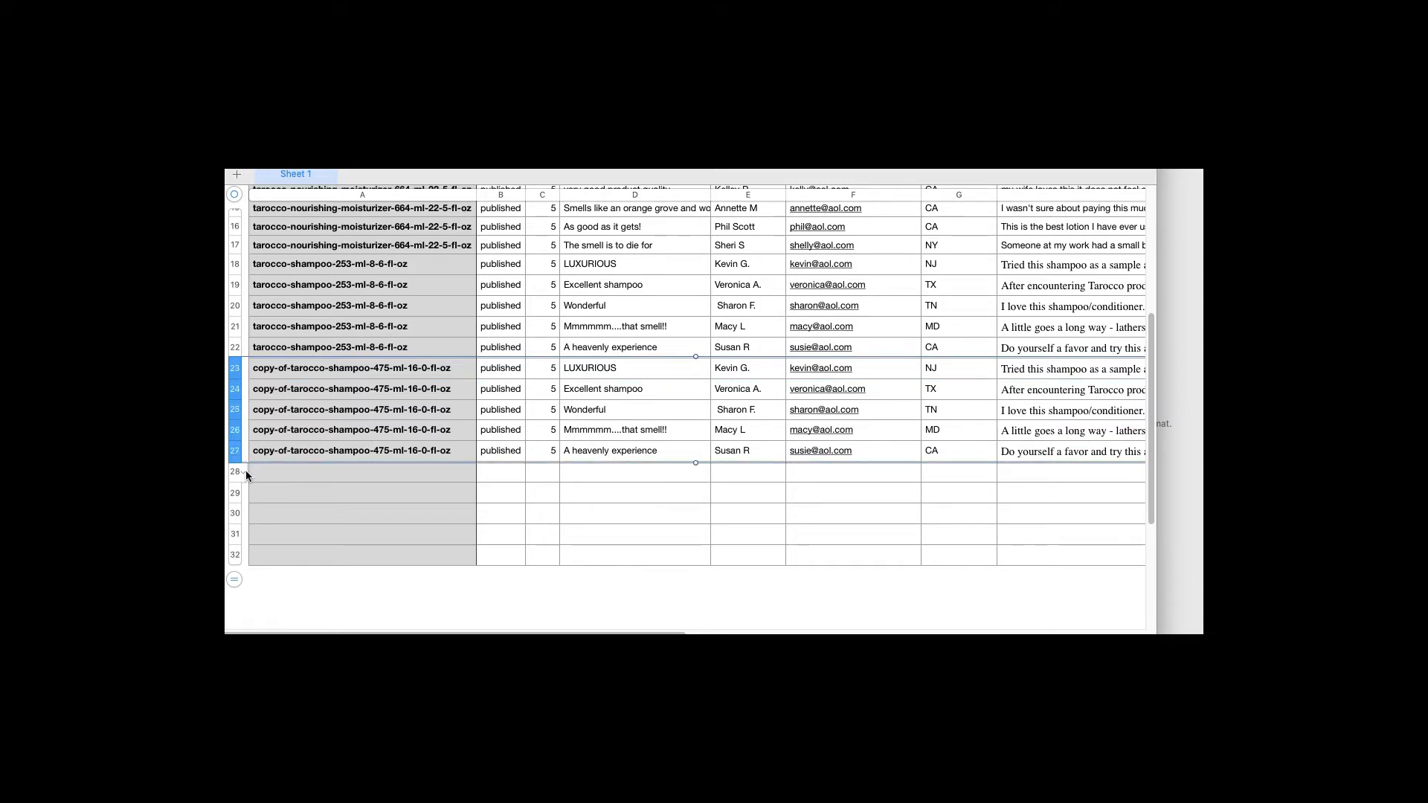
click(231, 475)
key(super+v)
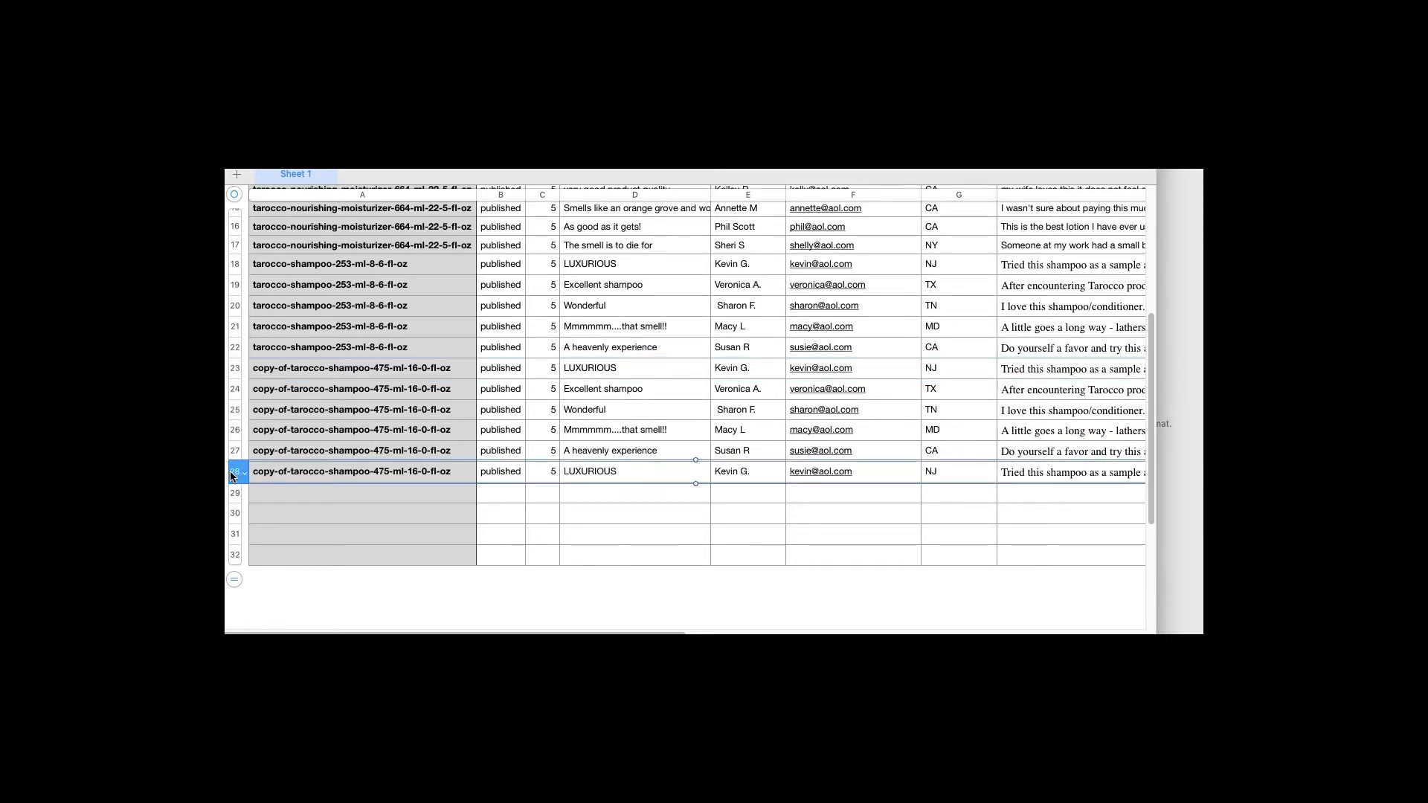
key(super+z)
shift+click(273, 555)
text(copy-of-tarocco-shampoo-475-ml-16-0-fl-oz copy-of-tarocco-shampoo-475-ml-16-0-fl-oz copy-of-tarocco-shampoo-475-ml-16-0-fl-oz copy-of-tarocco-shampoo-475-ml-16-0-fl-oz copy-of-tarocco-shampoo-475-ml-16-0-fl-oz)
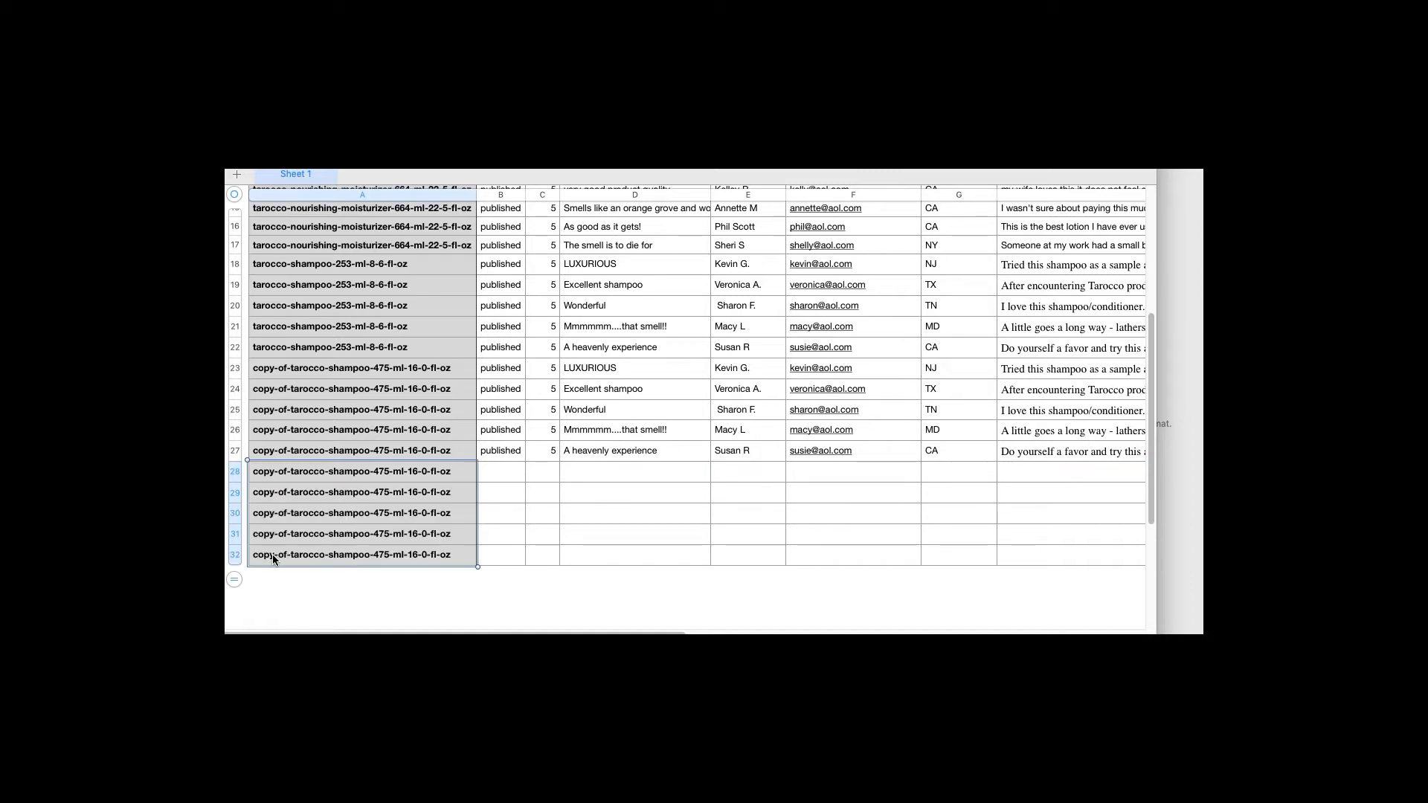
key(super+z)
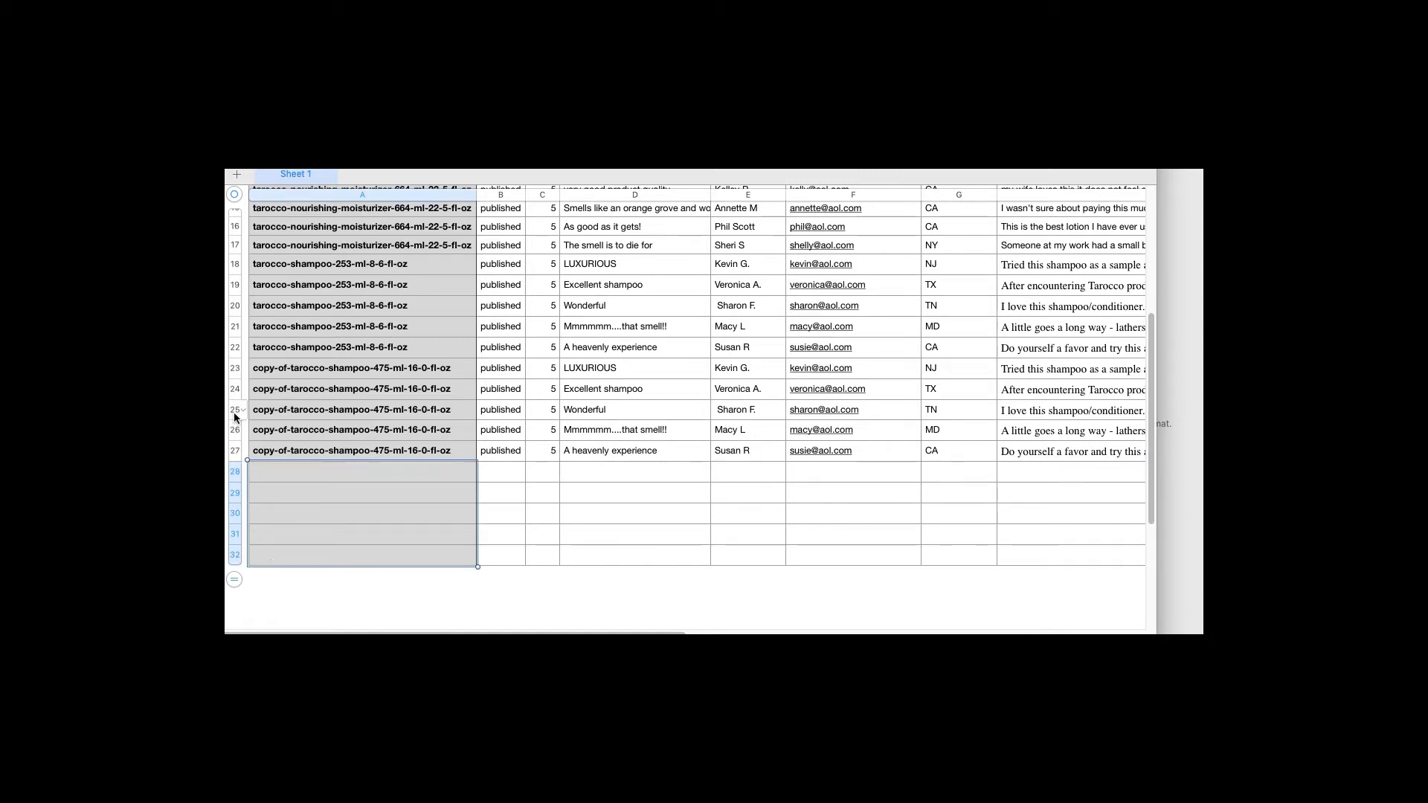
Paste the five 475 ml reviews from rows 23–27 into rows 28–32
click(232, 369)
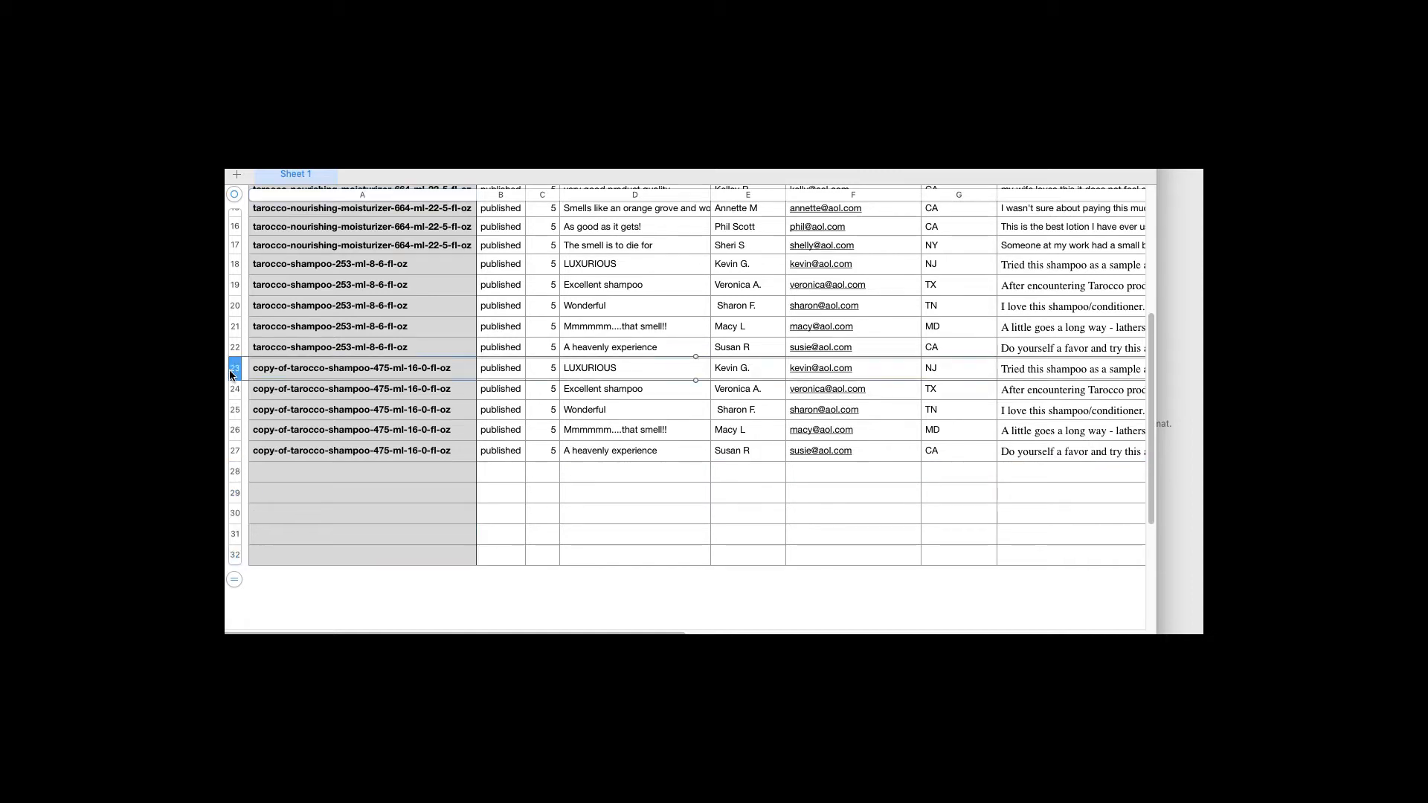
shift+click(233, 452)
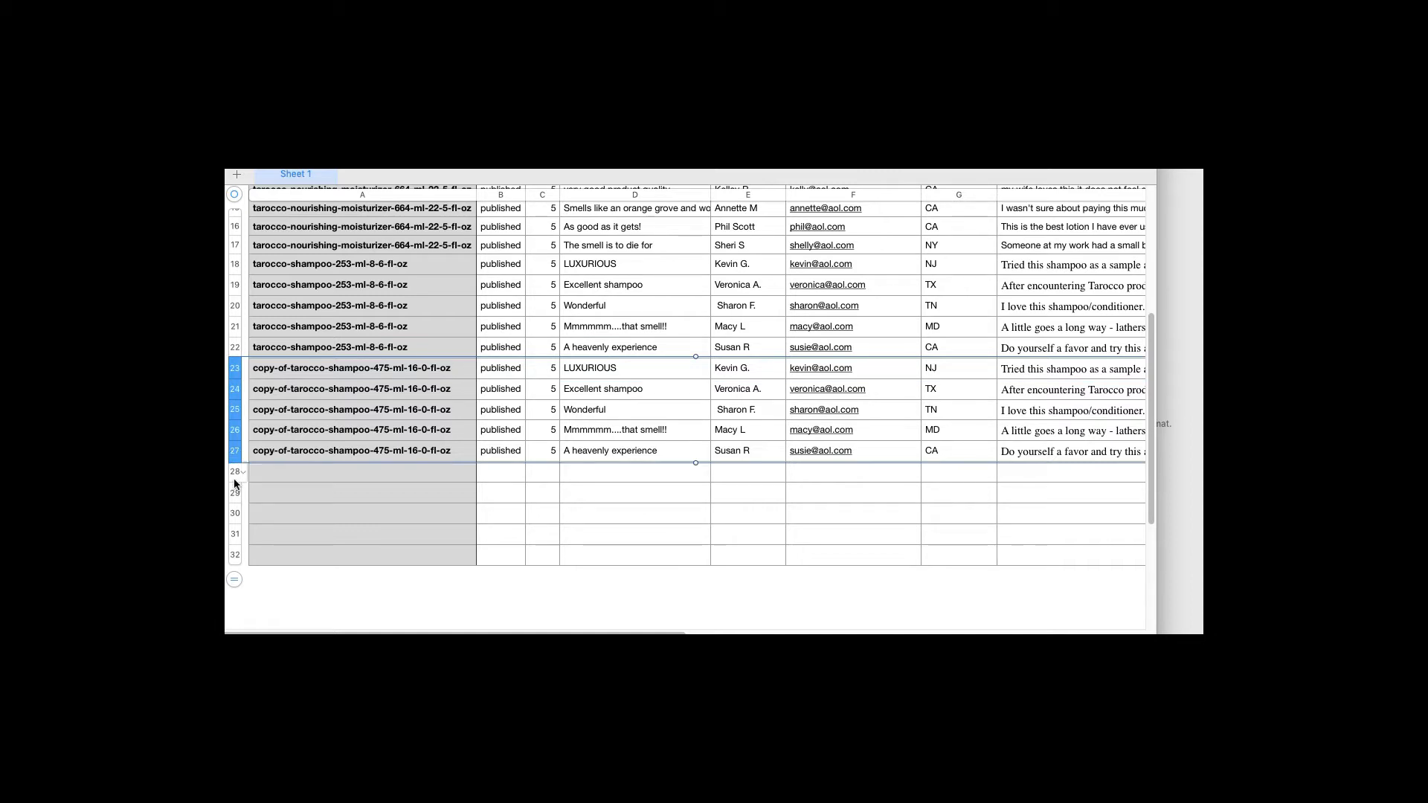
click(233, 474)
key(super+v)
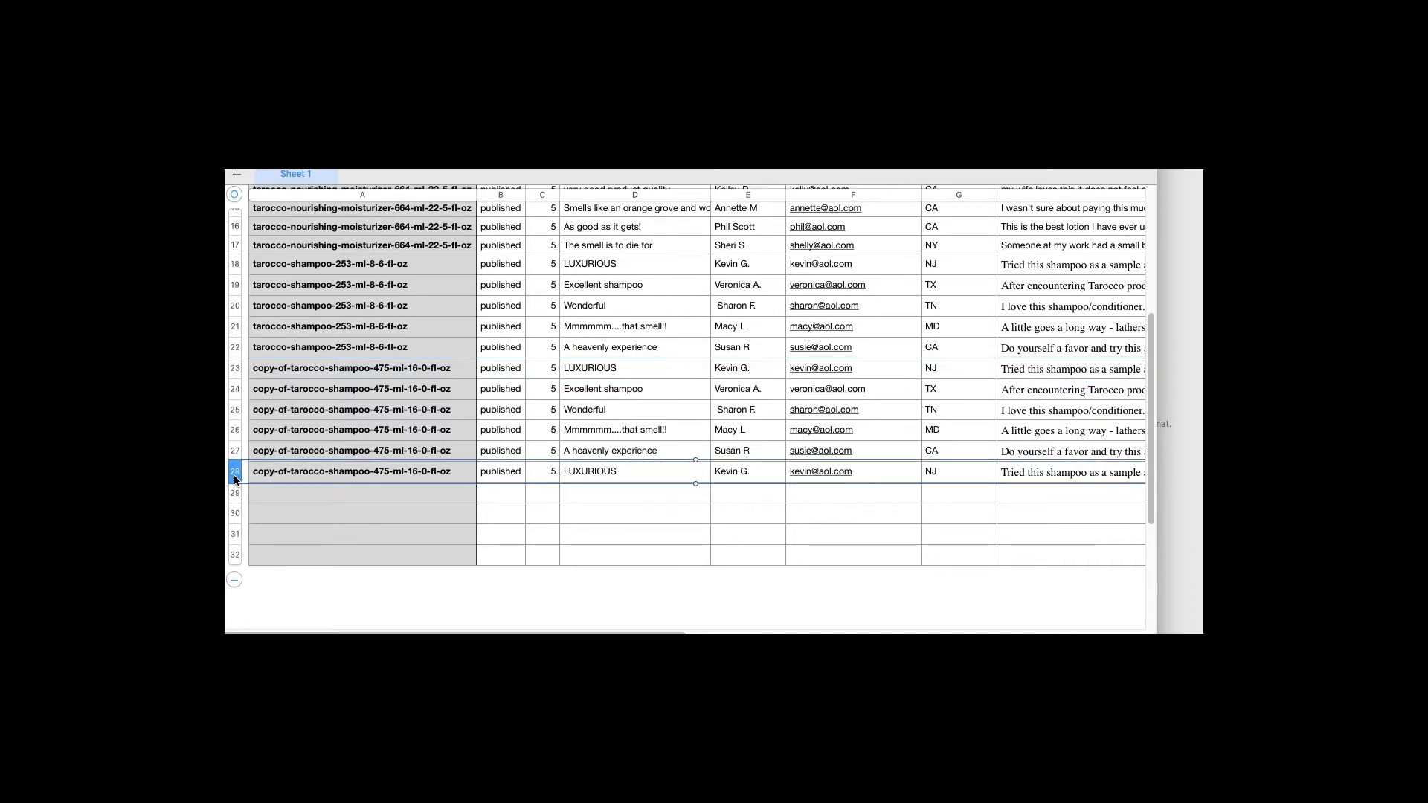
key(super+z)
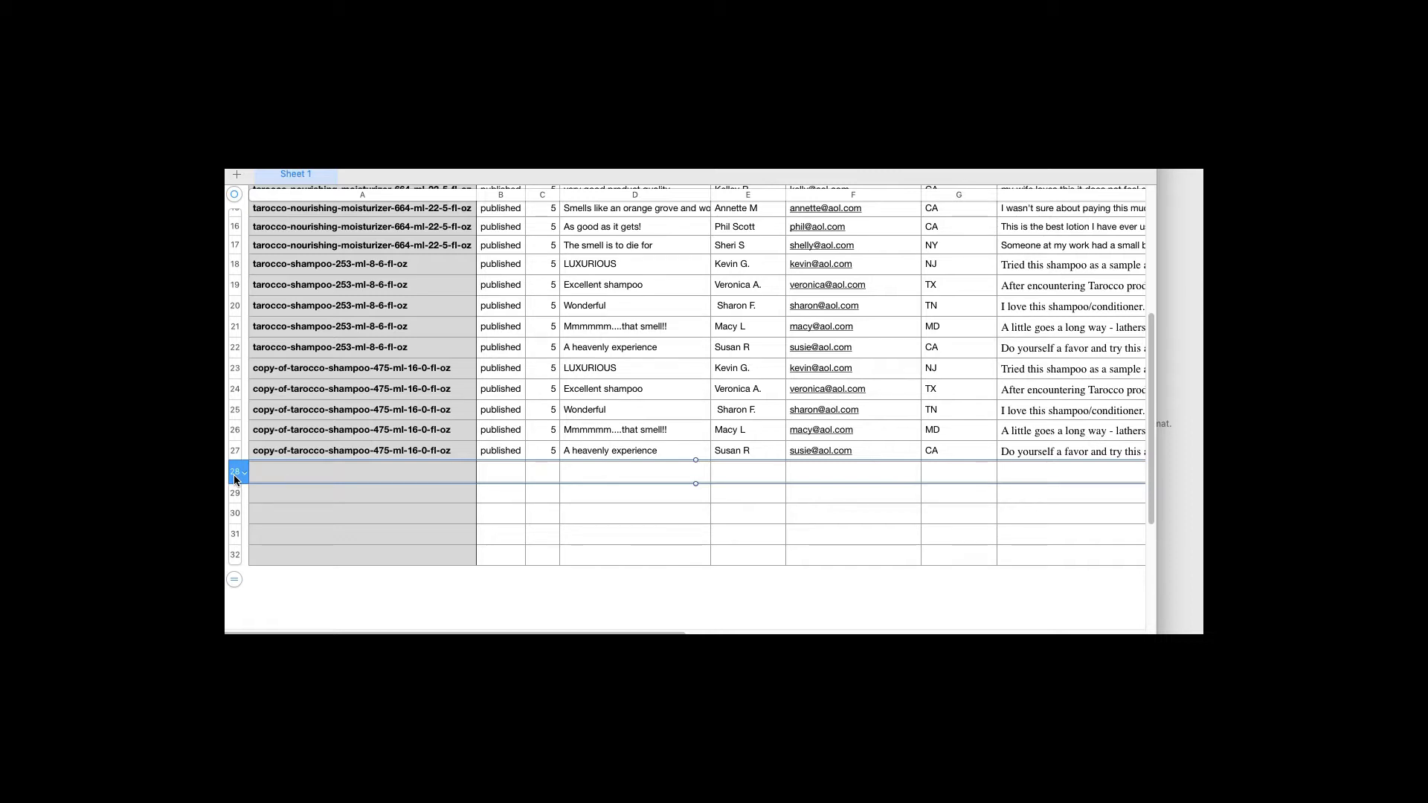
click(234, 372)
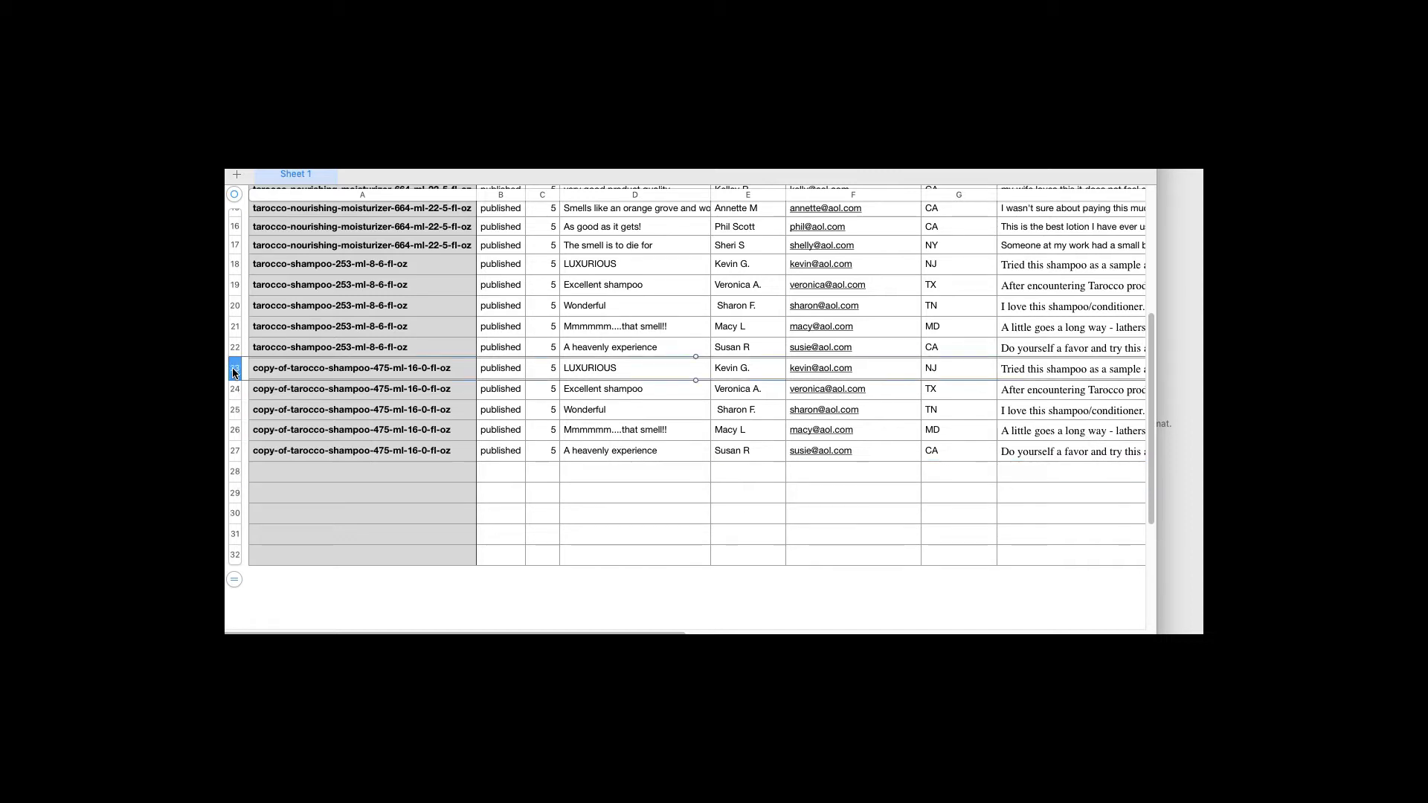
shift+click(235, 457)
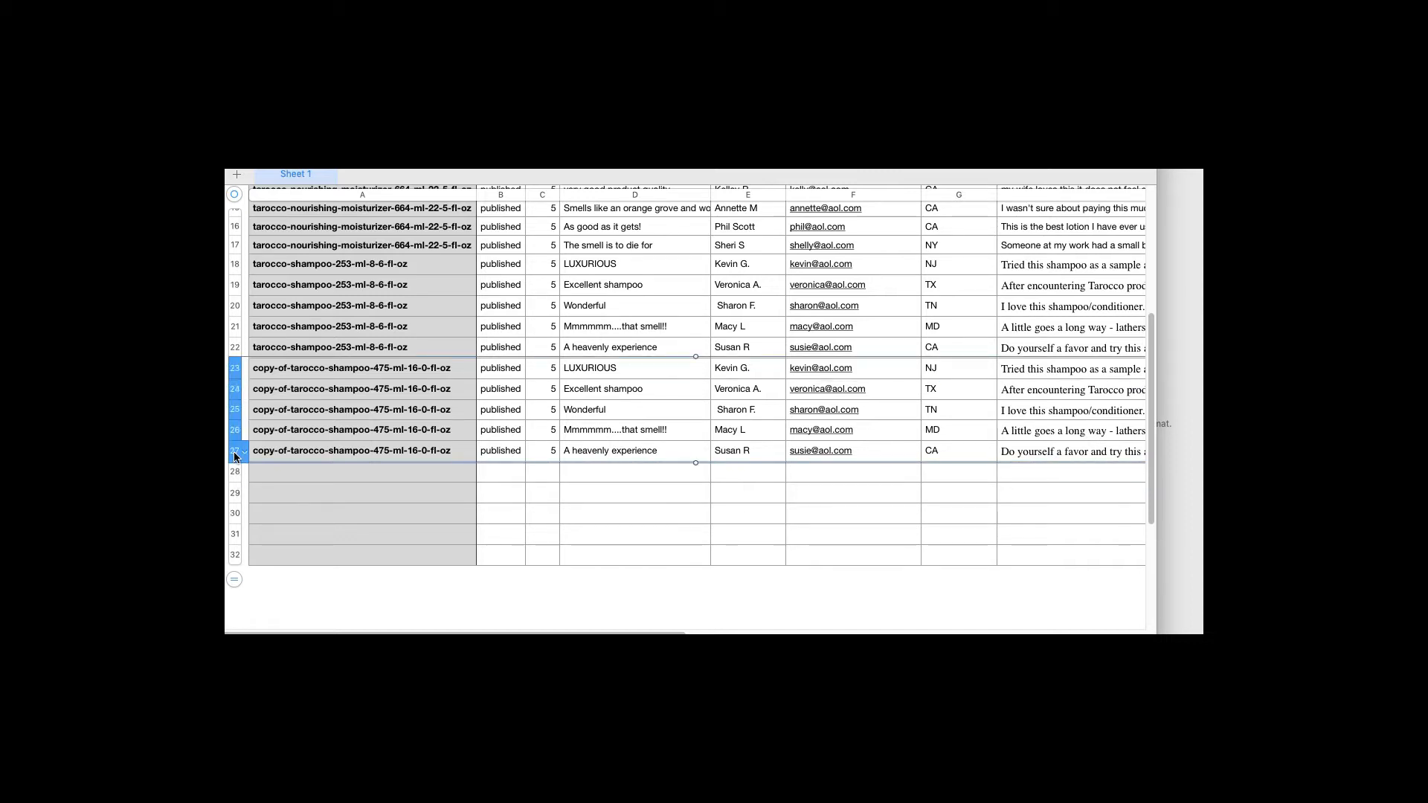
click(233, 471)
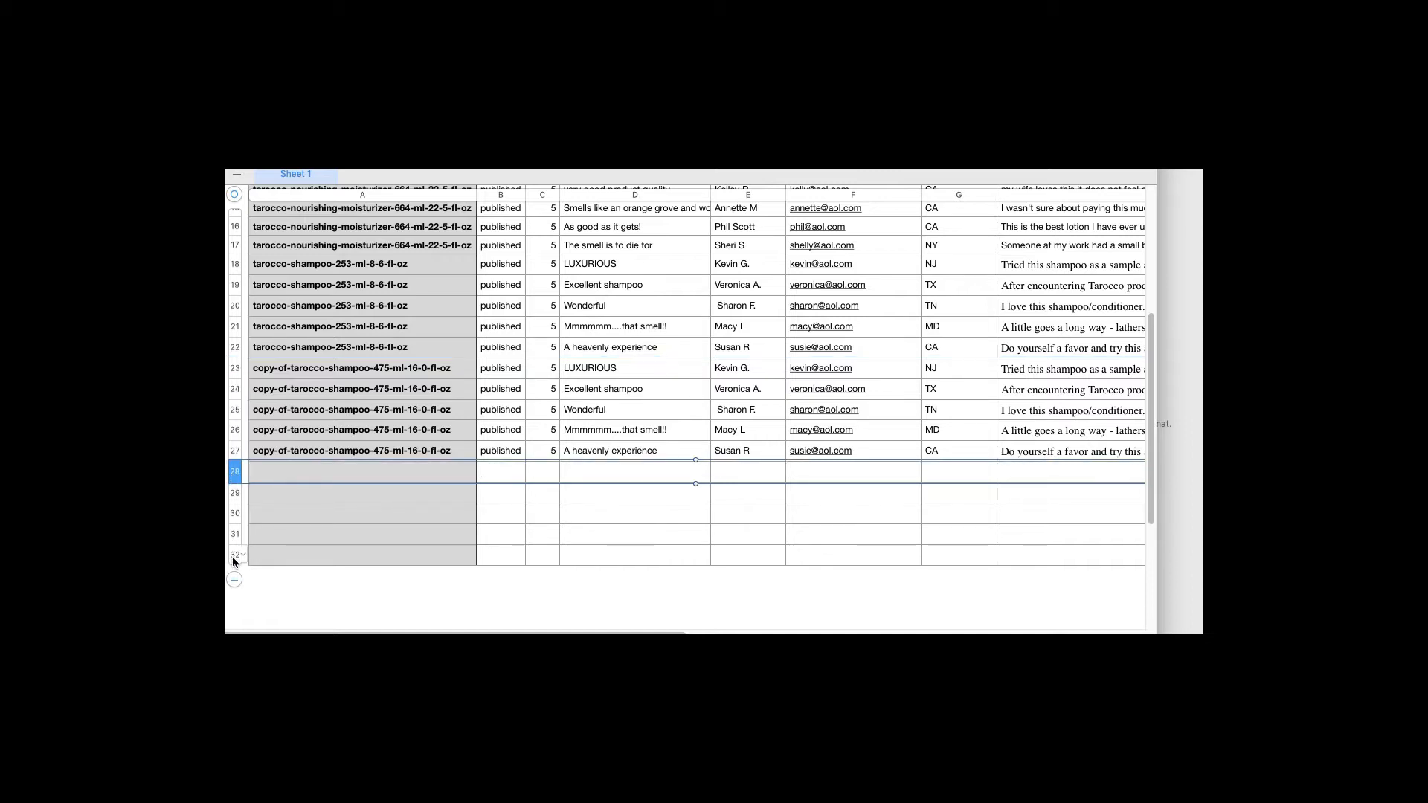
shift+click(234, 556)
key(super+v)
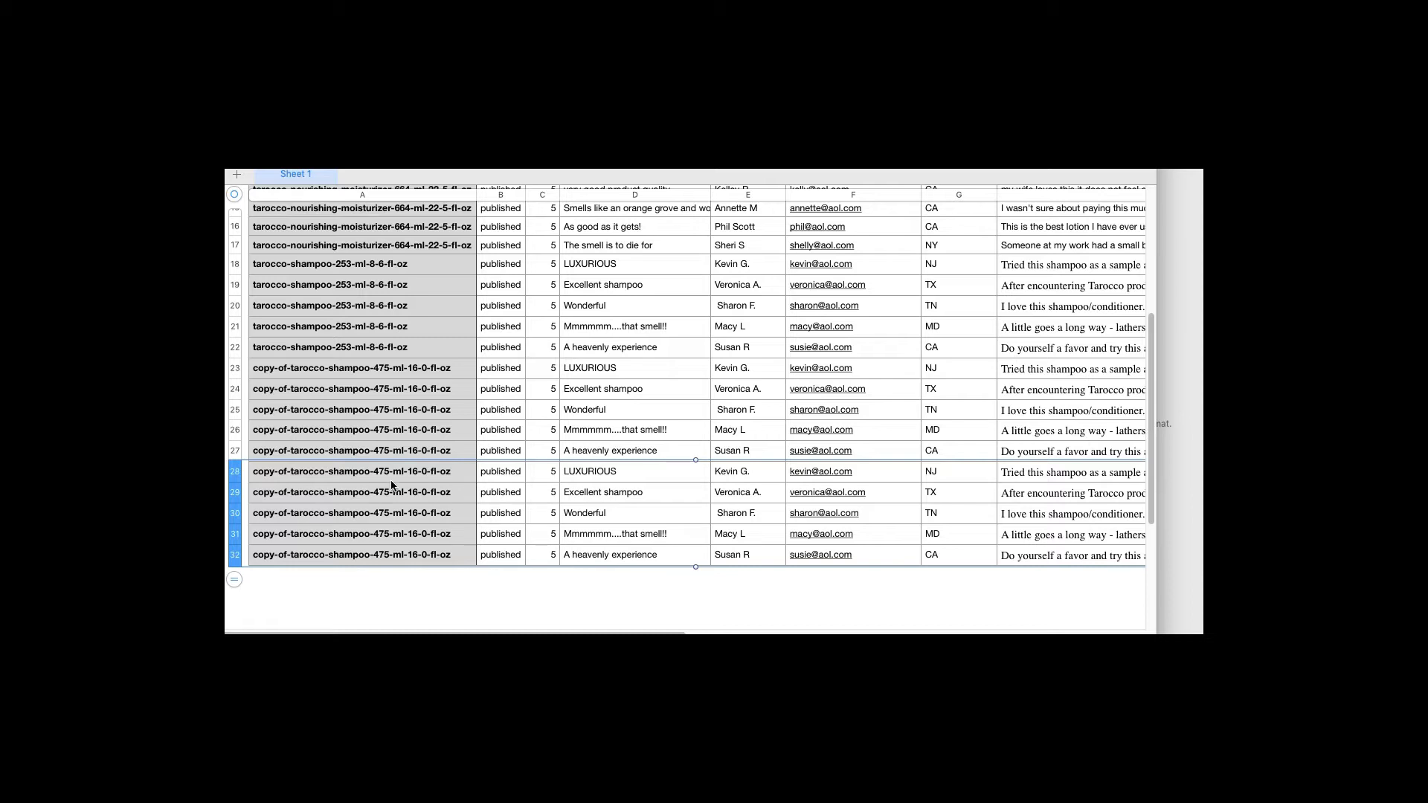
key(super+Tab)
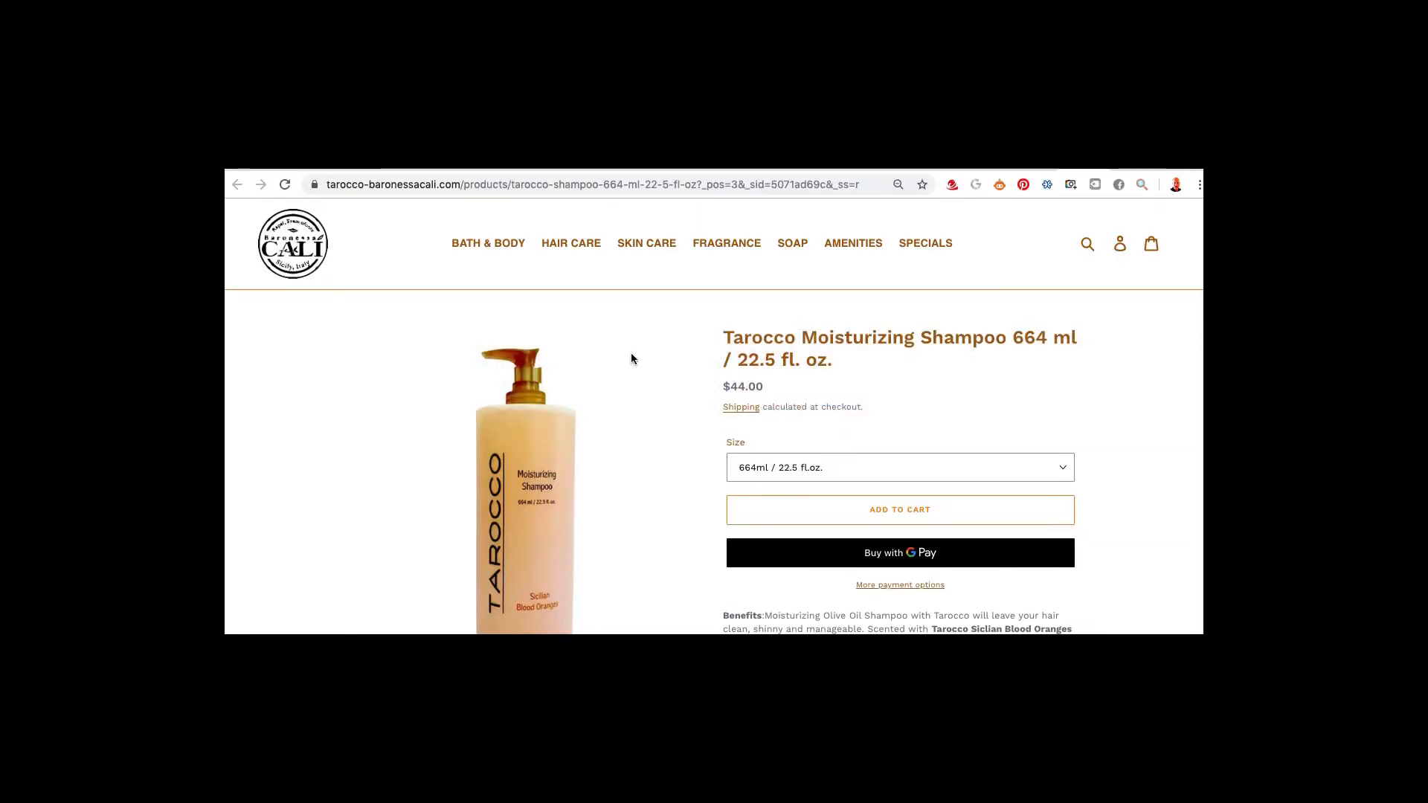
Copy the tarocco-shampoo-664-ml-22-5-fl-oz handle from Chrome and paste it into cells A28–A30
drag(512, 185, 700, 184)
key(super+c)
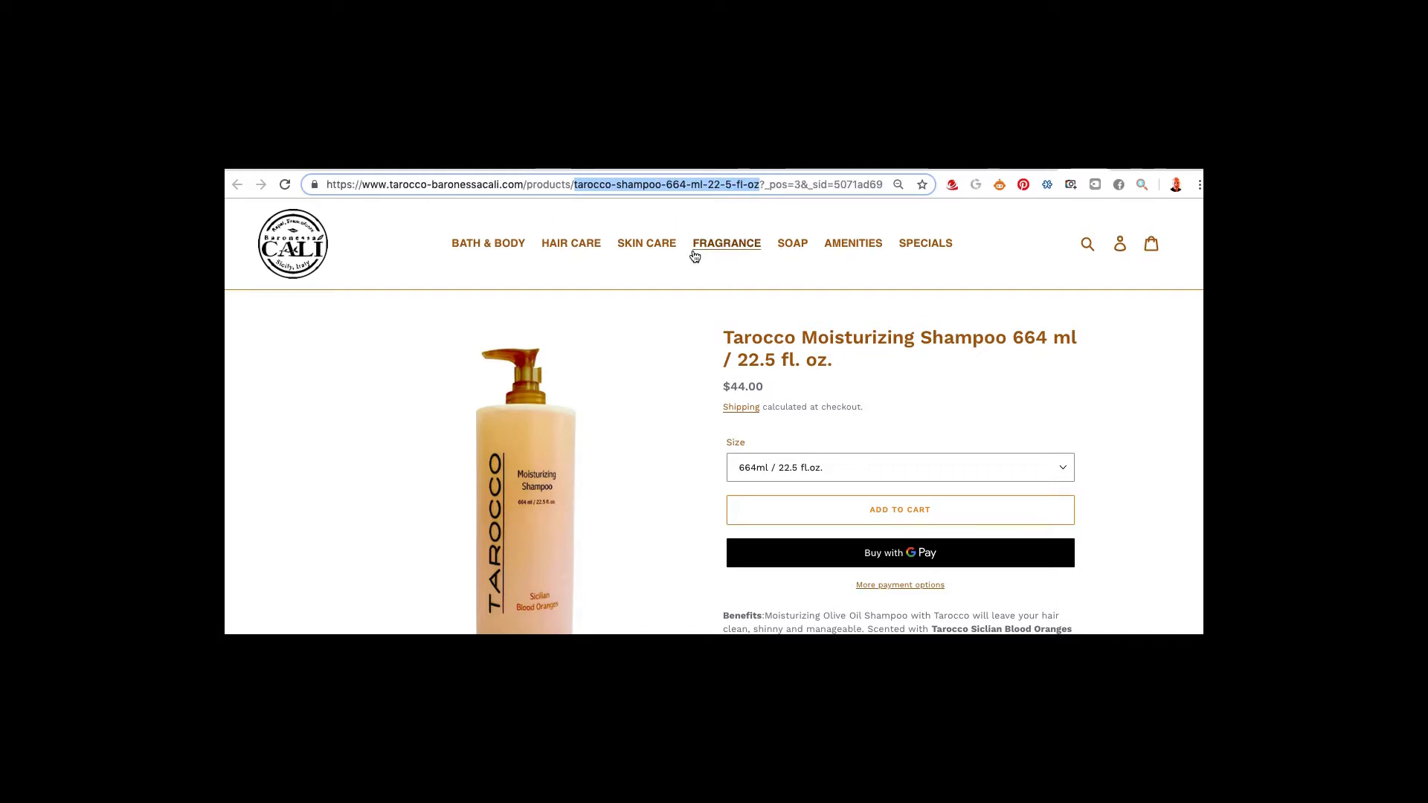
key(super+Tab)
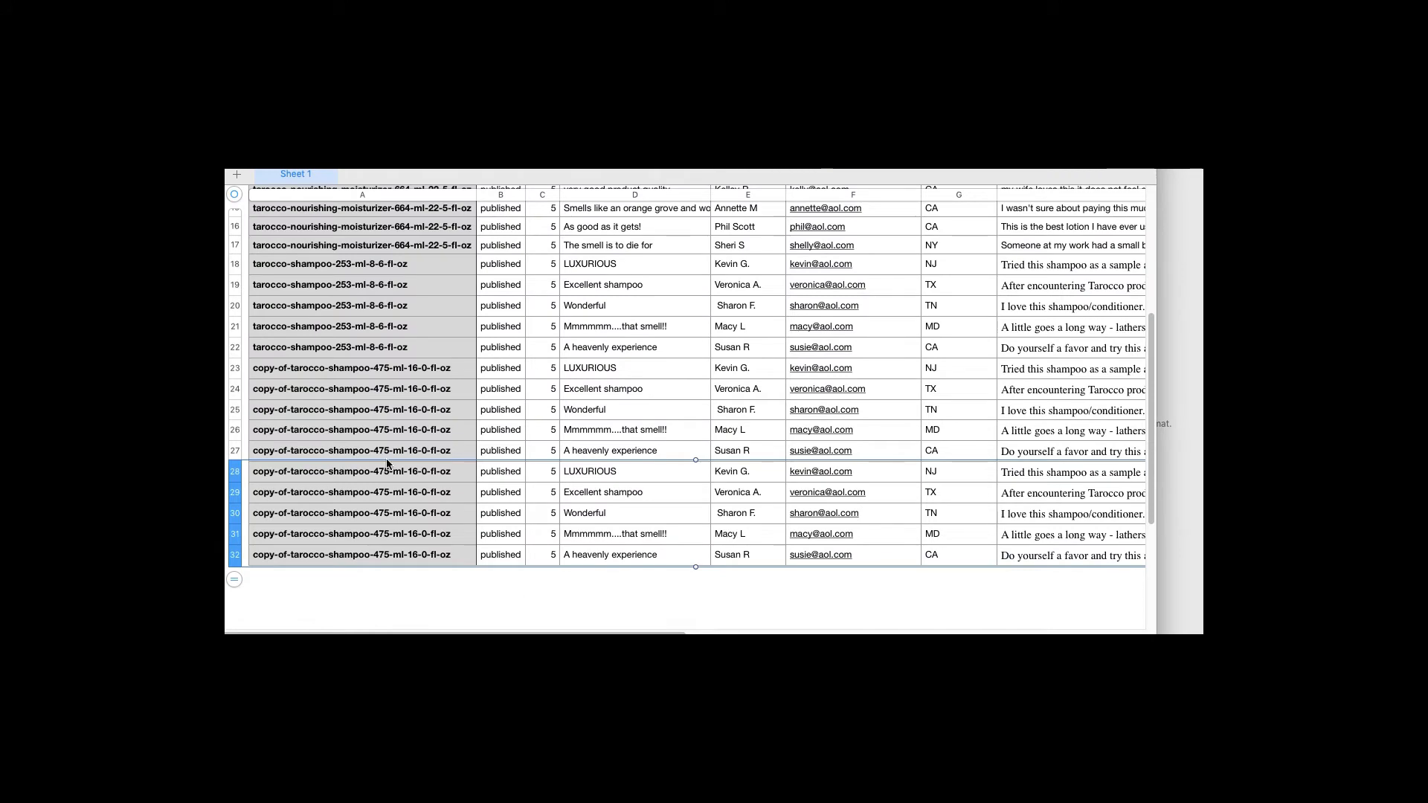
click(375, 476)
key(super+v)
click(376, 494)
key(super+v)
click(366, 517)
key(super+v)
Paste the 664 ml handle into A31 and A32, fix A31's garbled text, then return to Chrome
double_click(361, 535)
key(super+v)
click(357, 552)
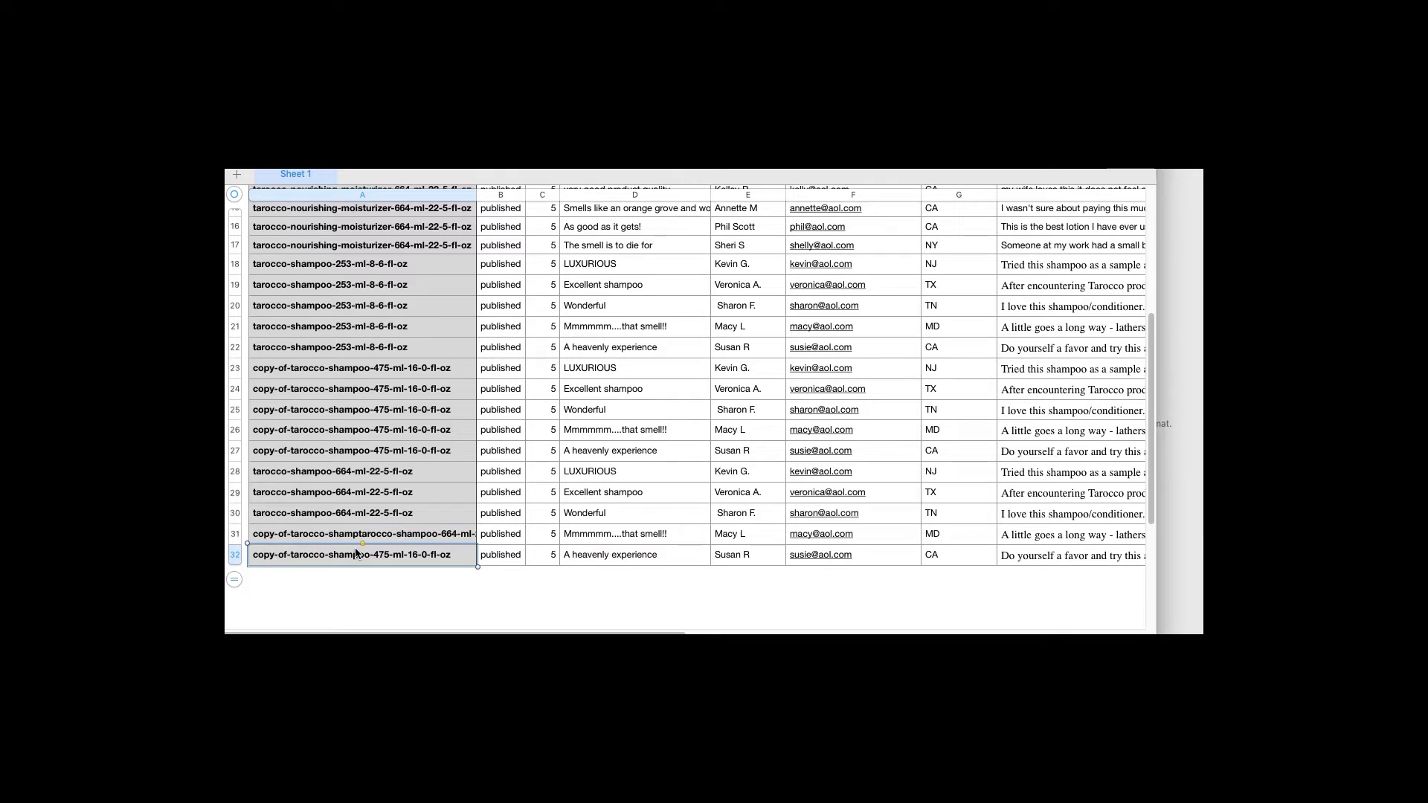
key(super+v)
click(327, 539)
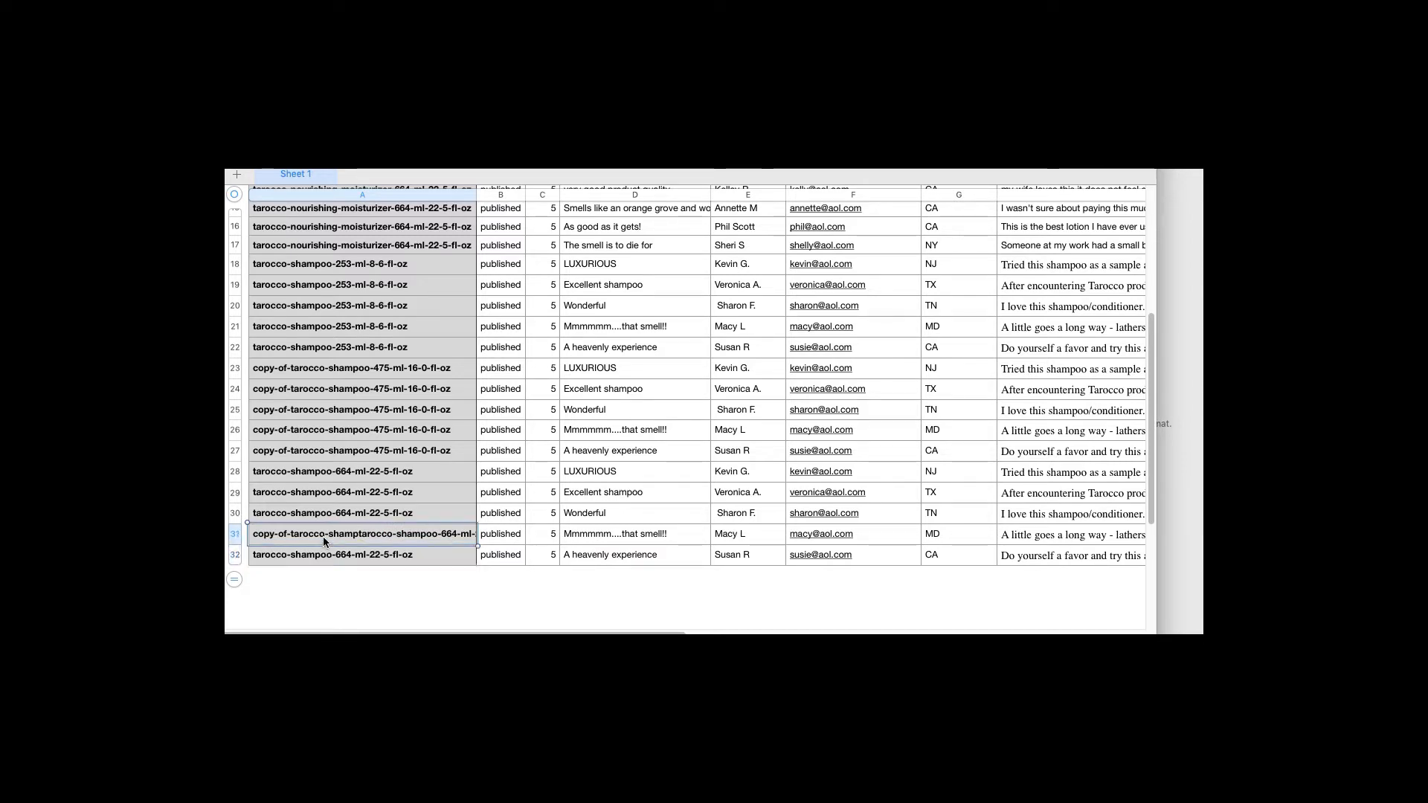
key(super+v)
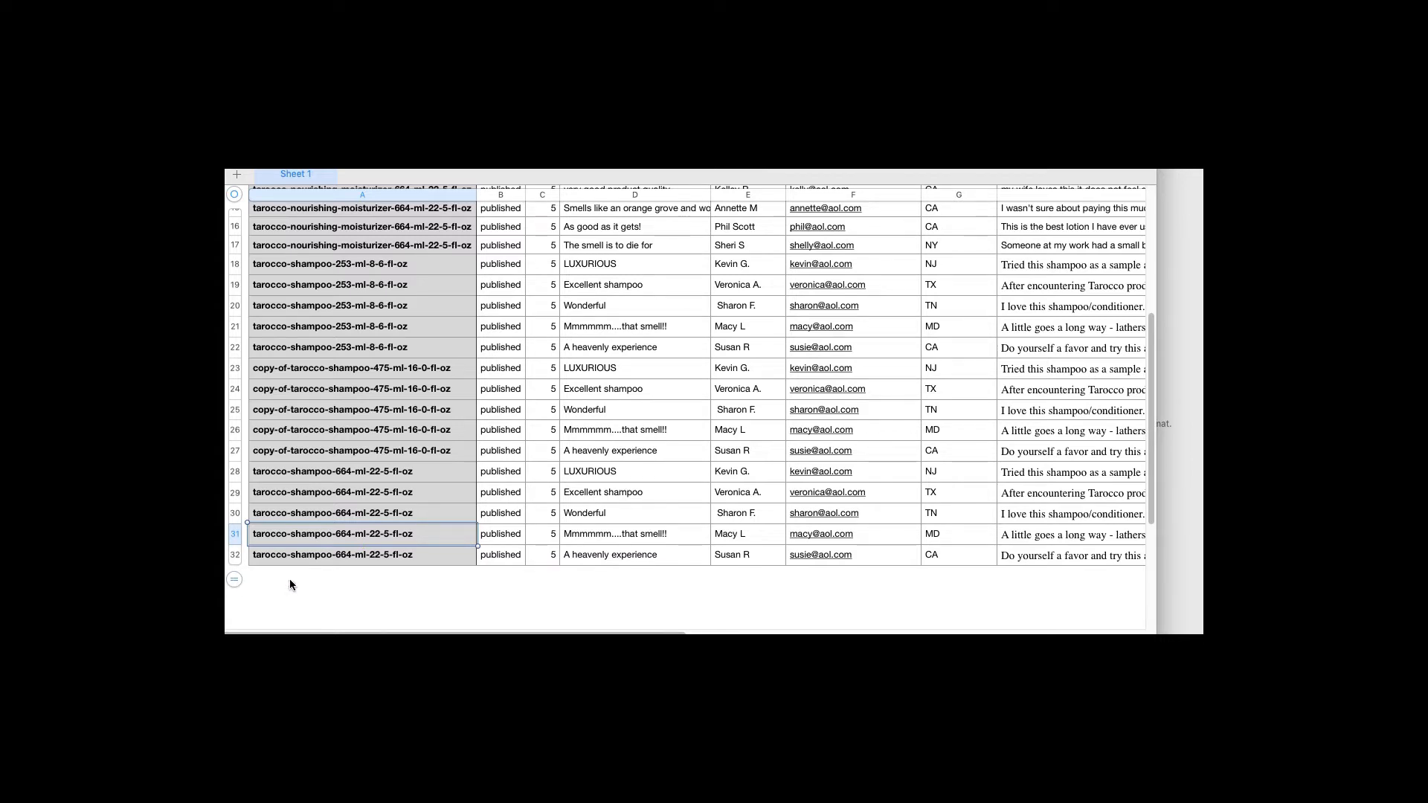
scroll(290, 585, down, 3)
key(super+Tab)
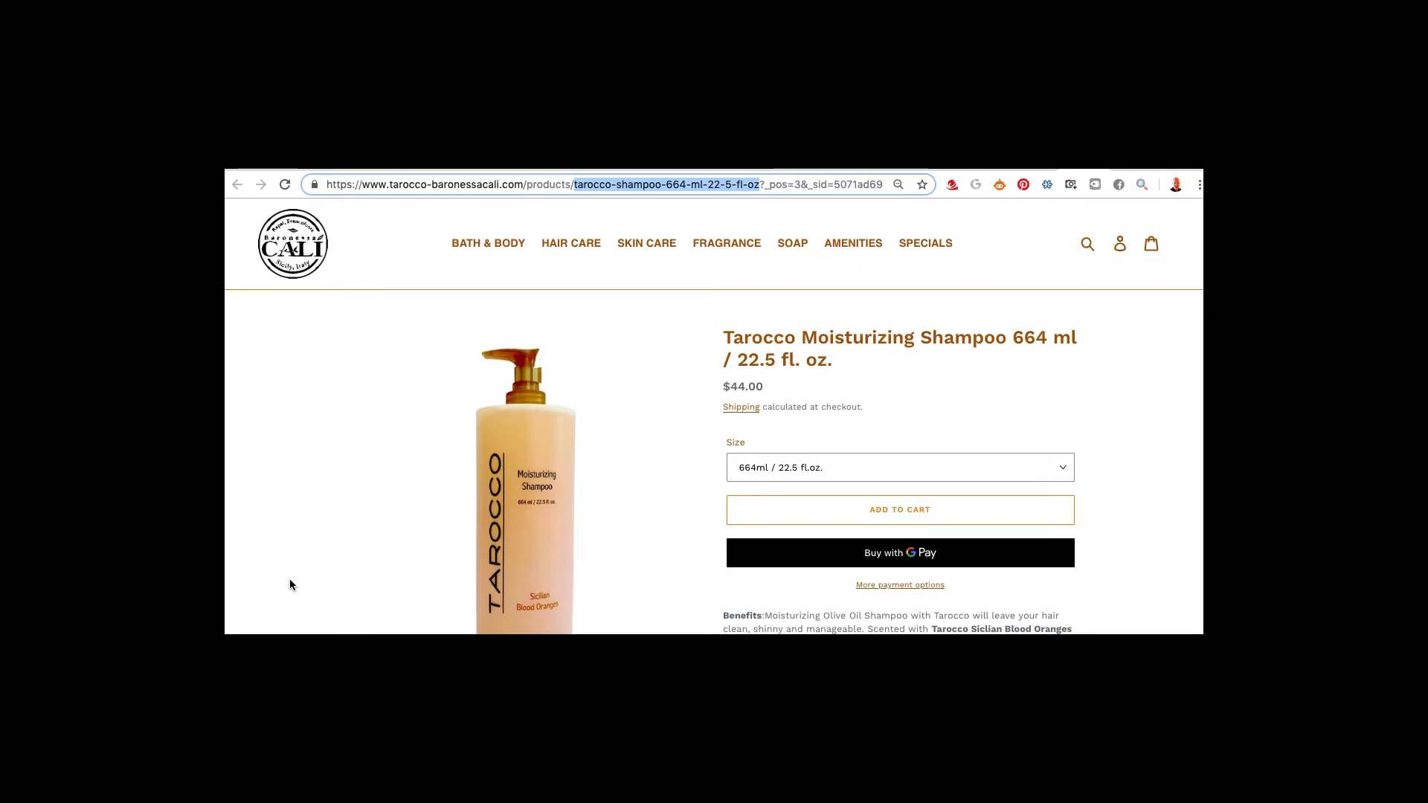
Compare the 664 ml and 475 ml shampoo page URLs against the Hair Care collection, then go back to Numbers
key(ctrl+Tab)
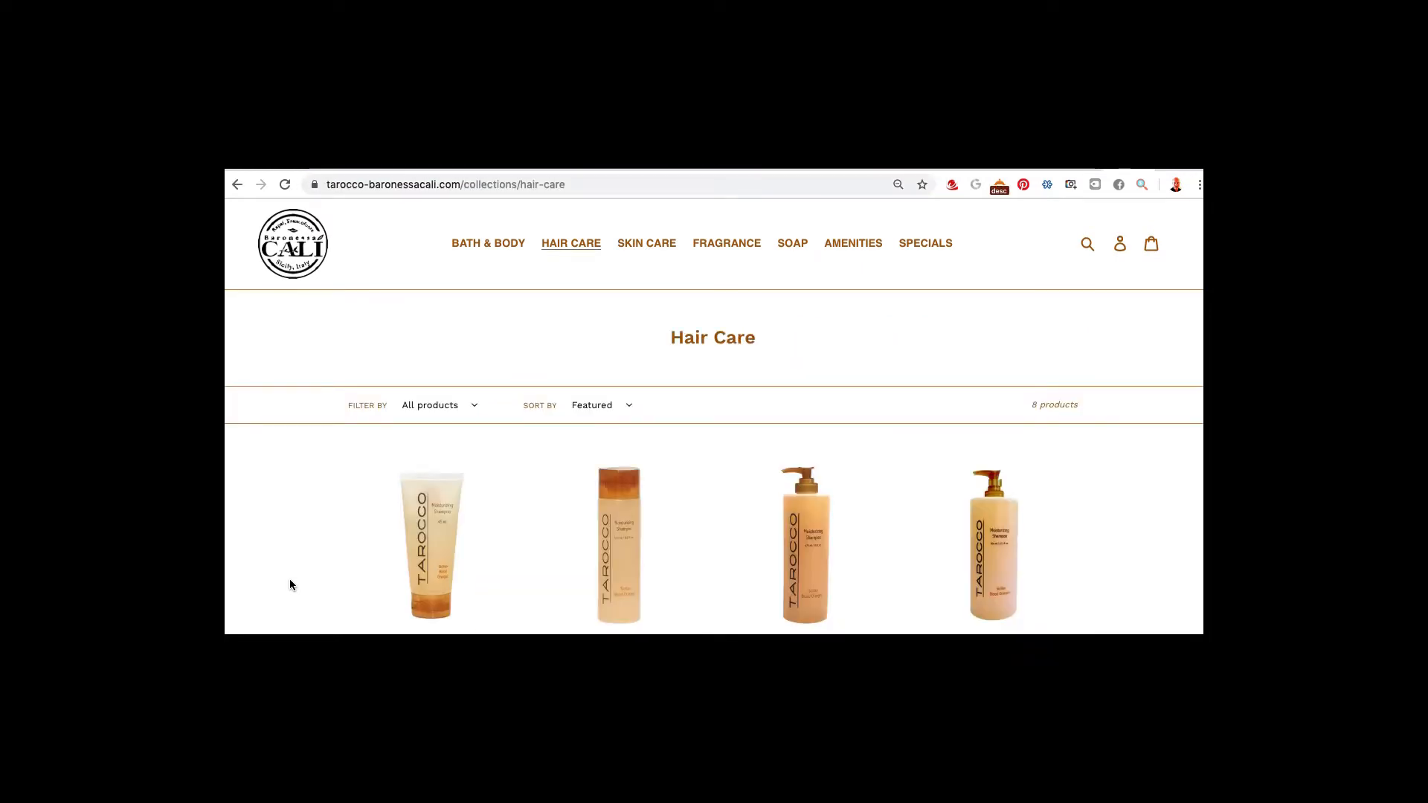
key(ctrl+shift+Tab)
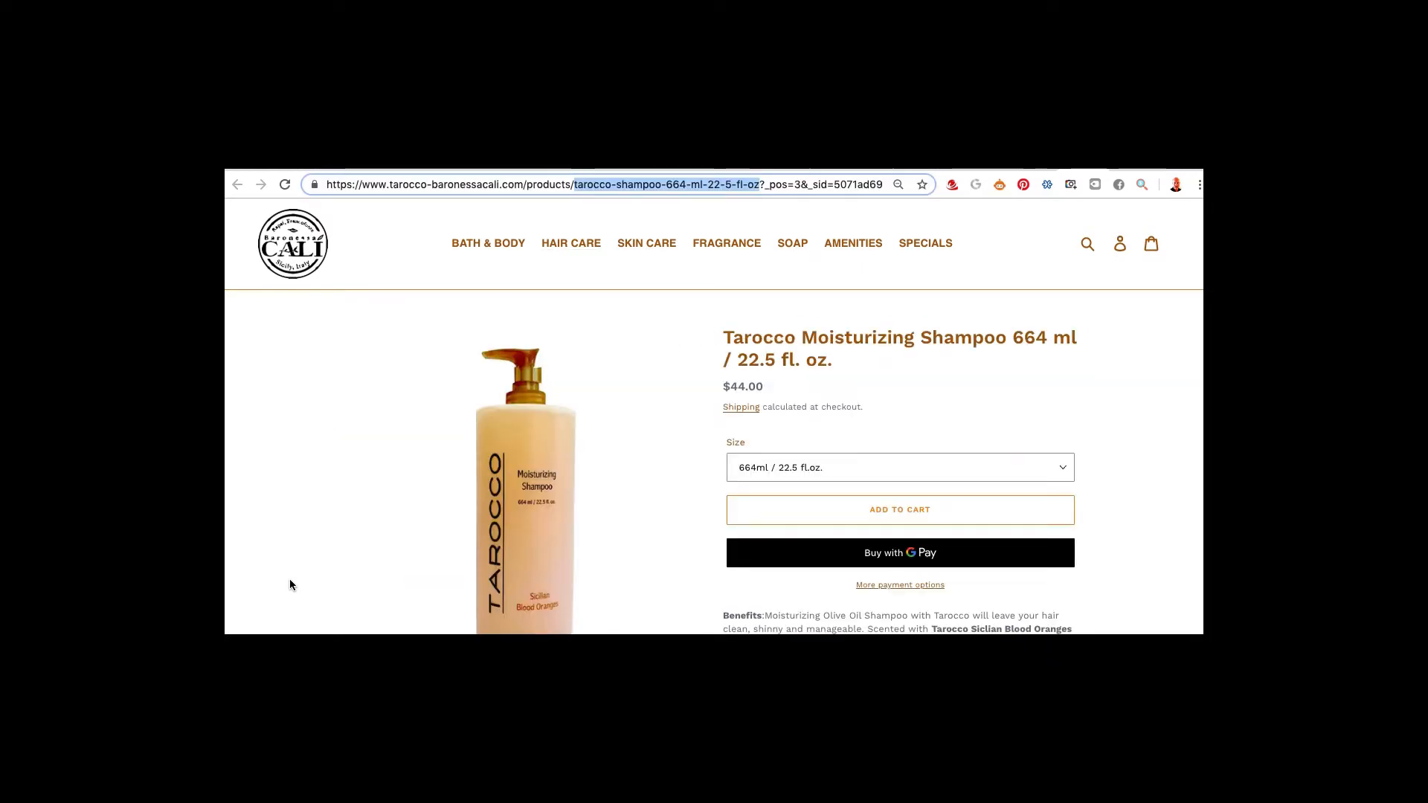
key(ctrl+Tab)
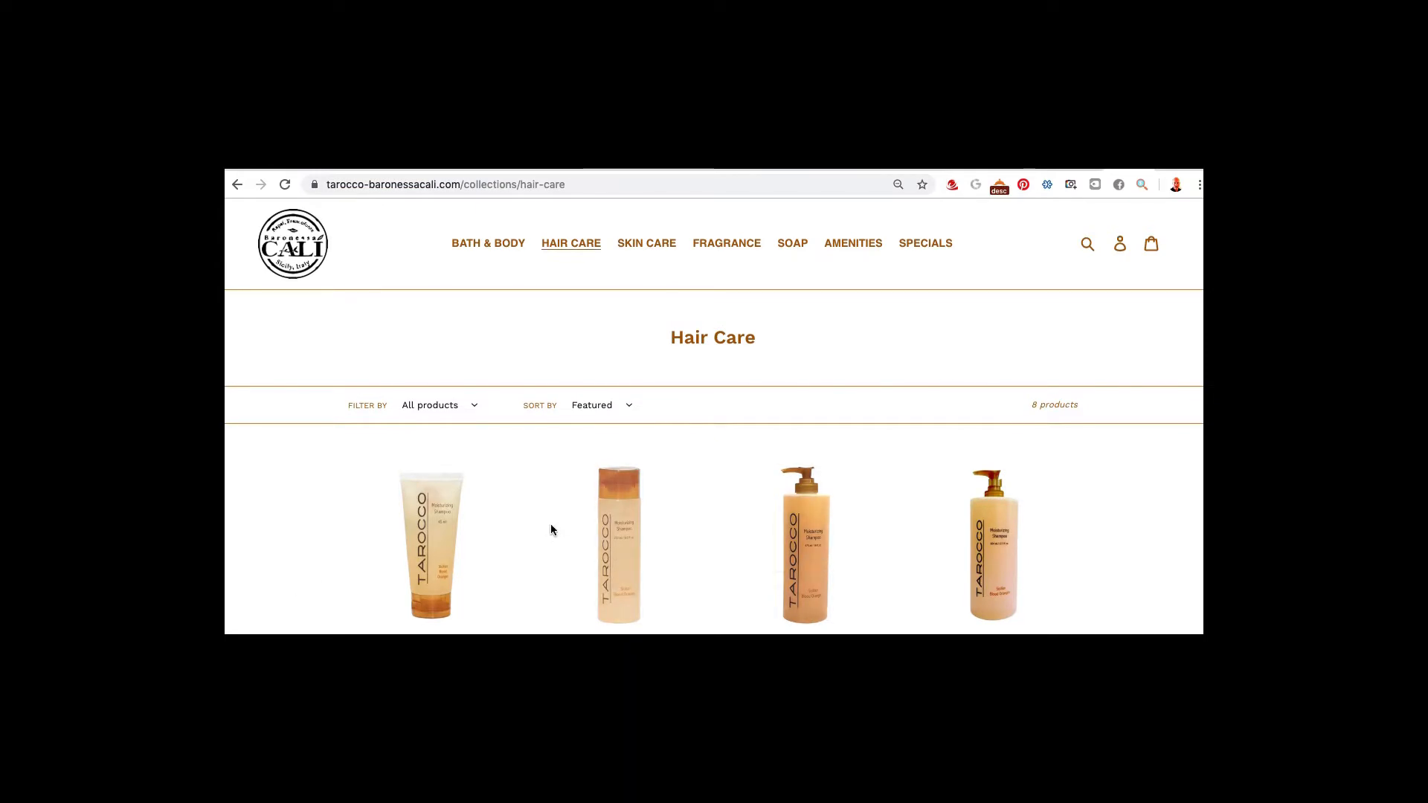
key(ctrl+shift+Tab)
key(ctrl+shift+Tab)
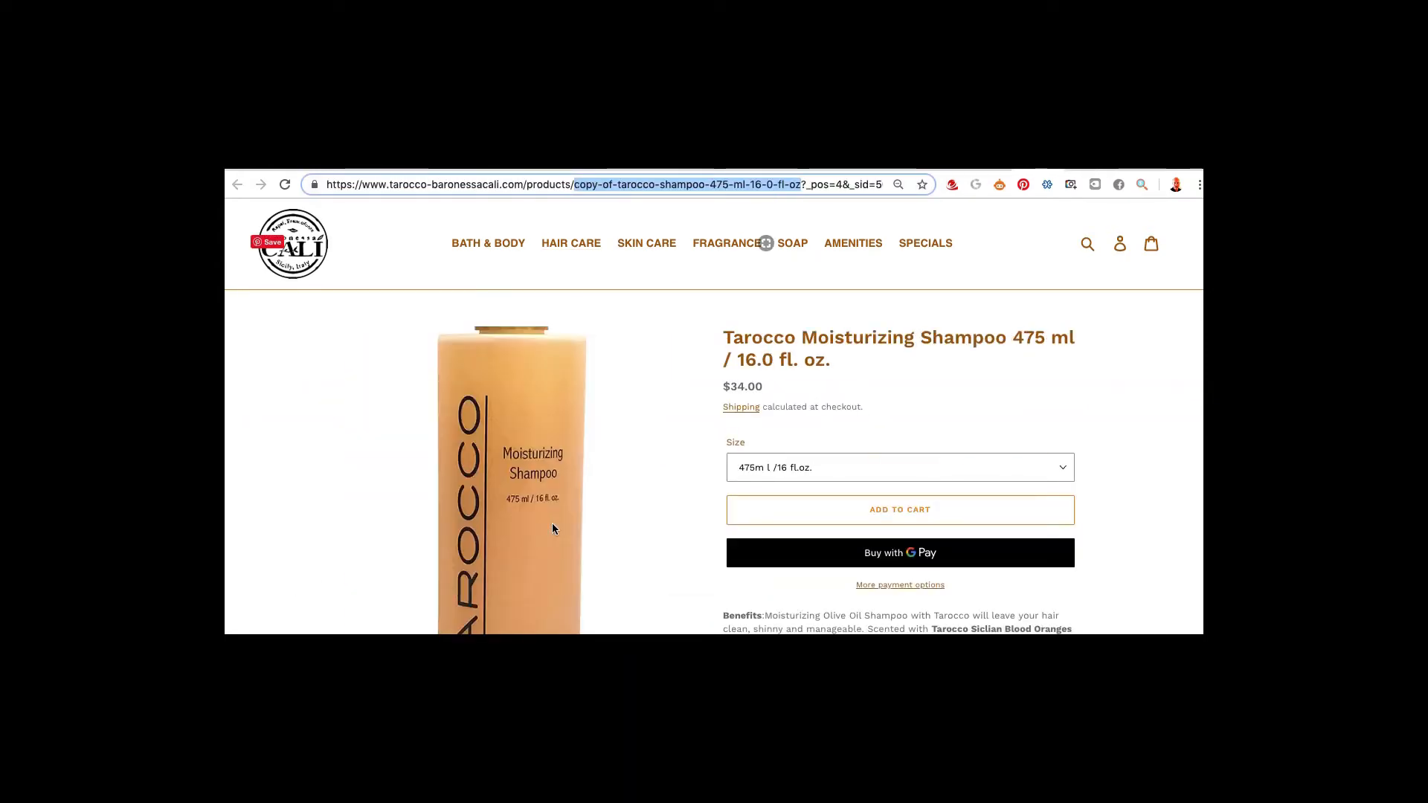
key(ctrl+shift+Tab)
key(ctrl+shift+Tab)
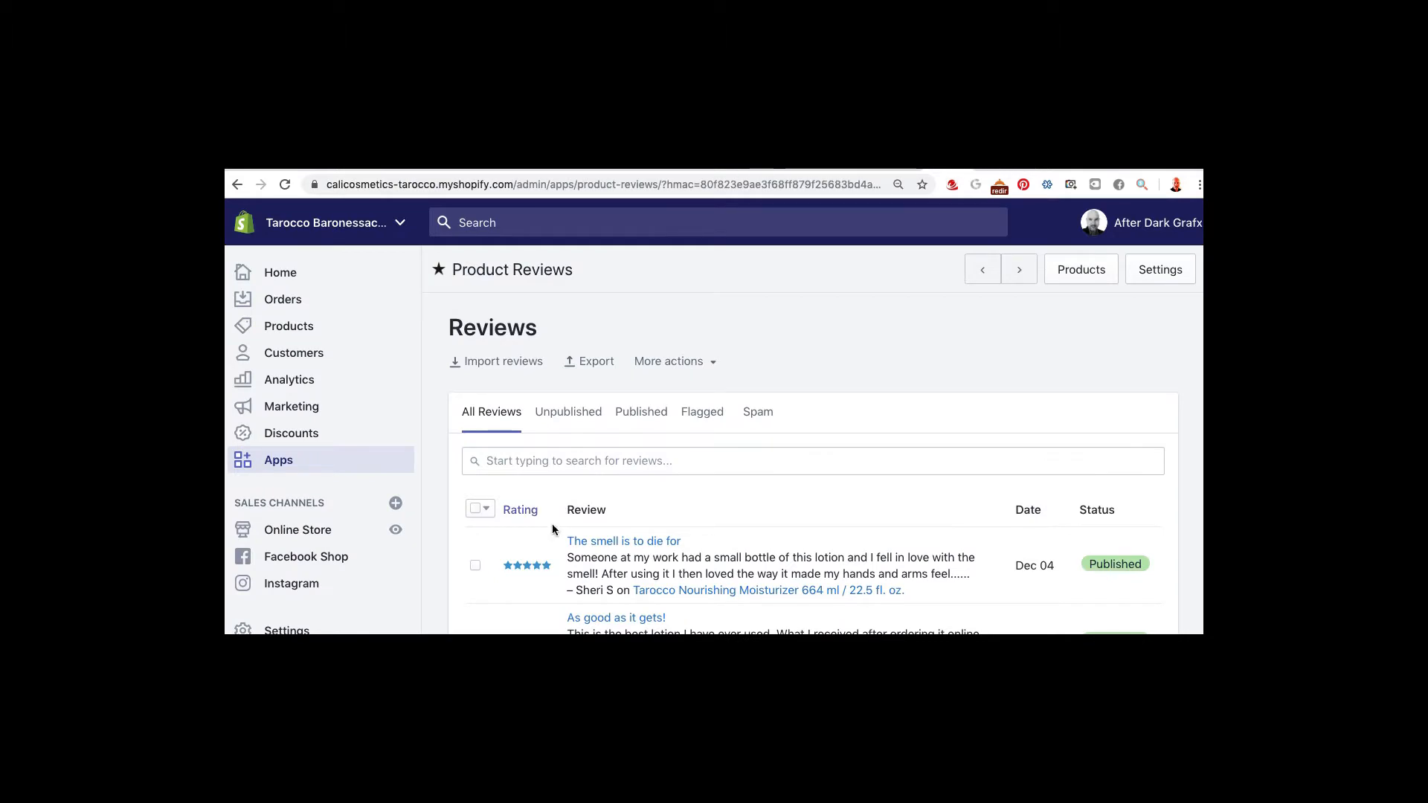
key(ctrl+Tab)
key(ctrl+Tab)
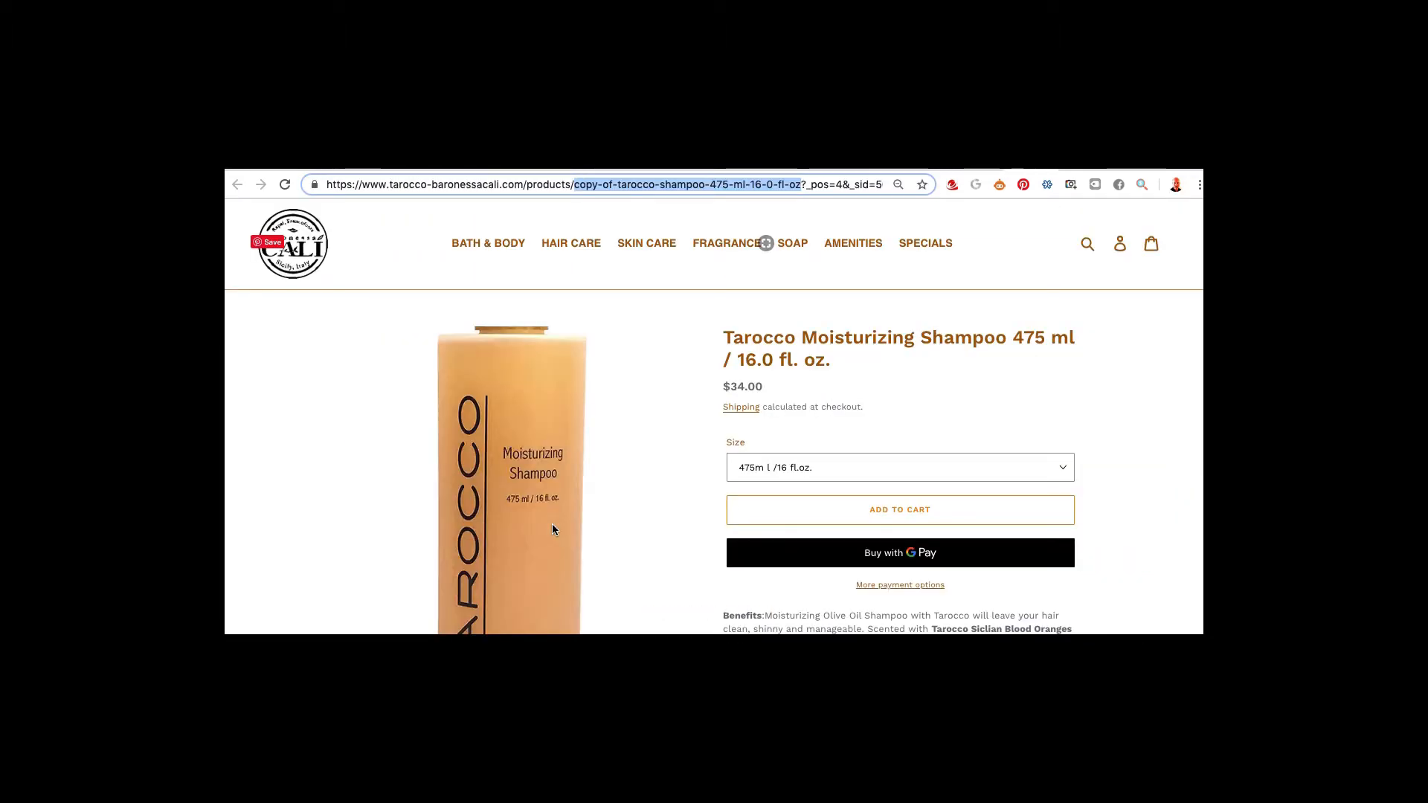
key(ctrl+Tab)
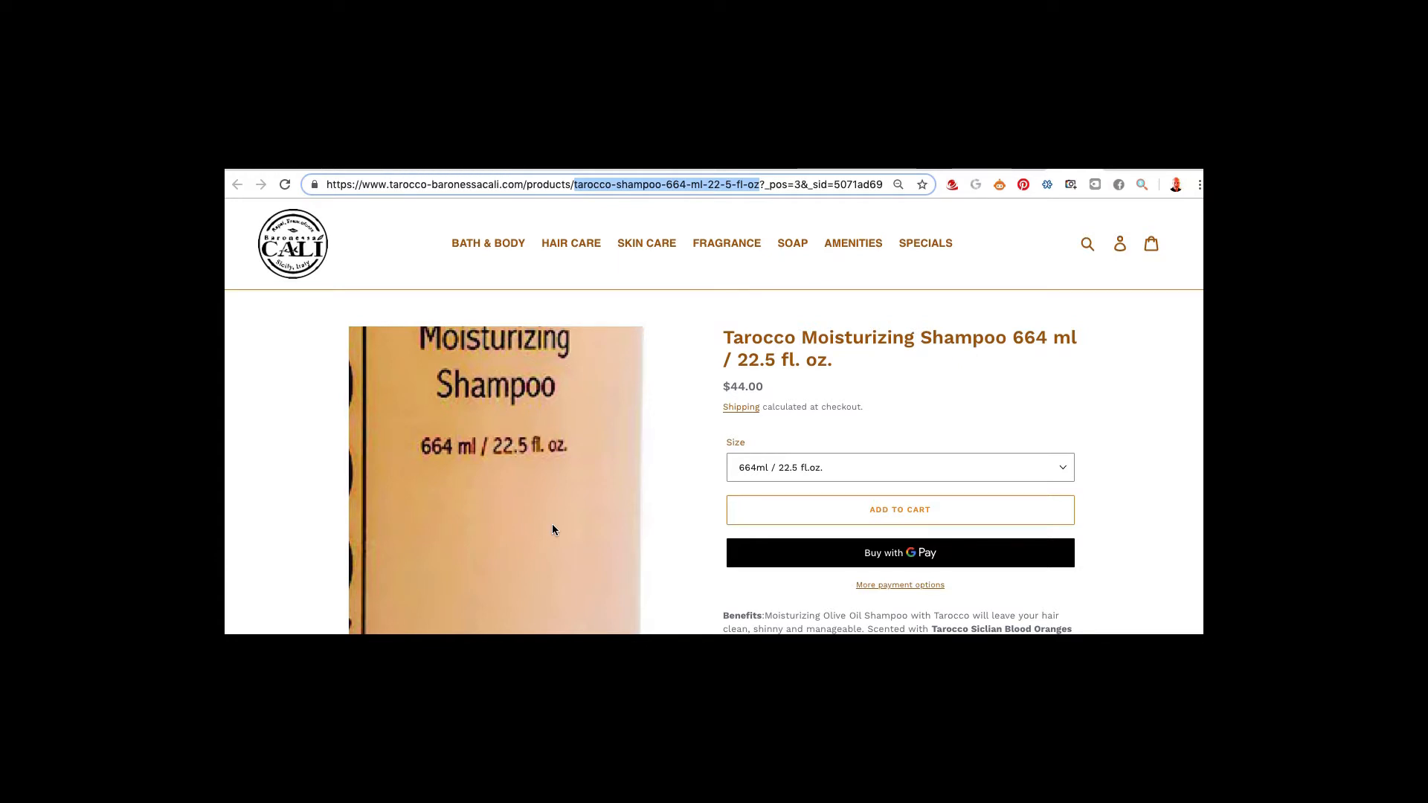
key(ctrl+Tab)
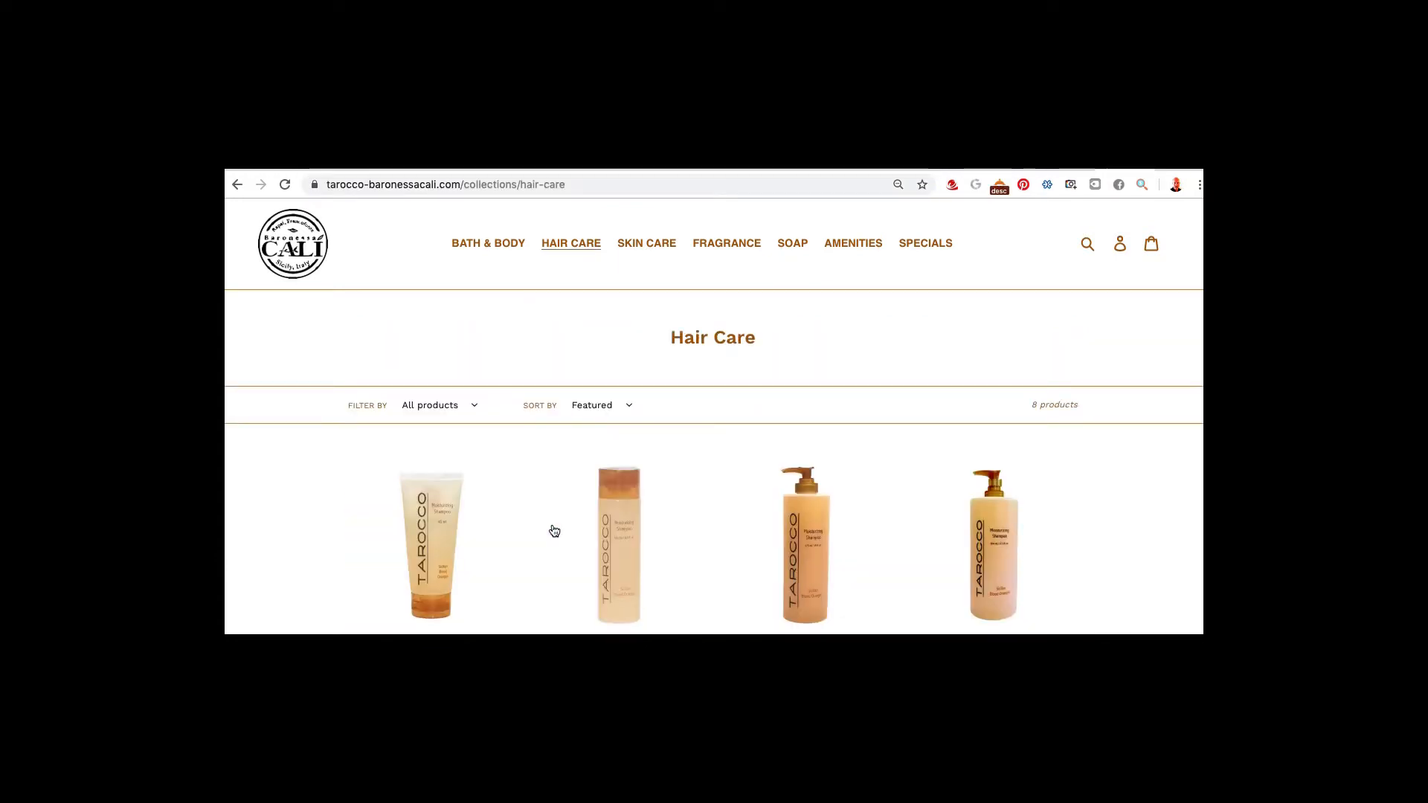
key(super+Tab)
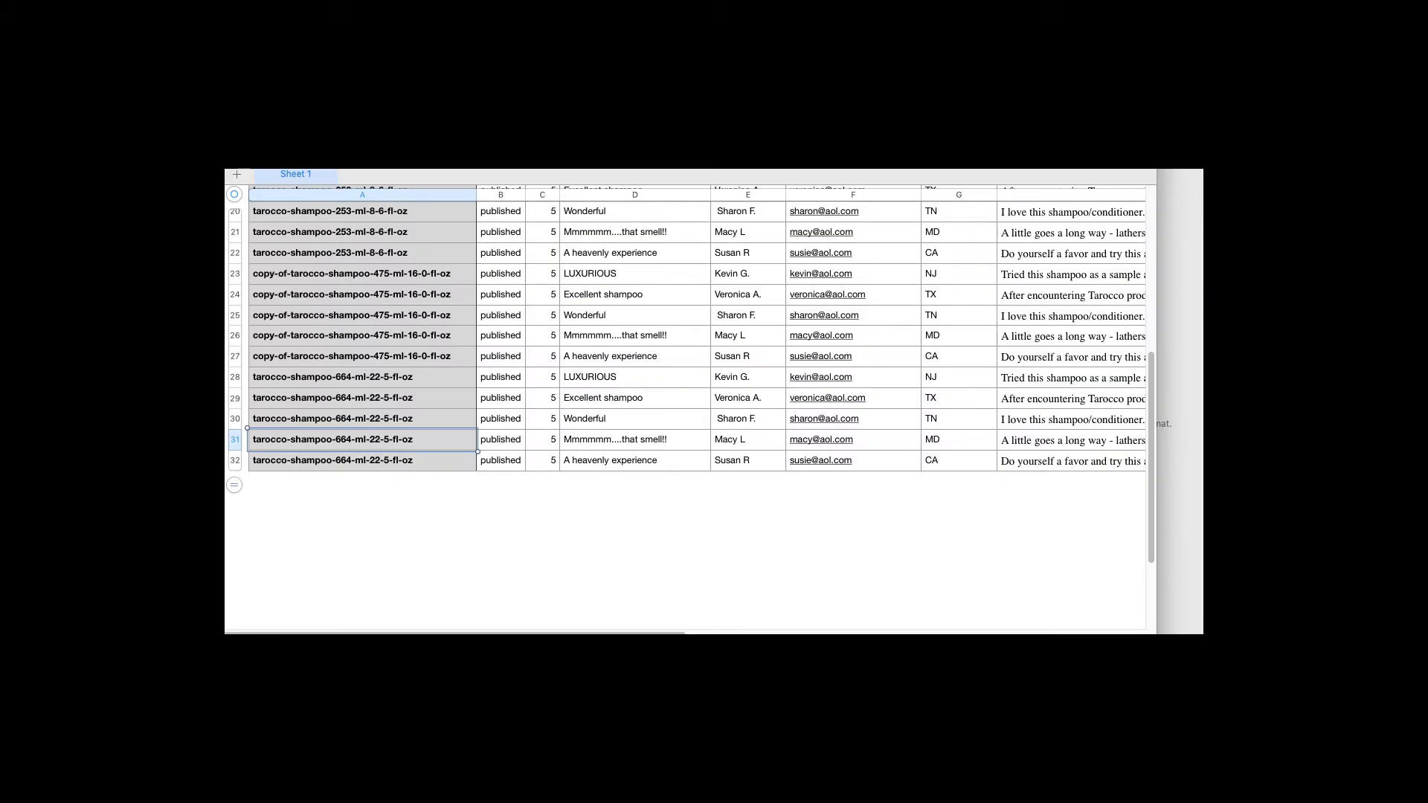
Export the sheet as a CSV named reviews_template-new into the reviews folder
click(311, 106)
mouse_move(343, 259)
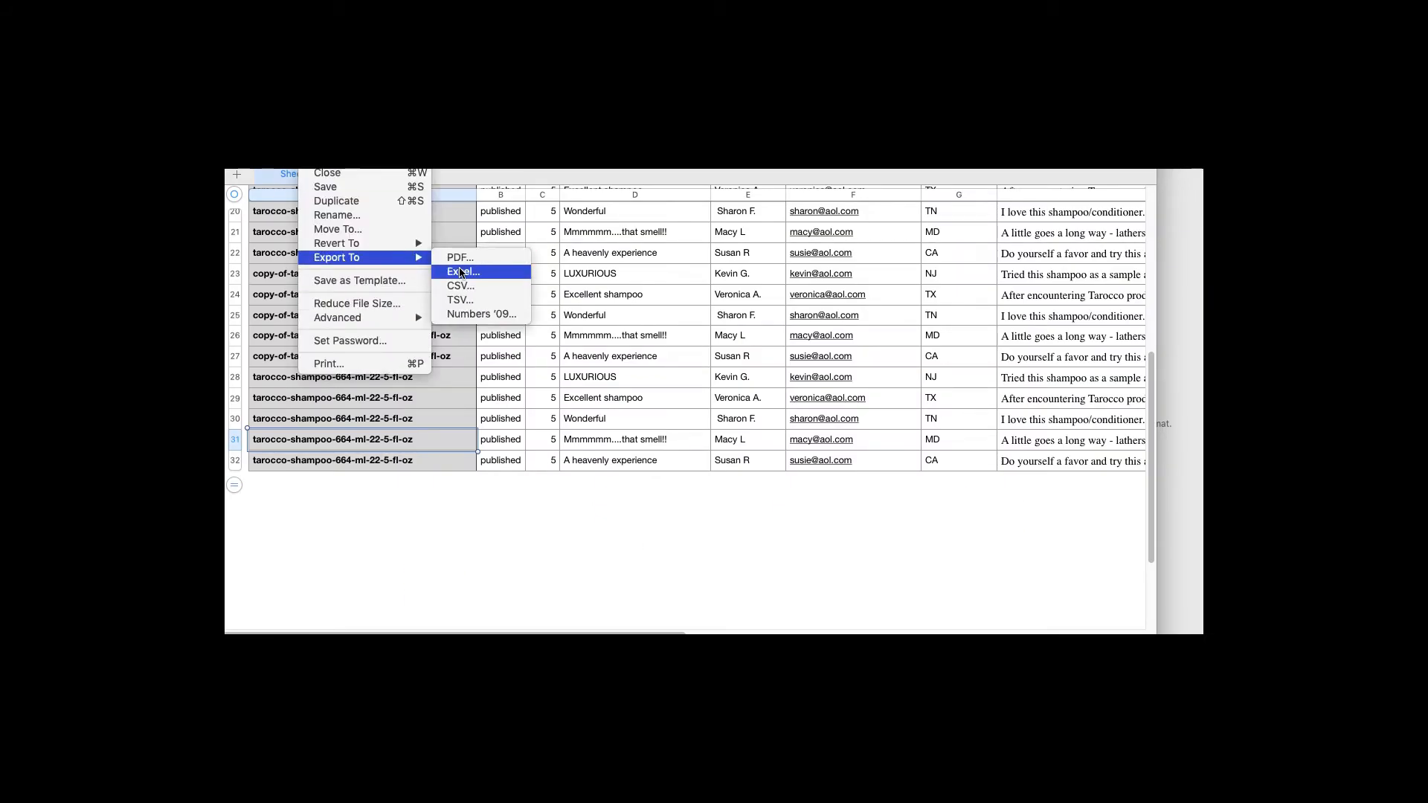
click(461, 285)
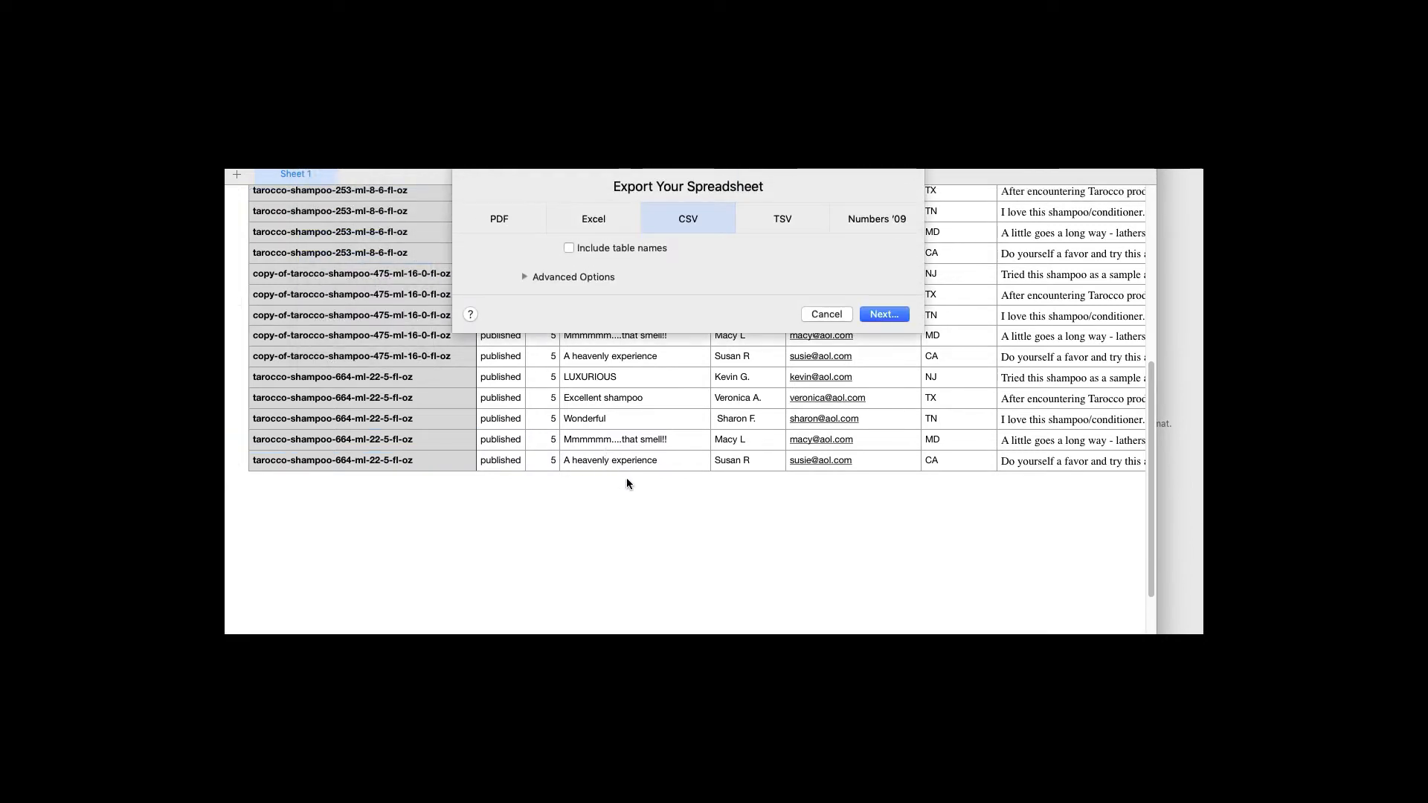
click(885, 315)
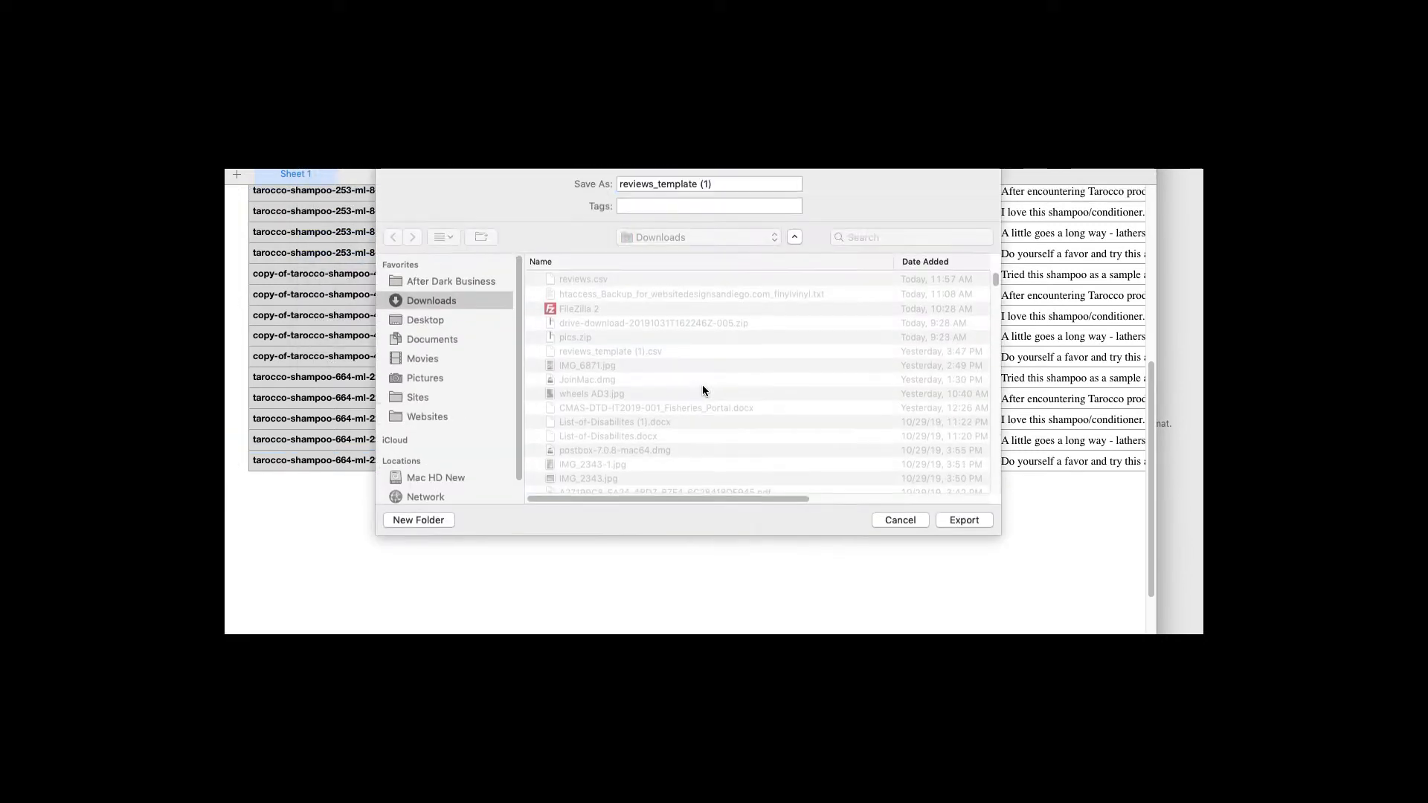
click(723, 184)
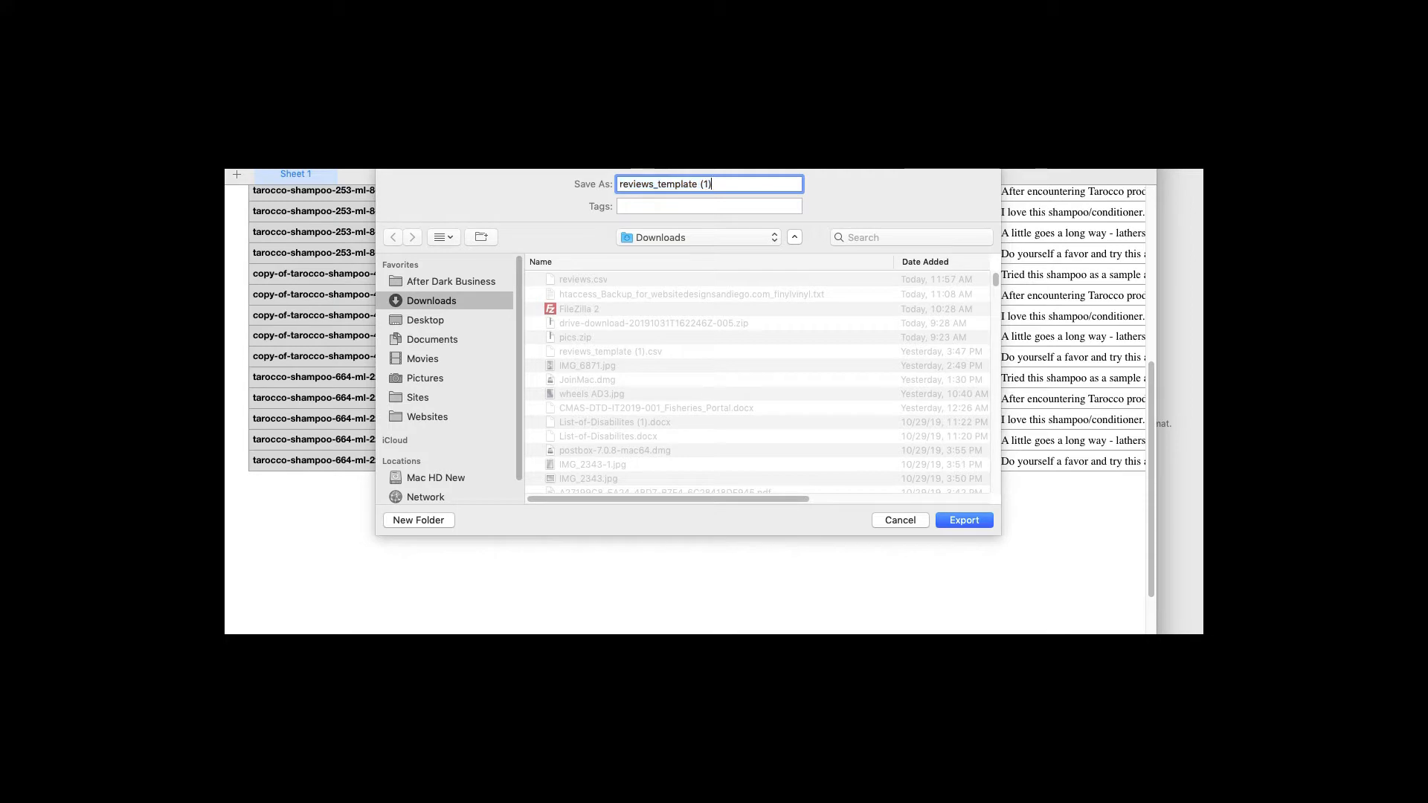
click(694, 239)
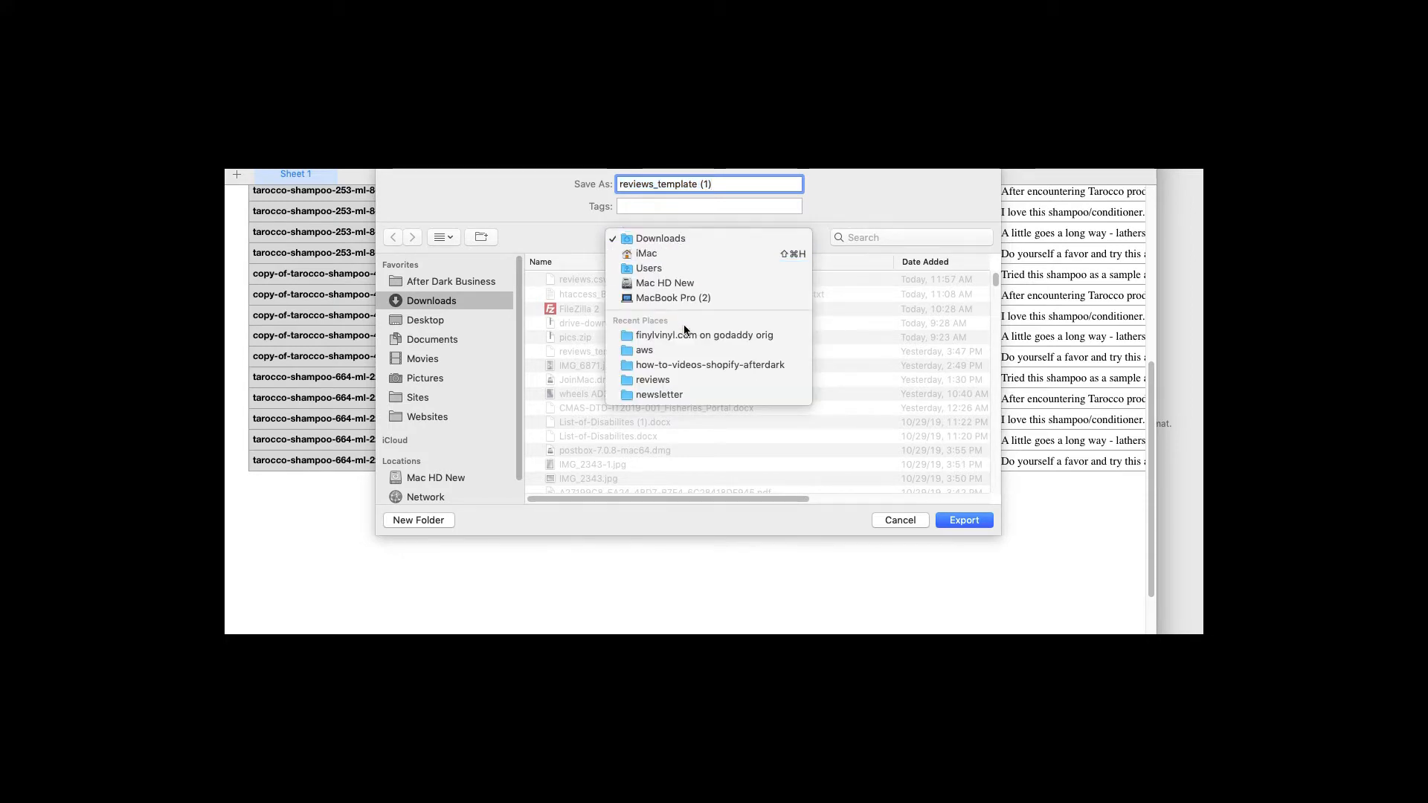
click(649, 380)
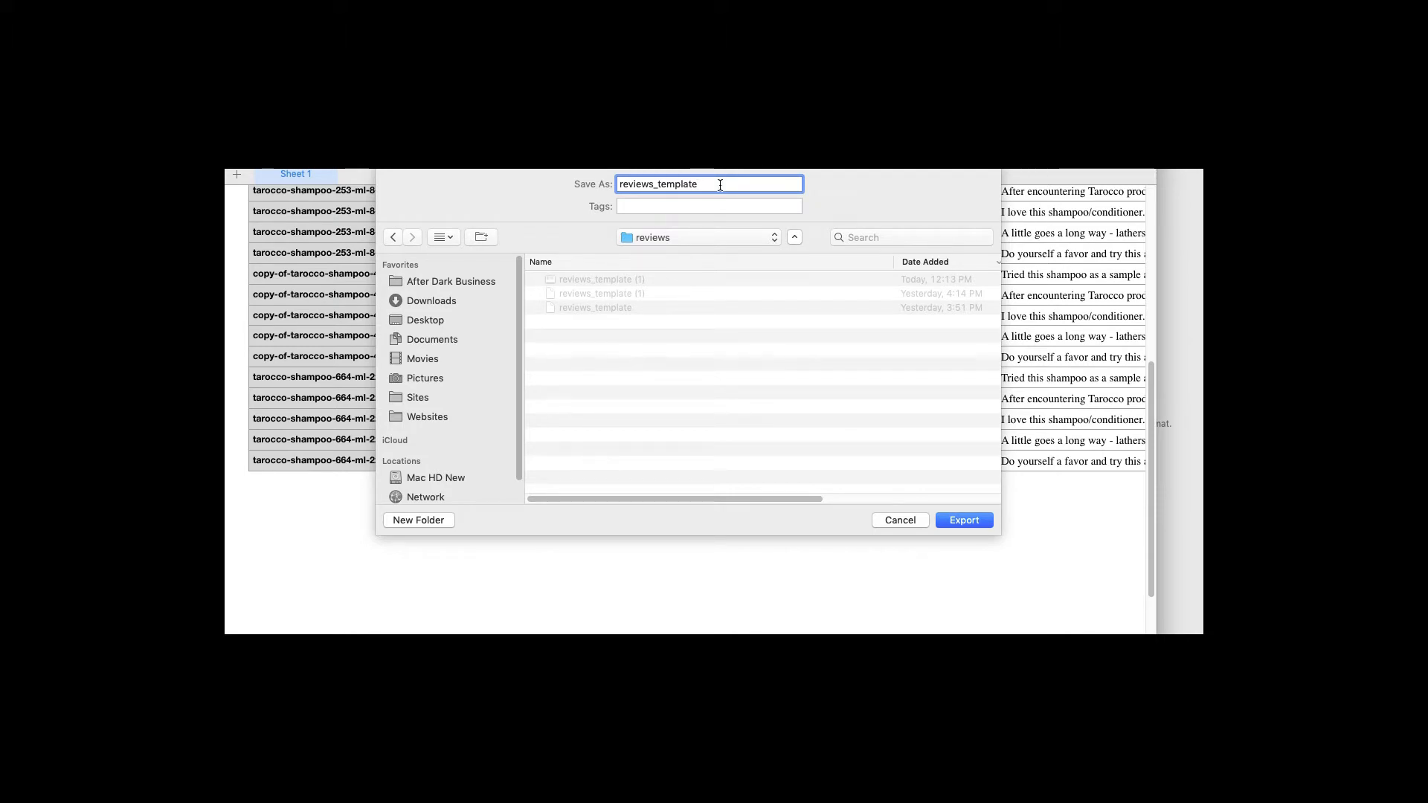
text(-new)
key(Return)
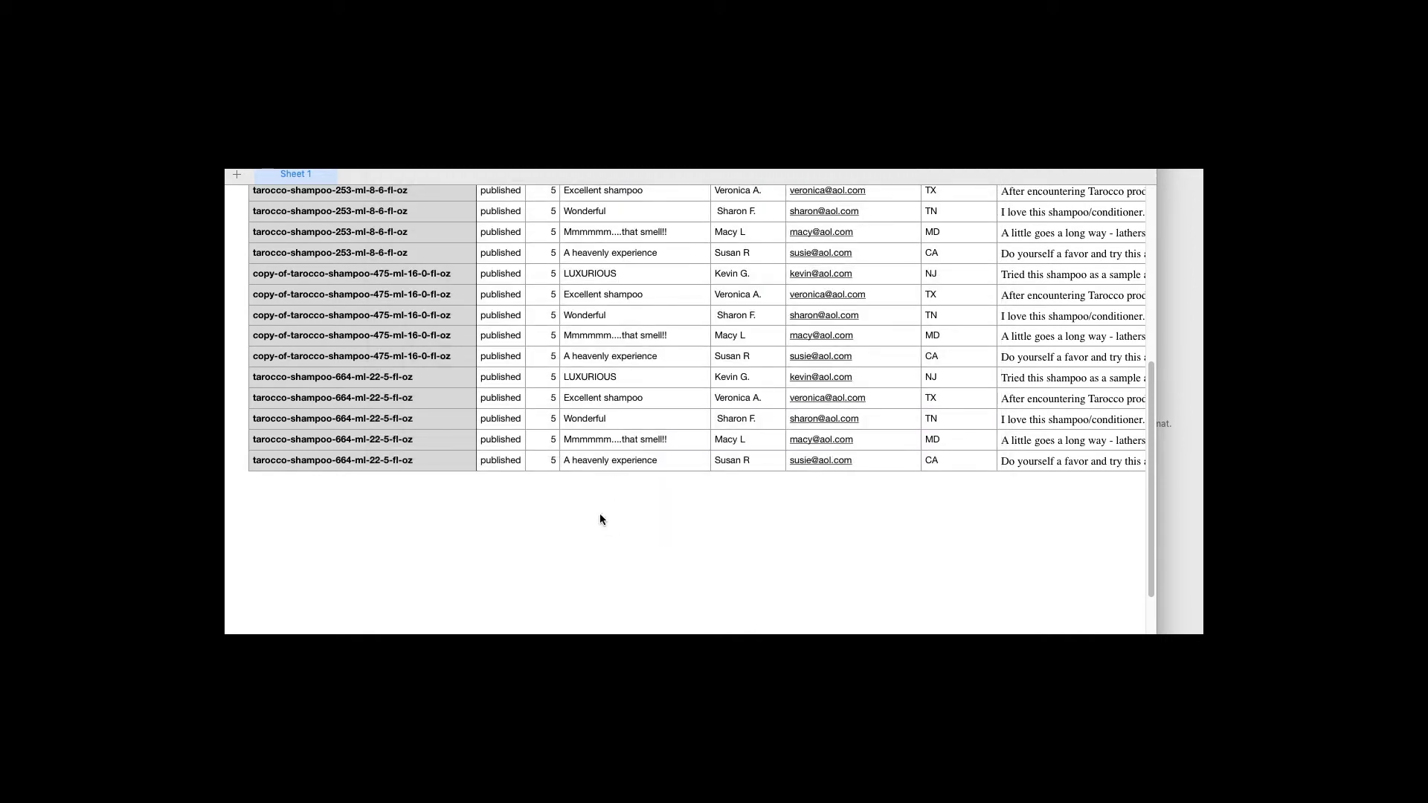
key(super+Tab)
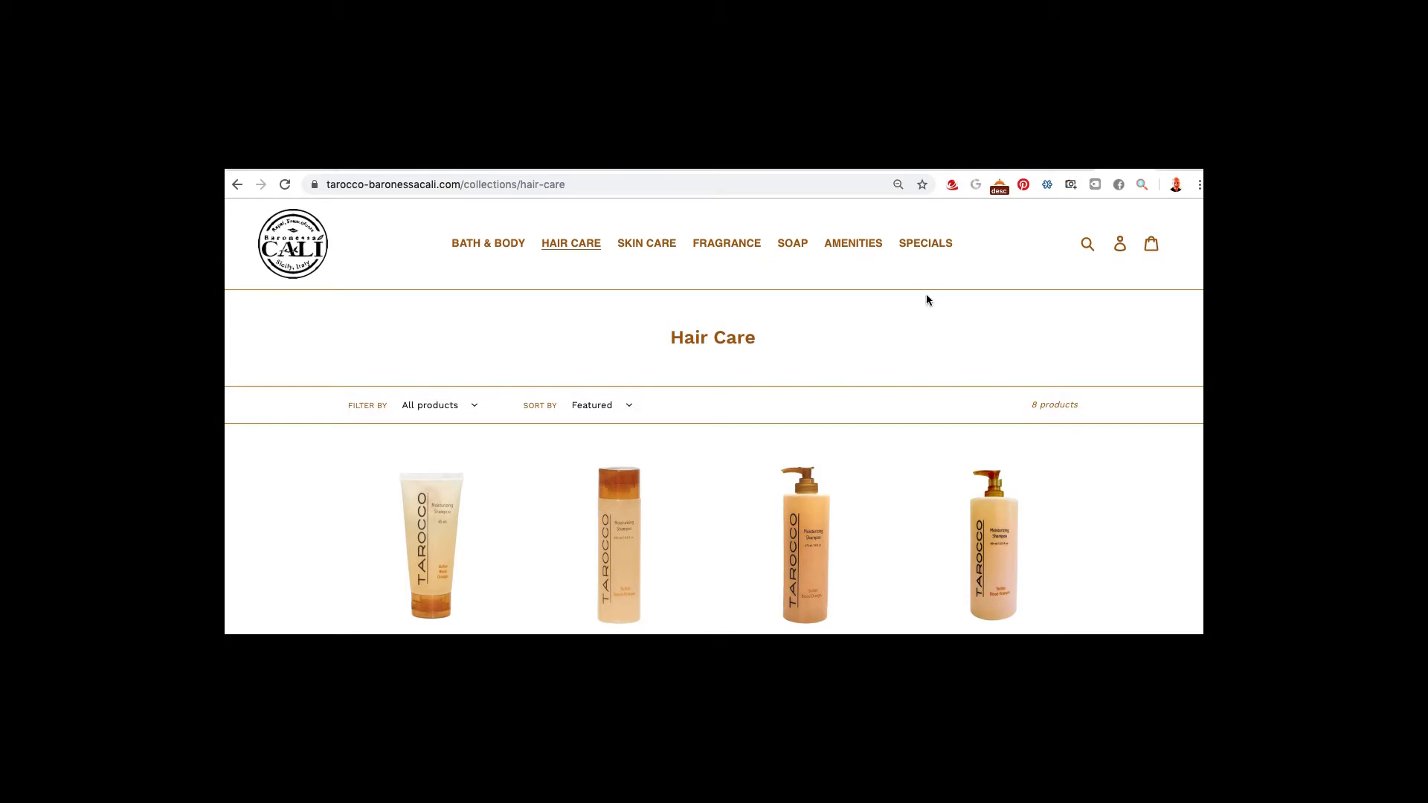
Import reviews_template-new from the reviews folder into Product Reviews: 15 imported, 16 duplicates skipped
click(1073, 167)
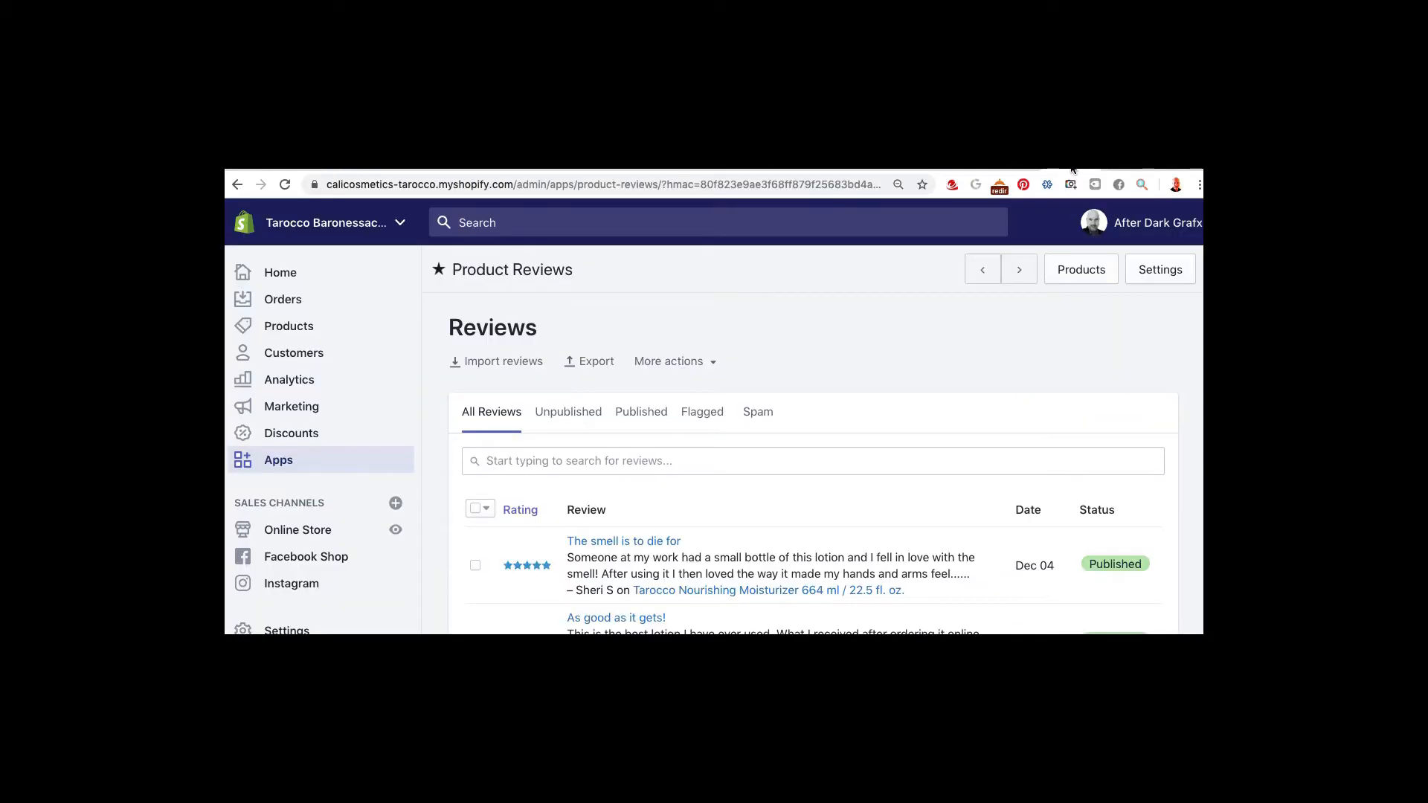
click(491, 362)
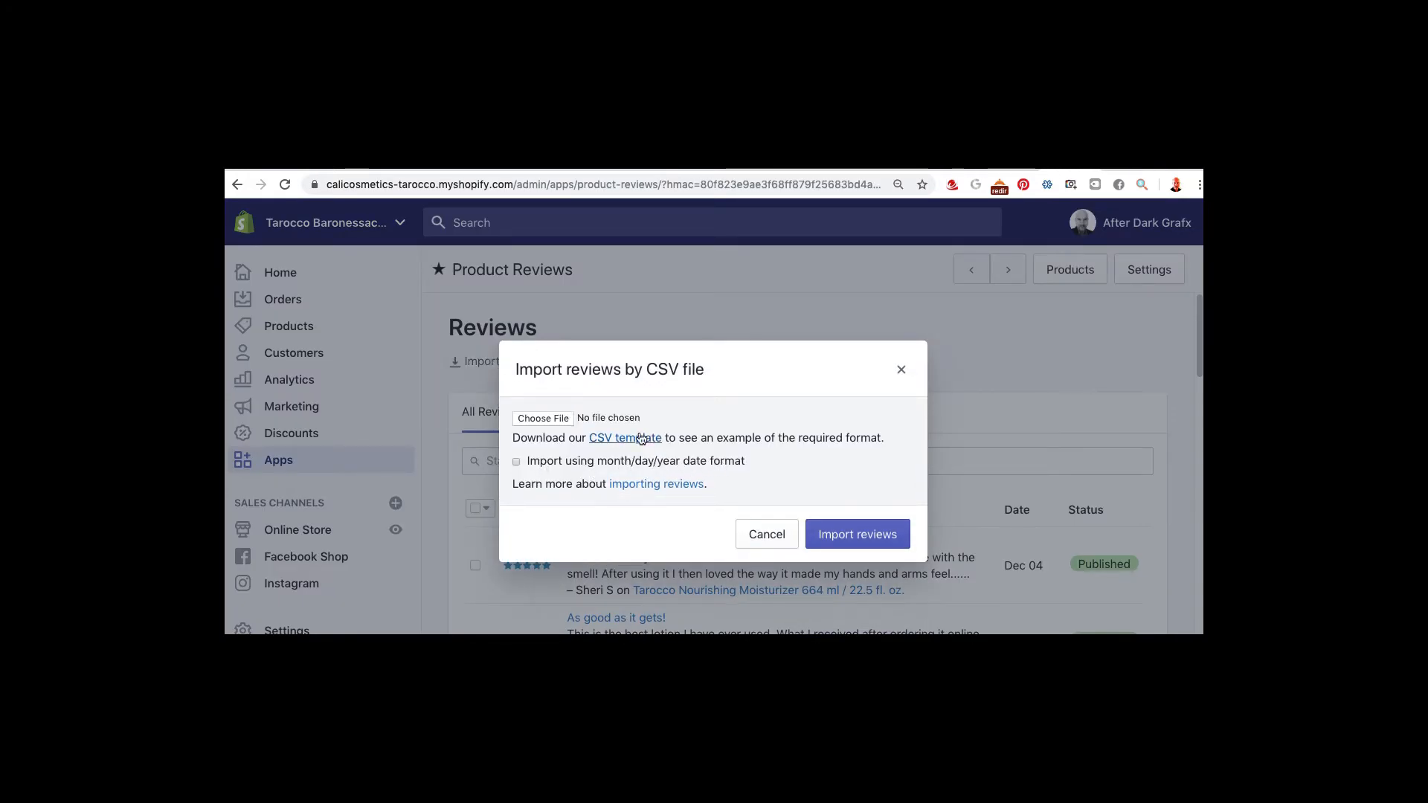
click(529, 420)
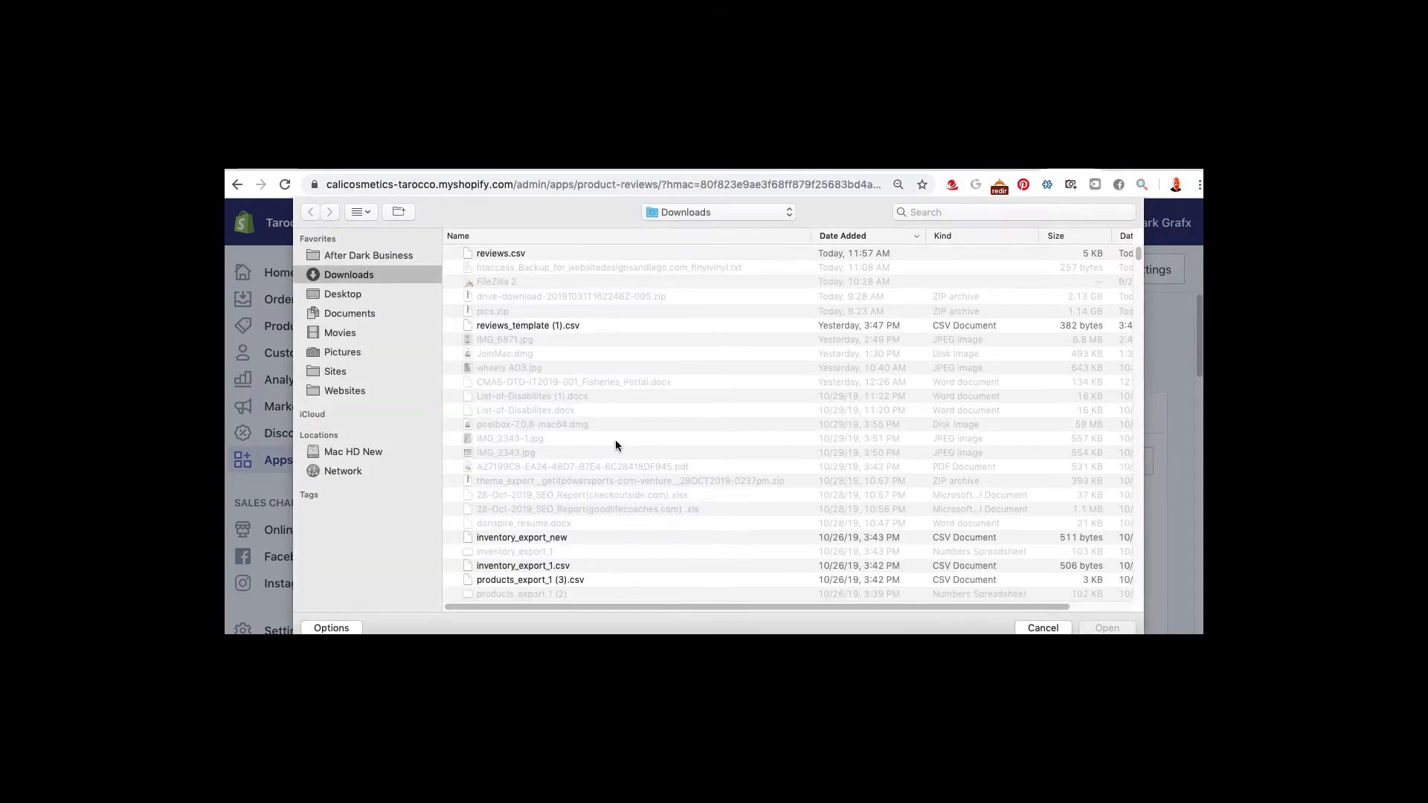
click(677, 212)
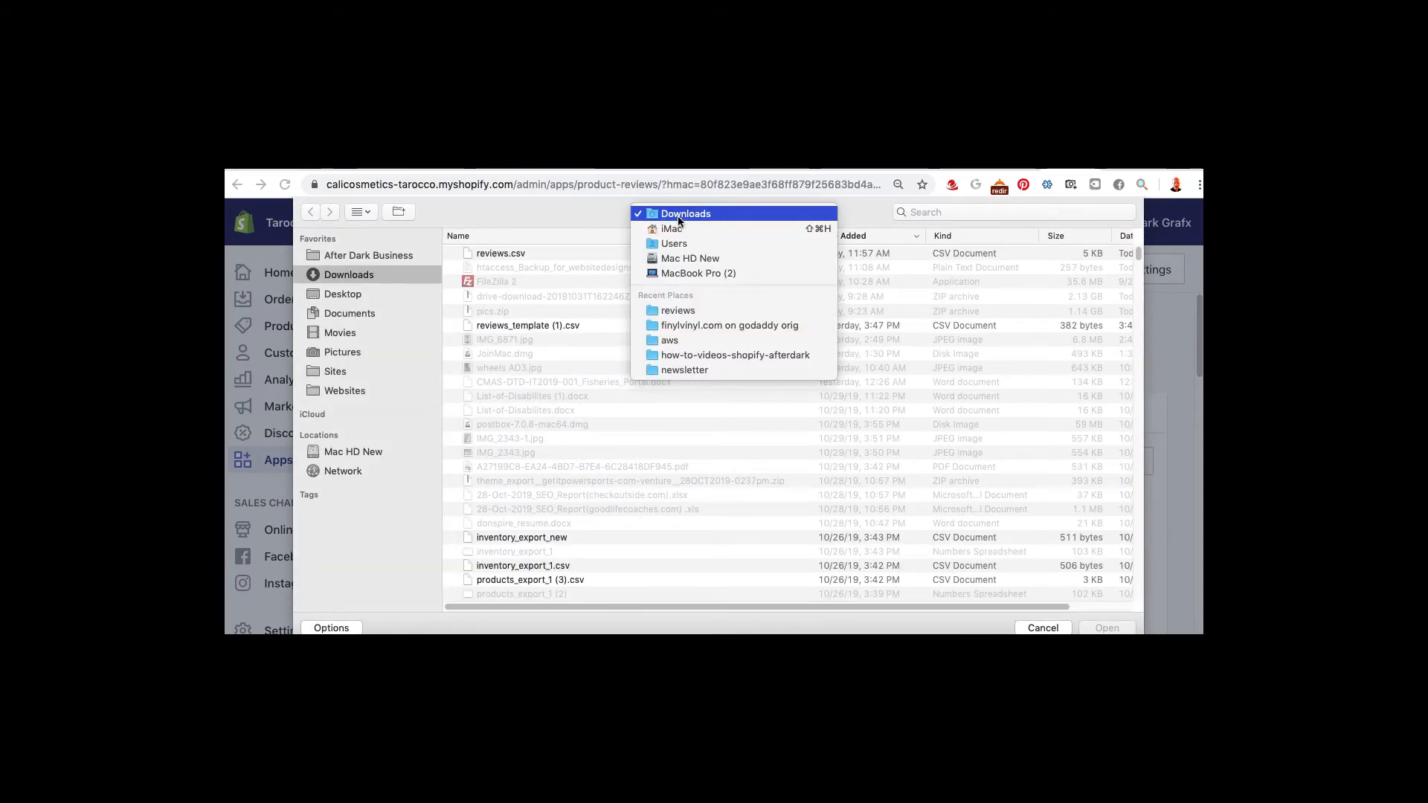
click(673, 310)
click(494, 251)
key(Return)
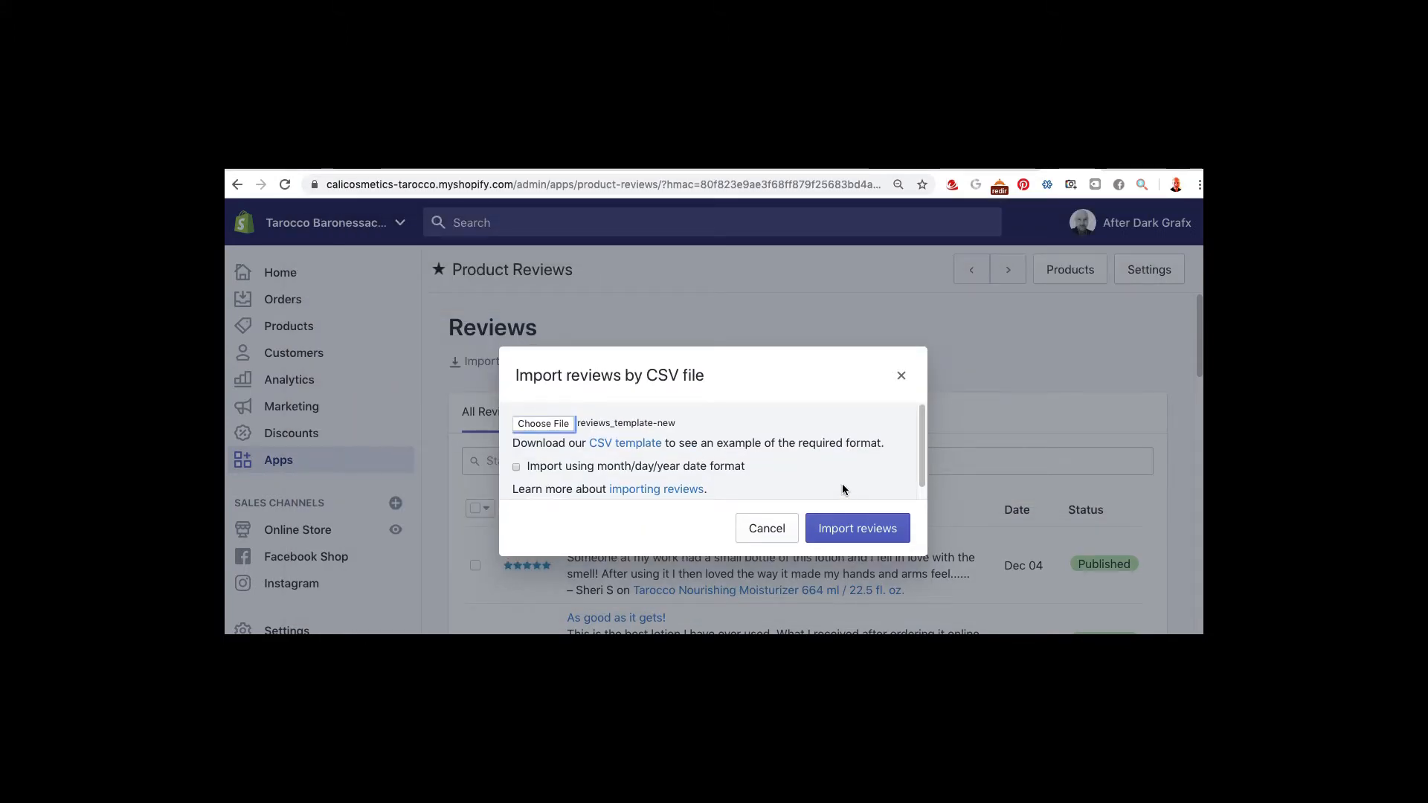
click(852, 529)
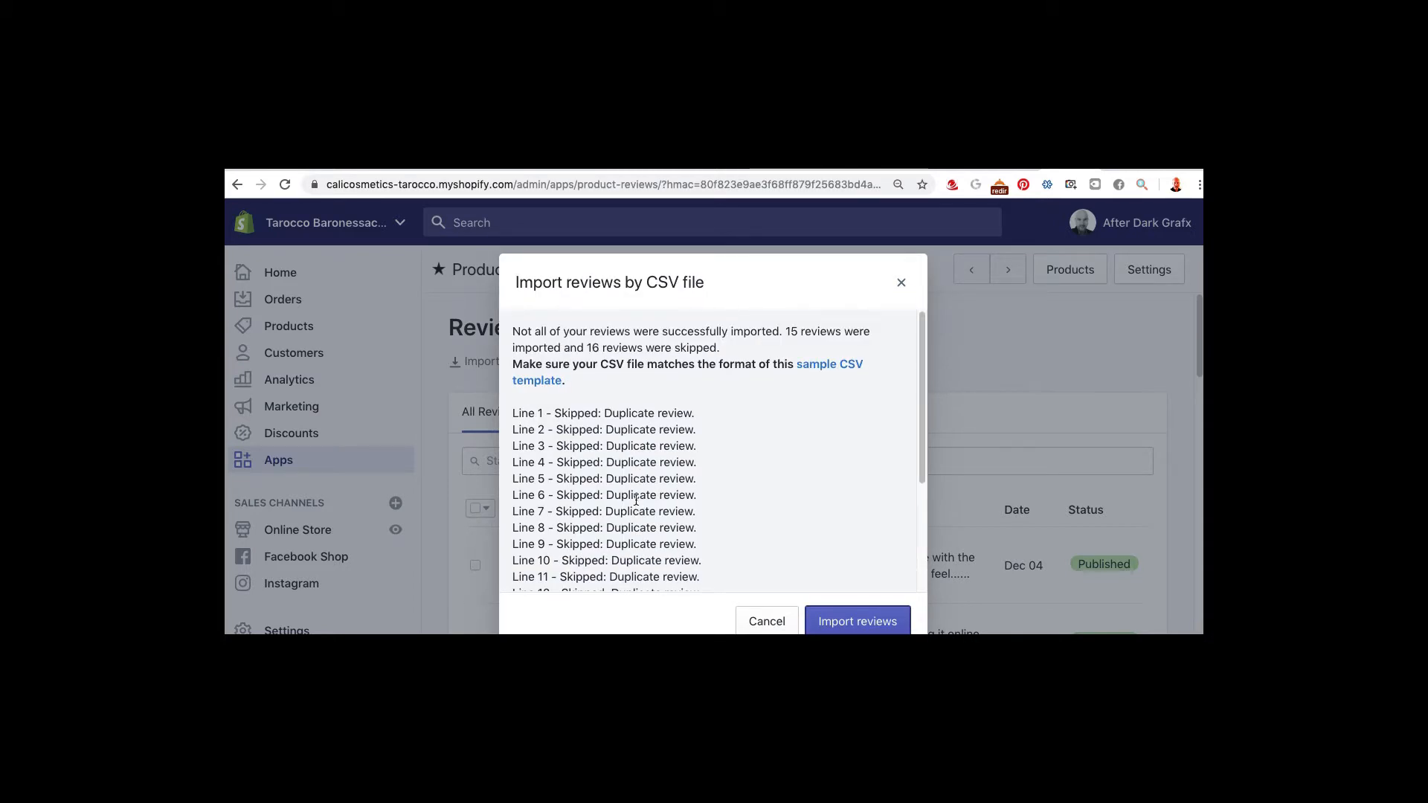
scroll(872, 446, down, 5)
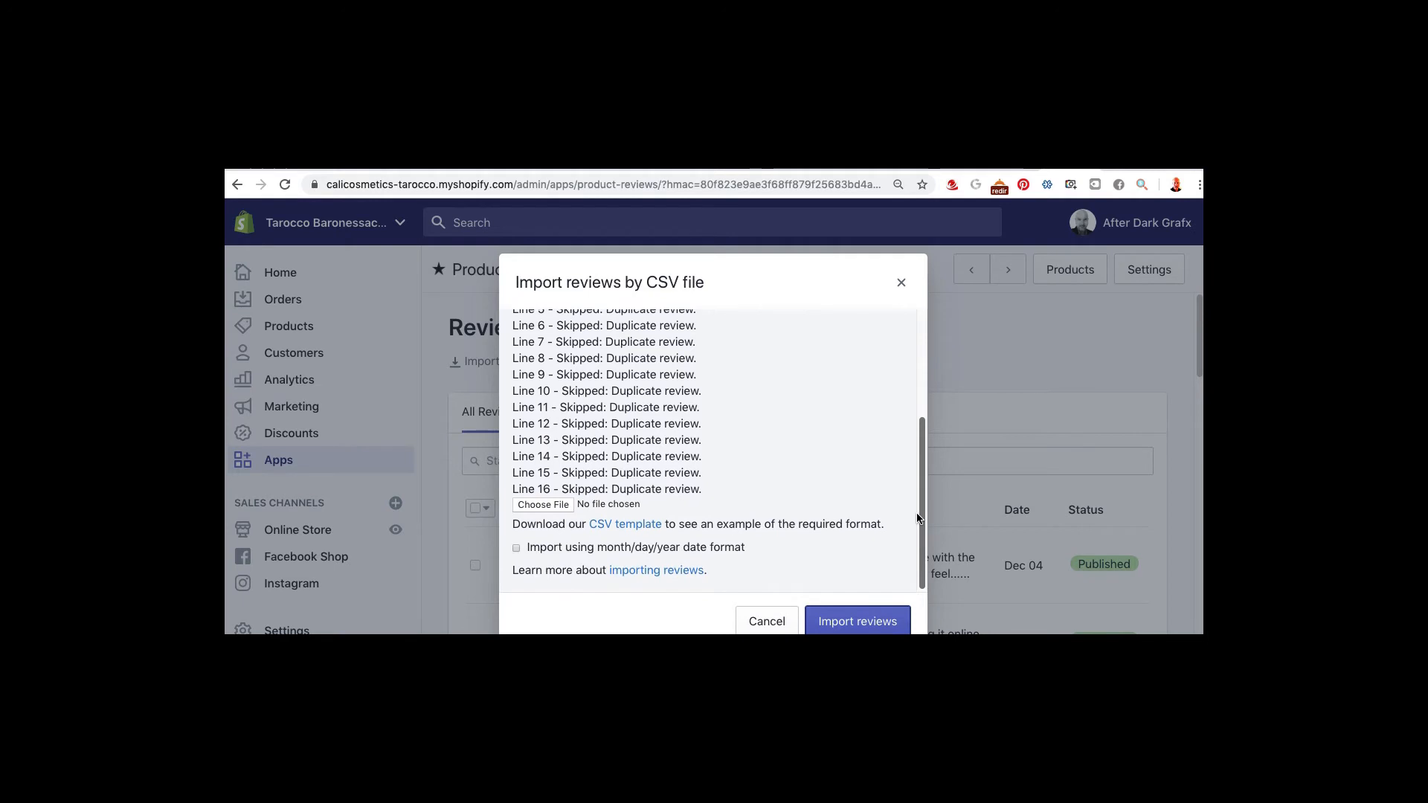
scroll(908, 387, up, 5)
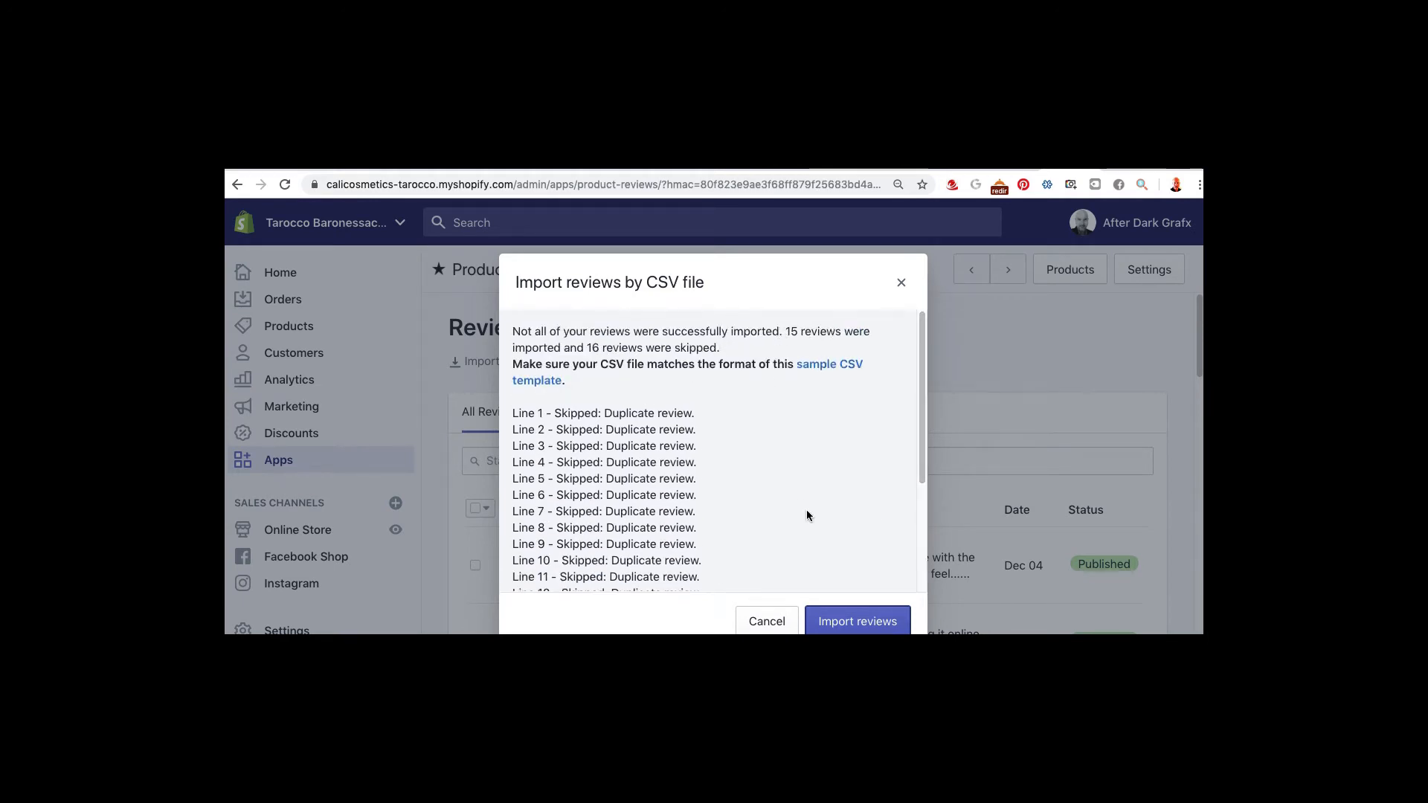
Close the import results and scroll the Hair Care collection, whose shampoos still show no reviews
click(901, 282)
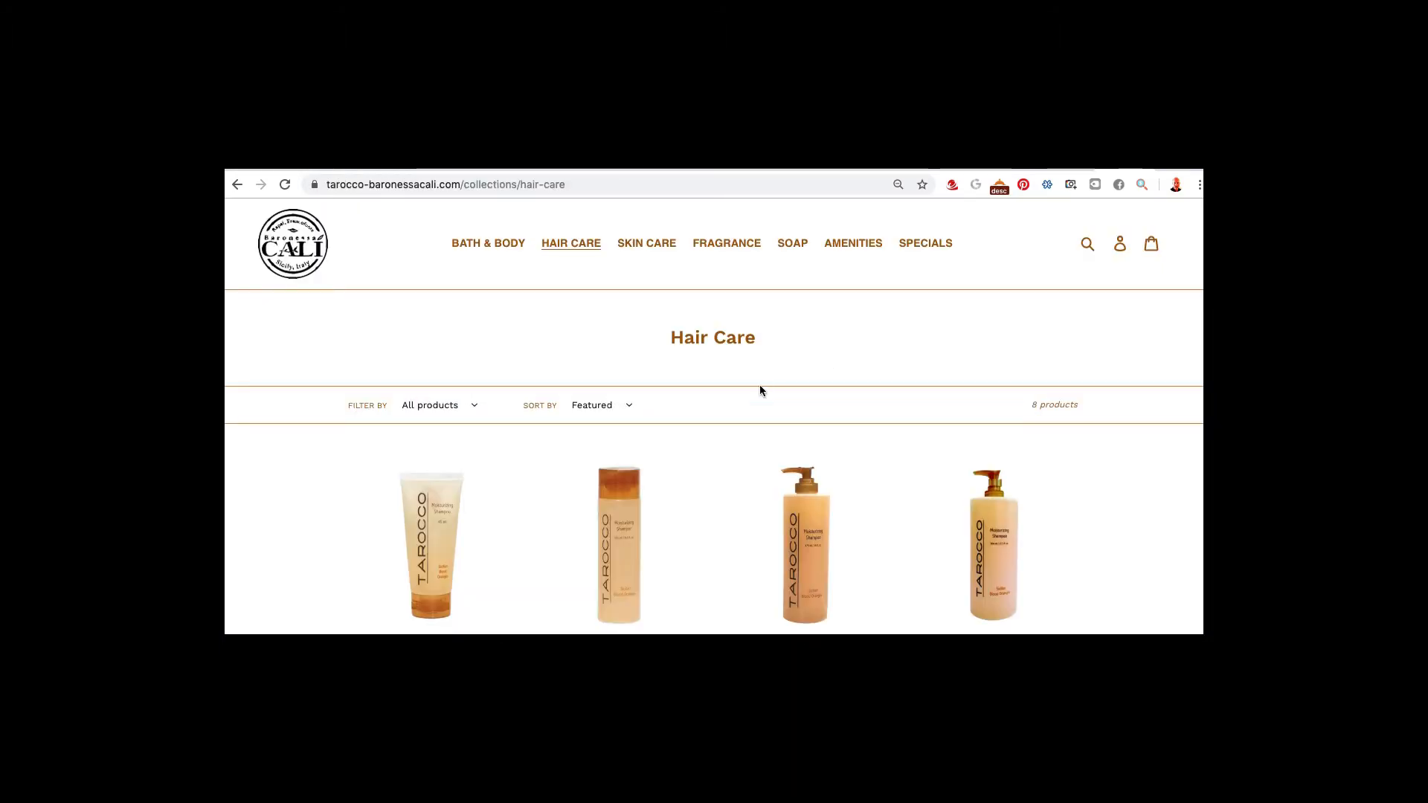
scroll(758, 387, down, 3)
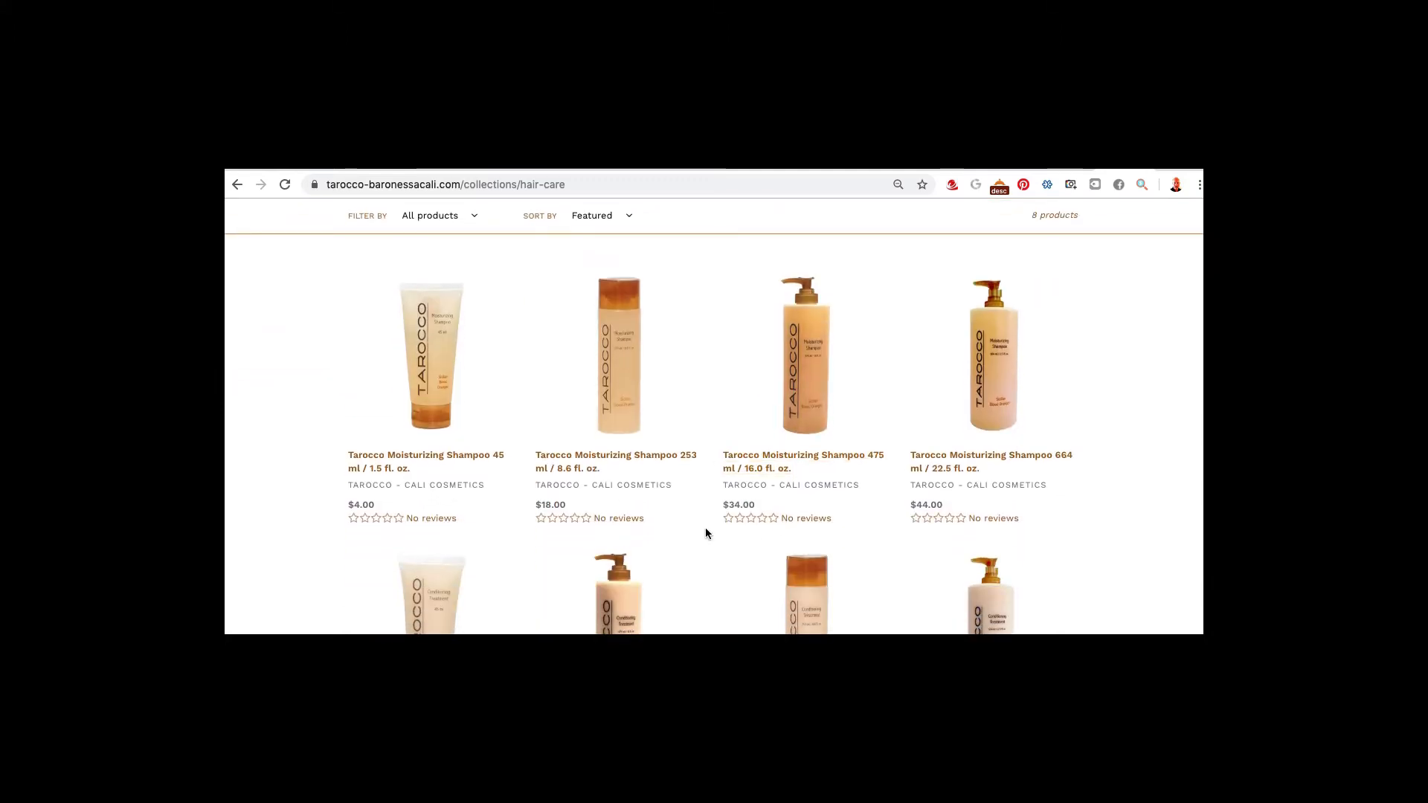
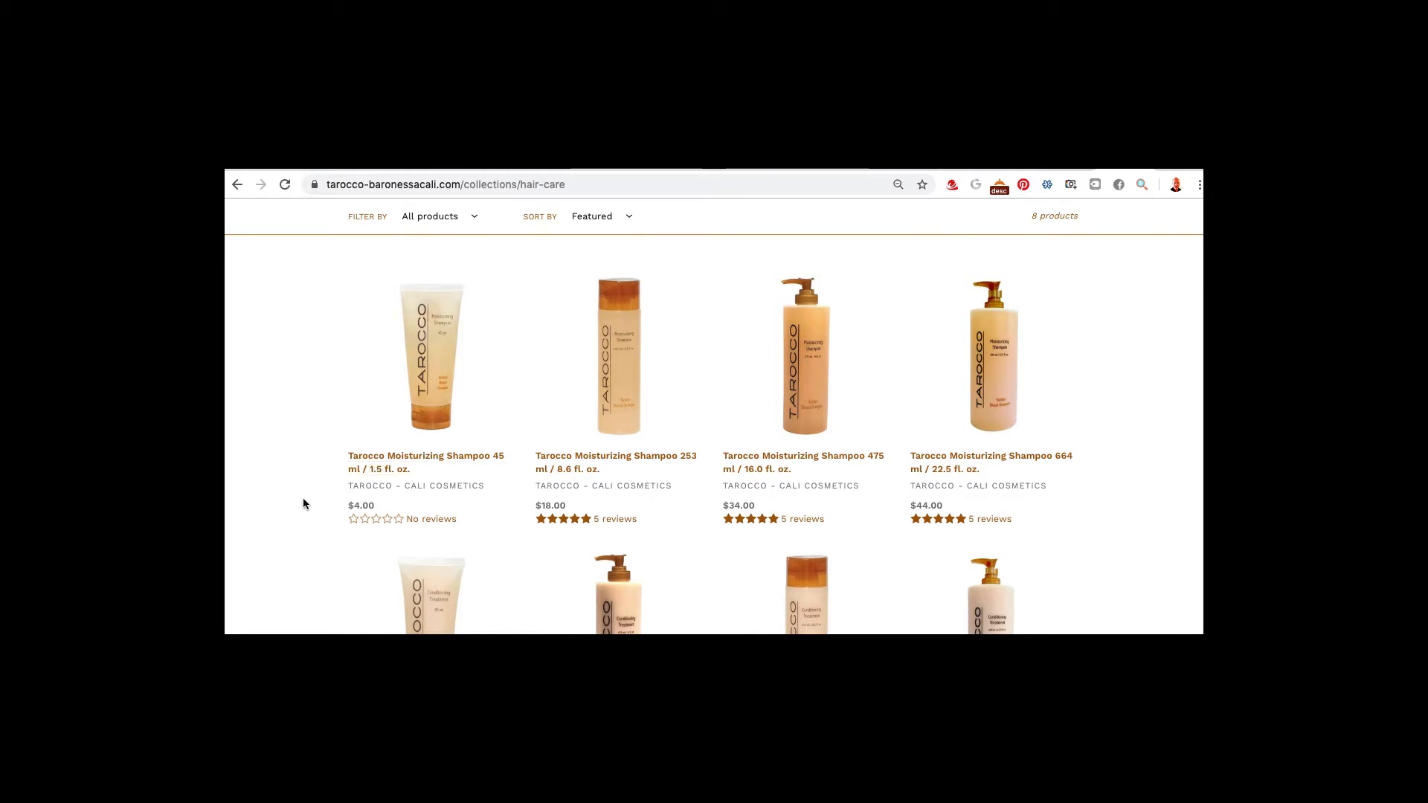
Open the 253 ml shampoo product page and scroll through its customer reviews
scroll(303, 504, down, 2)
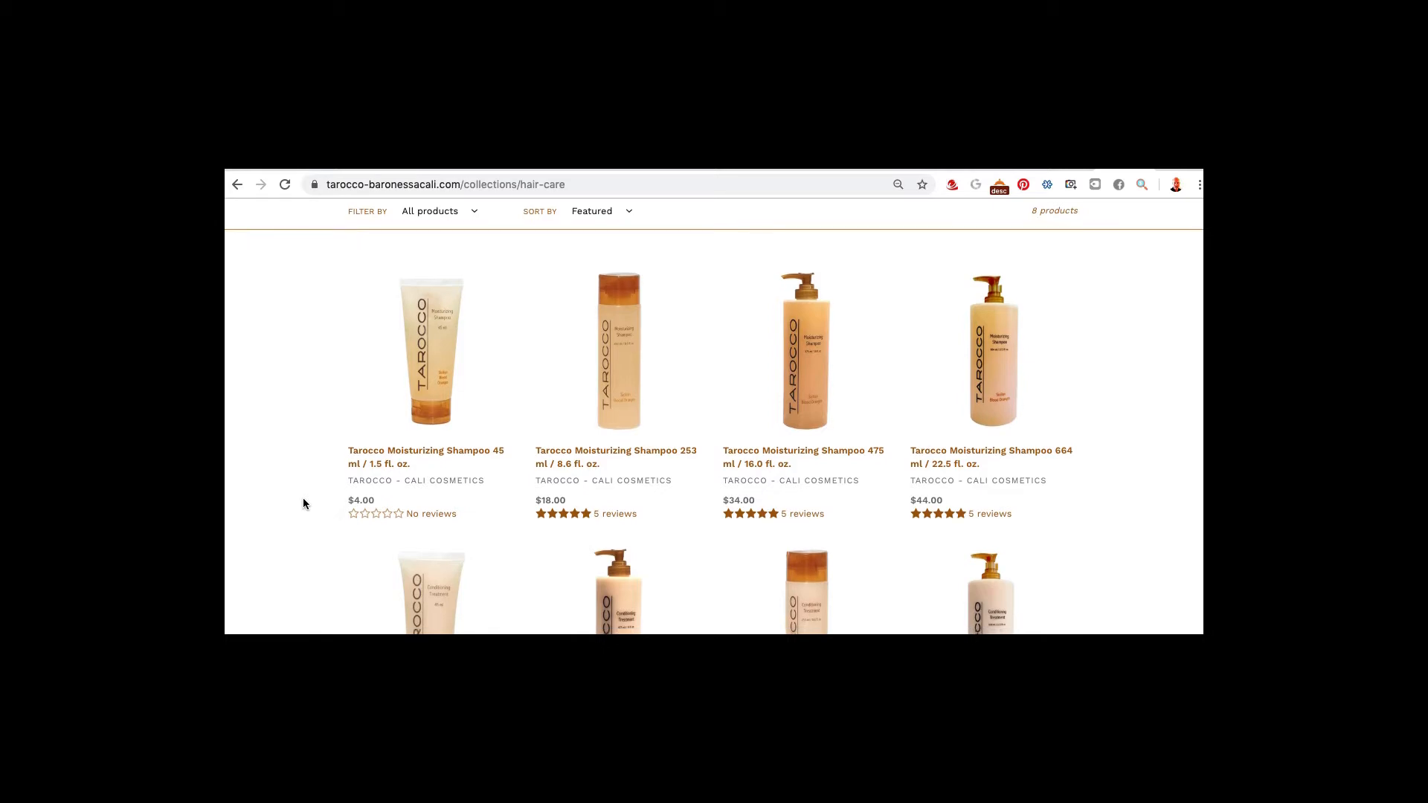
scroll(357, 520, up, 1)
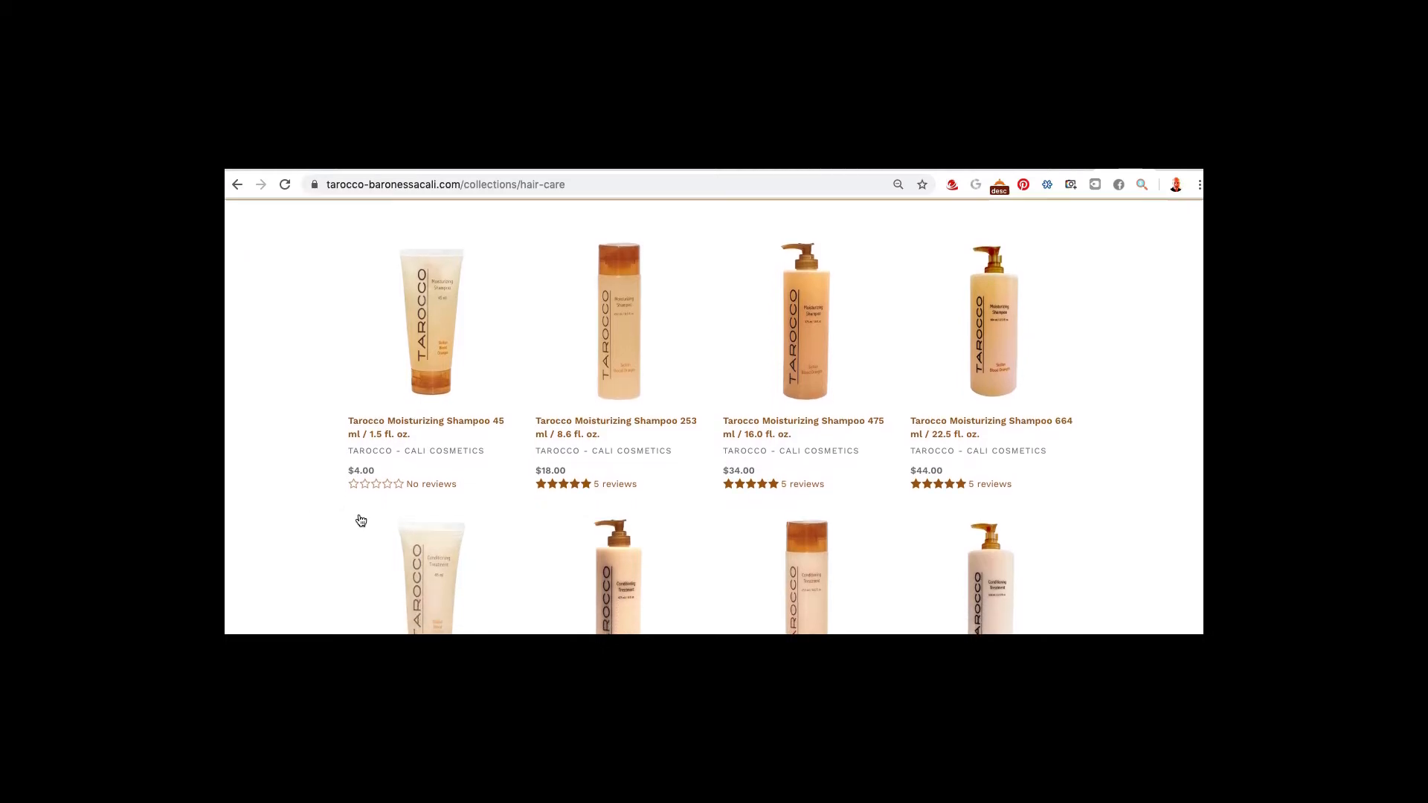
click(604, 430)
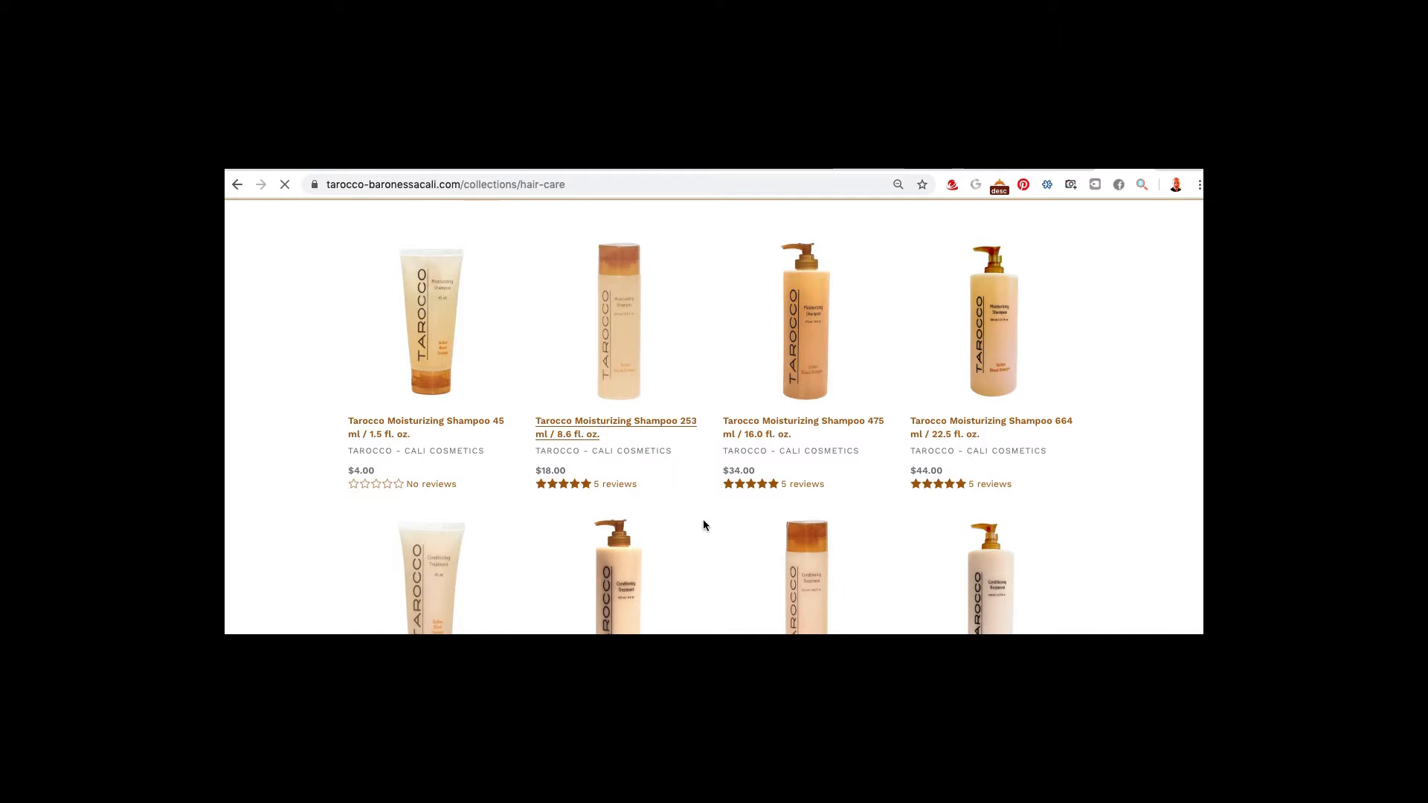
scroll(796, 502, down, 10)
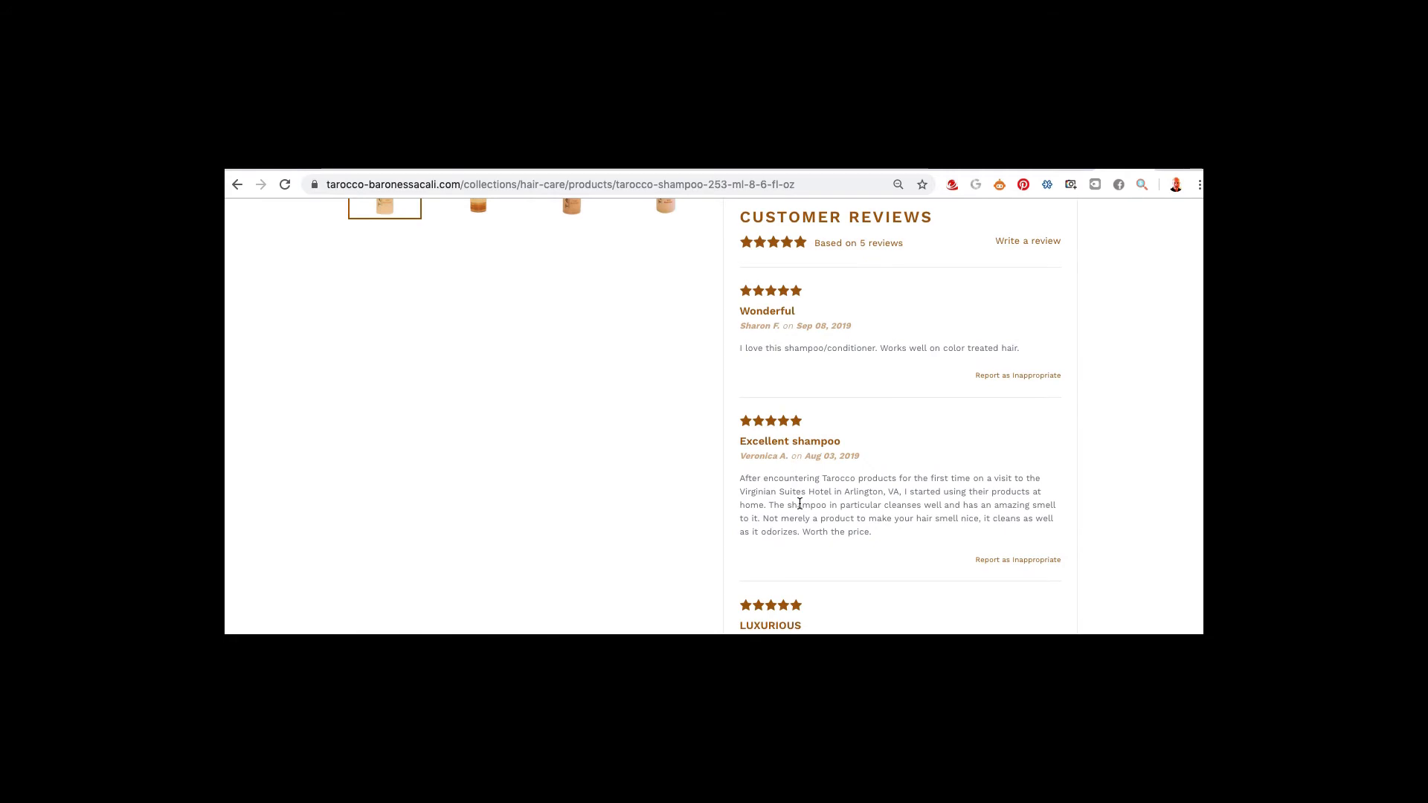
scroll(800, 505, down, 1)
scroll(797, 499, up, 3)
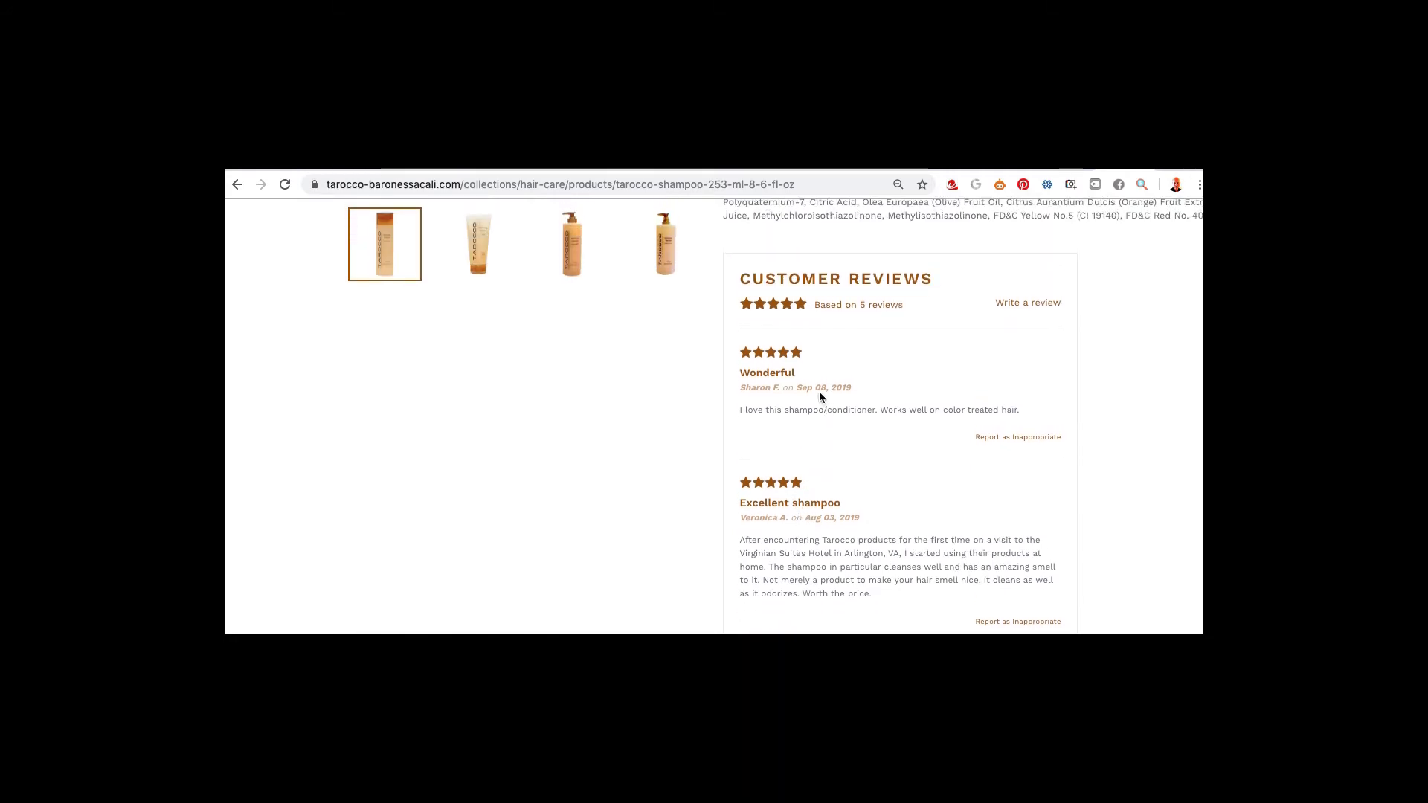
scroll(809, 418, down, 2)
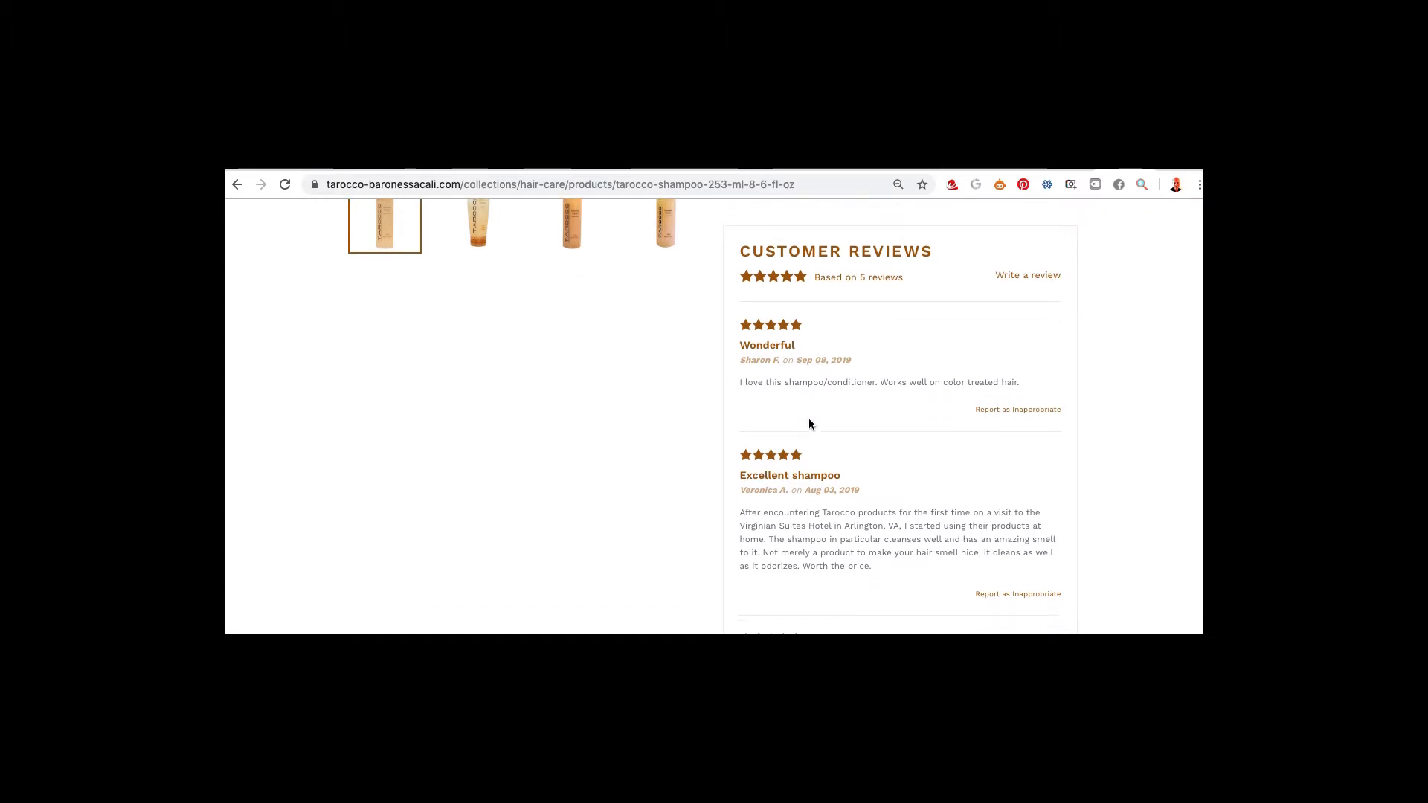
scroll(809, 420, down, 4)
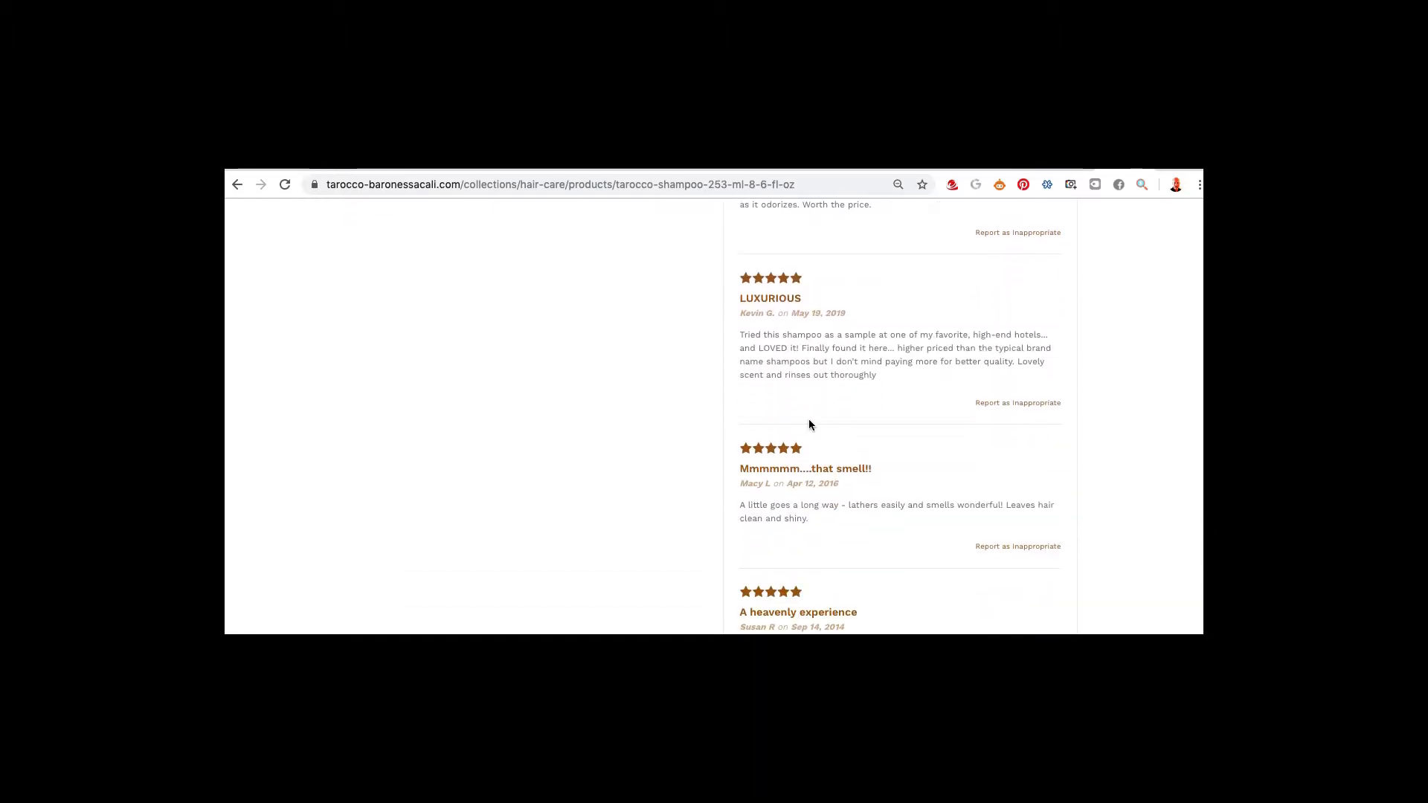
scroll(810, 424, down, 2)
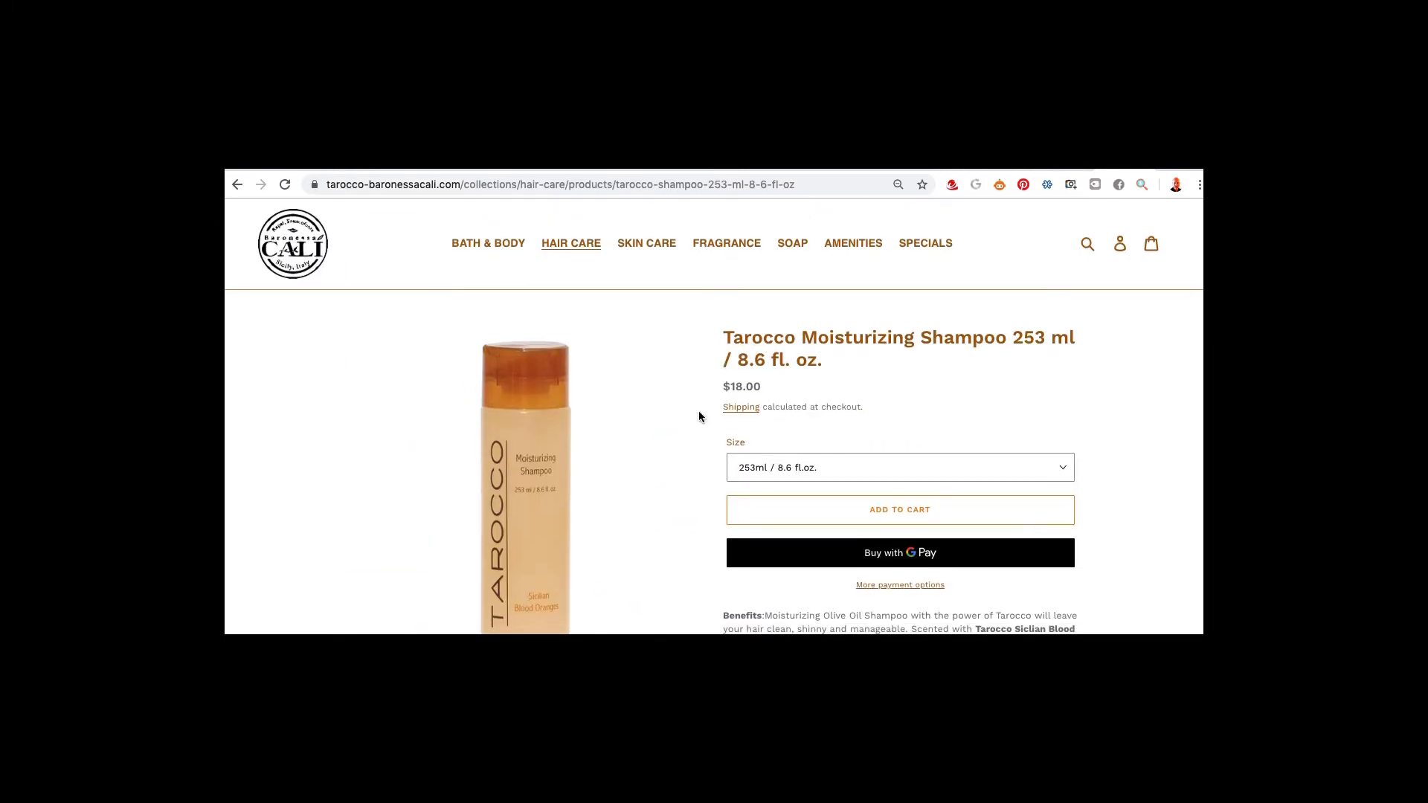
Go back to Hair Care, open the unreviewed 45 ml Moisturizing Shampoo, then switch to Numbers
click(237, 184)
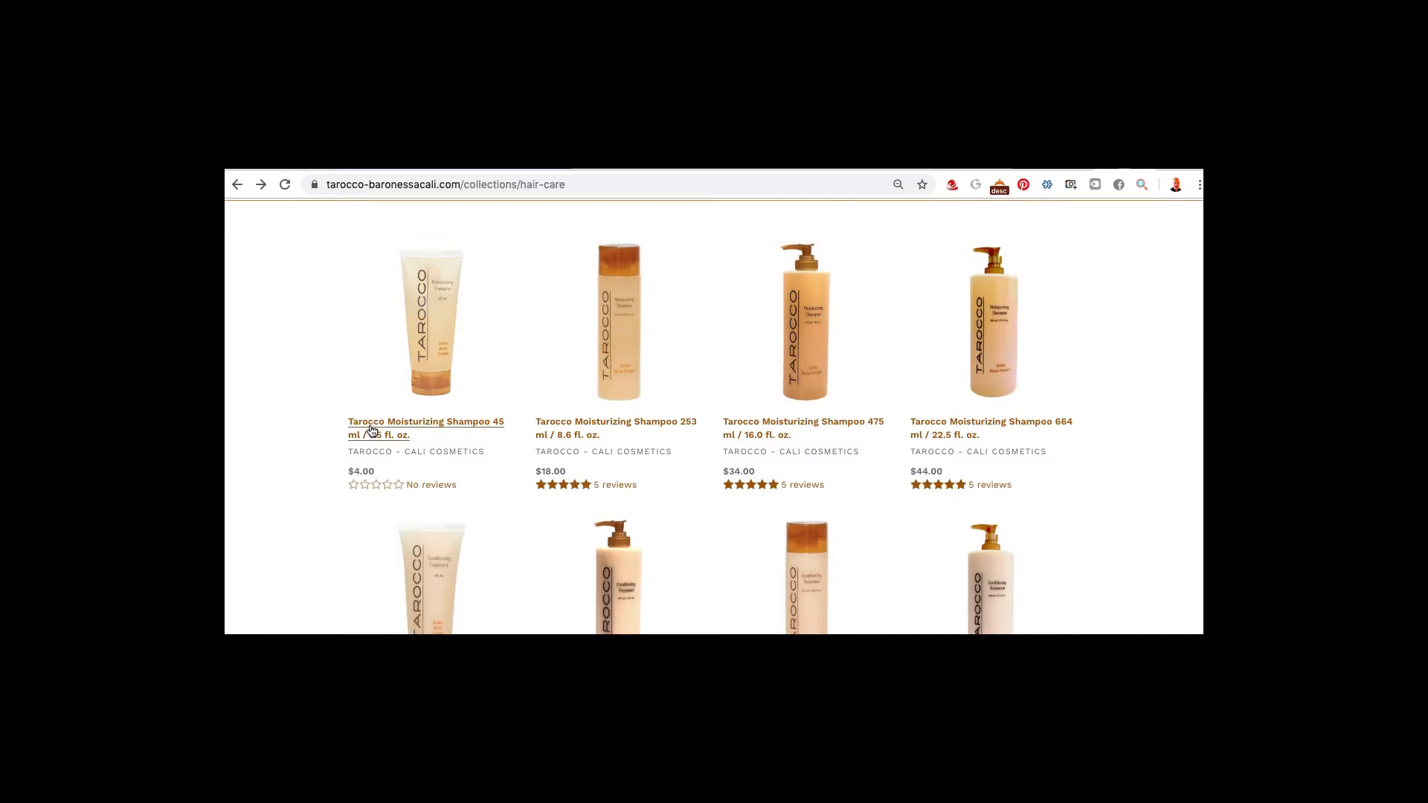
click(372, 430)
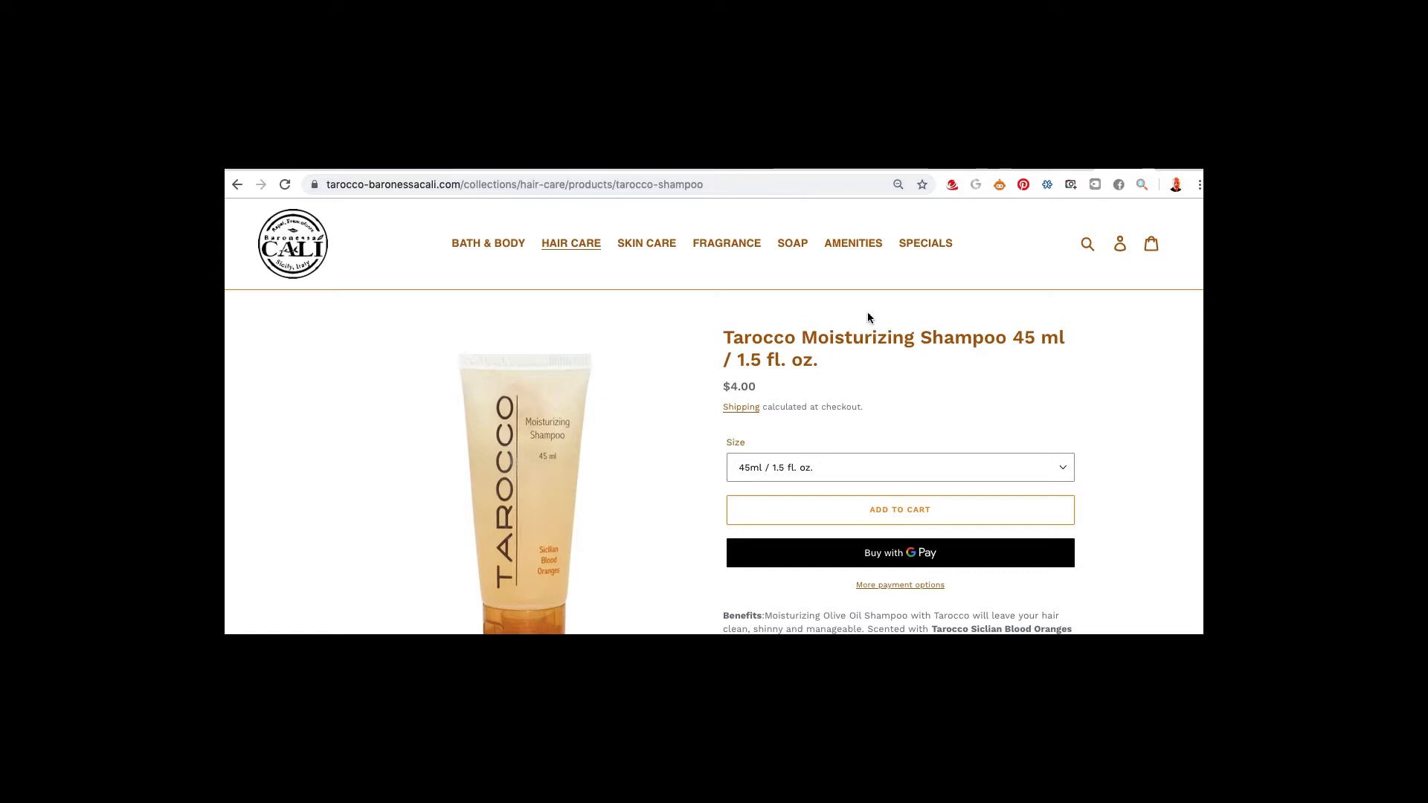
key(super+Tab)
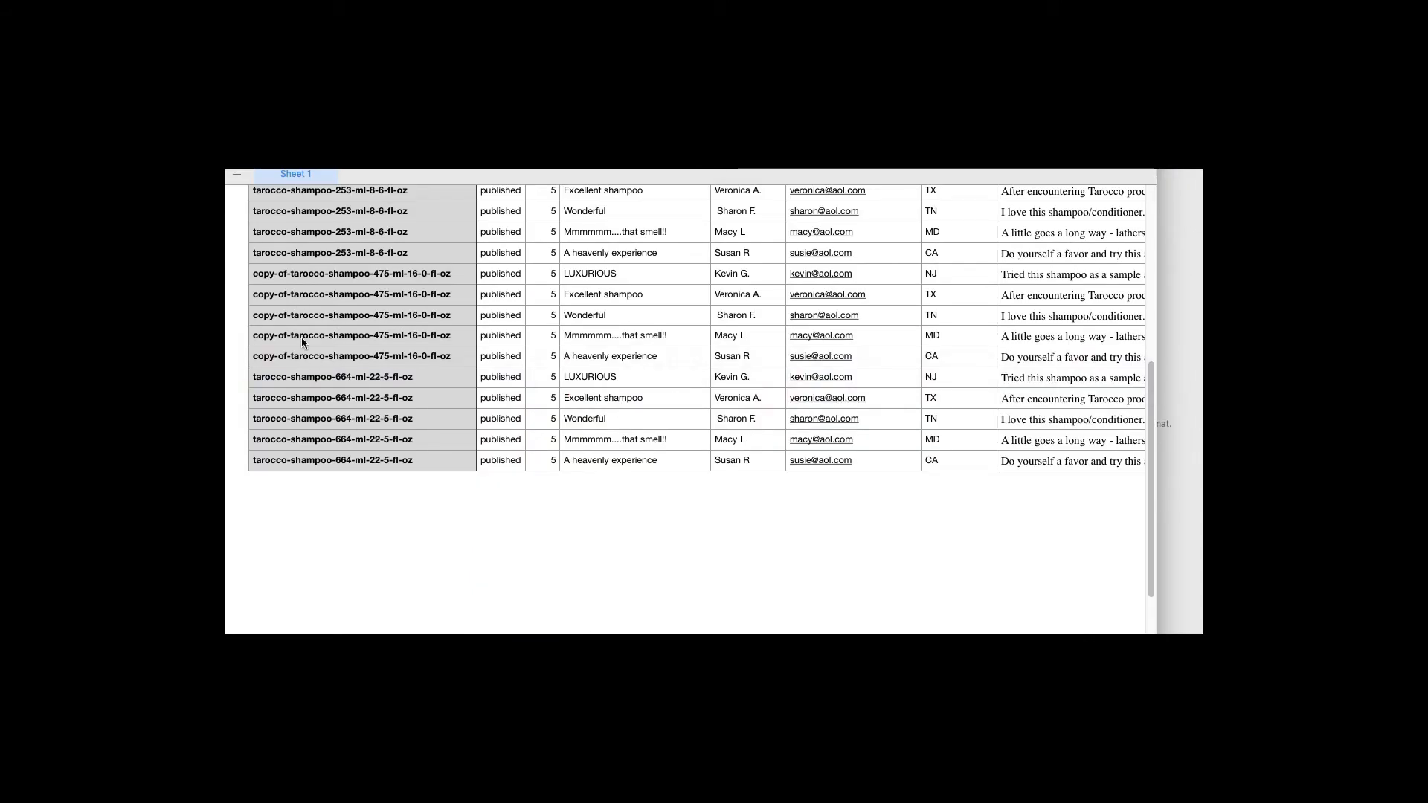
Duplicate the five 664 ml shampoo review rows 28–32 into new rows 33–37
scroll(301, 342, up, 2)
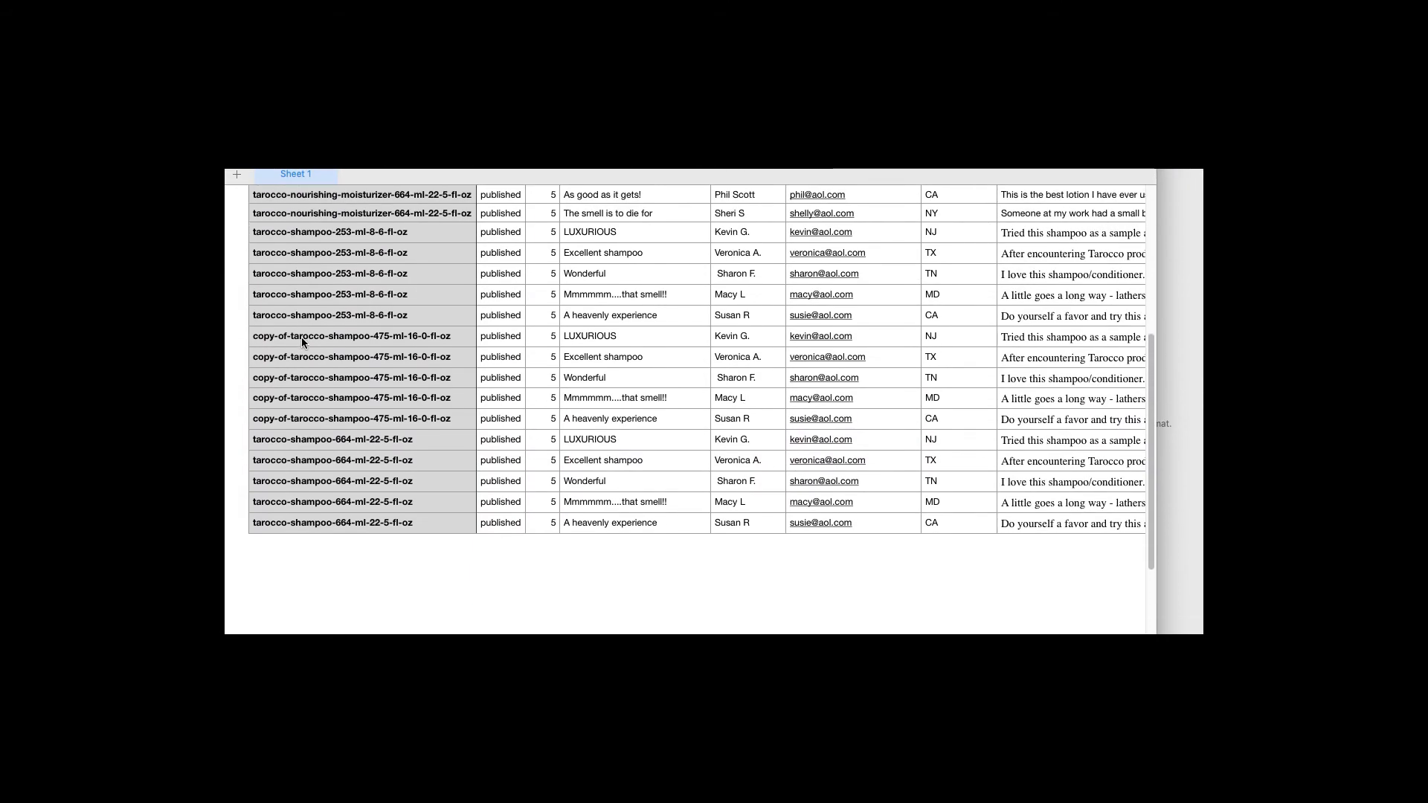
click(282, 493)
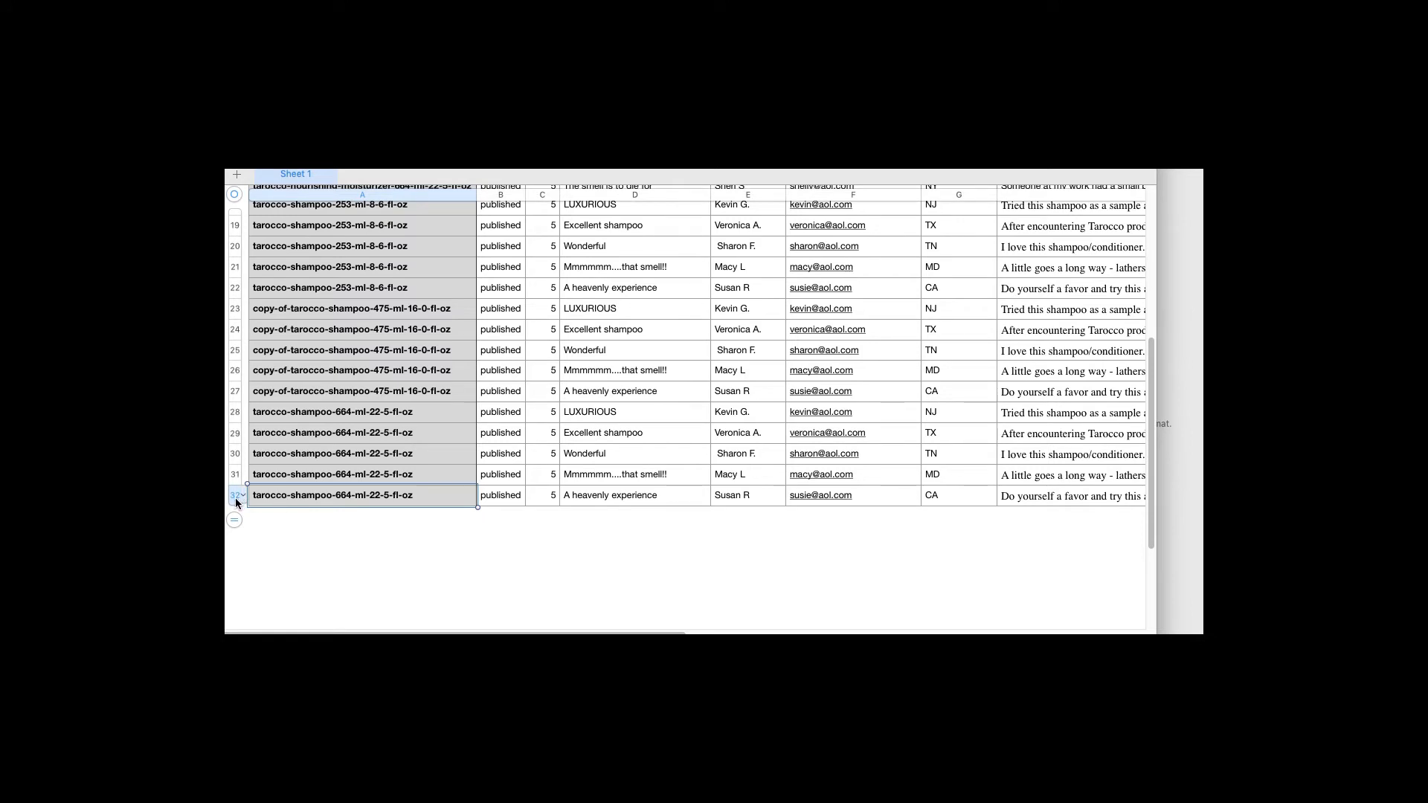
drag(234, 498, 233, 417)
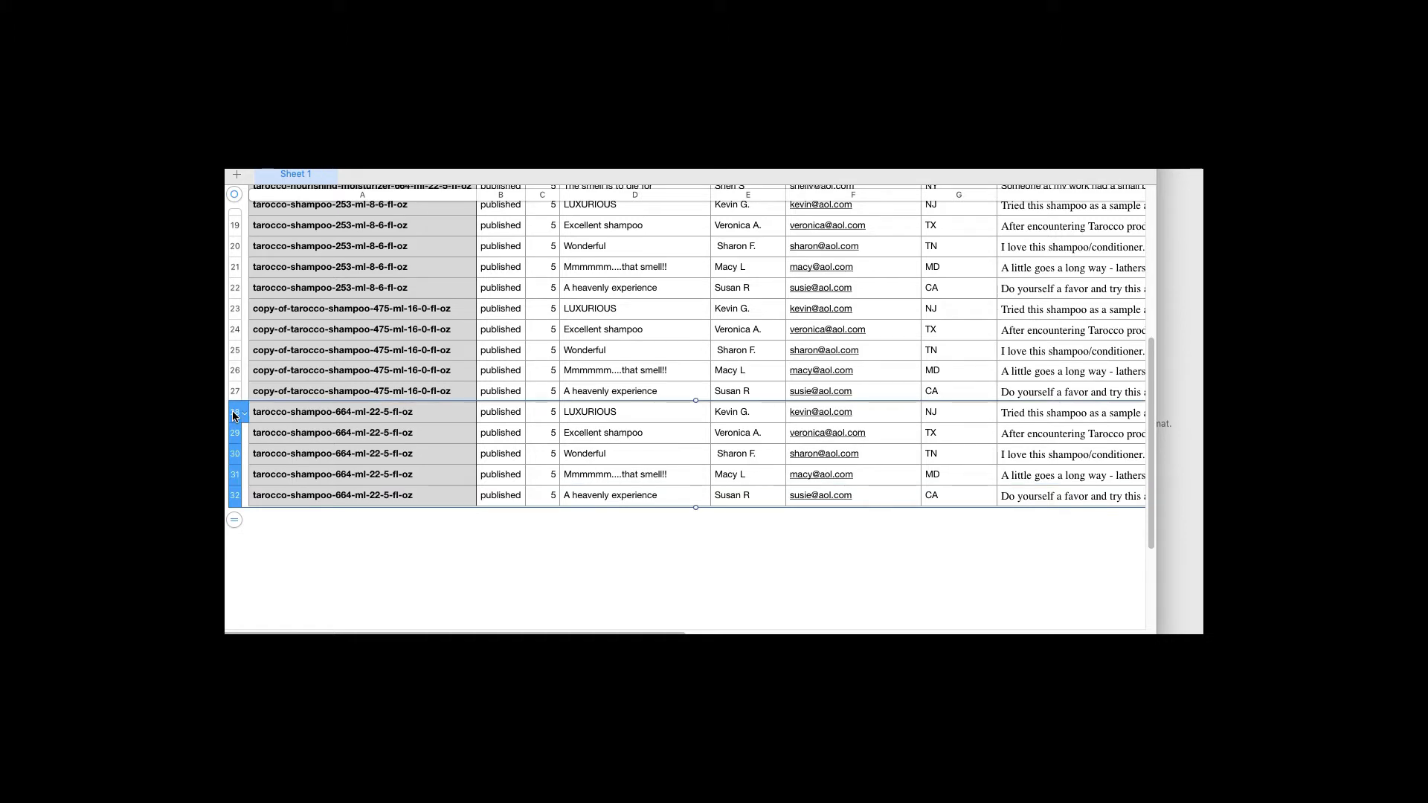
click(235, 520)
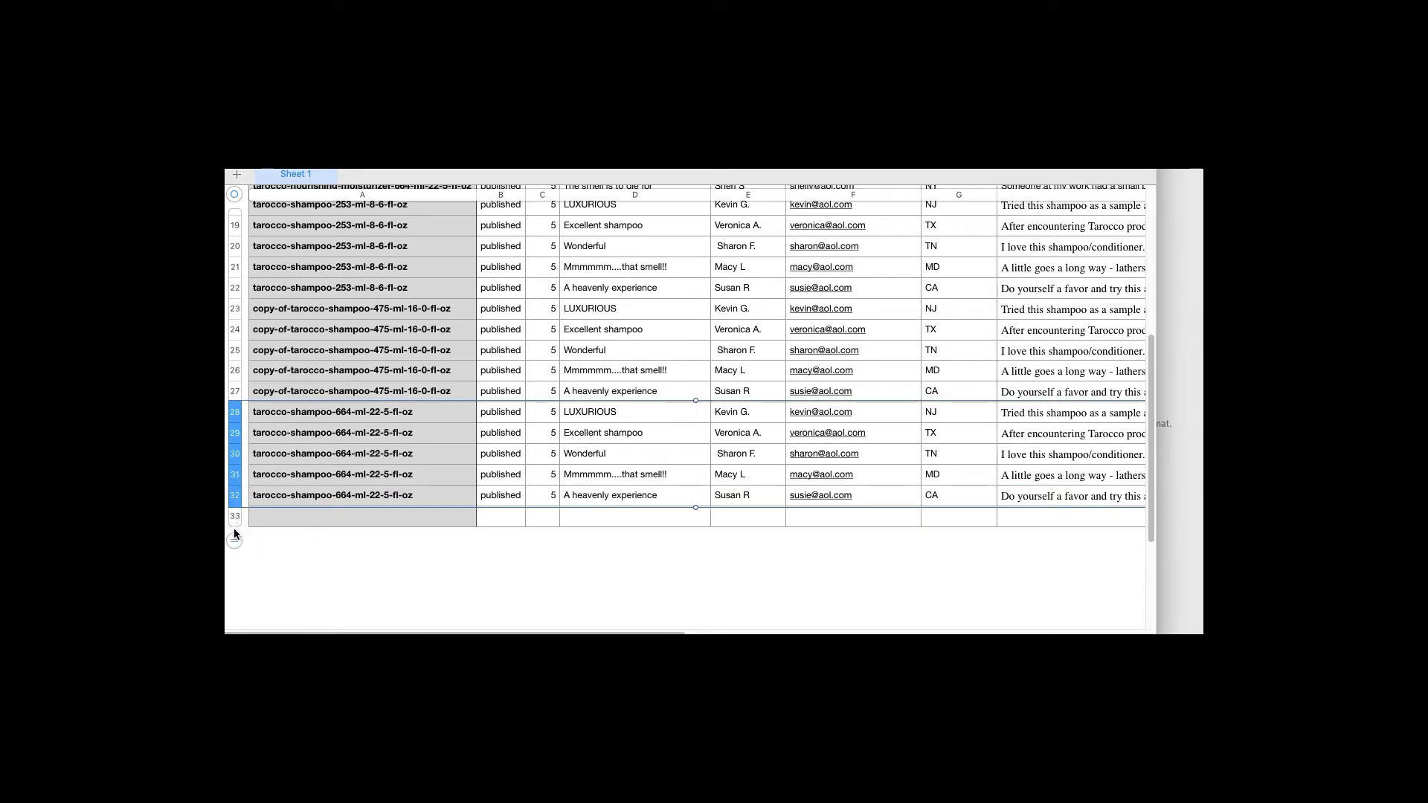
drag(235, 553, 232, 597)
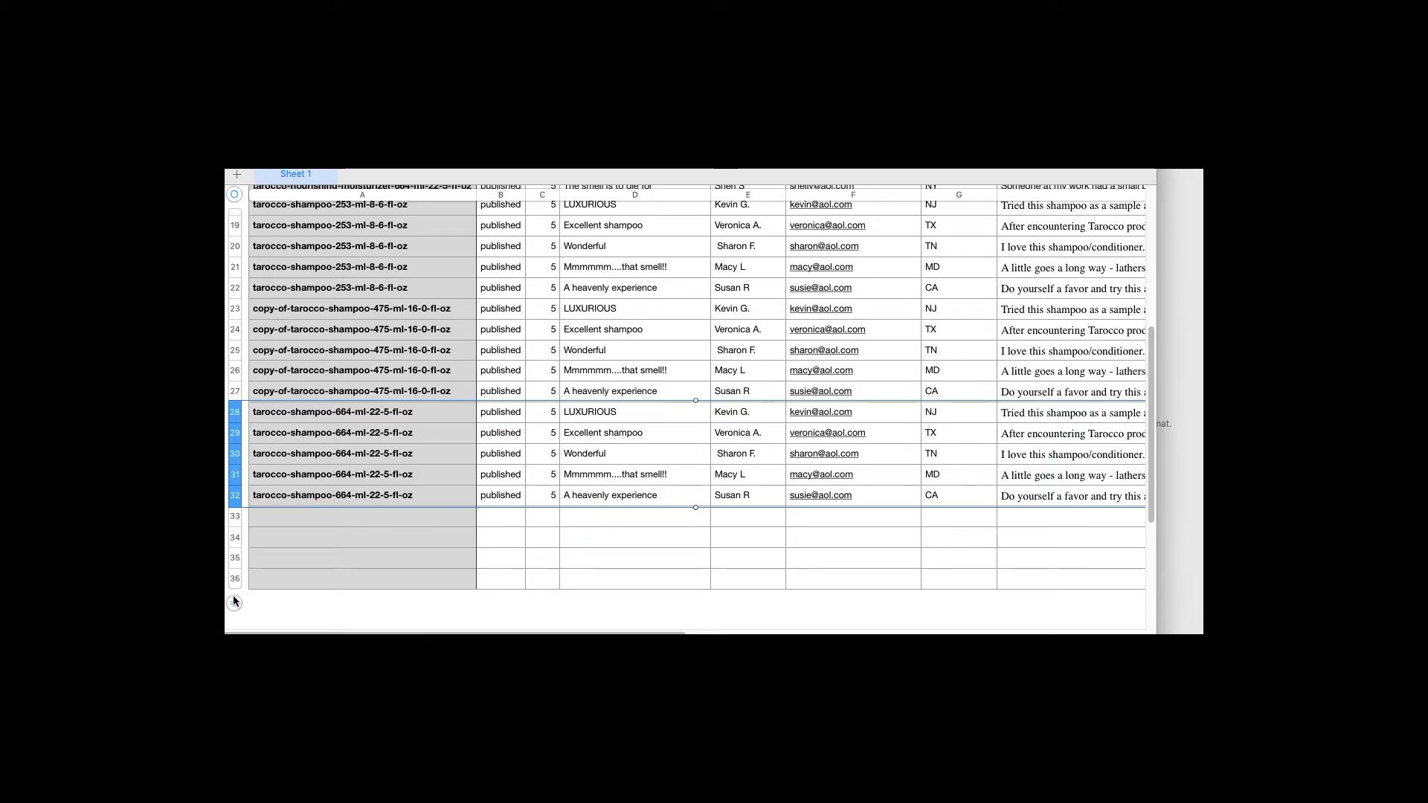
click(235, 604)
click(235, 517)
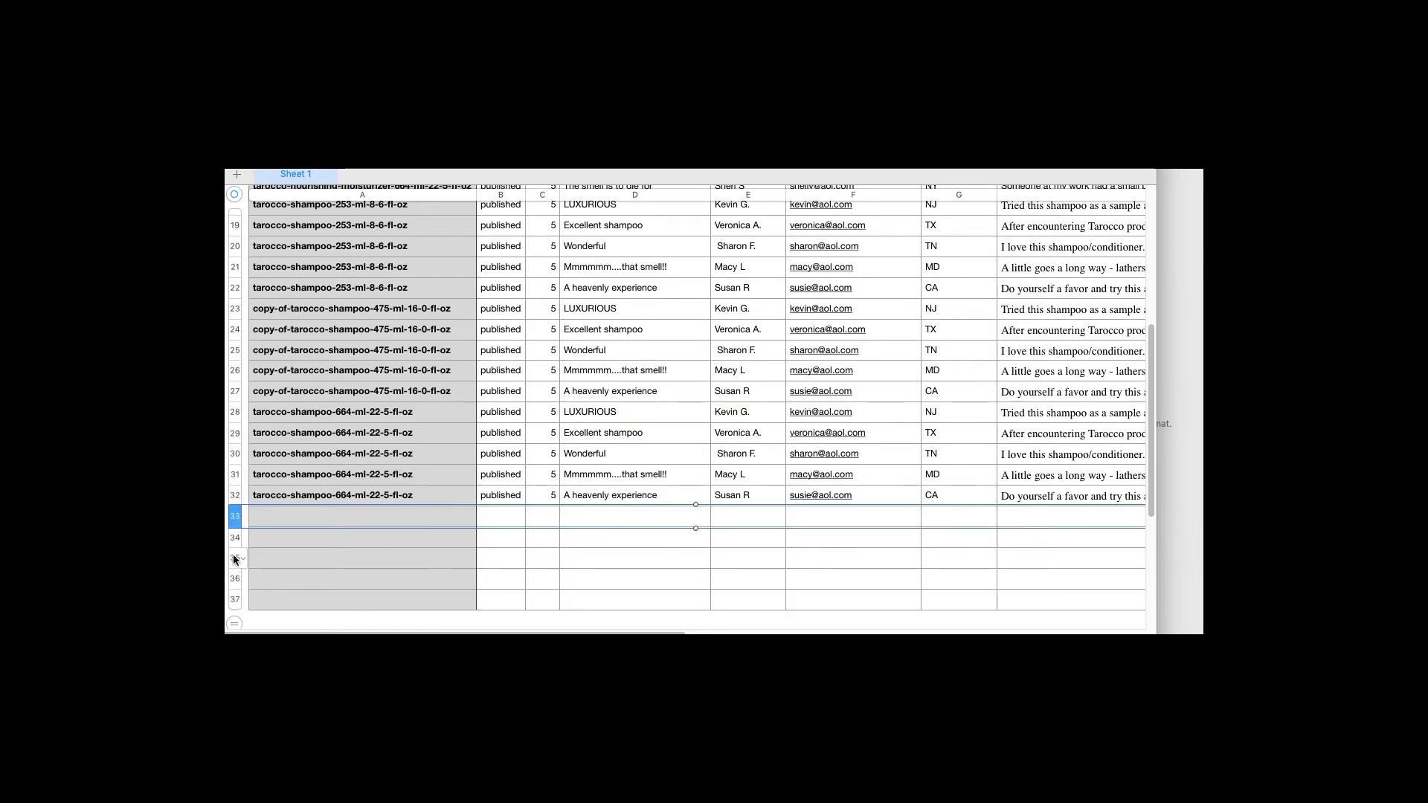
shift+click(232, 603)
key(super+v)
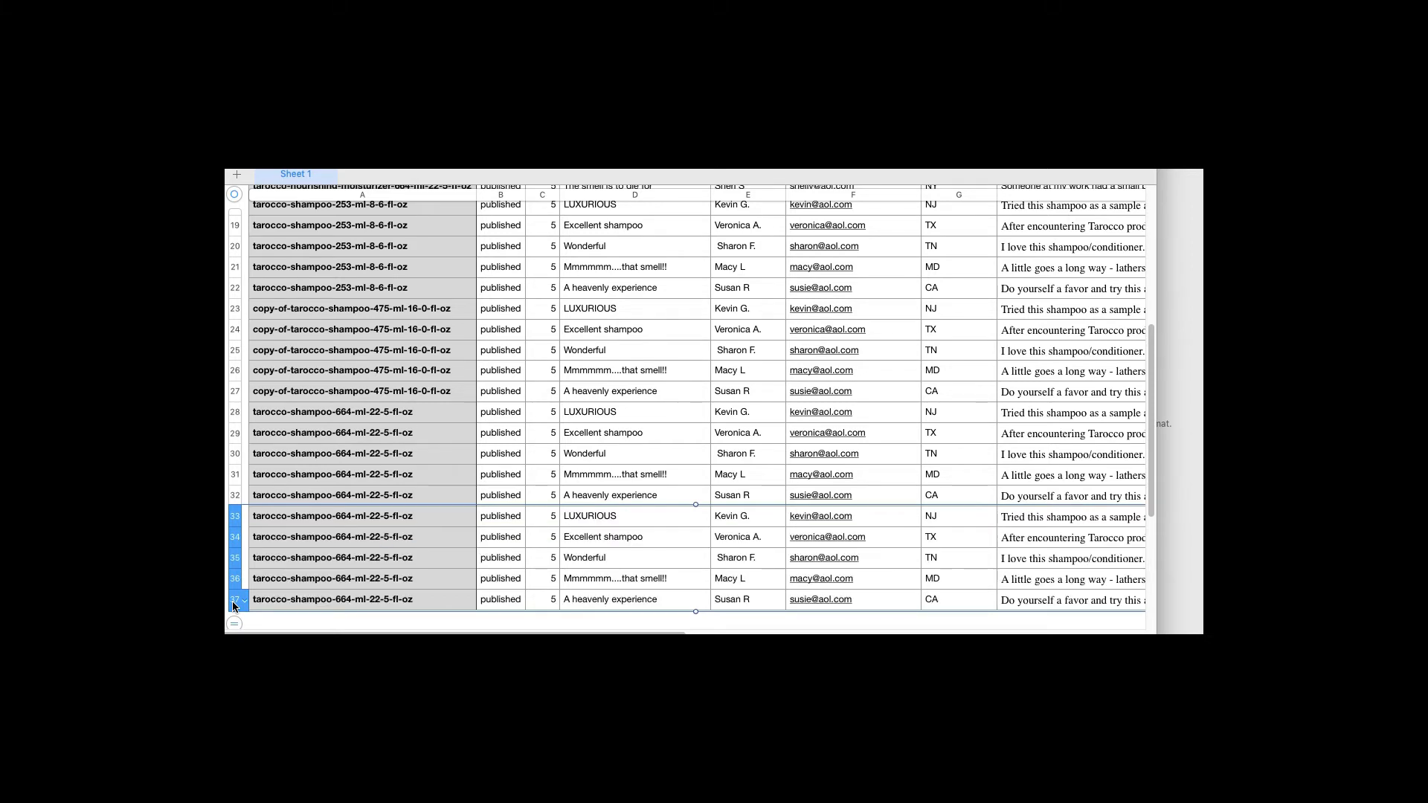
Copy the product handle tarocco-shampoo from the 45 ml shampoo page's web address
key(super+Tab)
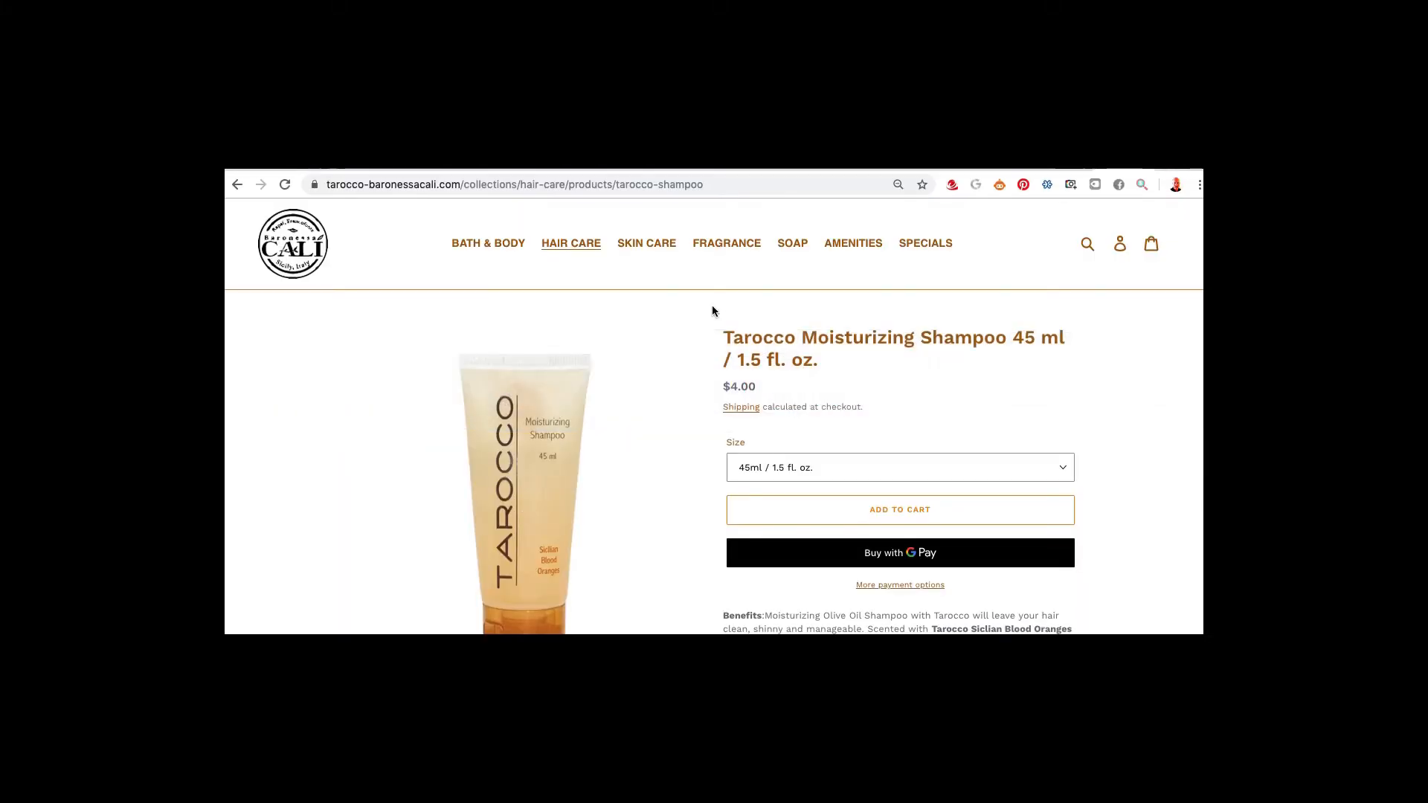
drag(616, 185, 726, 184)
key(super+c)
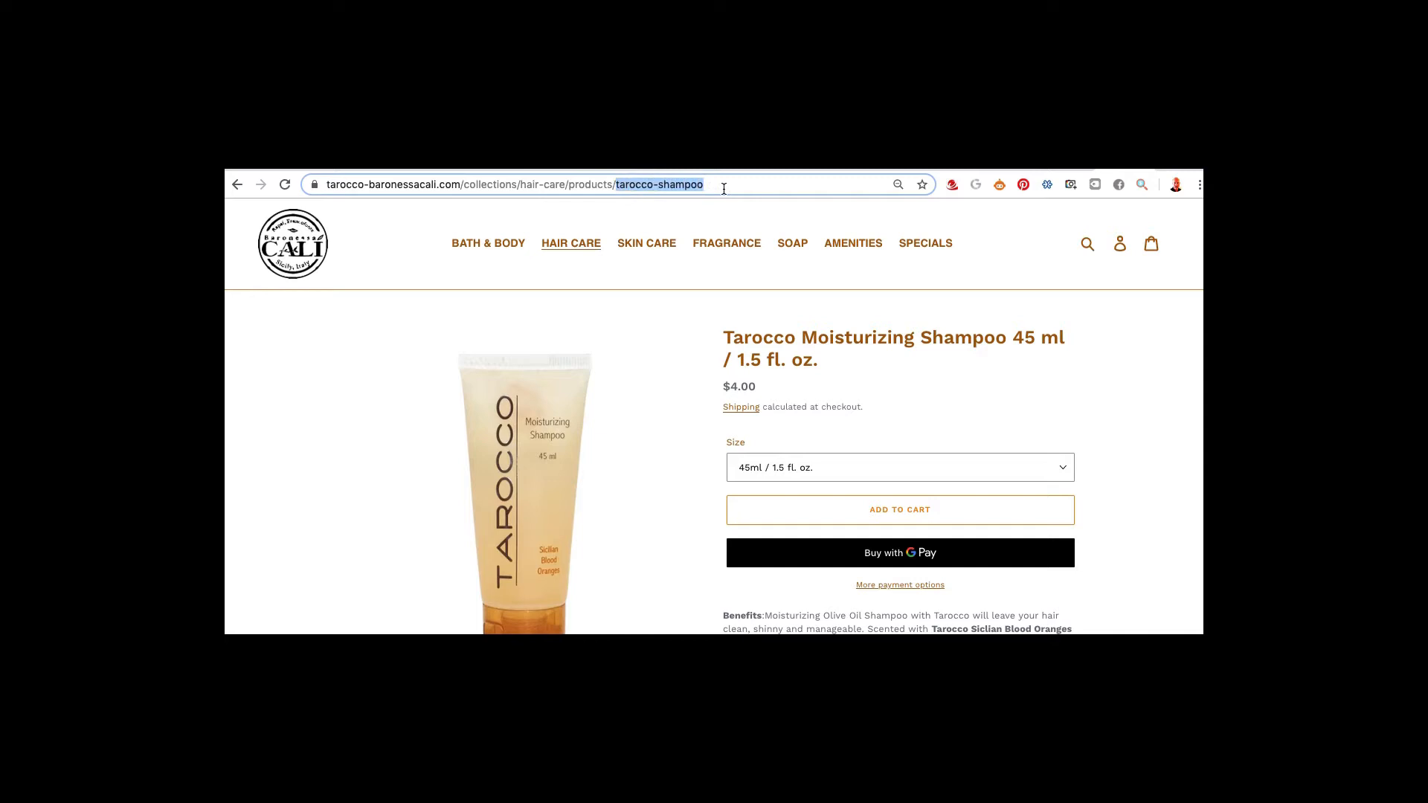
key(super+Tab)
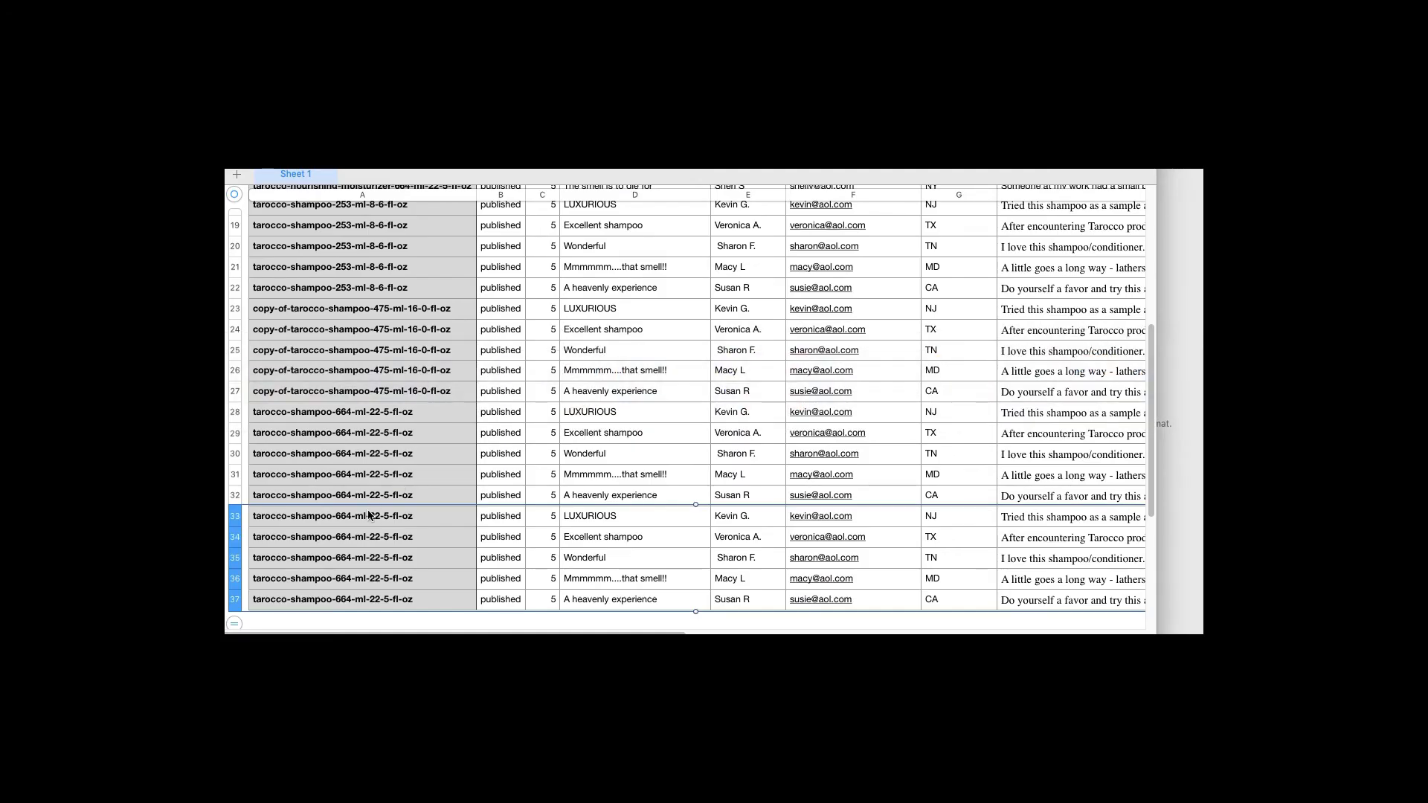
Paste tarocco-shampoo into handle cells A37 up through A33, replacing the 664 ml handle
click(354, 520)
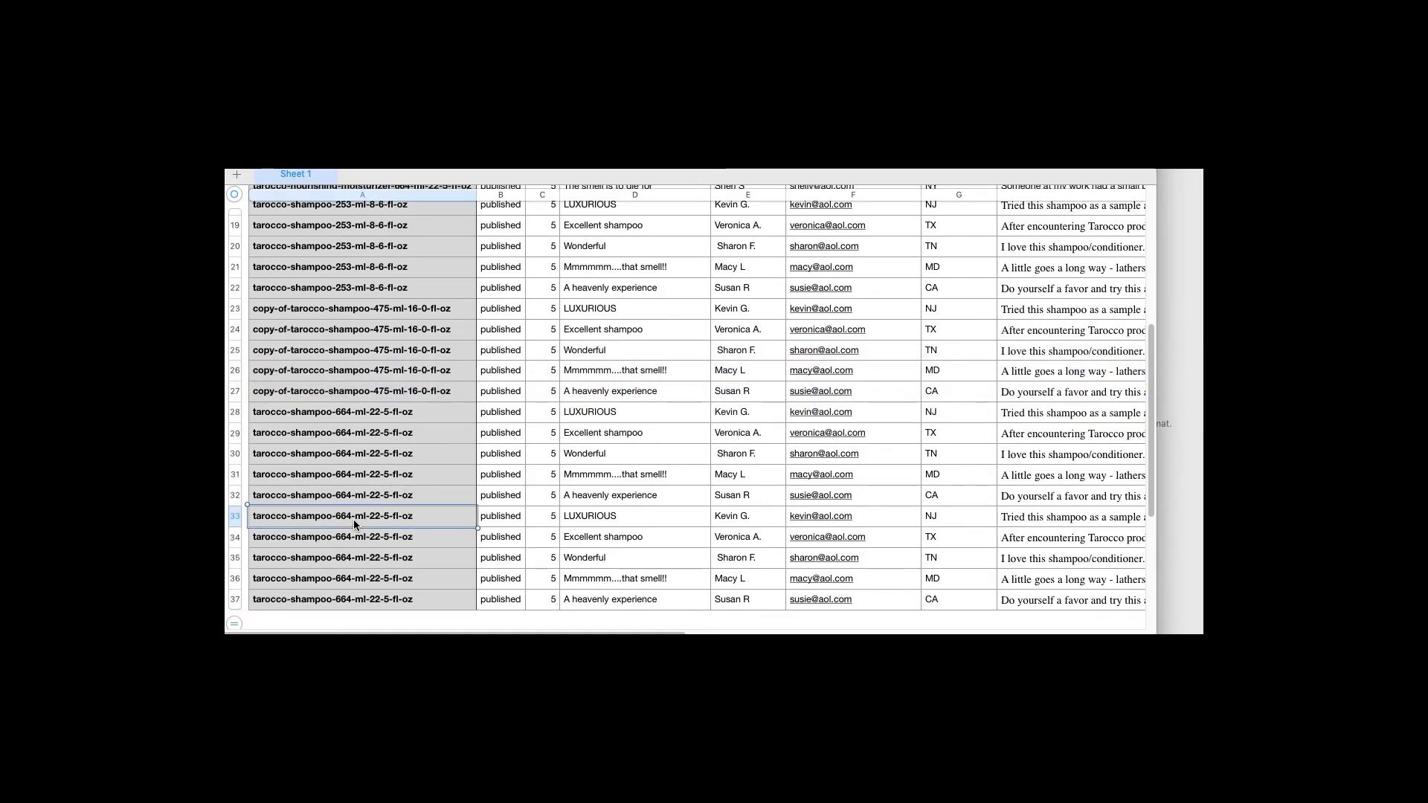
click(354, 602)
key(super+v)
click(332, 582)
key(super+v)
click(321, 562)
key(super+v)
click(319, 538)
key(super+v)
click(308, 517)
key(super+v)
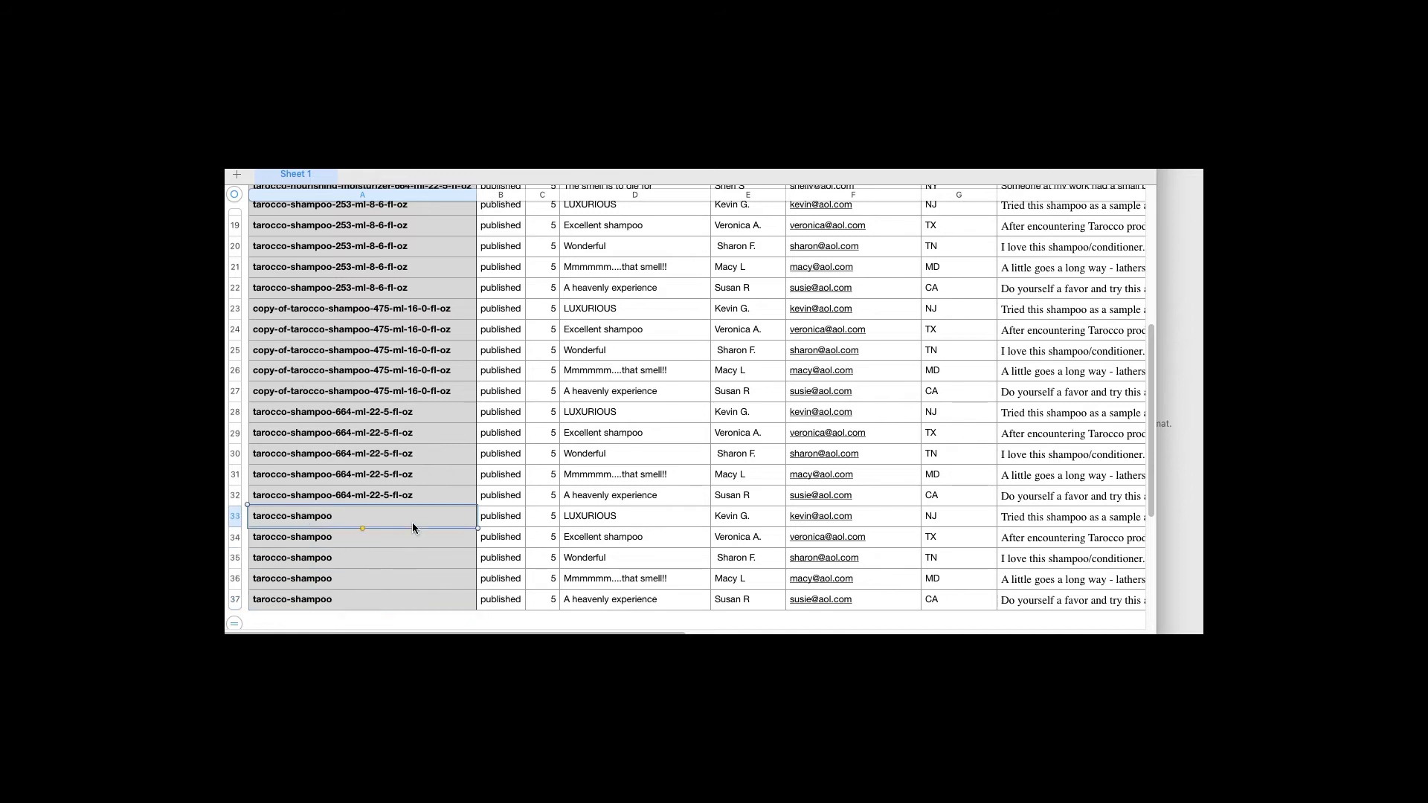
click(311, 104)
Export the sheet as CSV, replacing reviews_template (1) in the reviews folder
mouse_move(374, 258)
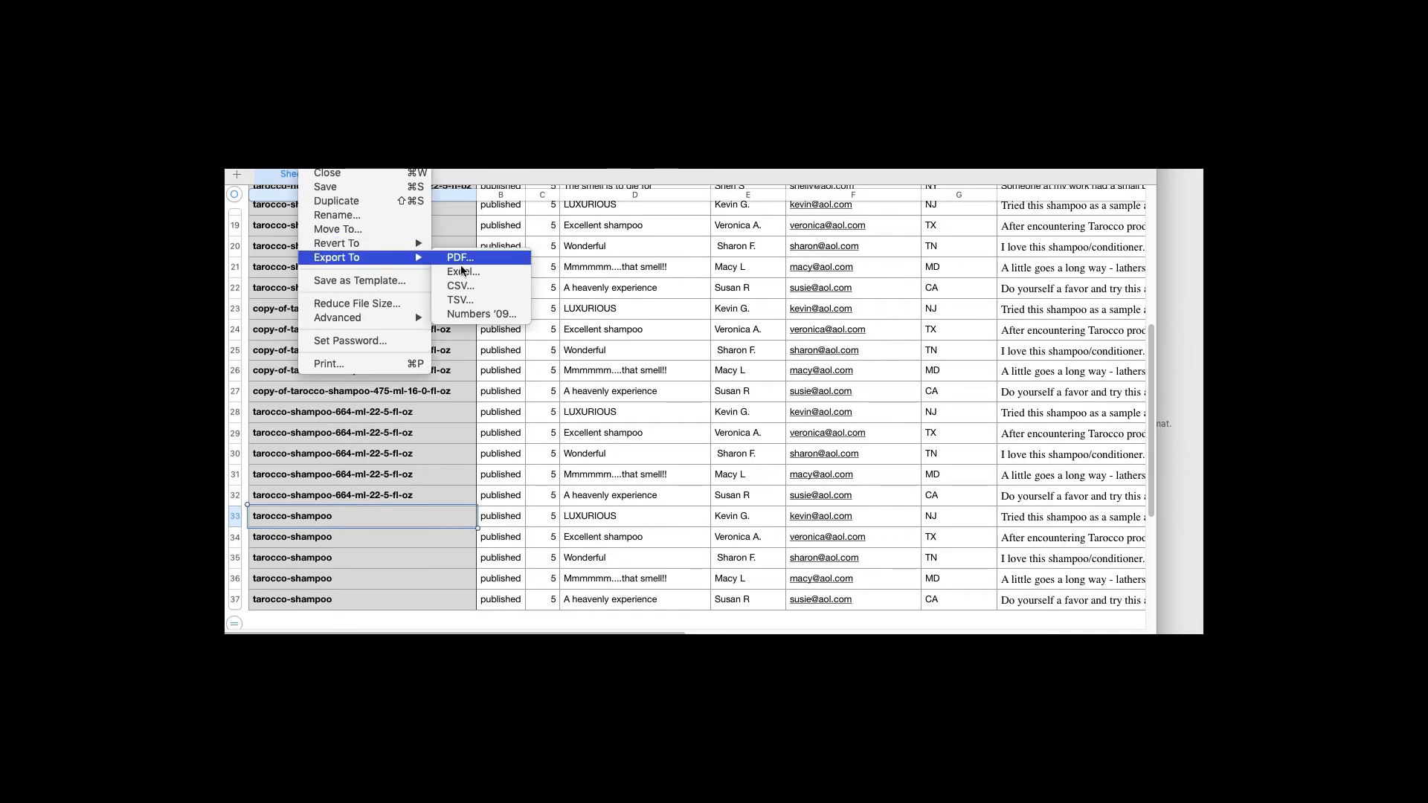
click(463, 286)
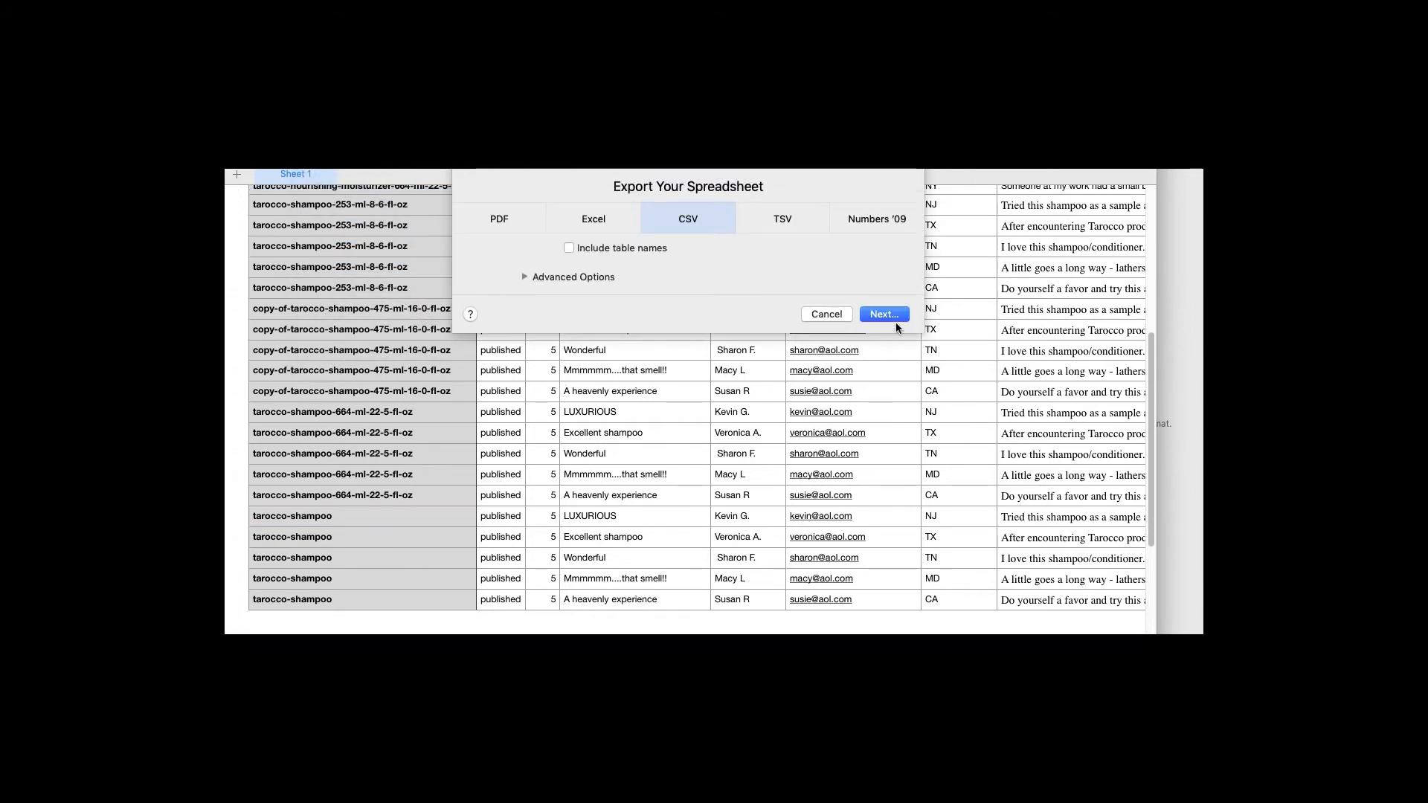
click(890, 323)
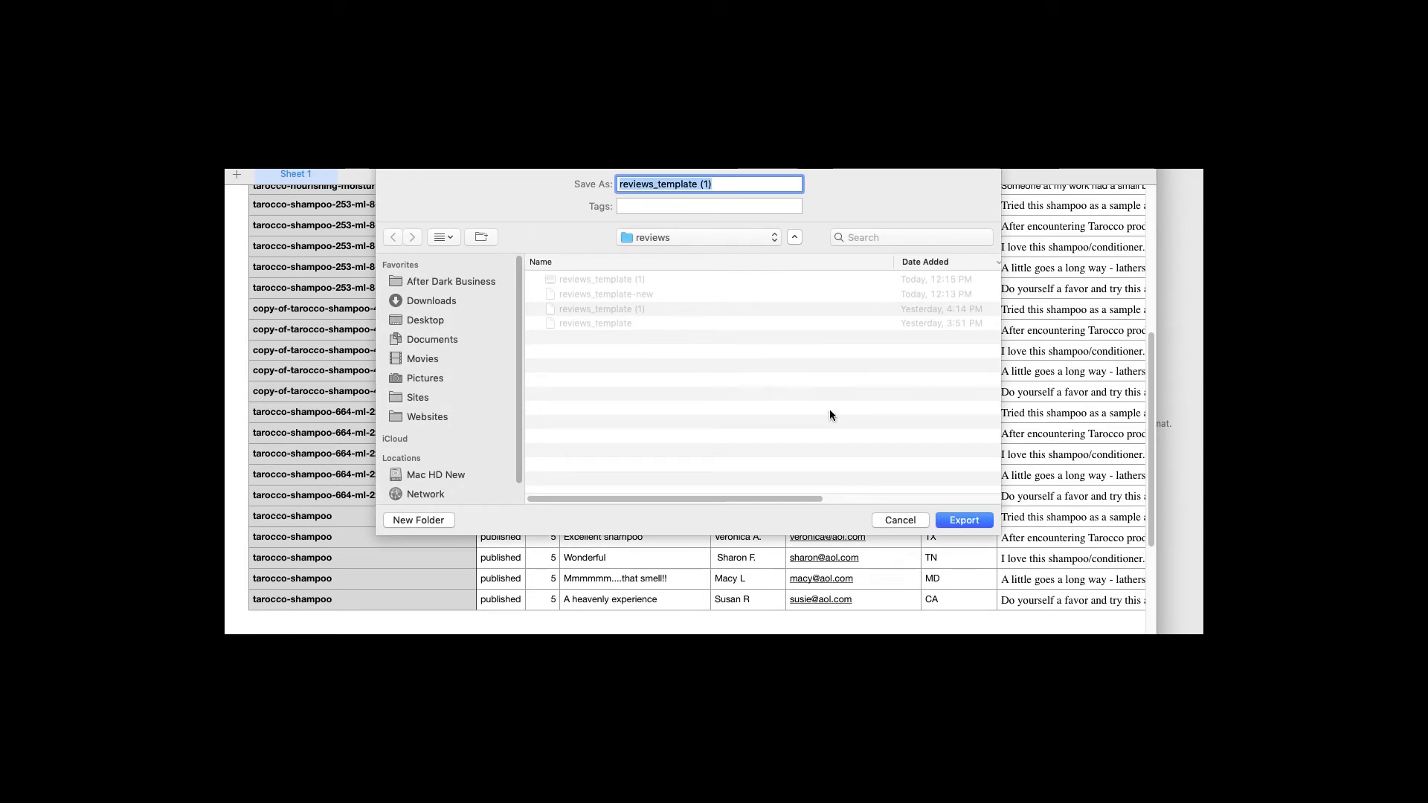
click(971, 522)
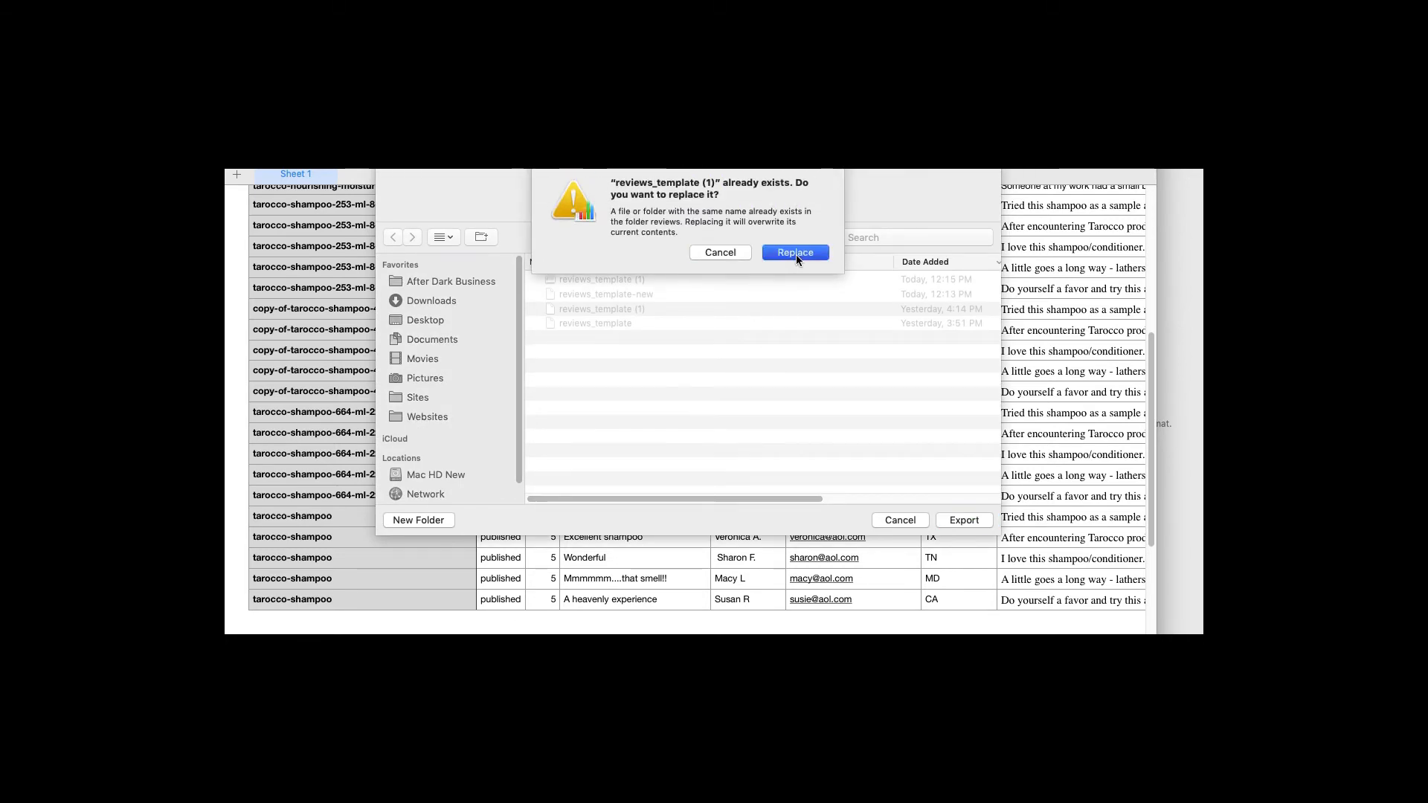
click(796, 253)
Return to the browser and go to the Product Reviews admin page
key(super+Tab)
key(super+Tab)
key(super+shift+Tab)
key(super+shift+Tab)
key(super+shift+Tab)
key(super+shift+Tab)
key(super+shift+Tab)
key(super+shift+Tab)
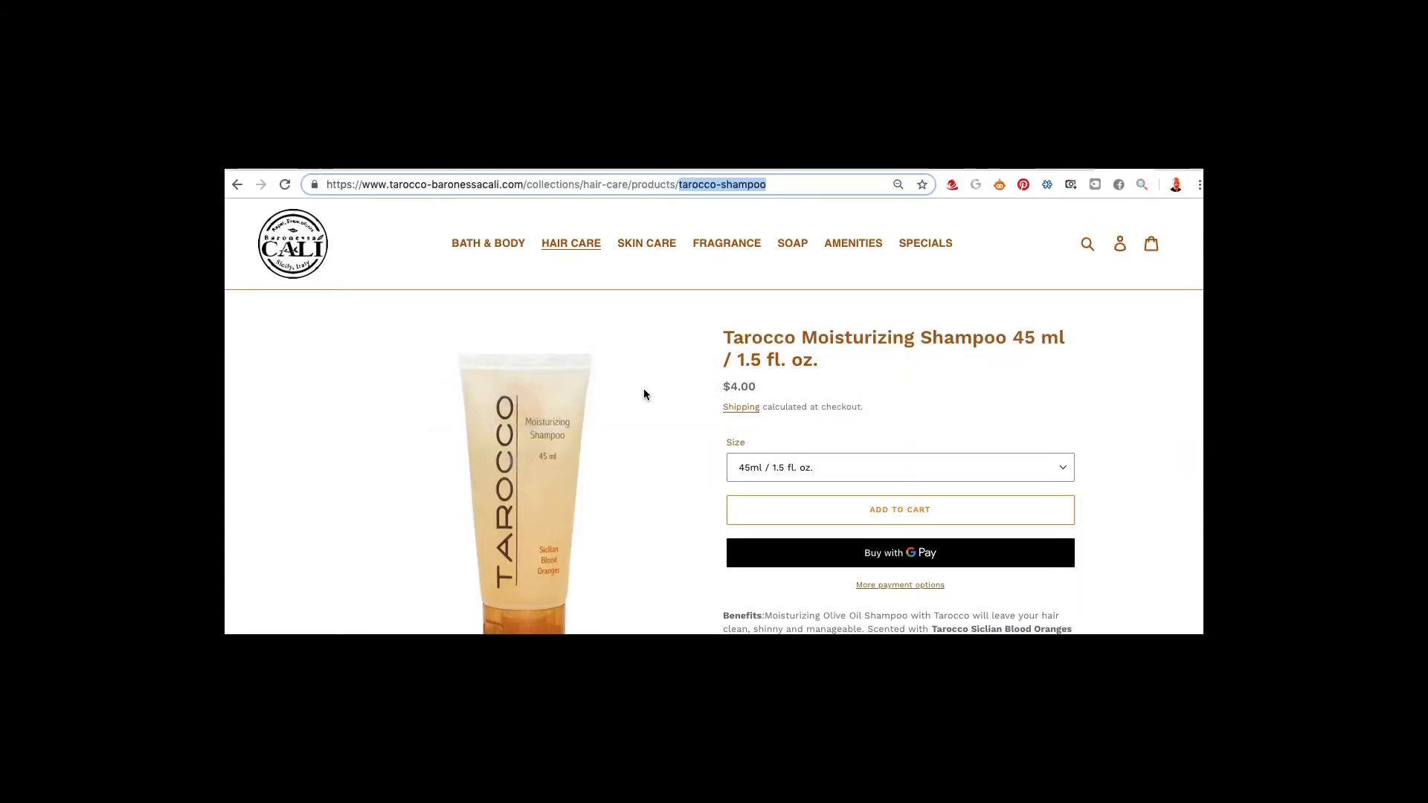
click(1072, 165)
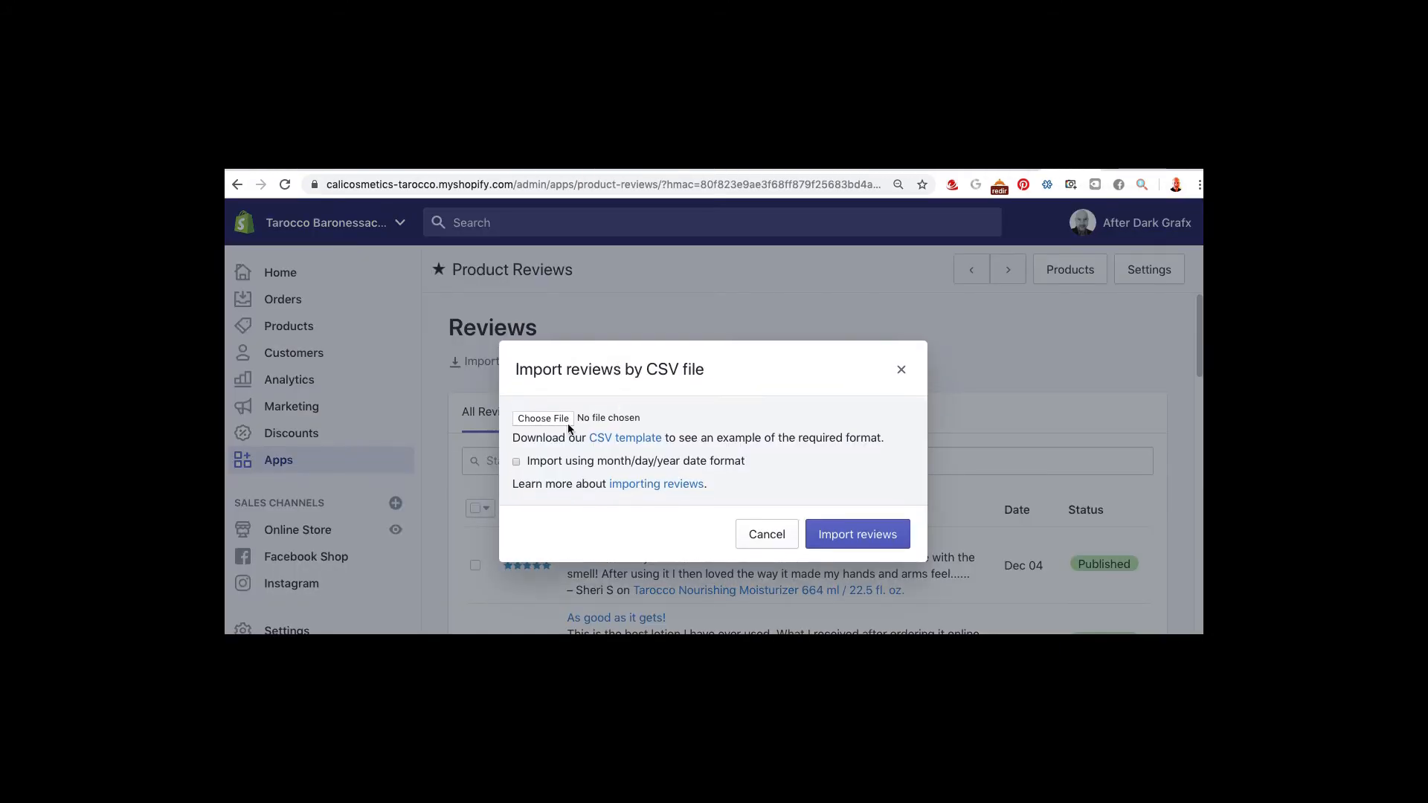
Import the newest reviews_template CSV: 5 reviews added, 31 duplicates skipped
click(561, 426)
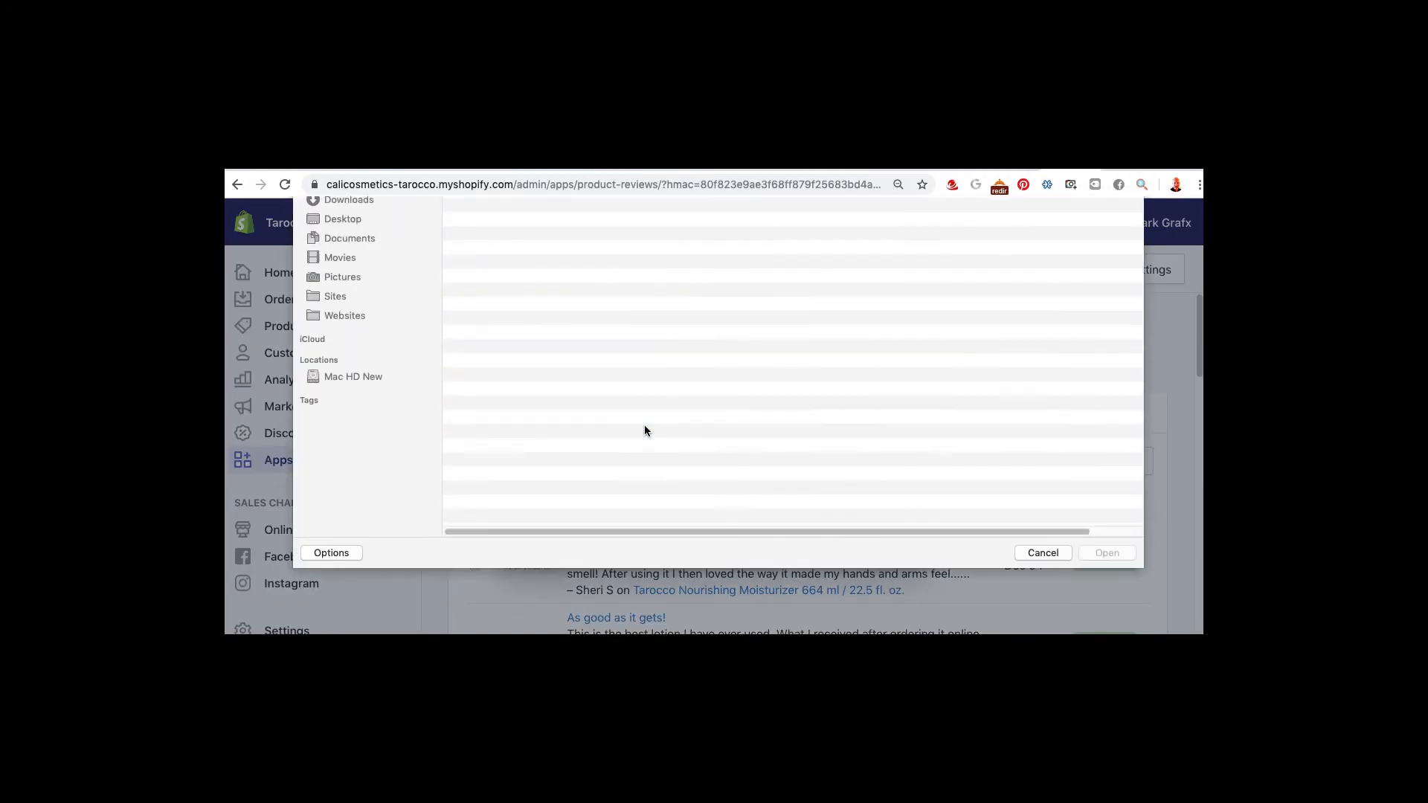
double_click(509, 250)
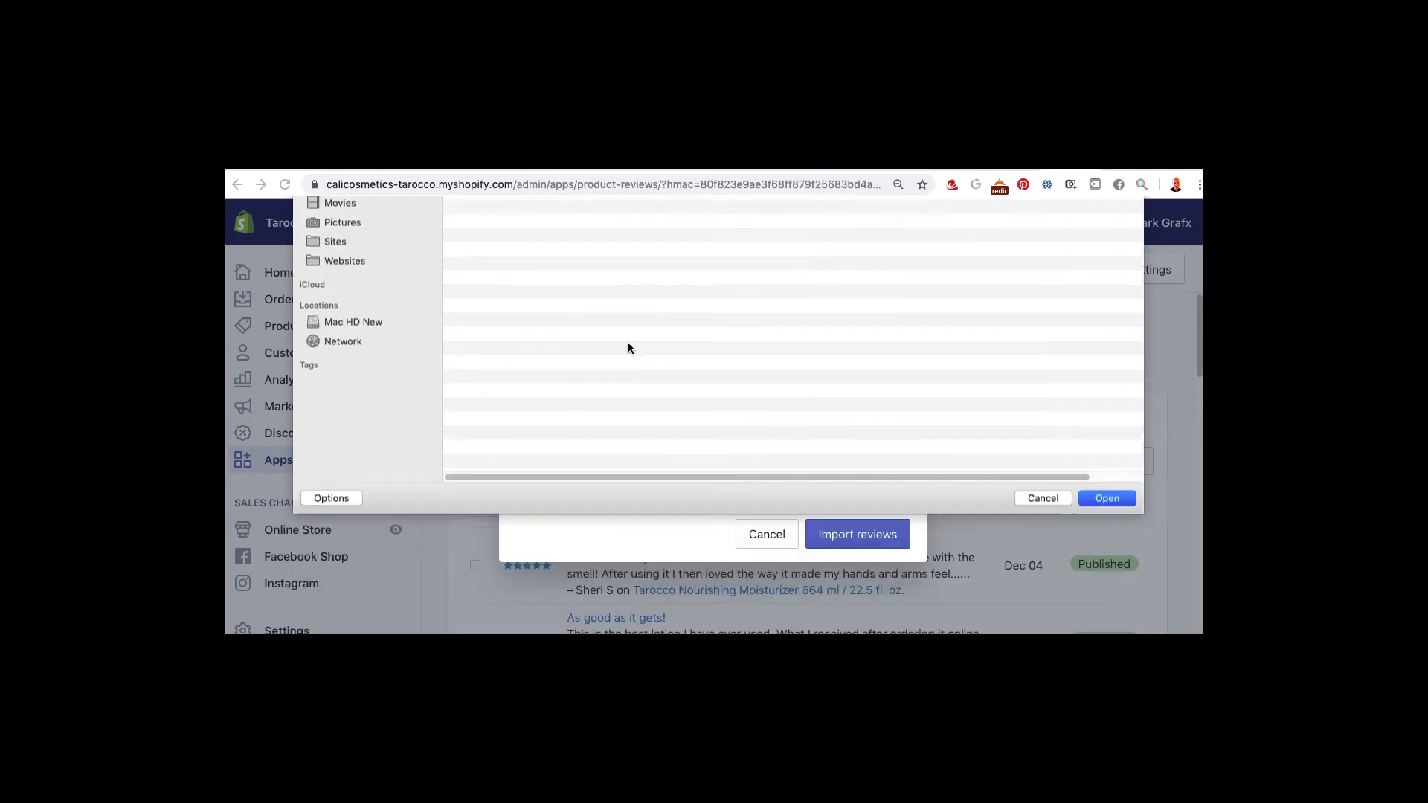
click(866, 530)
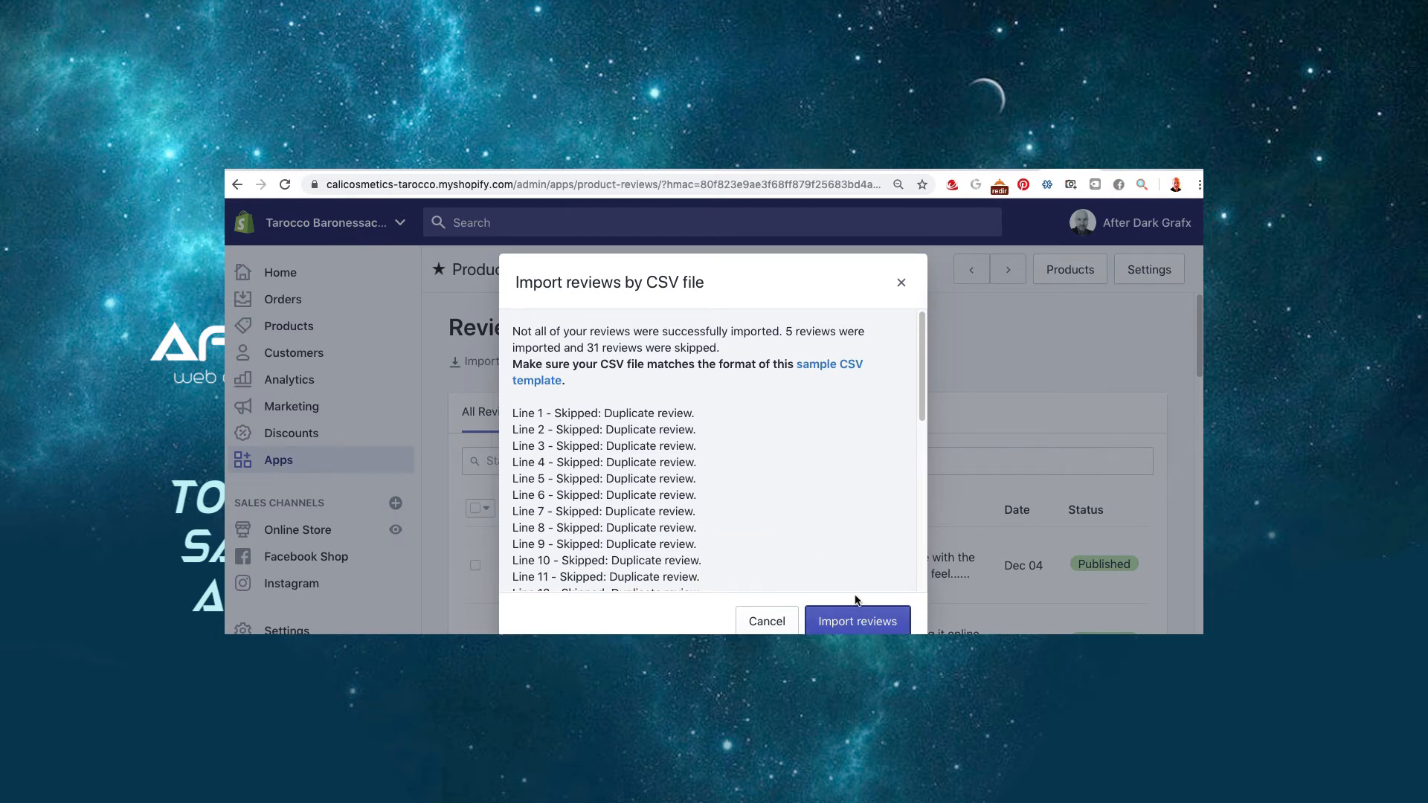
click(901, 282)
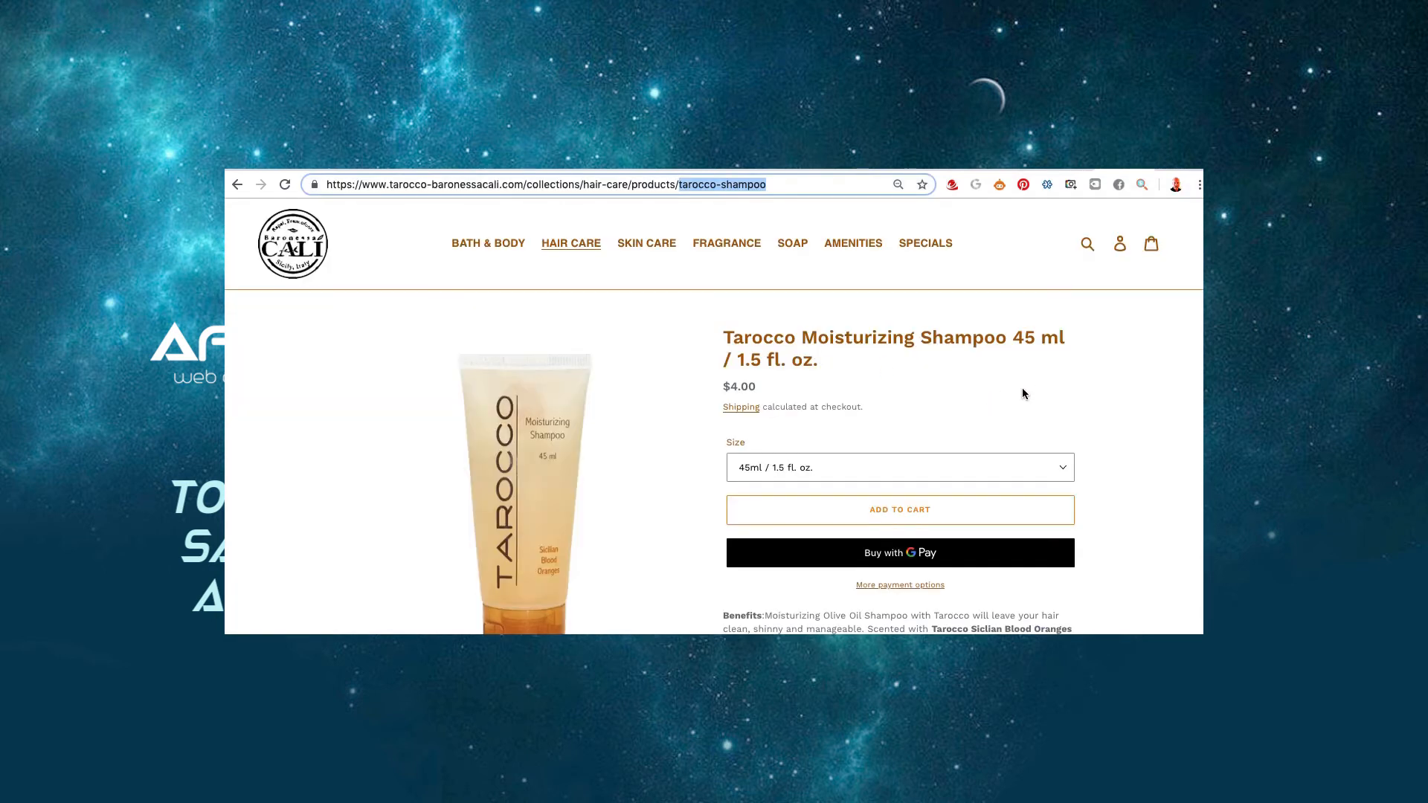
Reload the 45 ml shampoo page and confirm it now shows 5 five-star reviews
scroll(1131, 439, down, 5)
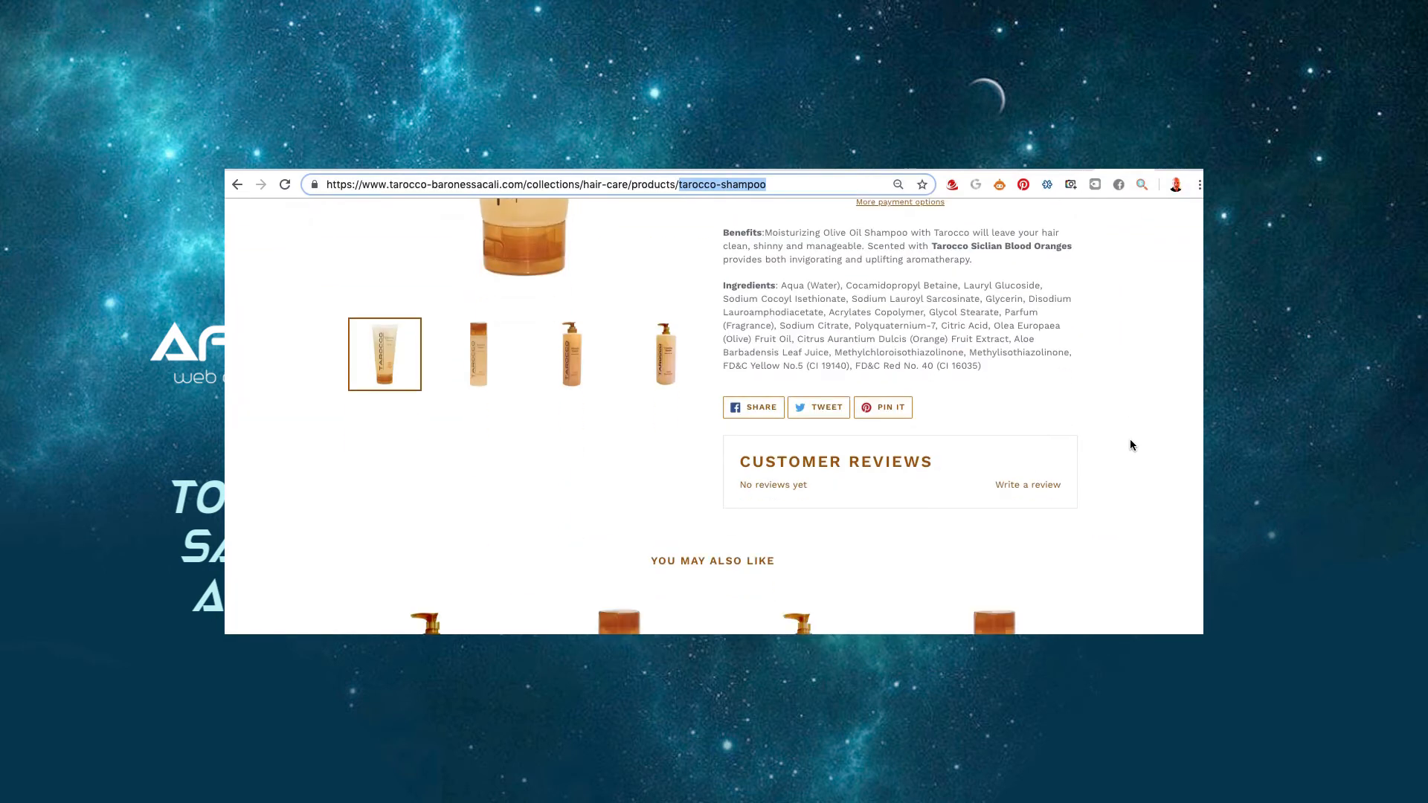
key(Return)
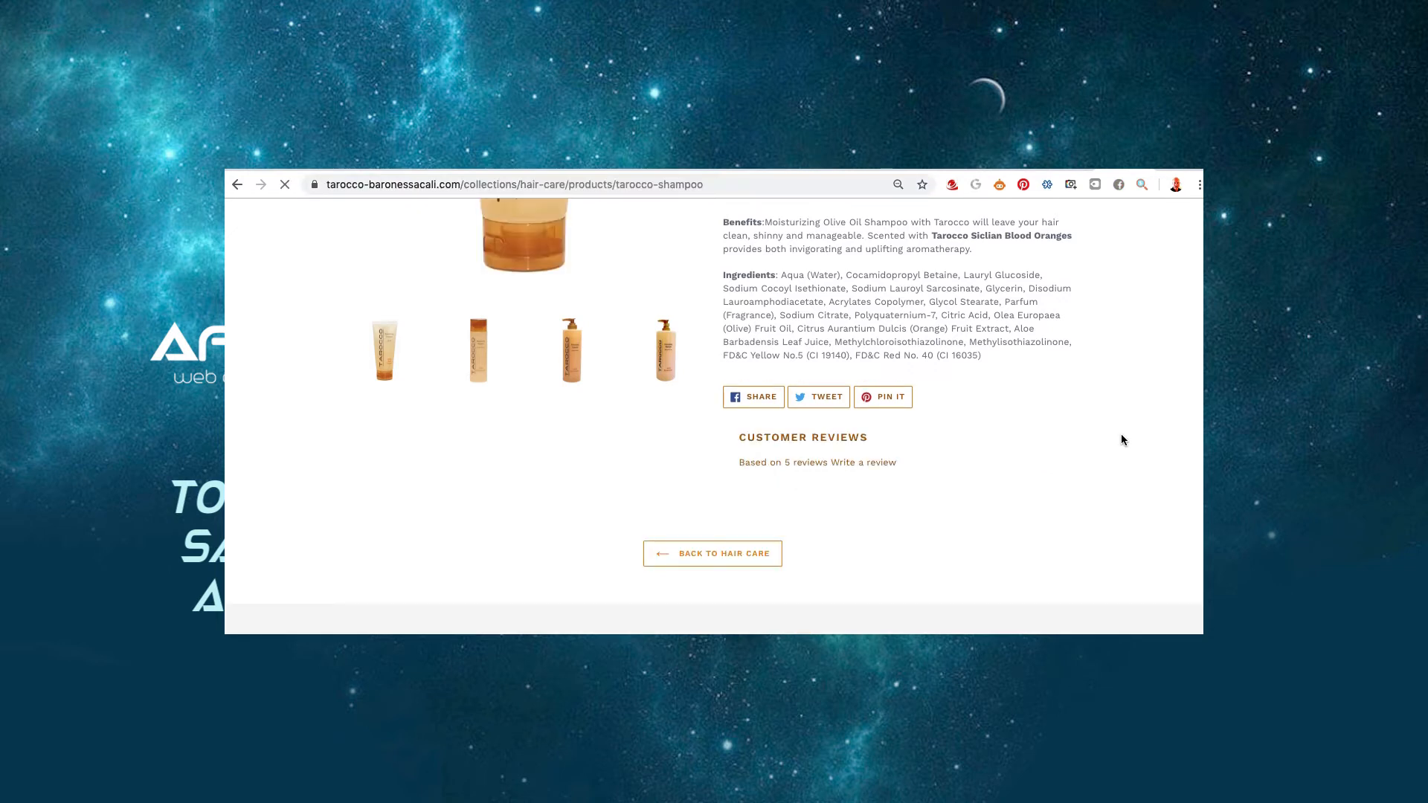
scroll(1123, 437, down, 4)
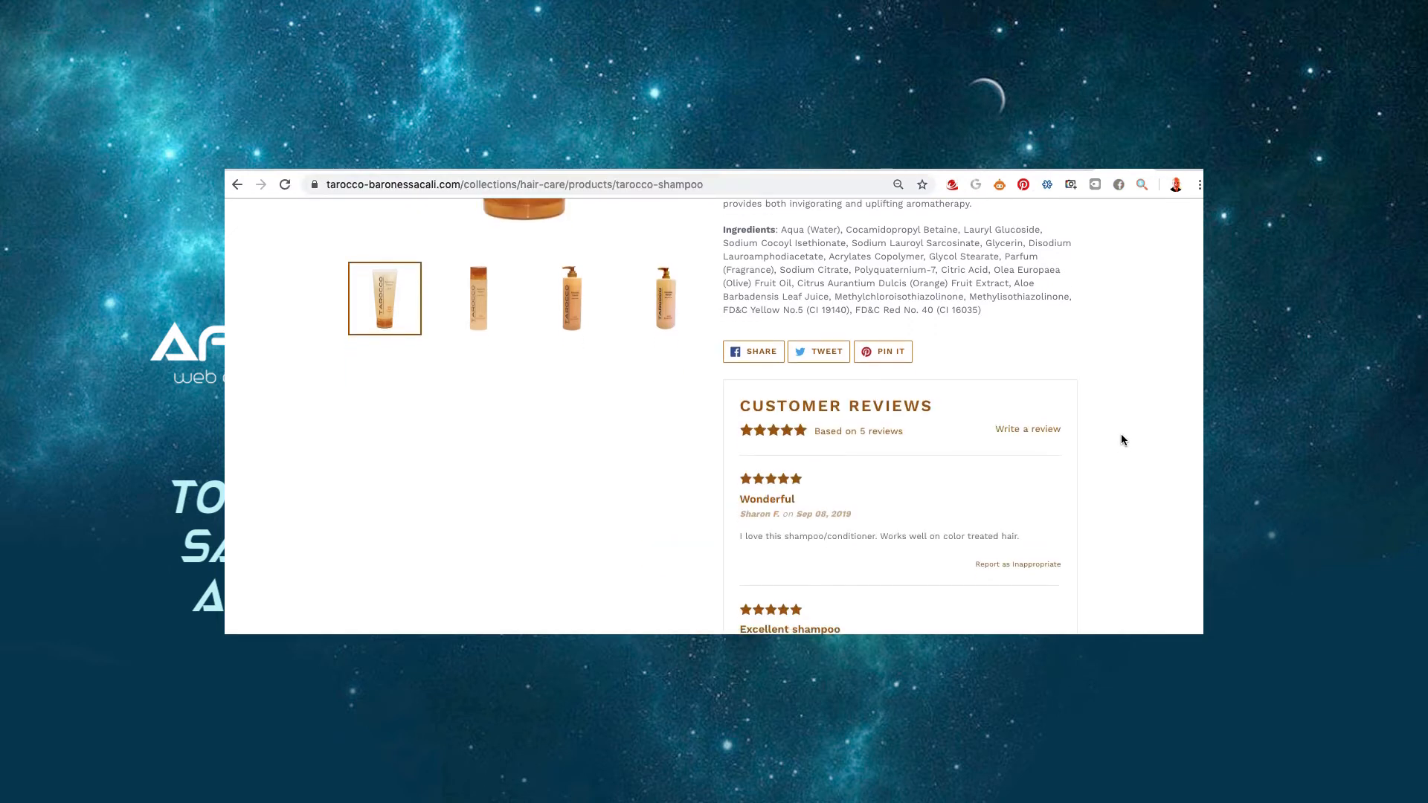
scroll(1121, 435, down, 4)
scroll(1121, 435, up, 13)
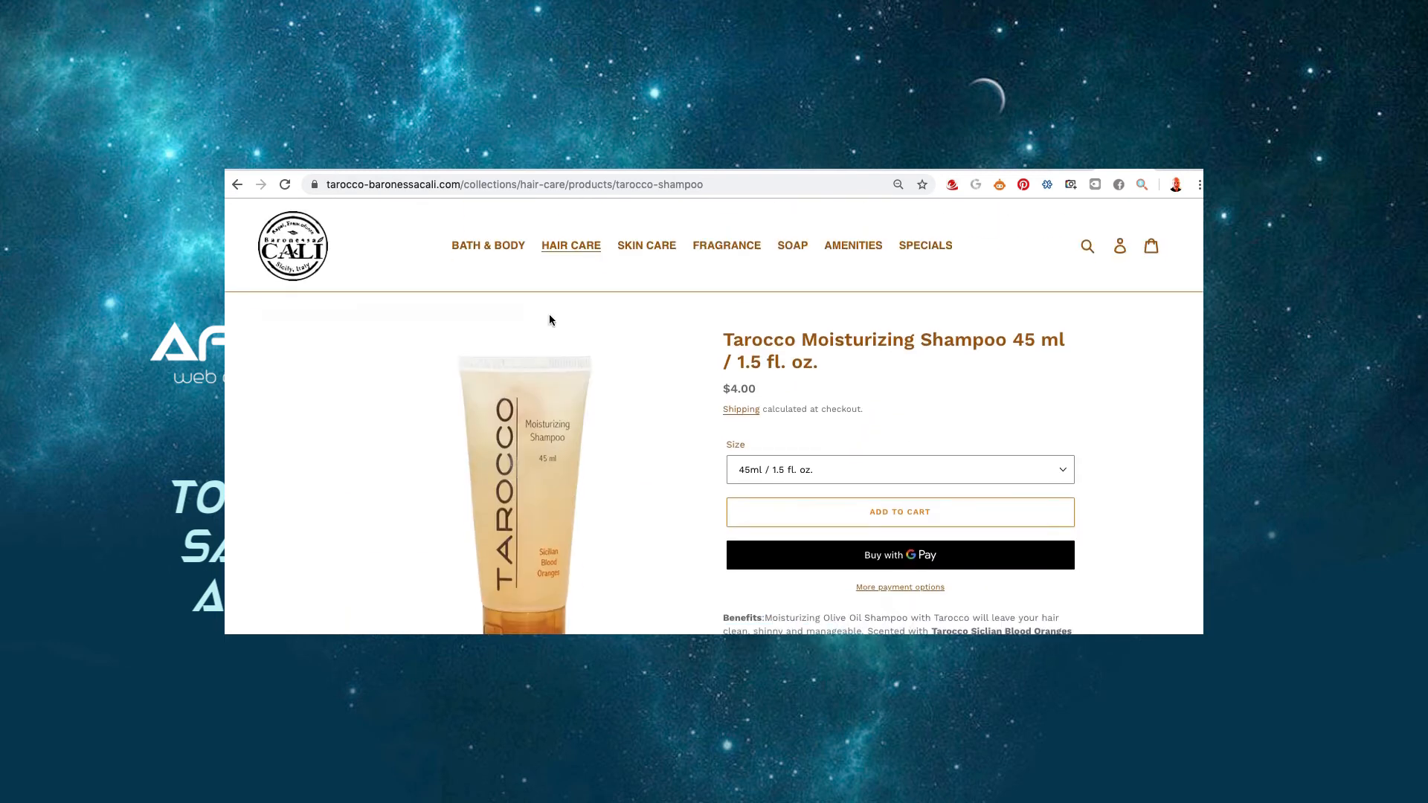
Browse the Hair Care collection, where all four shampoo sizes list 5 reviews
click(563, 251)
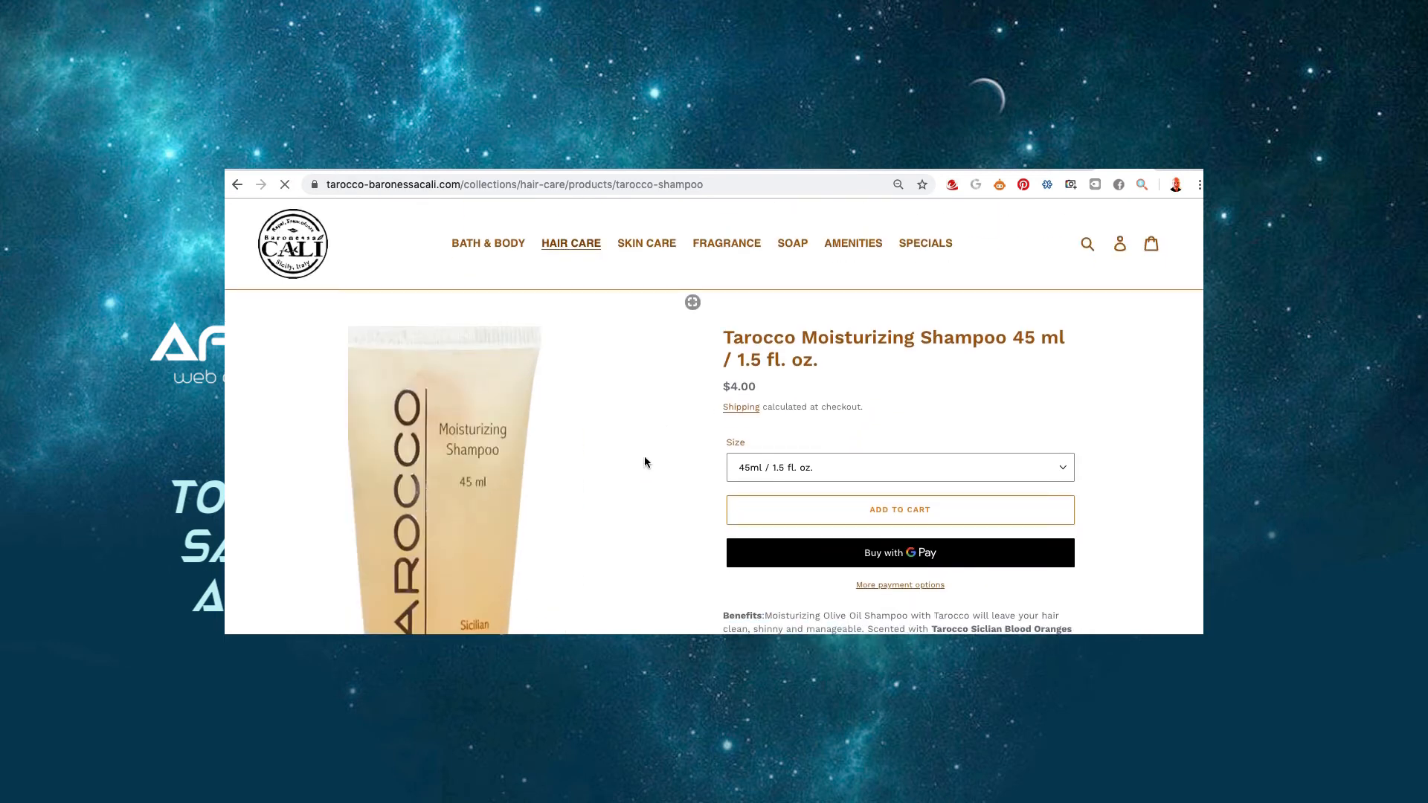
scroll(645, 463, down, 3)
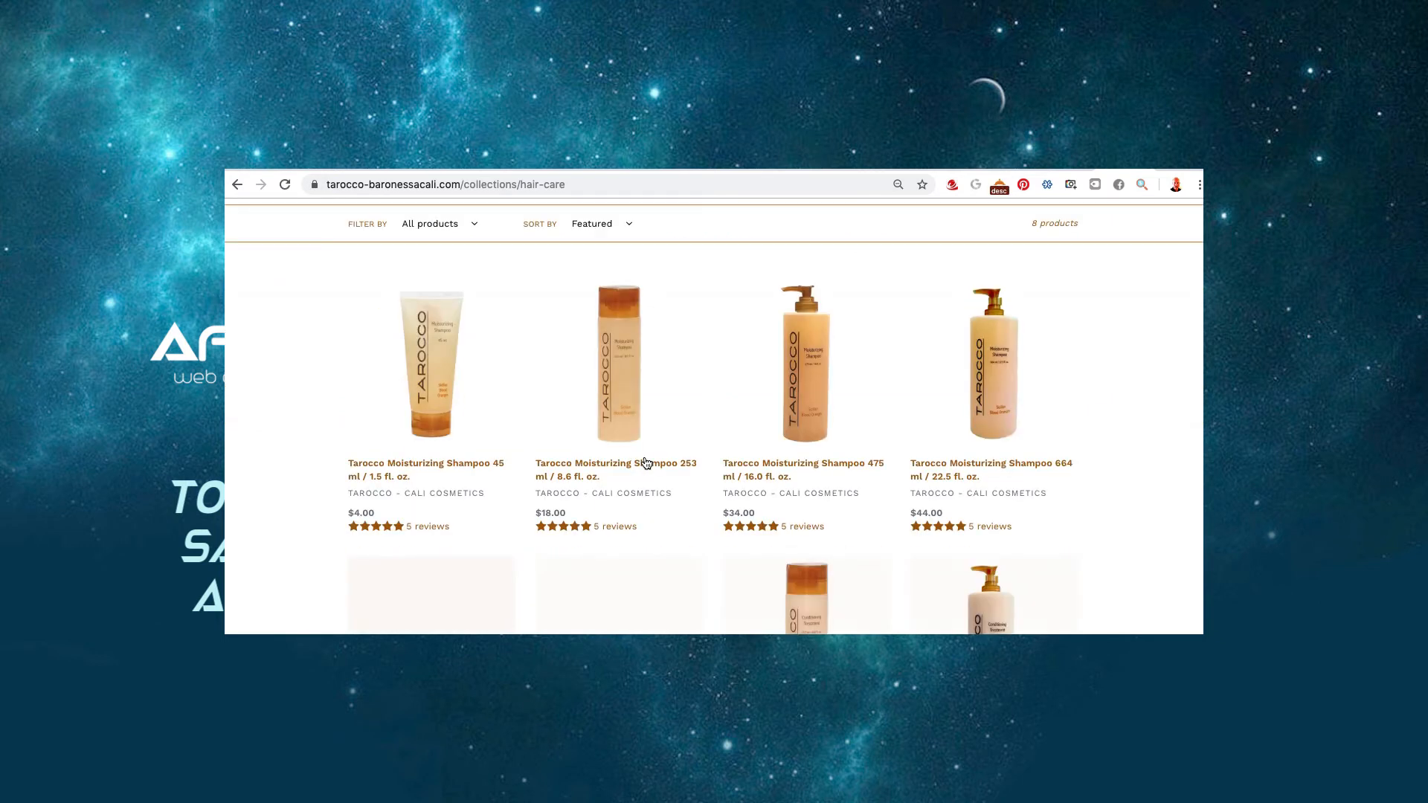
scroll(646, 462, down, 1)
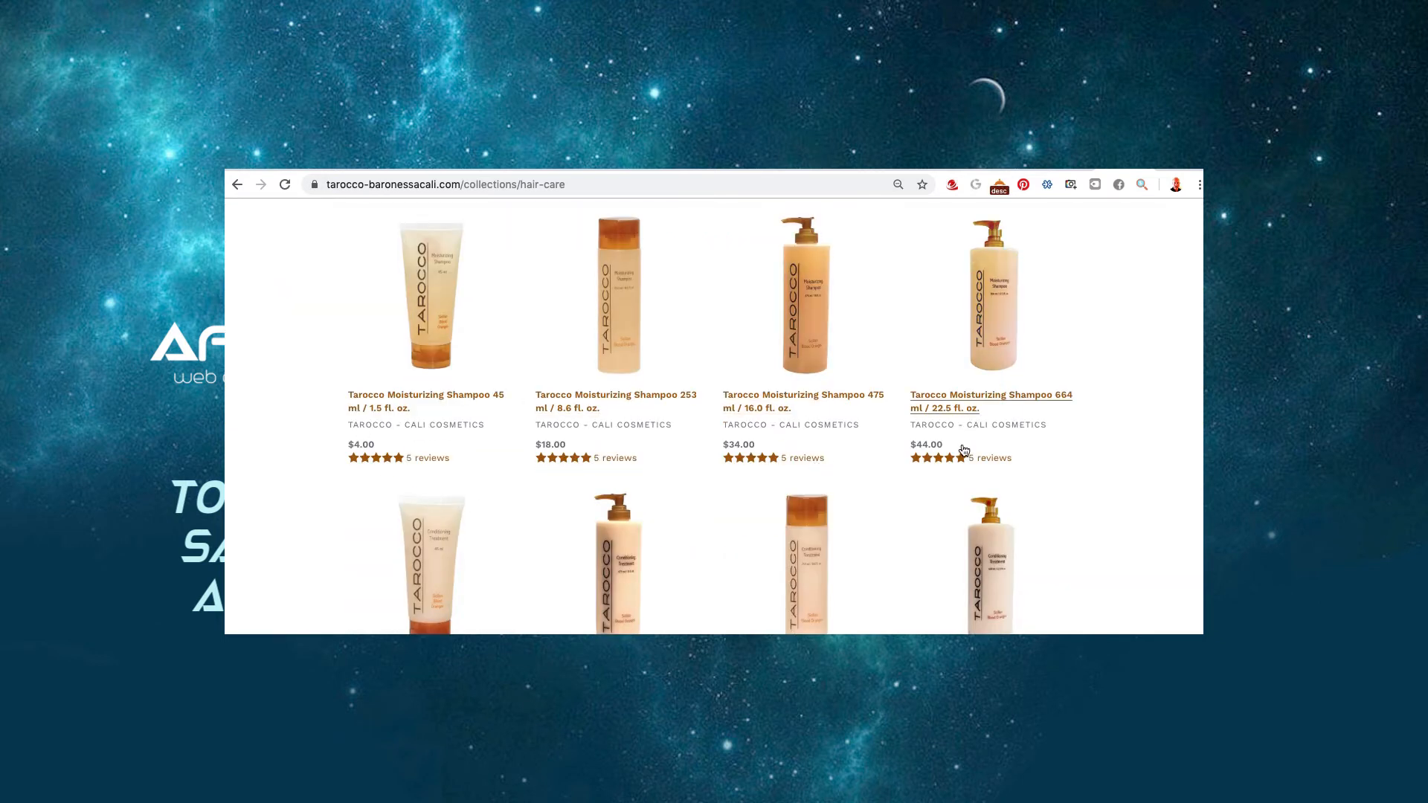